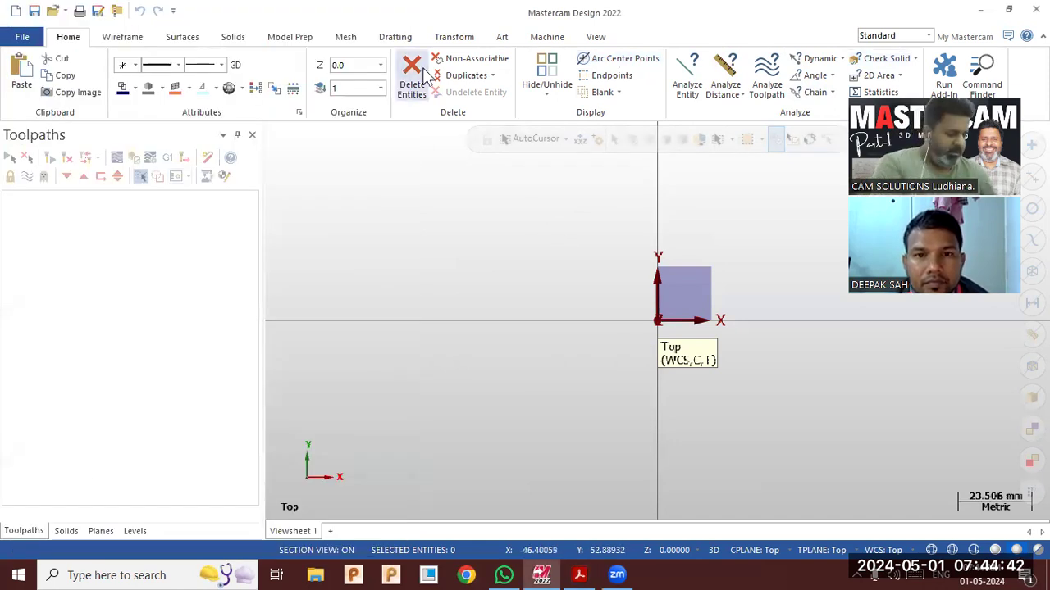
Sketch a rectangle about 65 mm wide and 89 mm high, anchored to center on the origin.
left_click(130, 37)
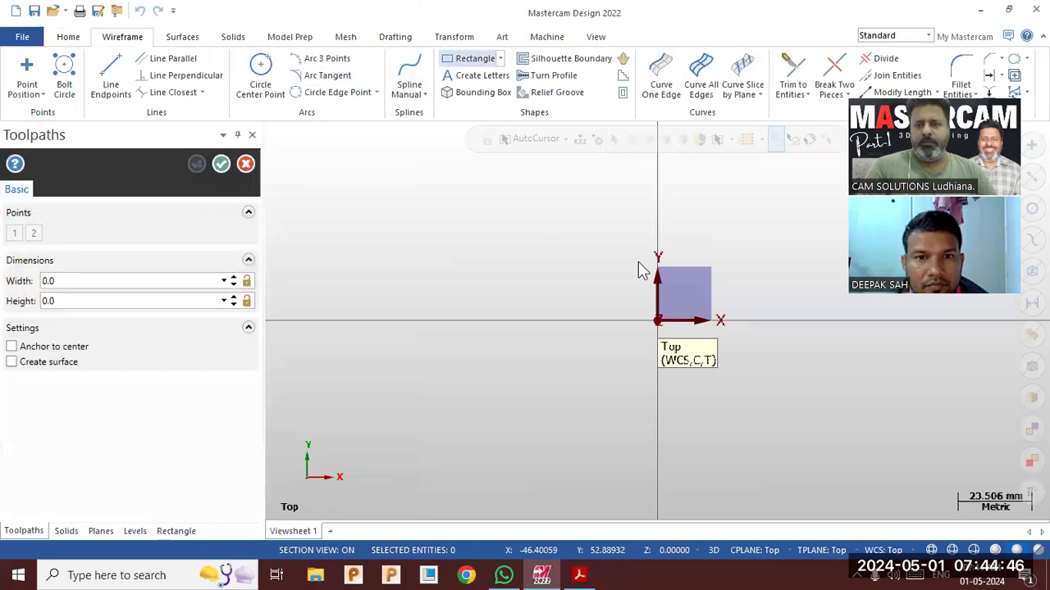
left_click(656, 320)
left_click(760, 182)
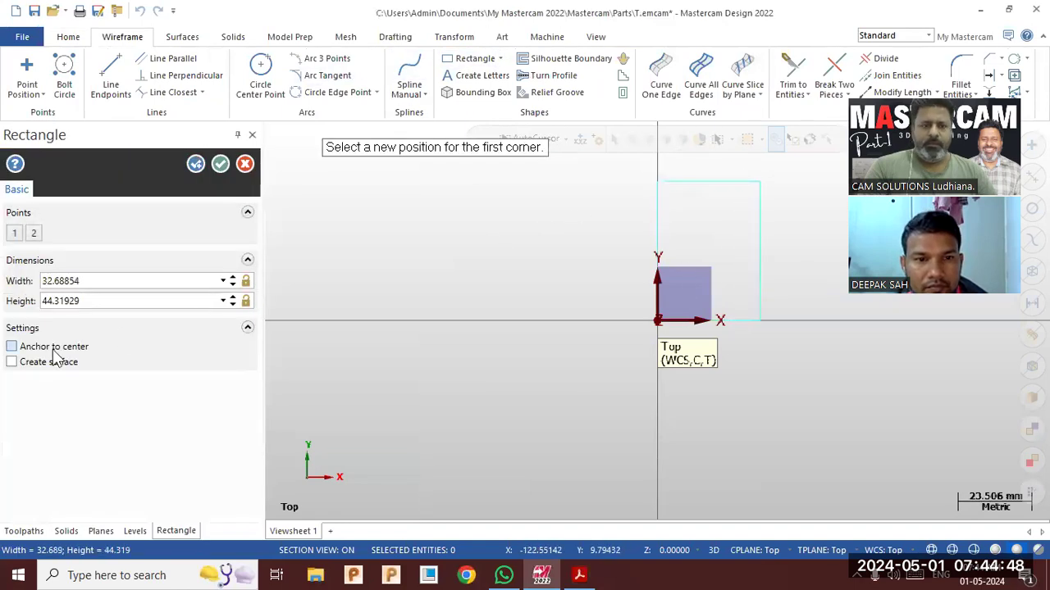
left_click(11, 346)
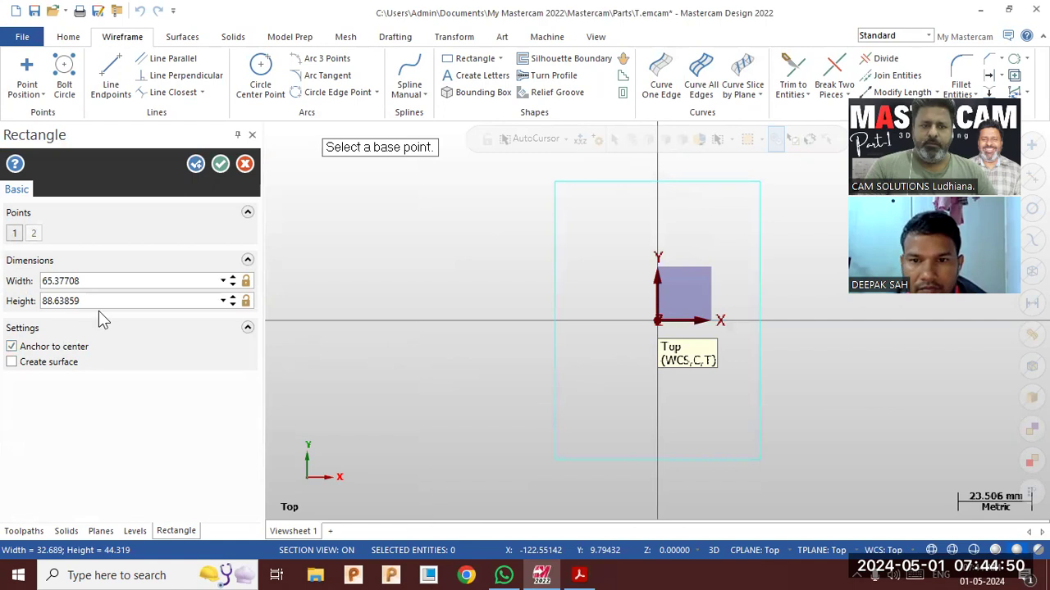
Set the rectangle's height to 150 mm and its width to 100 mm, and accept it.
left_click(106, 301)
type("150")
key("Return")
left_click(104, 283)
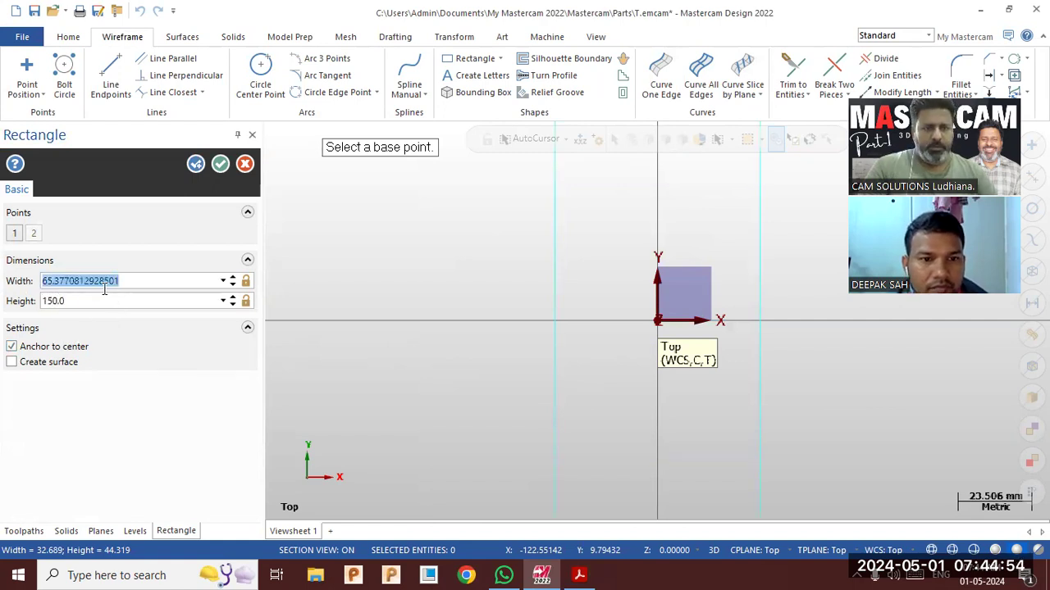
type("150")
key("Return")
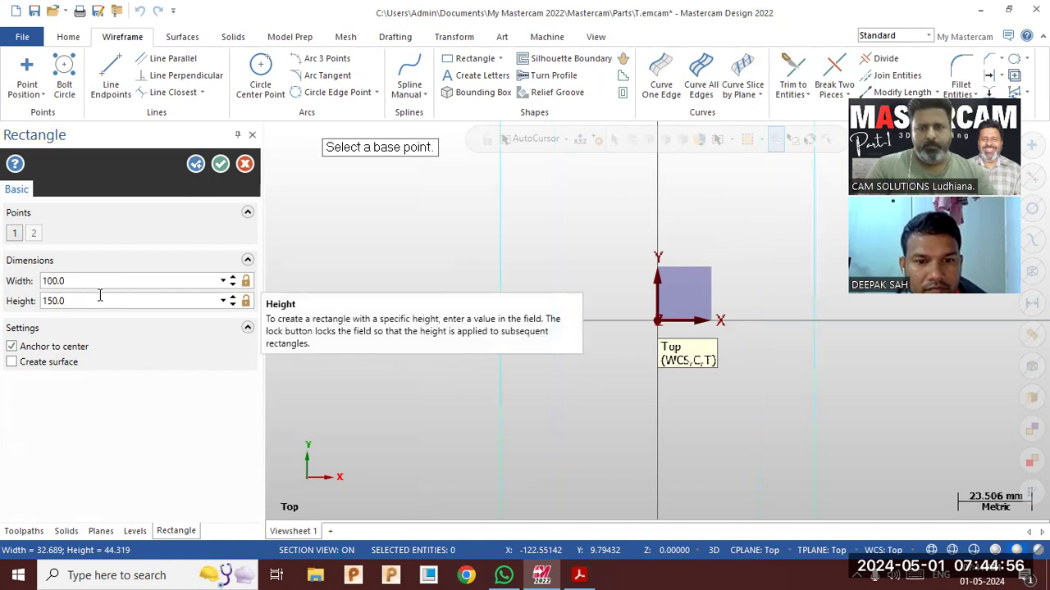
left_click(219, 166)
scroll(403, 297, "down", 3)
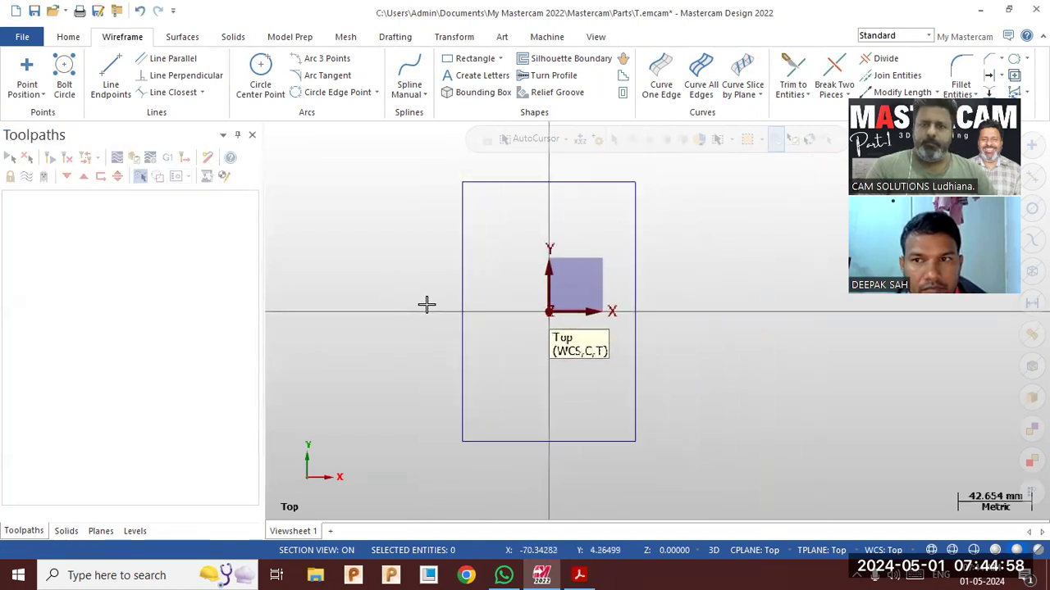
Fillet all four corners of the rectangle with a 15 mm radius, consulting the PDF drawing, with entities trimmed.
left_click(963, 65)
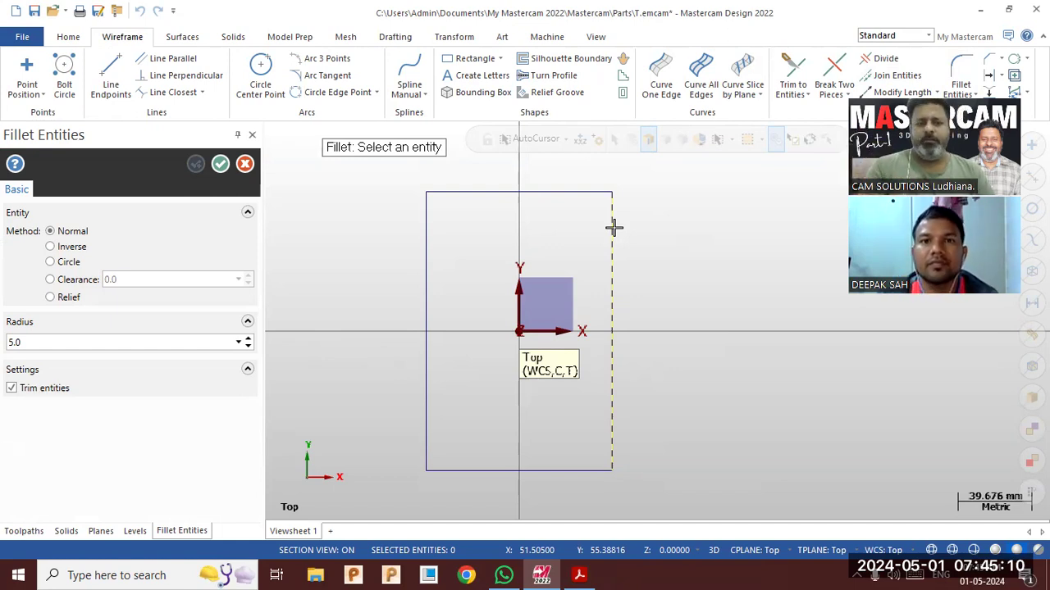
left_click(579, 574)
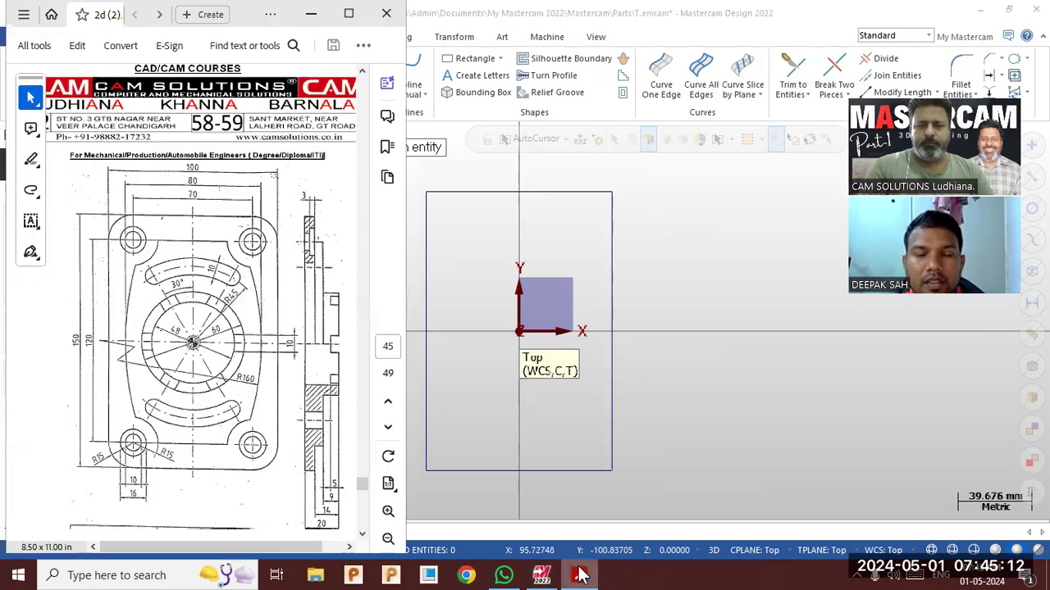
left_click(579, 575)
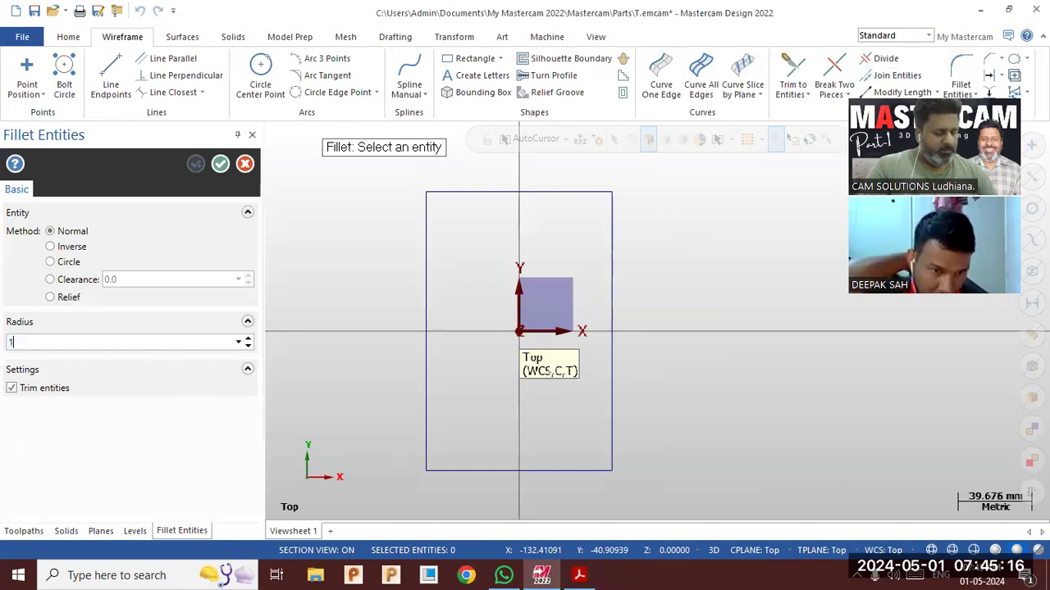
left_click(462, 193)
left_click(425, 242)
left_click(434, 432)
left_click(466, 471)
left_click(557, 471)
left_click(606, 434)
left_click(607, 259)
left_click(572, 195)
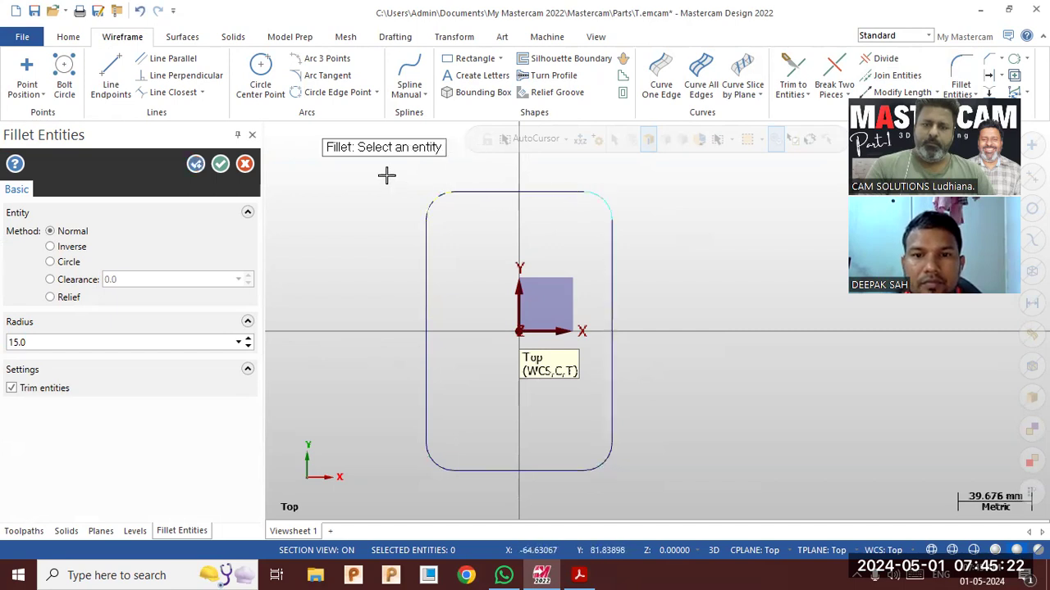
left_click(220, 164)
Draw a 60 mm diameter circle centered on the origin.
left_click(577, 575)
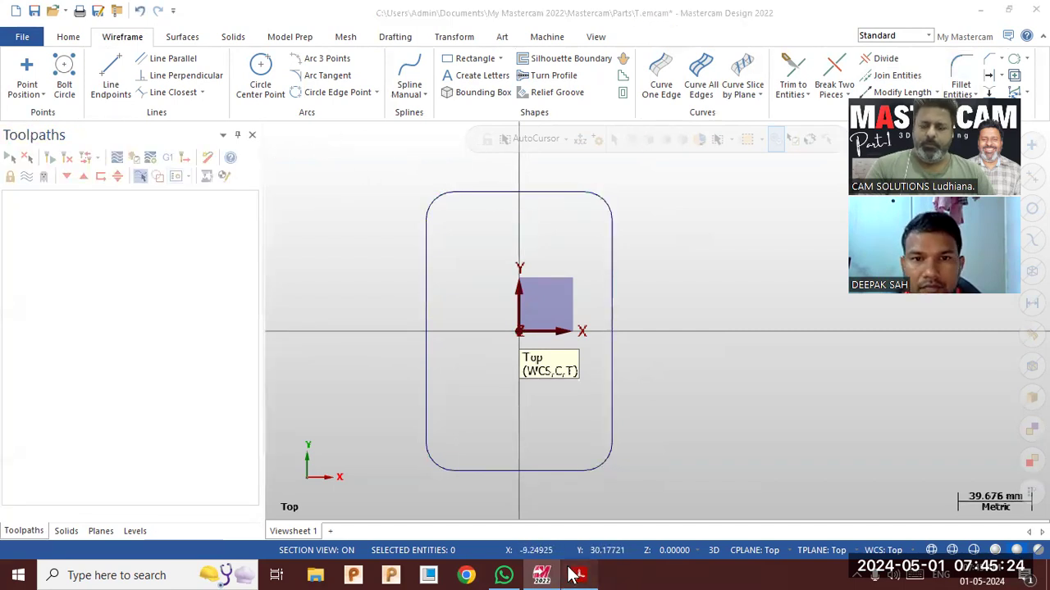
left_click(577, 575)
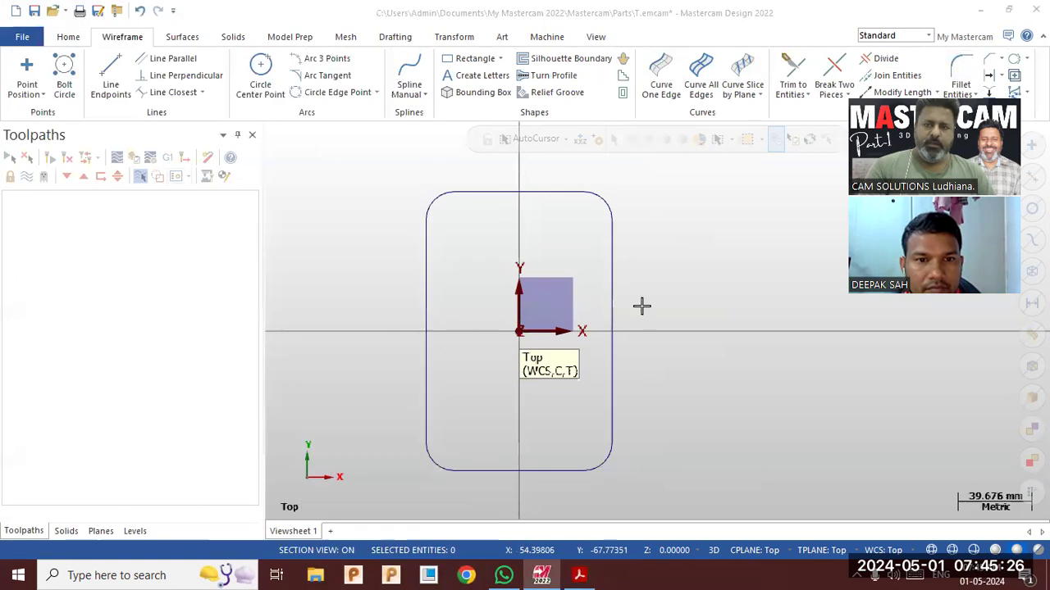
left_click(260, 70)
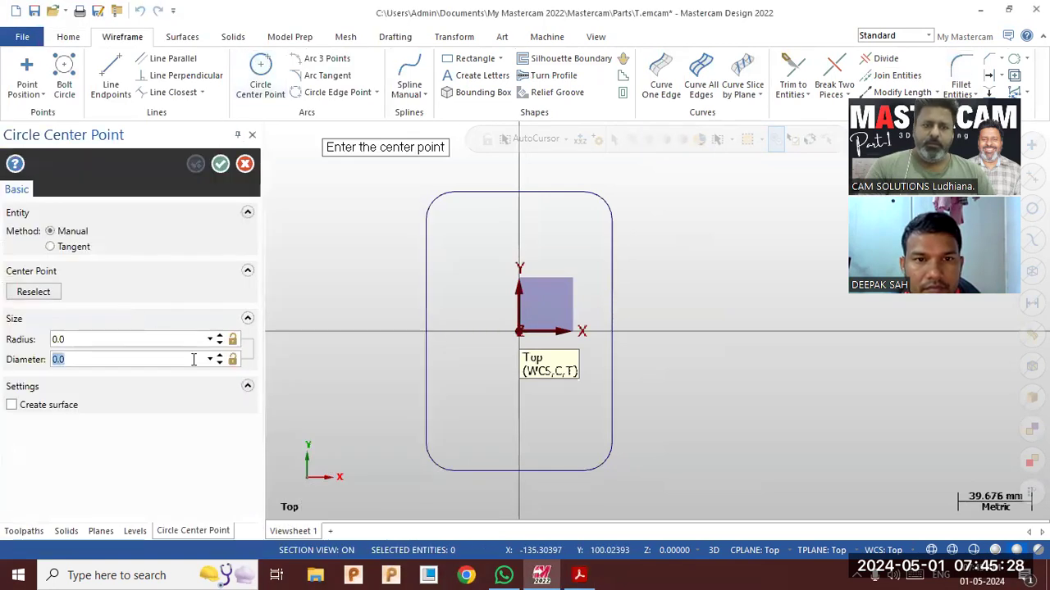
type("60")
key("Return")
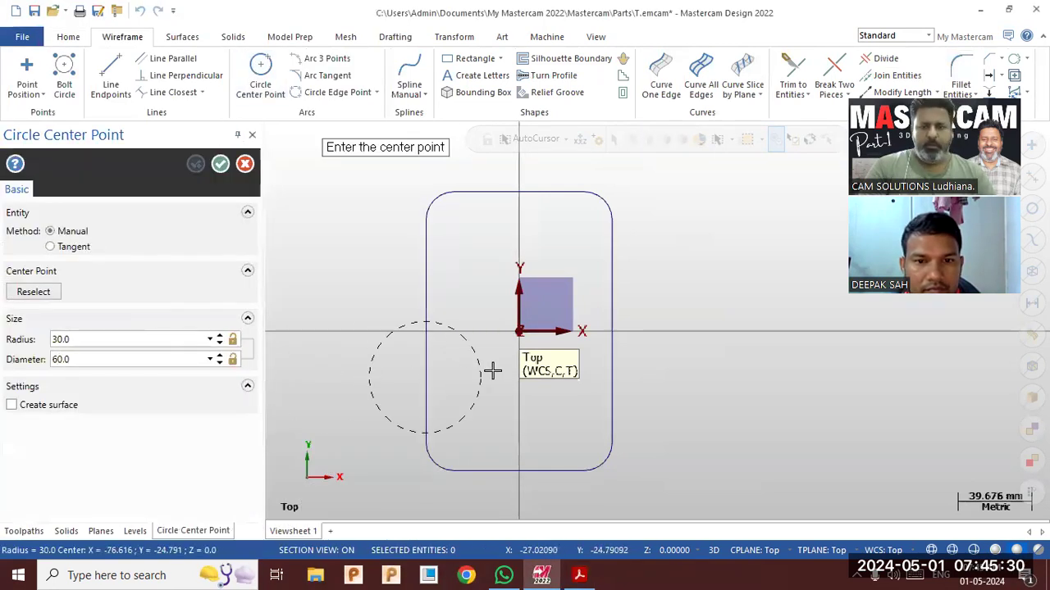
left_click(484, 343)
left_click(194, 165)
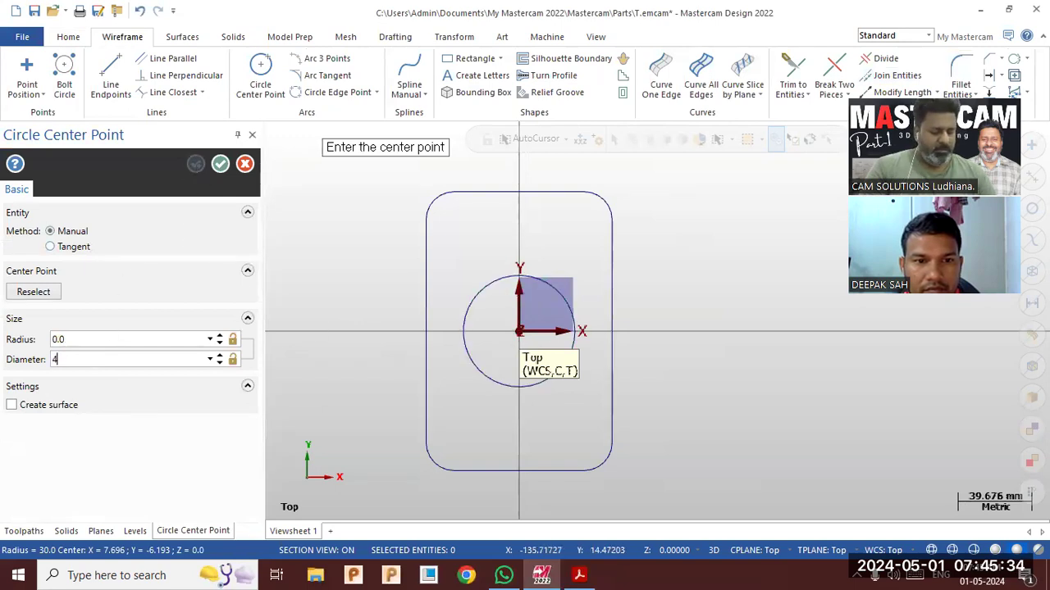
Add a concentric 48 mm diameter circle at the origin and finish the circle command.
key("Return")
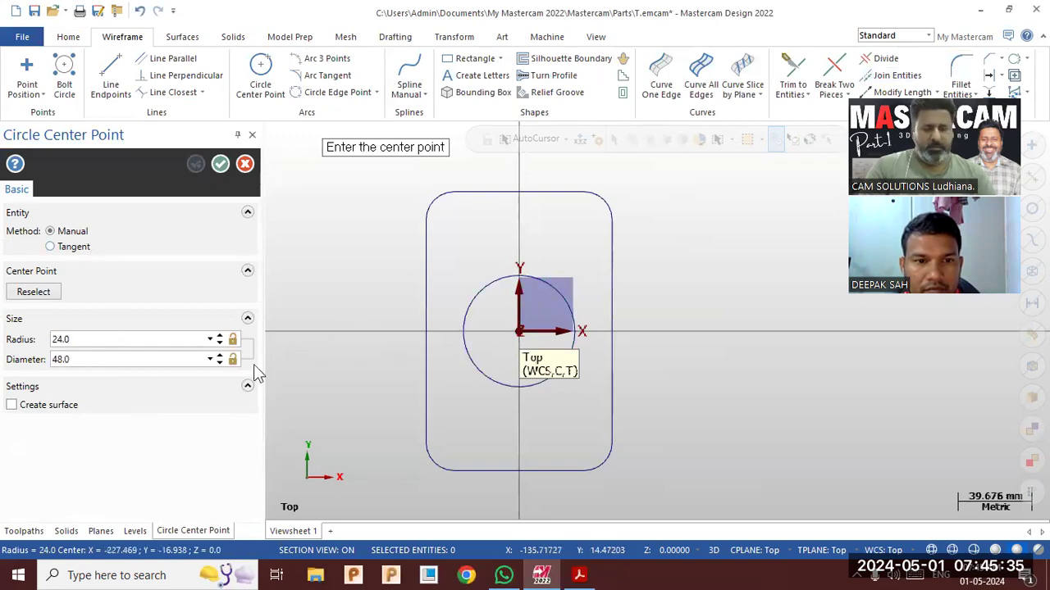
left_click(518, 331)
left_click(219, 164)
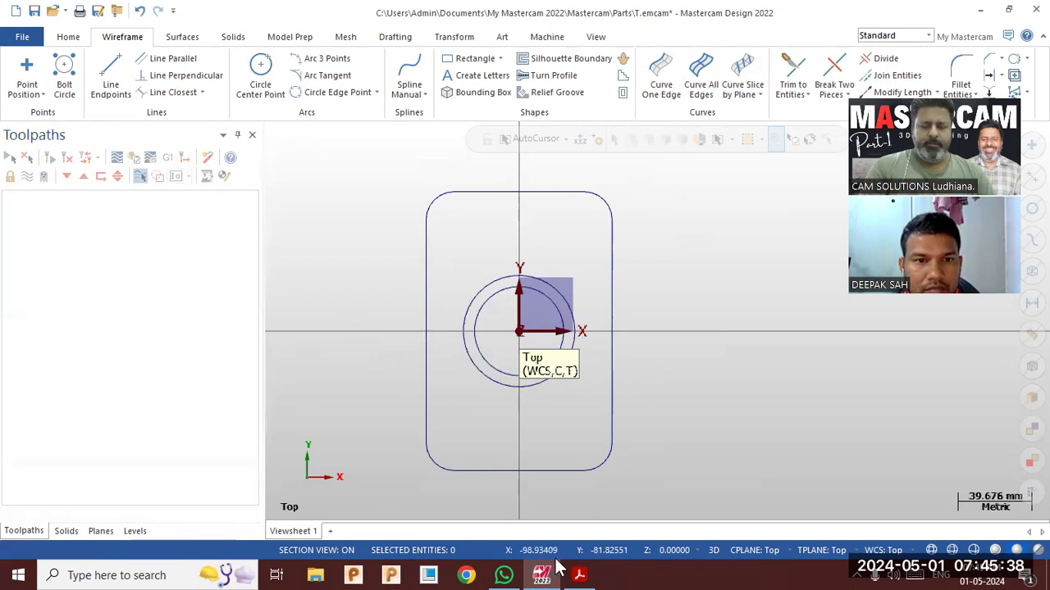
Check the PDF drawing and sketch a center-anchored rectangle on the origin, about 64 mm wide and 97 mm high.
left_click(578, 575)
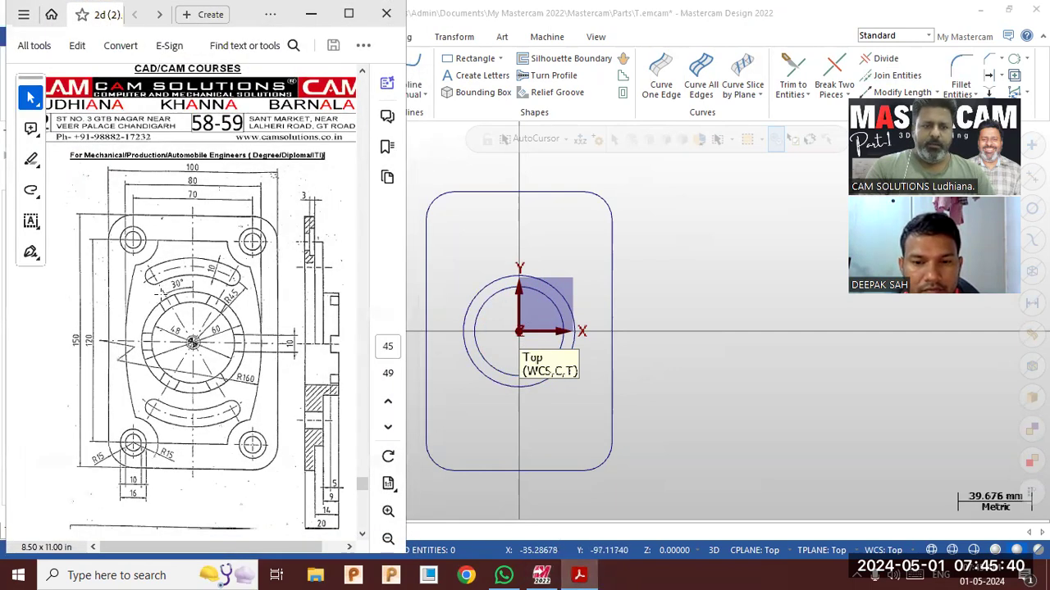
left_click(311, 13)
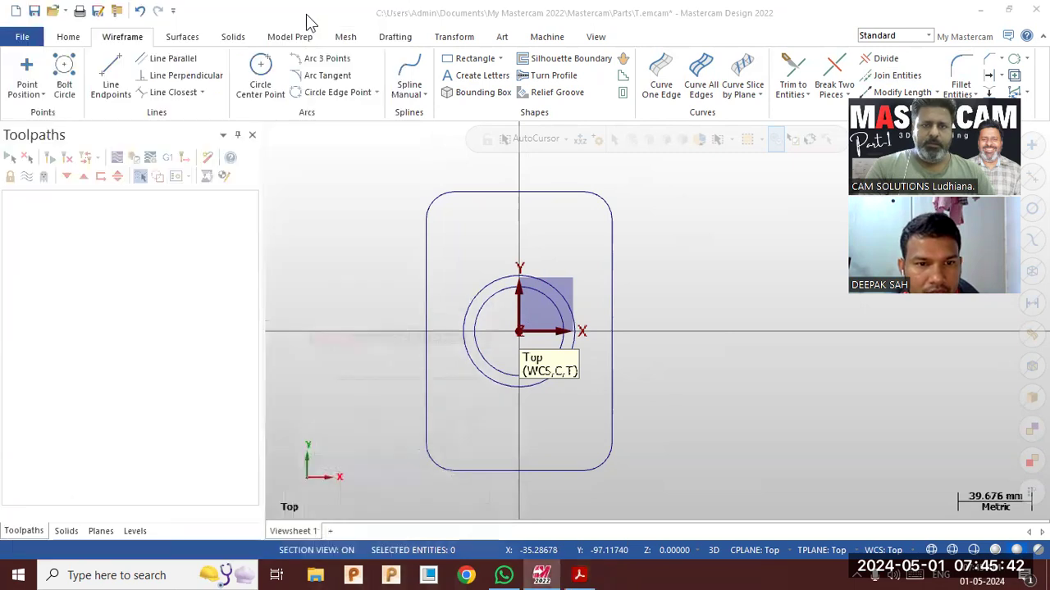
left_click(473, 59)
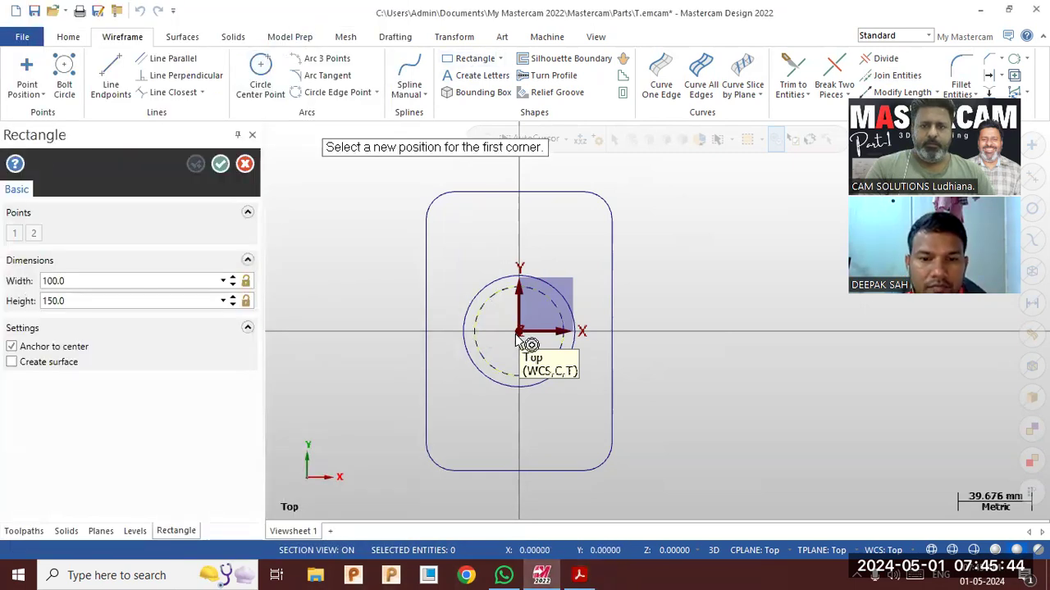
left_click(518, 333)
left_click(579, 241)
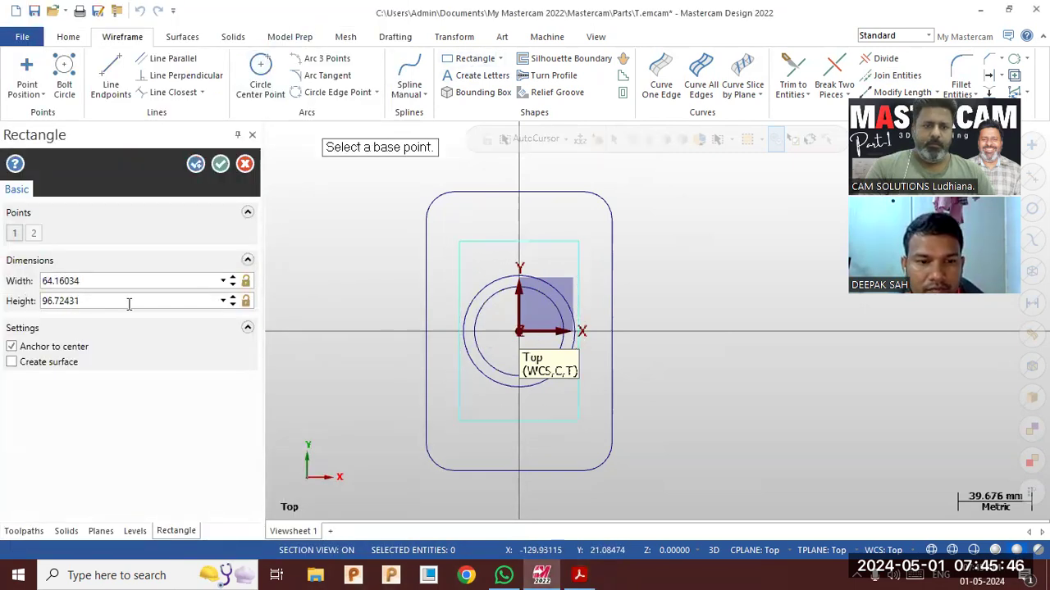
Set the inner rectangle's height to 120 mm and its width to 80 mm, and accept it.
left_click(129, 301)
type("12")
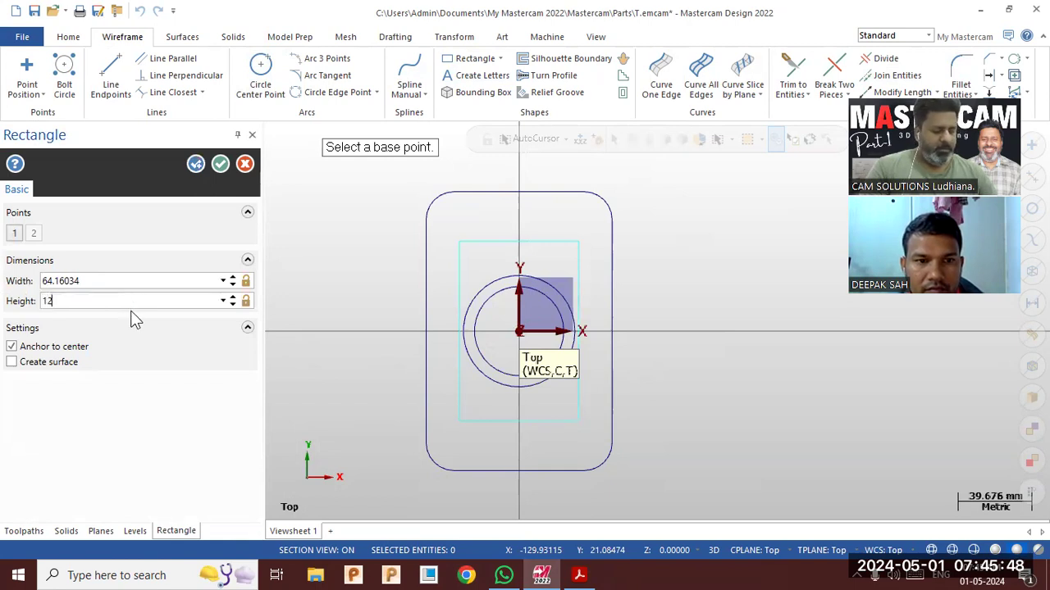
type("0")
key("Return")
left_click(140, 283)
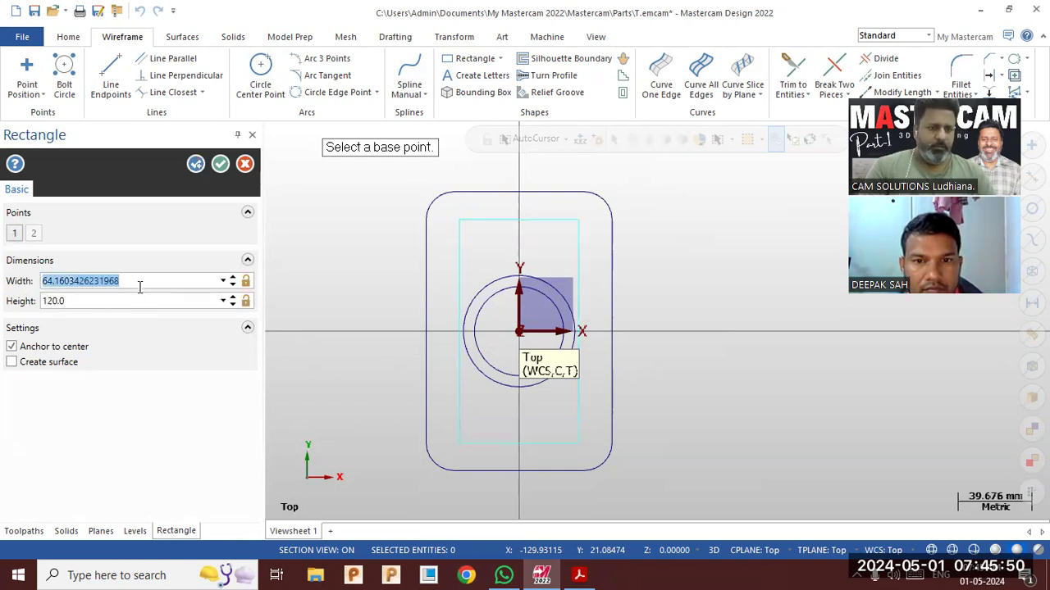
type("80")
key("Return")
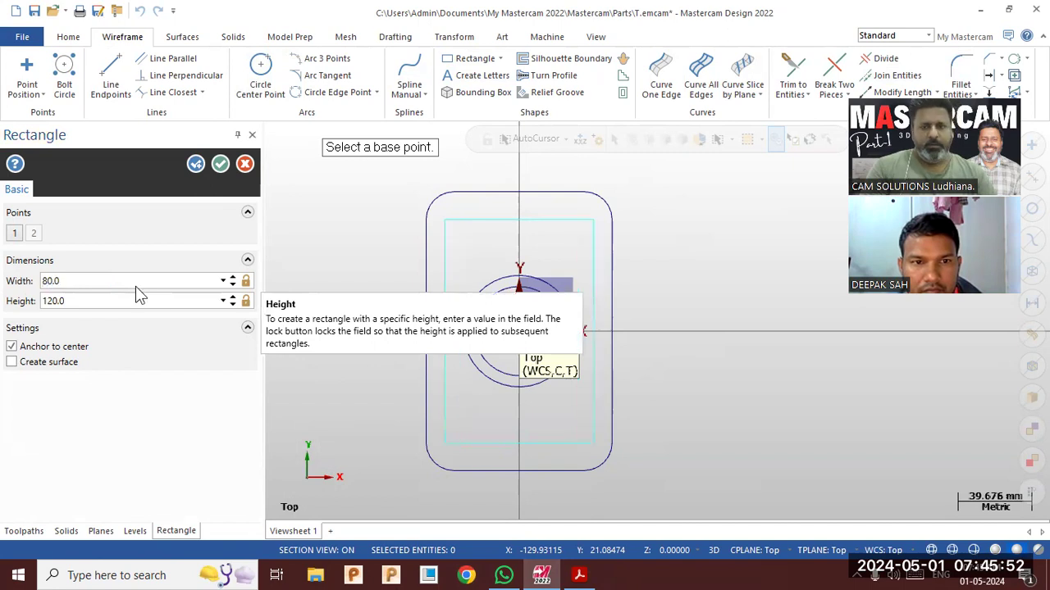
left_click(220, 164)
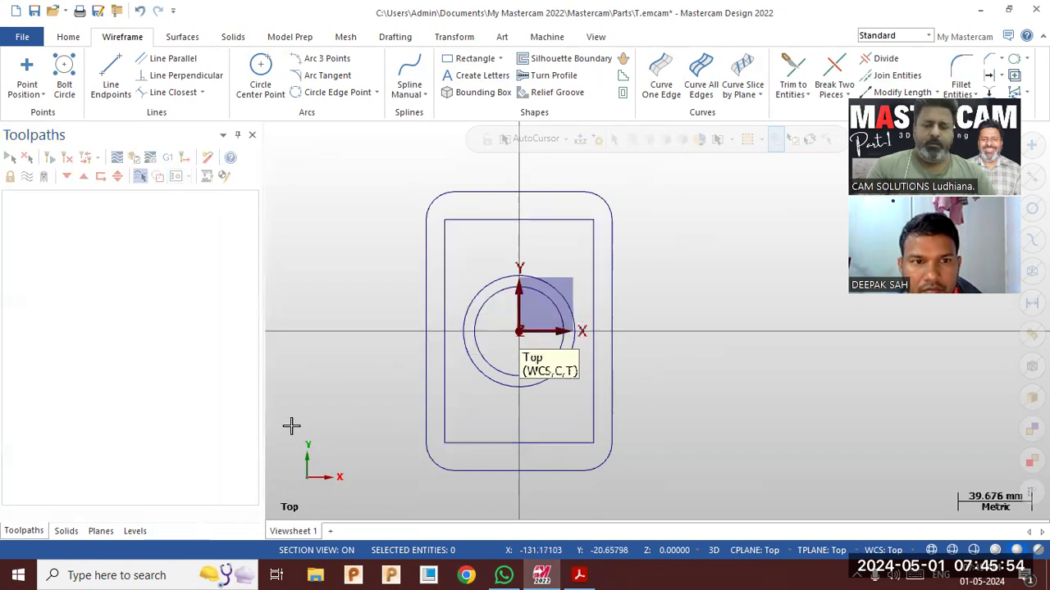
Consult the PDF drawing and place 16 mm diameter circles at the centers of the four corner fillets, with the size locked.
left_click(579, 575)
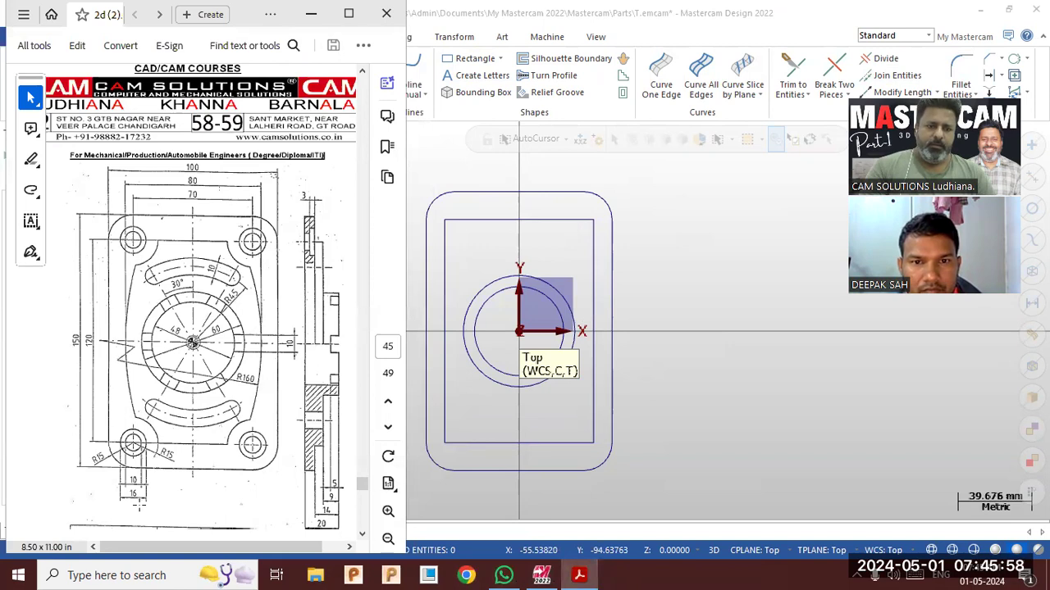
left_click(311, 14)
left_click(261, 82)
left_click(108, 359)
type("1")
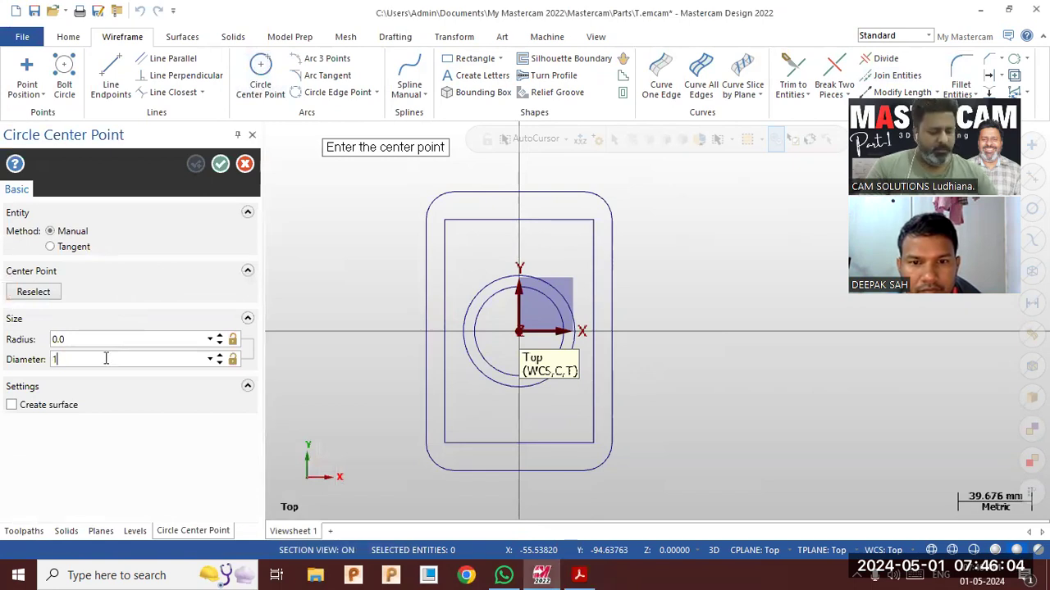
key("Return")
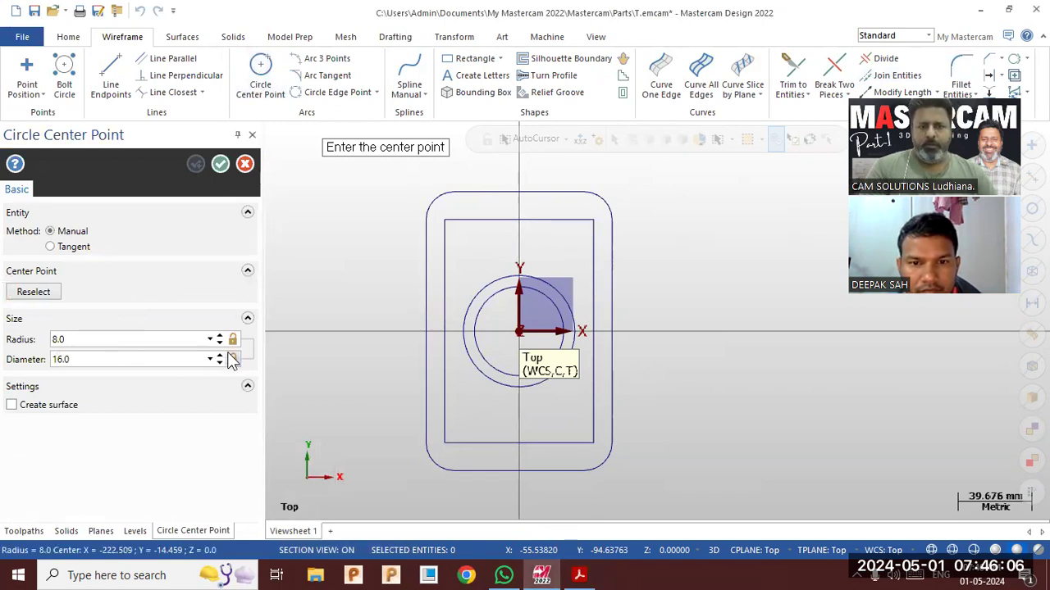
left_click(456, 217)
left_click(584, 217)
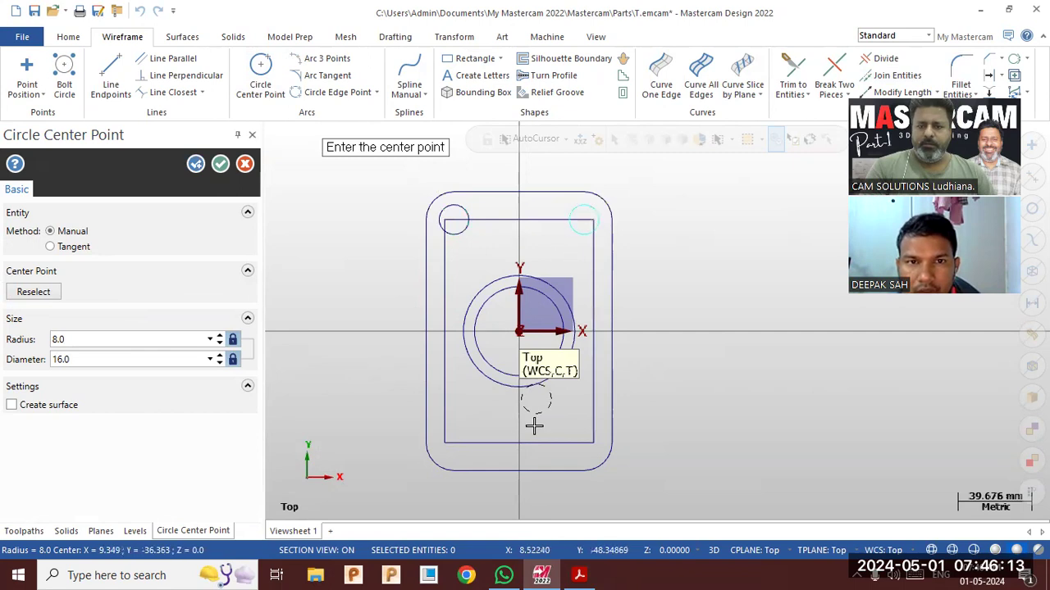
left_click(583, 443)
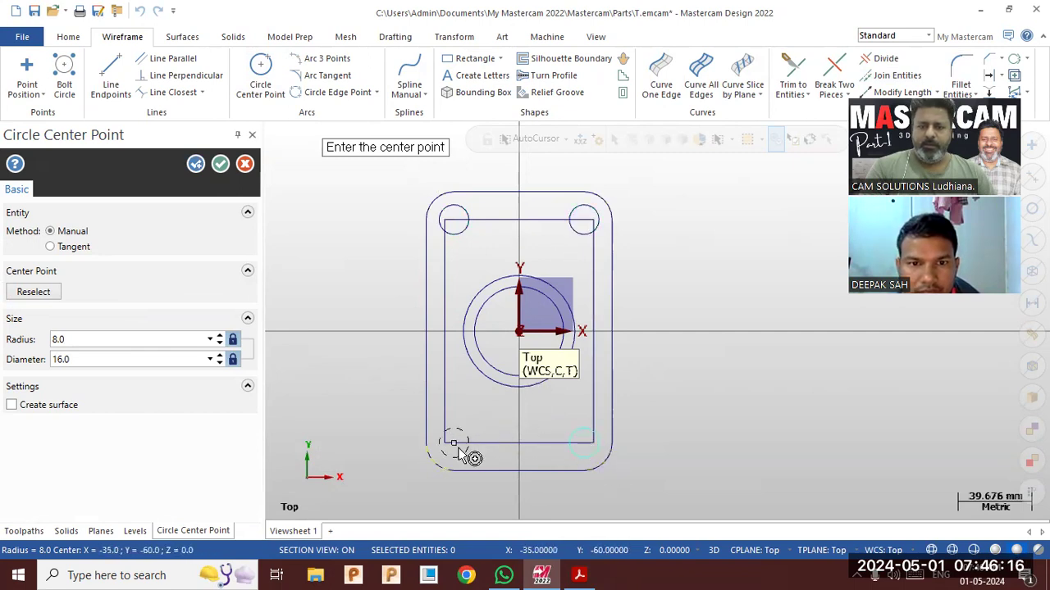
left_click(472, 444)
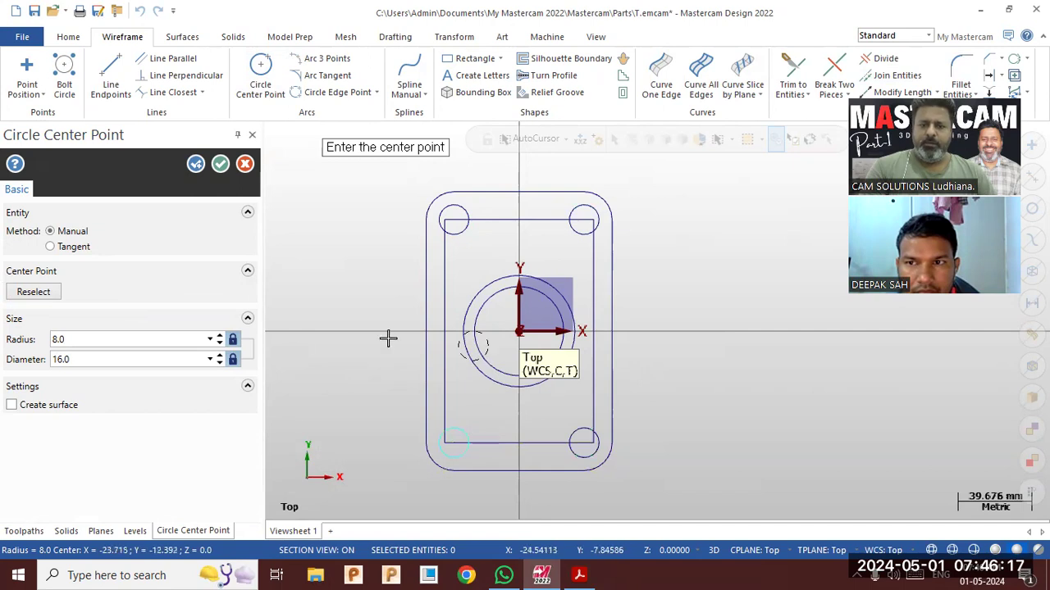
left_click(195, 166)
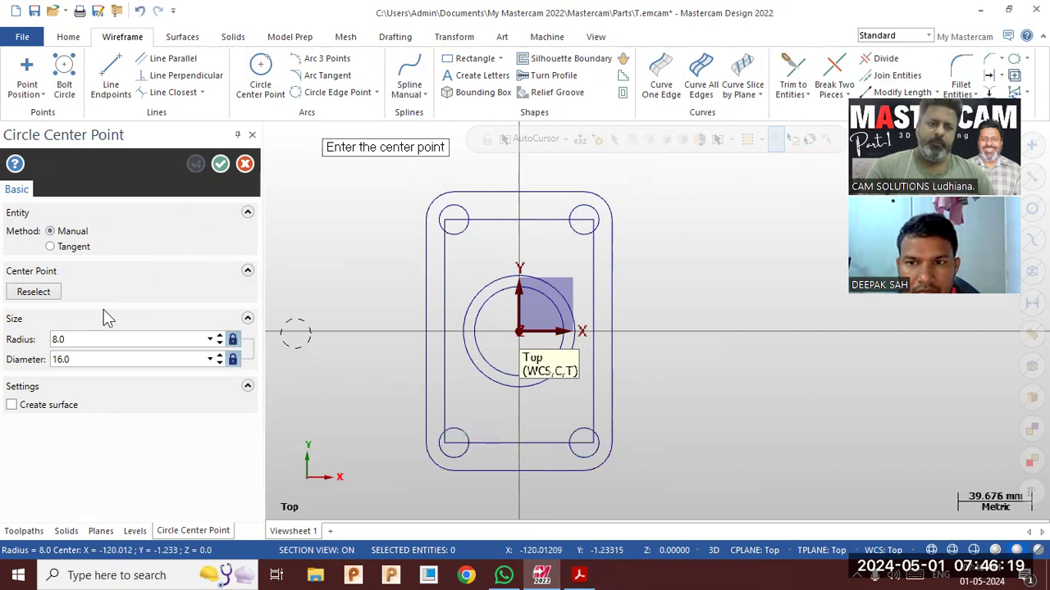
Place 10 mm diameter circles concentric with the four 16 mm corner circles.
left_click(81, 365)
type("10")
key("Return")
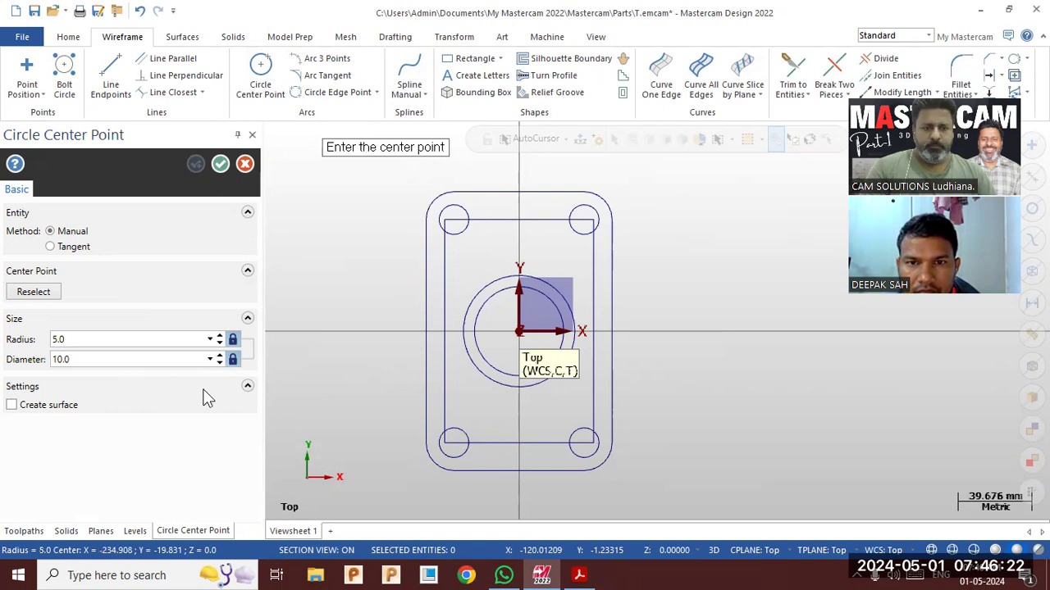
left_click(454, 445)
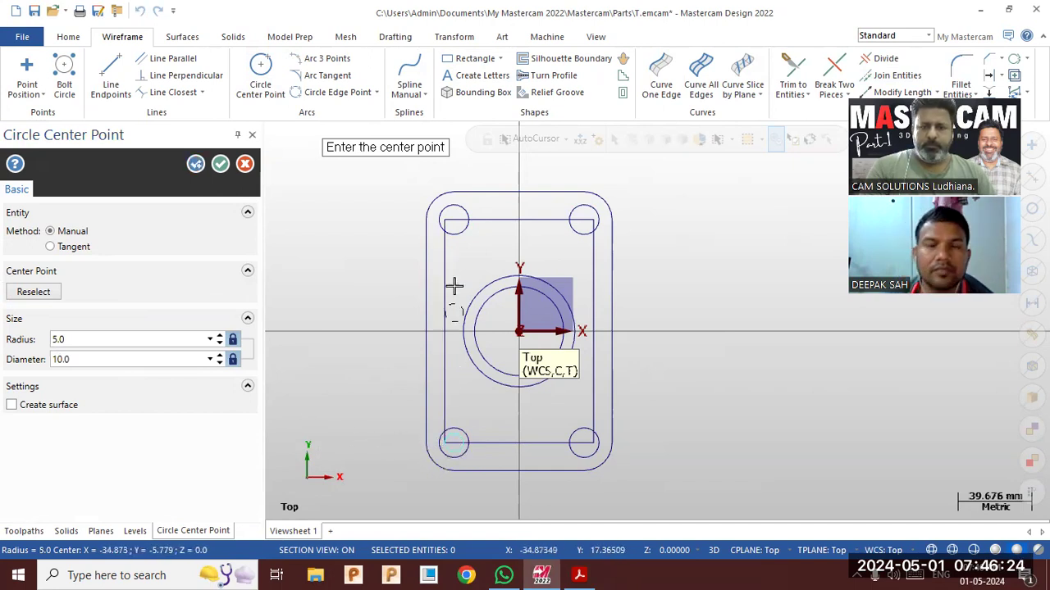
left_click(453, 221)
left_click(587, 223)
left_click(585, 444)
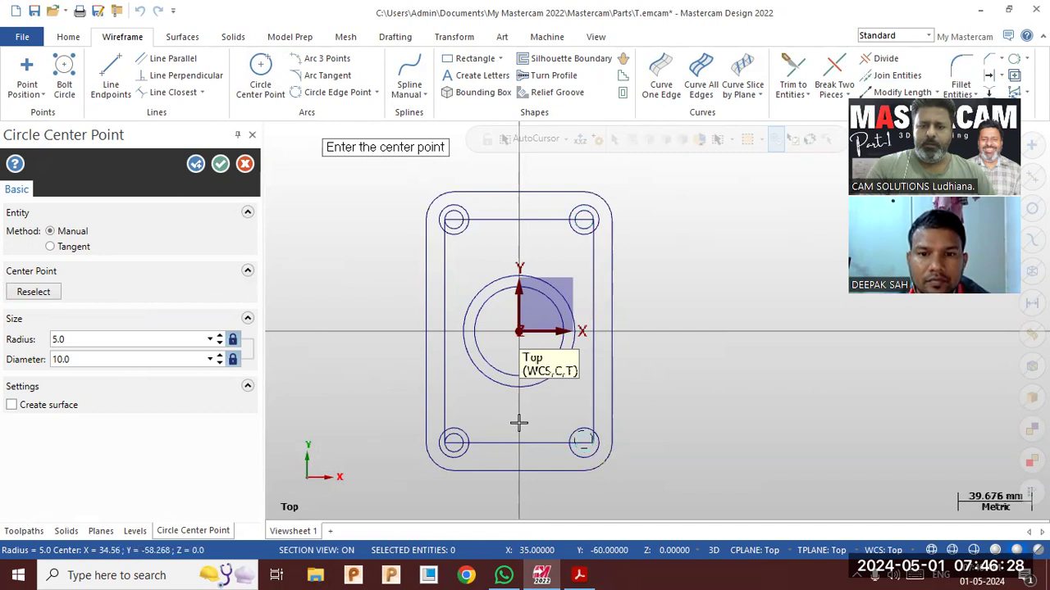
Check the PDF drawing and draw a 160 mm line at 180 degrees from the midpoint of the inner rectangle's right side.
left_click(220, 163)
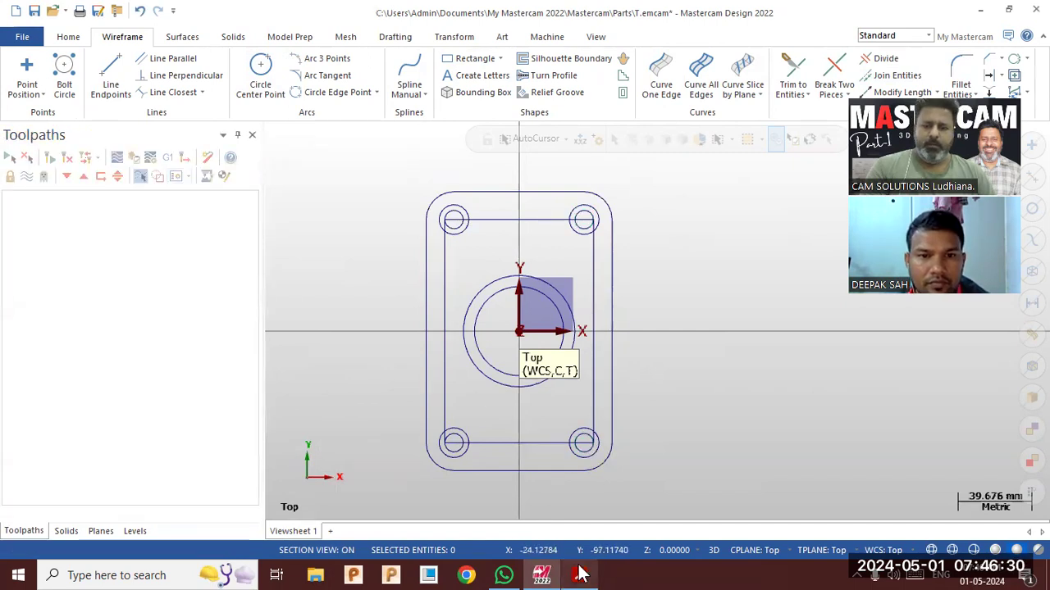
left_click(579, 575)
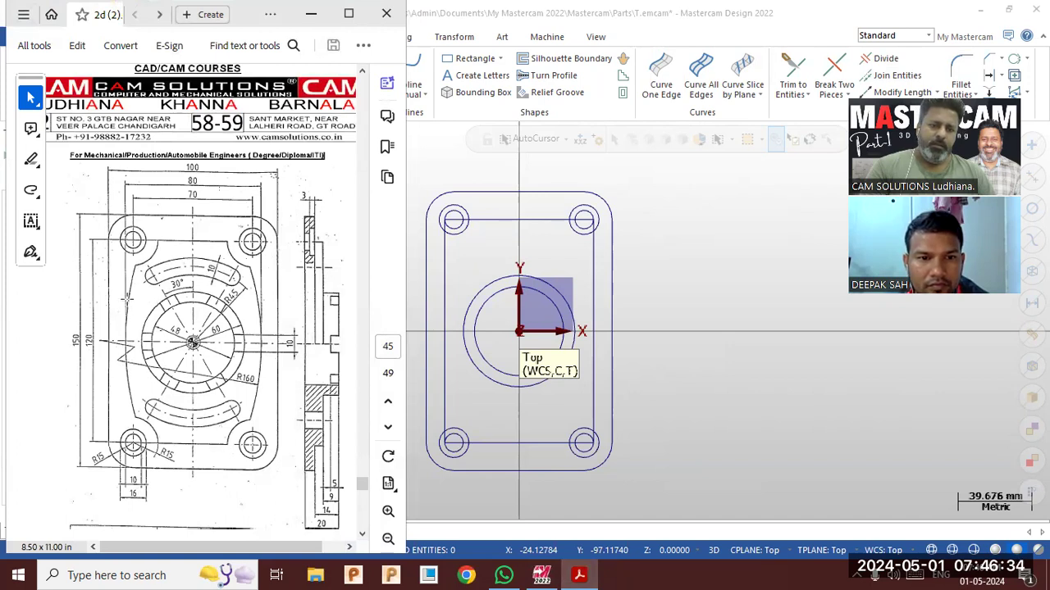
left_click(311, 13)
left_click(110, 72)
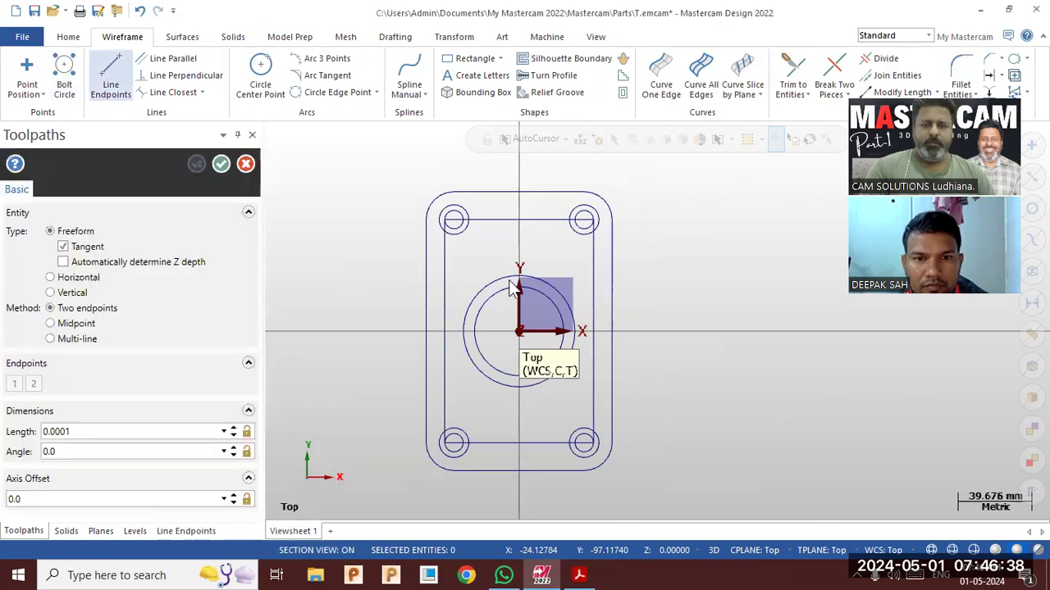
left_click(604, 345)
left_click(325, 332)
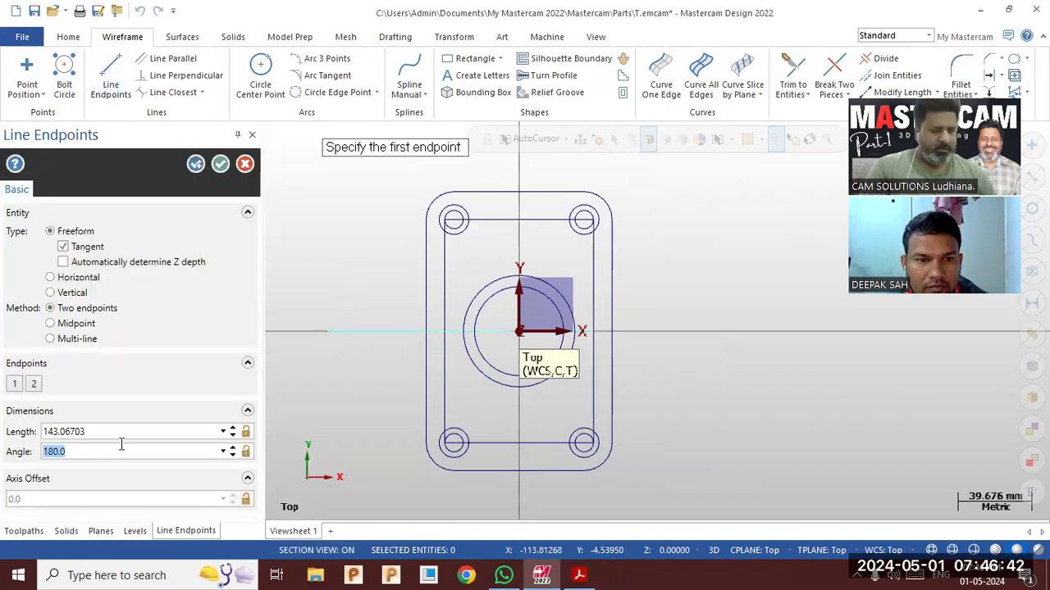
left_click(147, 429)
type("160.0")
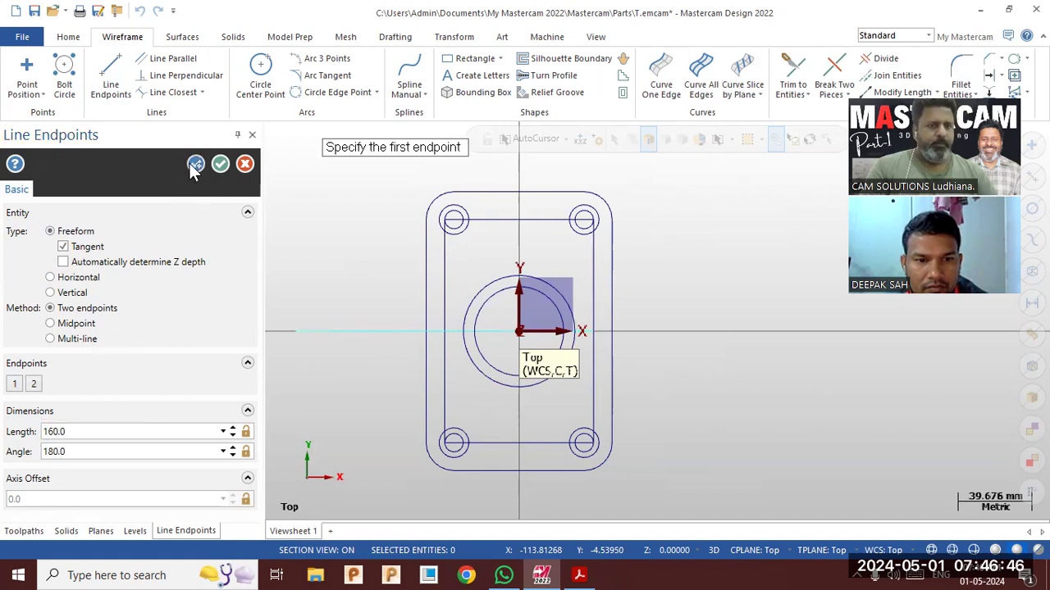
left_click(196, 164)
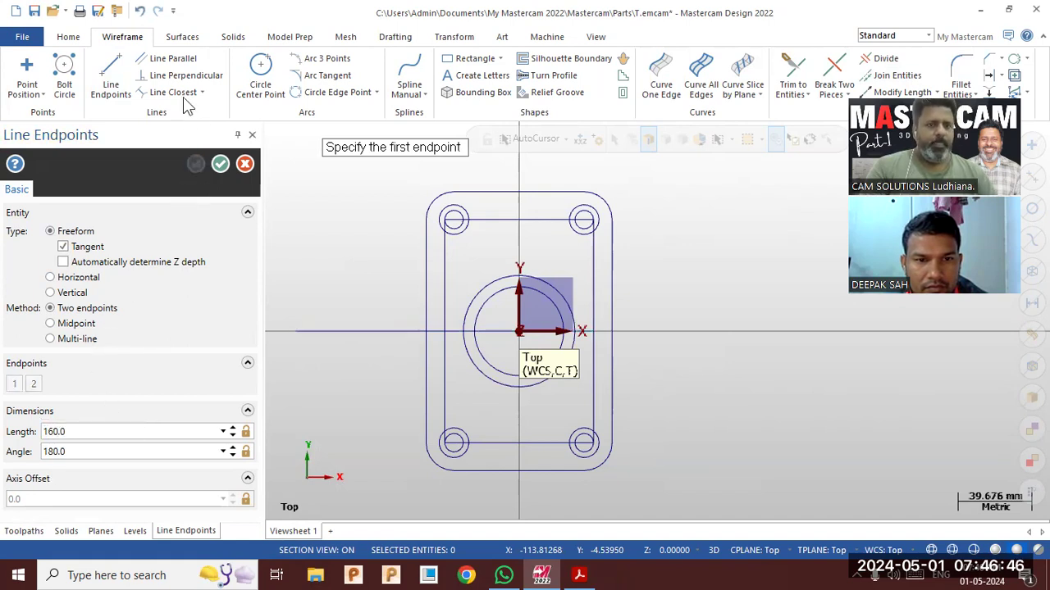
Draw a circle of radius 160 mm centered on the line's left end, passing through the midpoint of the inner rectangle's right side.
left_click(260, 78)
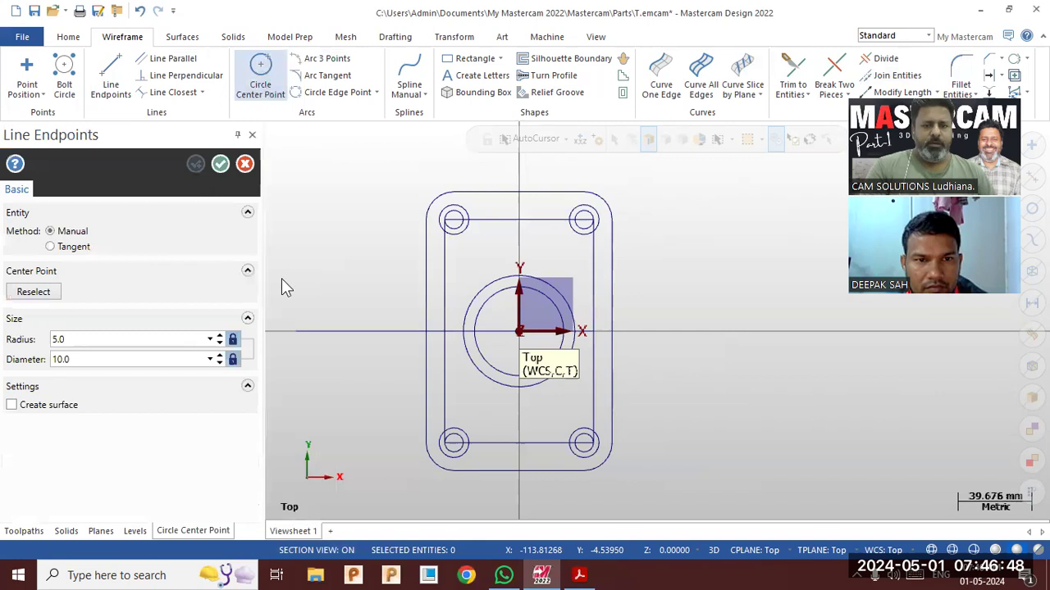
left_click(300, 332)
left_click(591, 336)
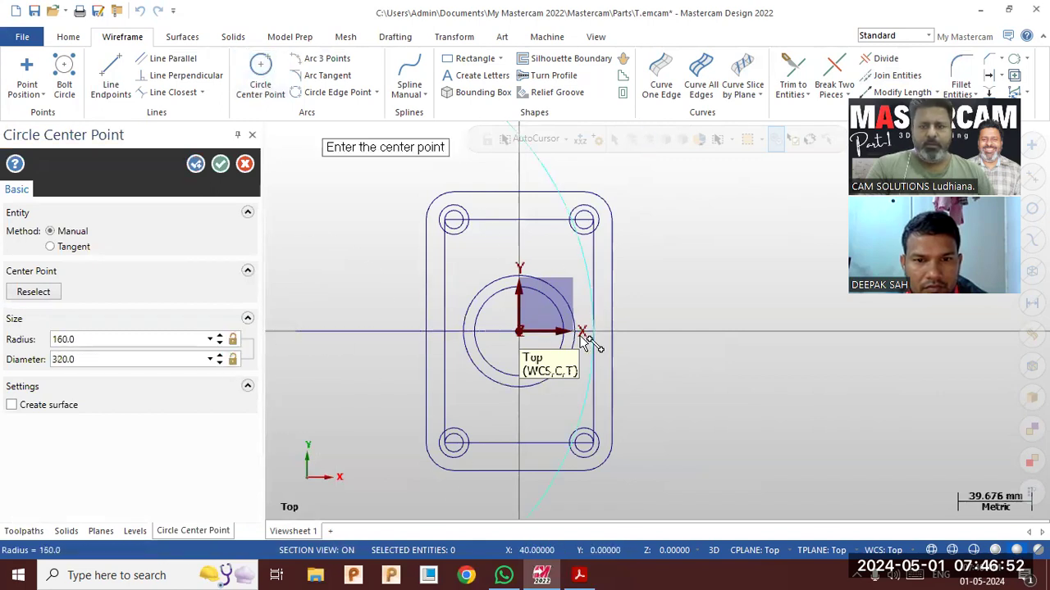
left_click(220, 164)
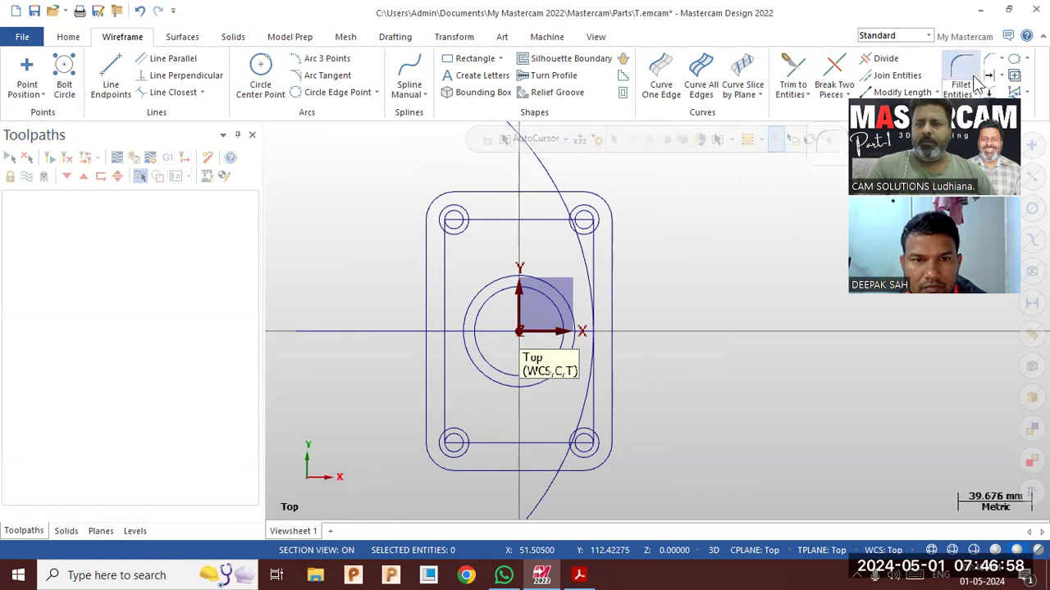
Convert the four corner fillet arcs of the outer outline into full circles.
left_click(1017, 89)
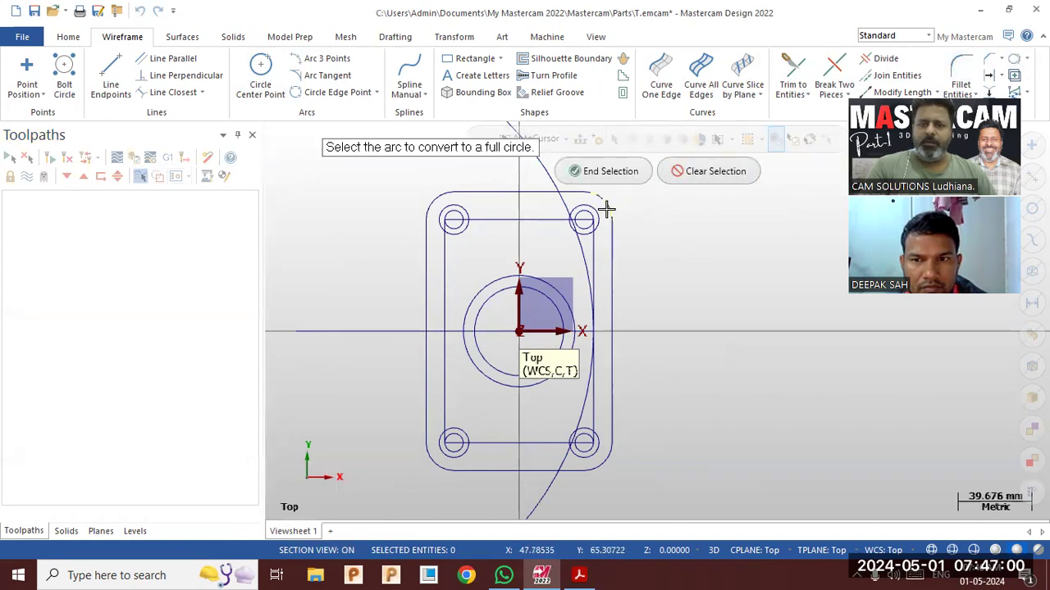
left_click(604, 171)
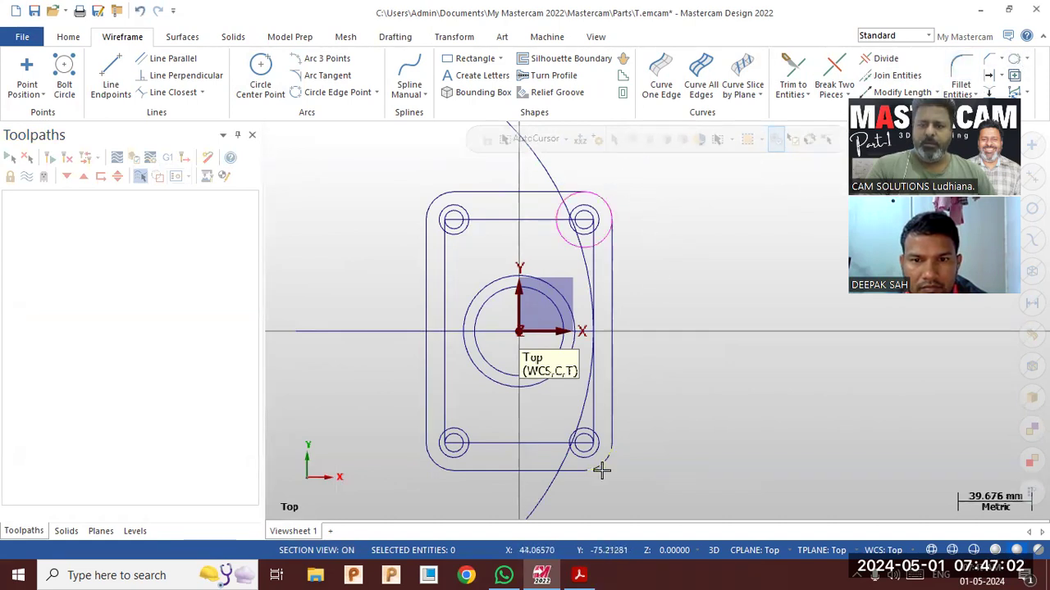
left_click(601, 469)
left_click(125, 37)
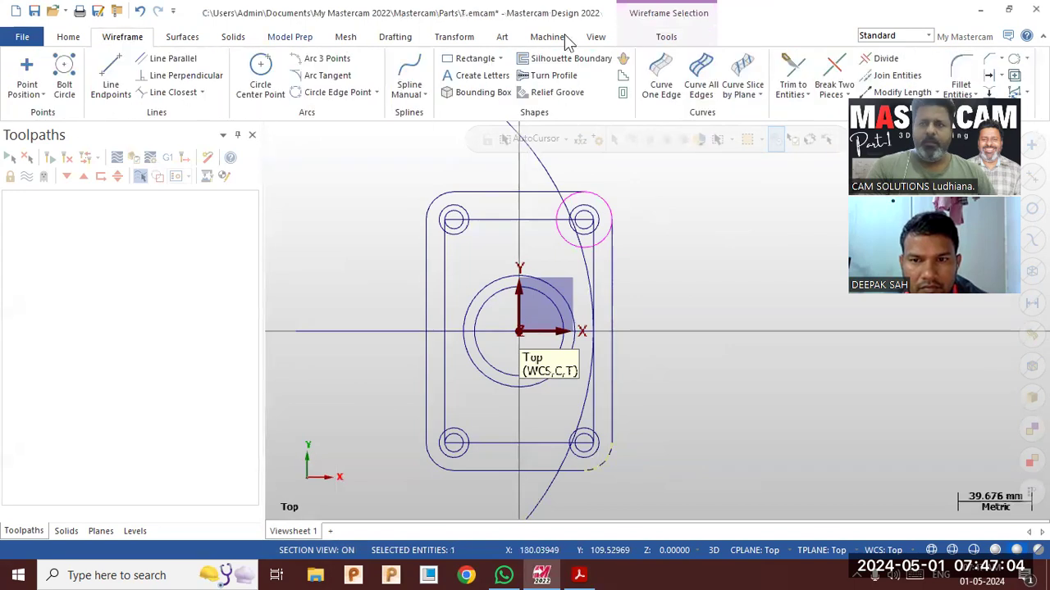
left_click(1015, 62)
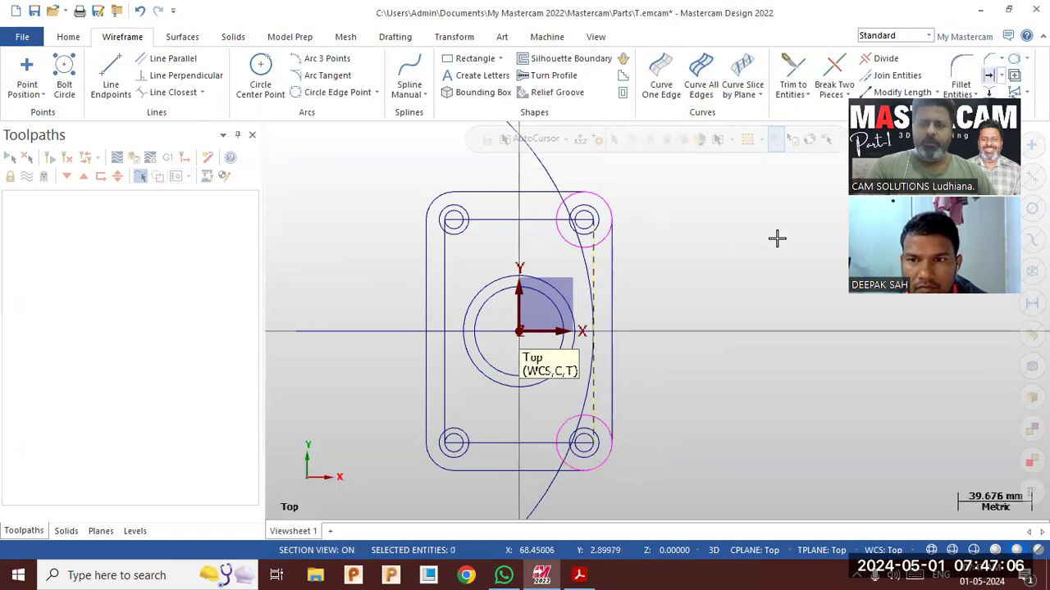
left_click(1014, 62)
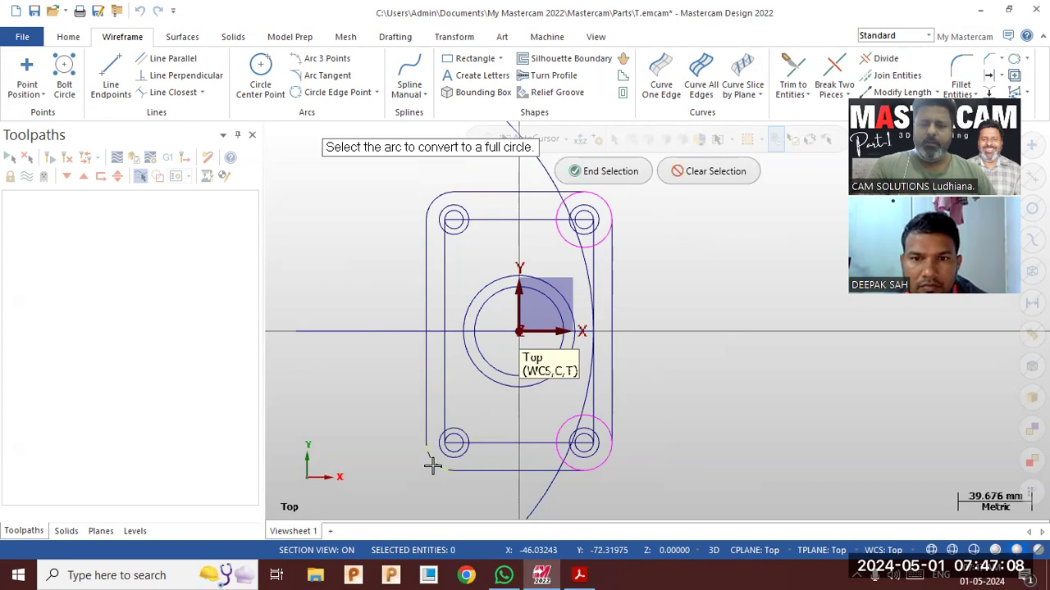
left_click(428, 205)
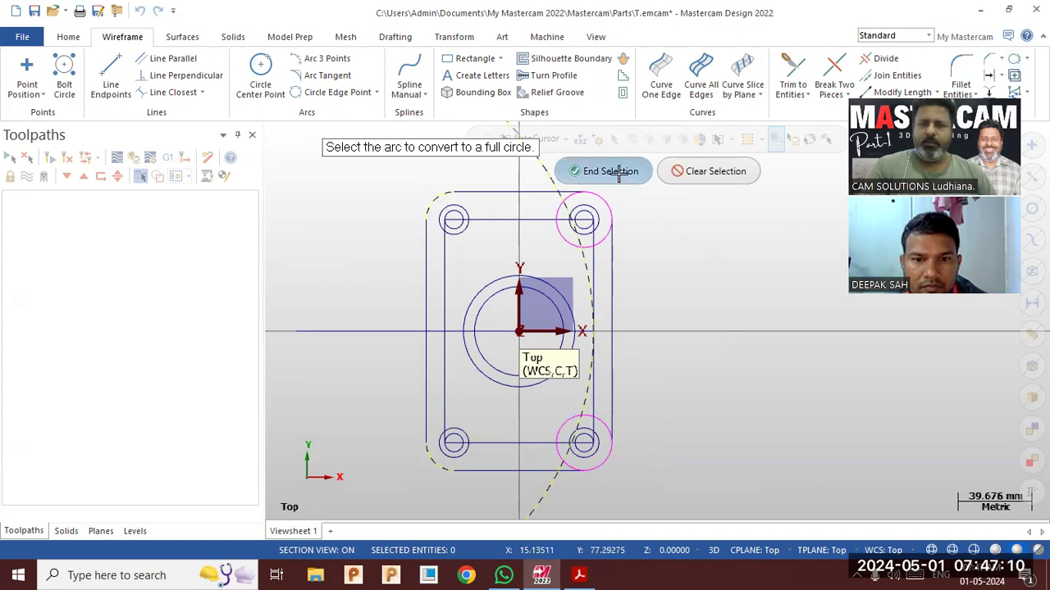
left_click(615, 171)
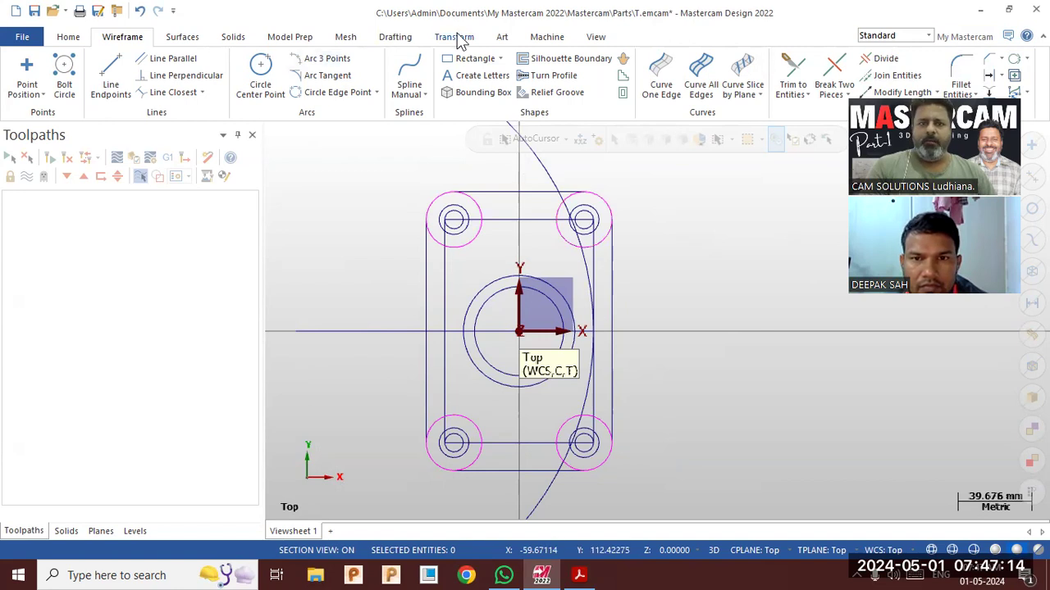
Mirror the 160 mm radius circle about the Y axis as a copy.
left_click(456, 37)
left_click(243, 72)
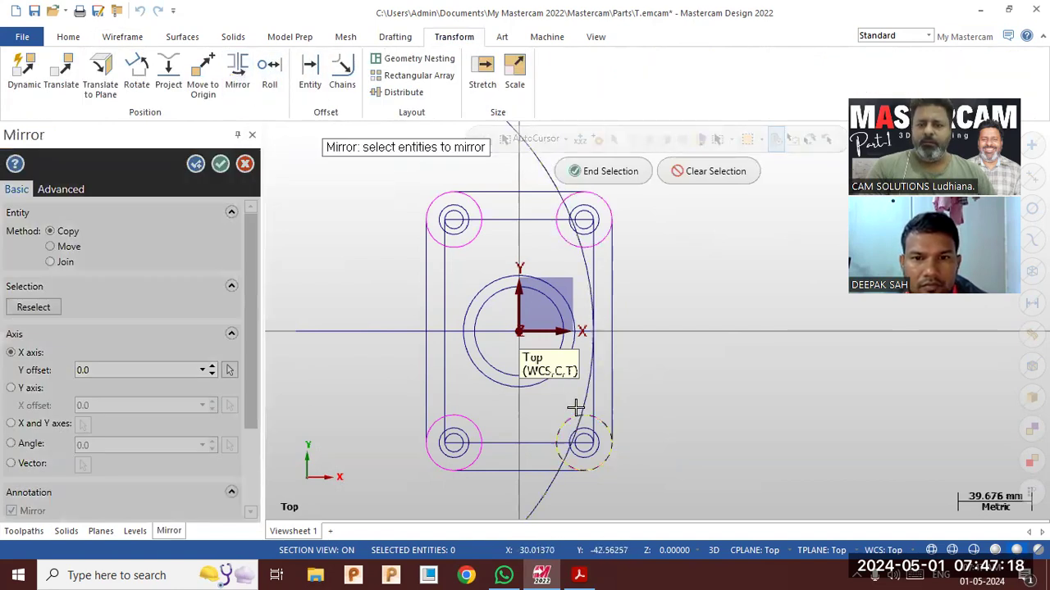
left_click(614, 172)
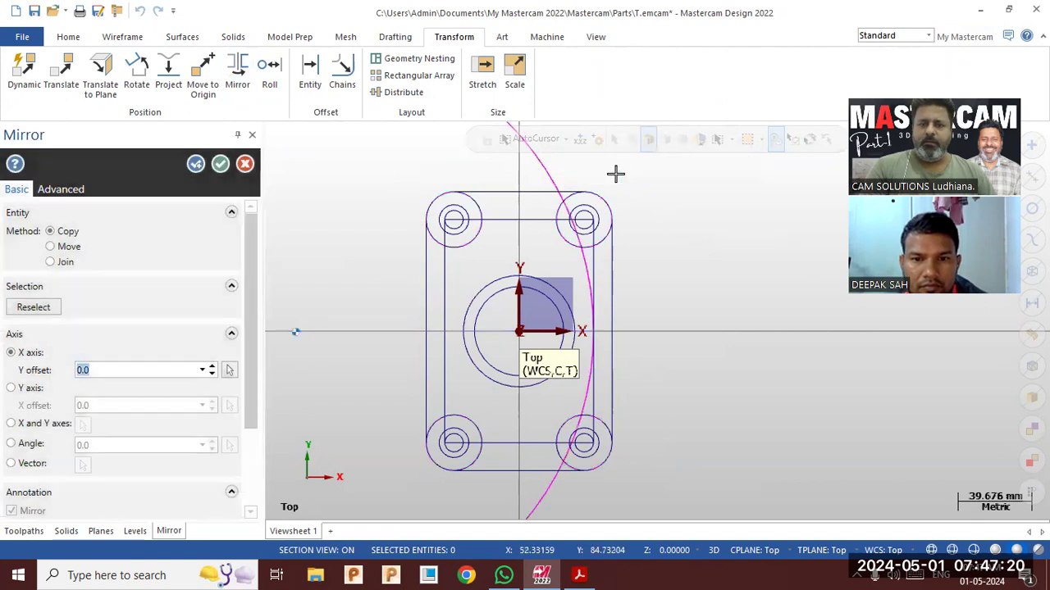
left_click(12, 388)
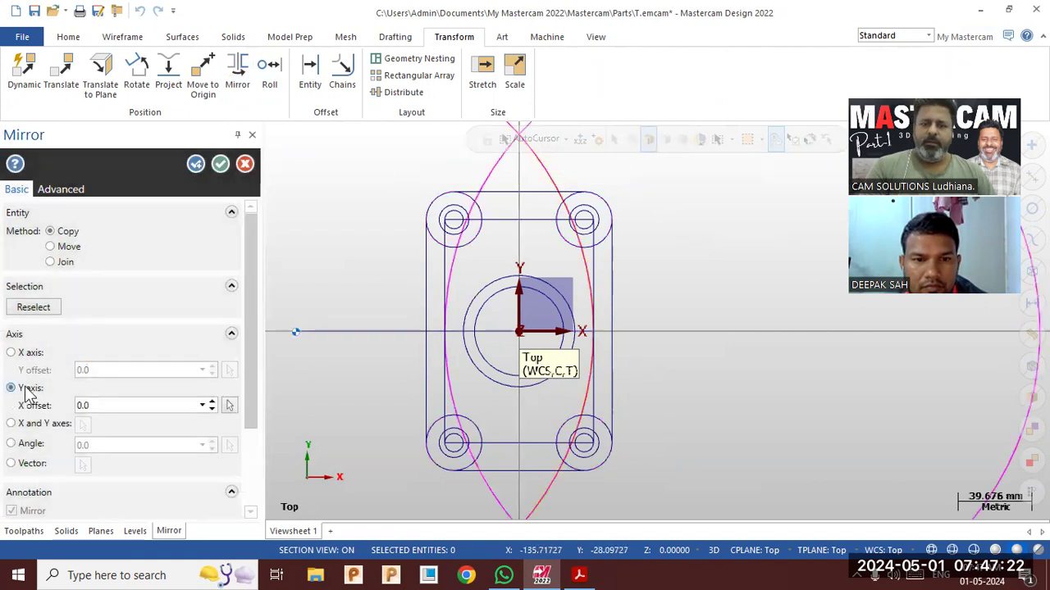
left_click(220, 164)
Use Divide to trim the large arc, corner circle and inner rectangle line at the upper-left corner, undoing the wrong cut.
left_click(123, 36)
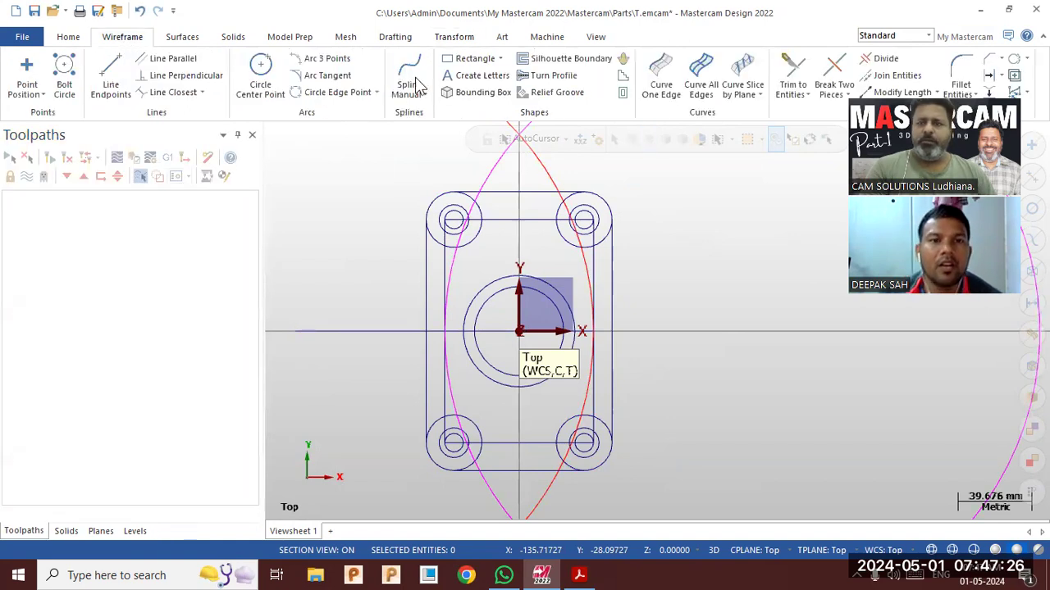
left_click(878, 58)
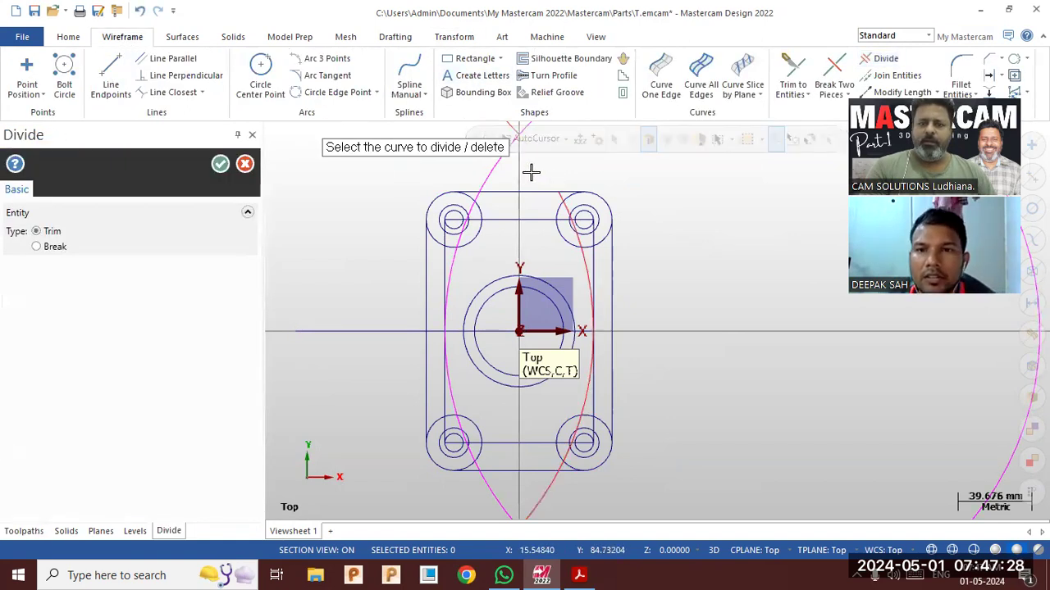
scroll(480, 196, "up", 3)
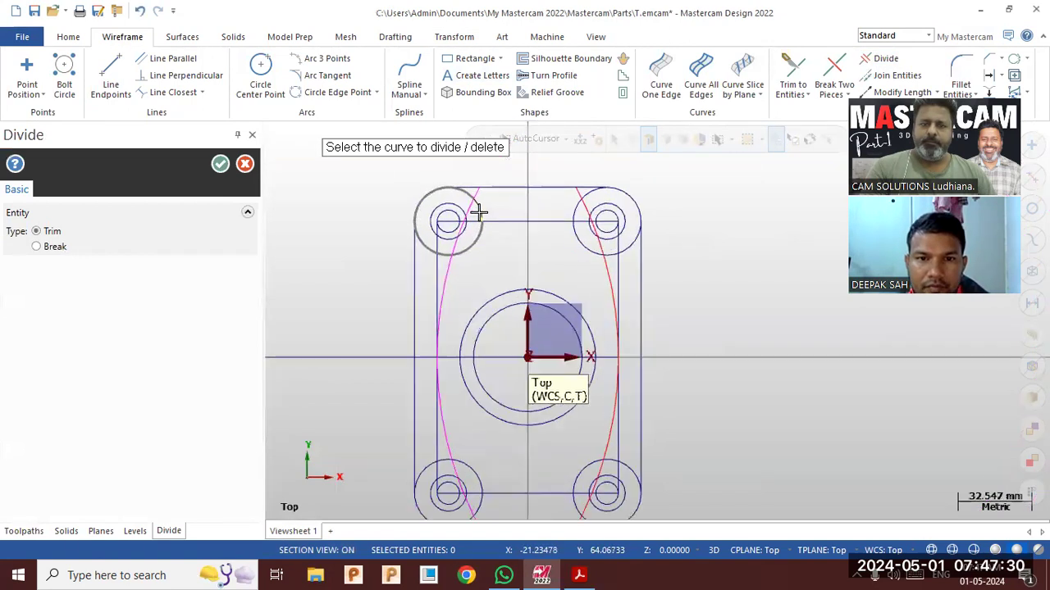
scroll(478, 201, "up", 1)
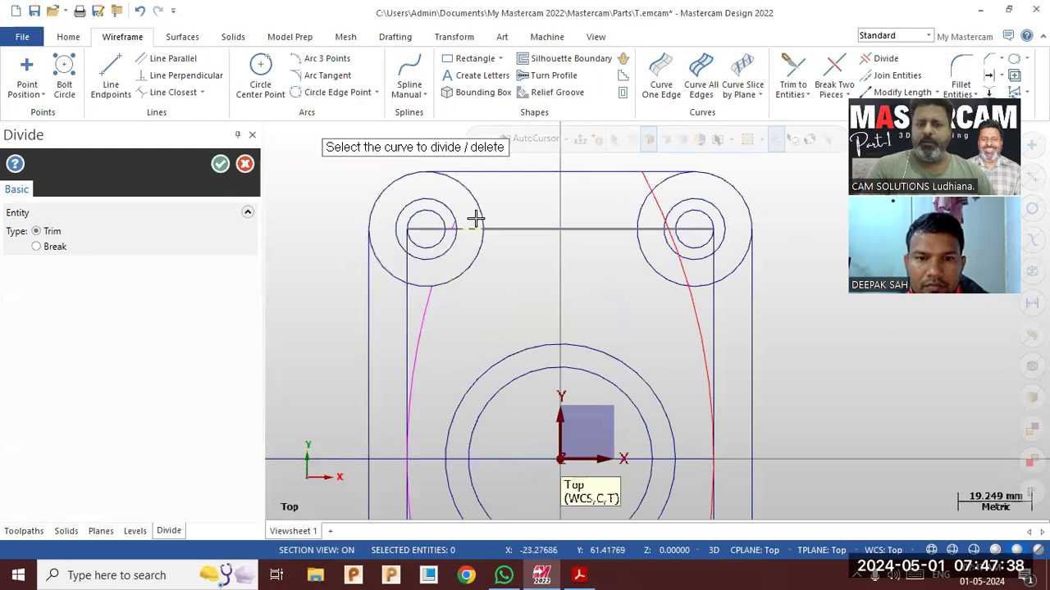
left_click(414, 287)
left_click(392, 279)
left_click(469, 229)
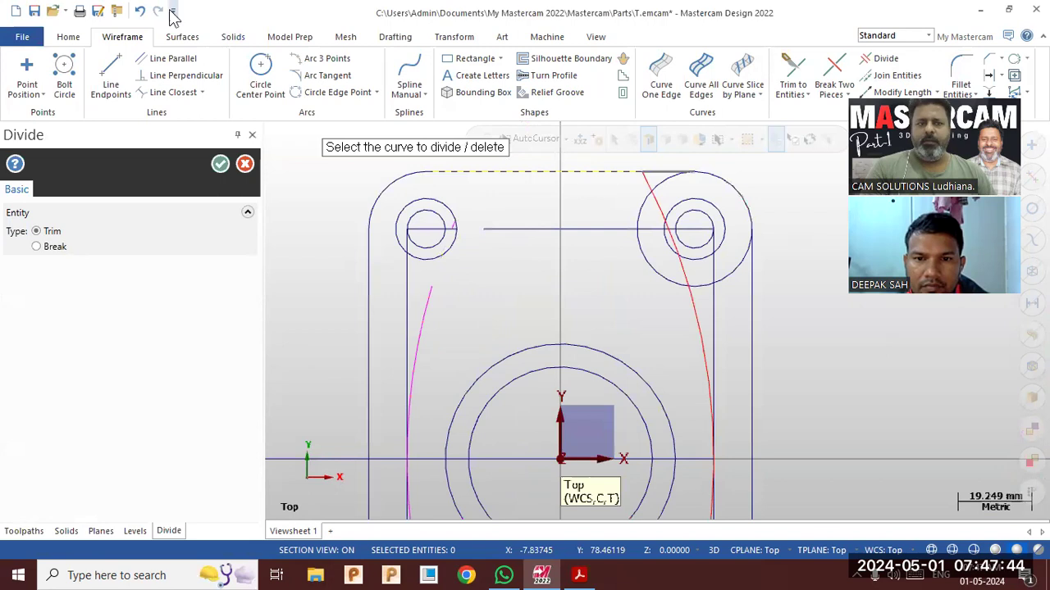
left_click(140, 11)
Trim the large arc, corner circle and inner rectangle's top line where they cross at the upper-right corner.
scroll(708, 234, "up", 2)
scroll(707, 234, "up", 2)
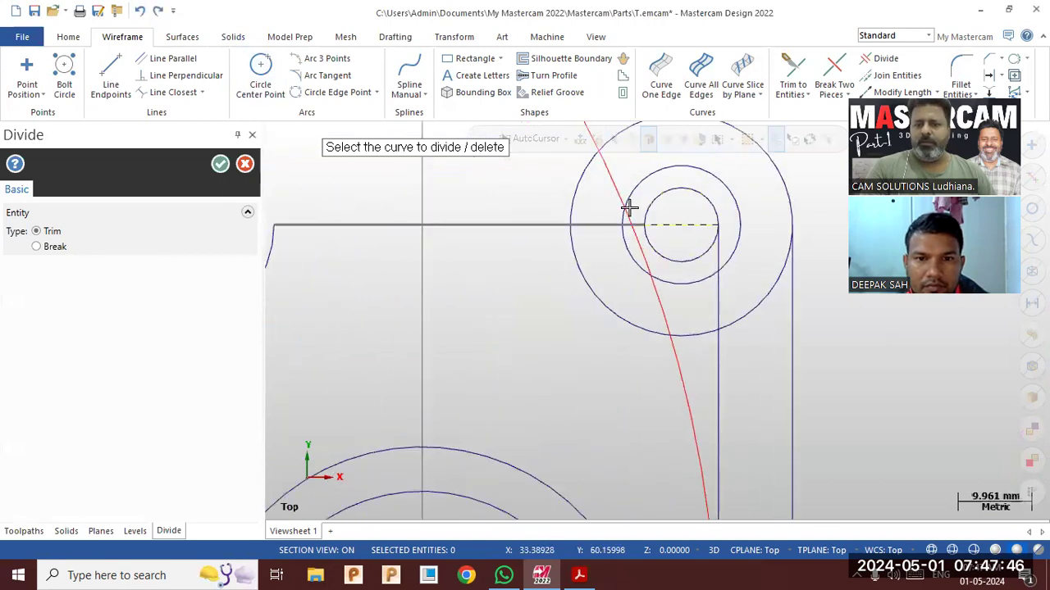
left_click(630, 221)
left_click(638, 236)
left_click(657, 295)
left_click(688, 332)
left_click(577, 206)
scroll(767, 164, "down", 7)
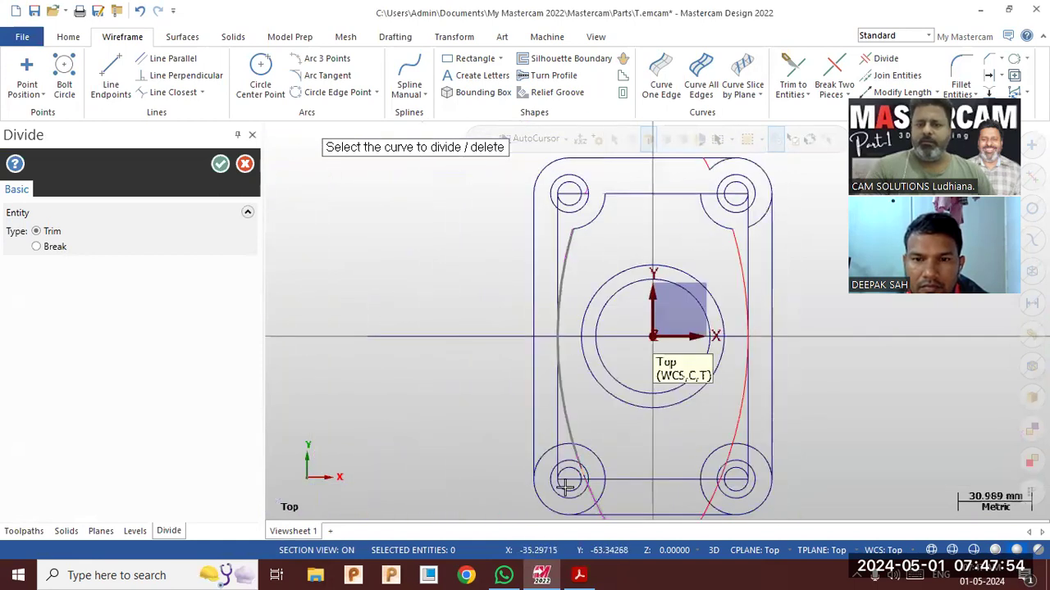
Trim the large arc, corner circle and inner rectangle lines where they cross at the lower-left corner, undoing wrong cuts.
scroll(565, 486, "up", 7)
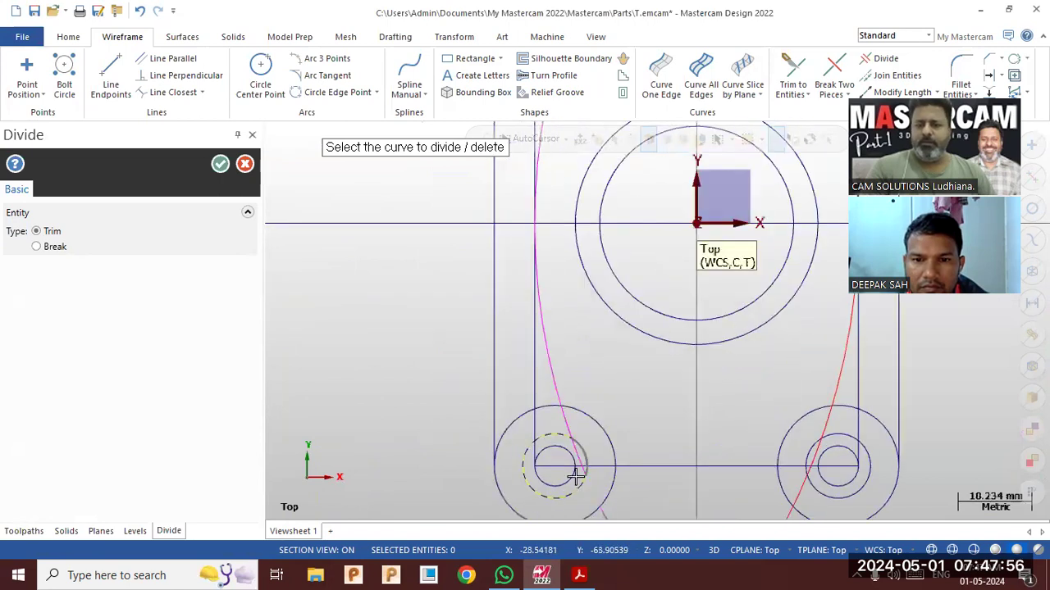
scroll(525, 435, "down", 4)
scroll(497, 340, "down", 3)
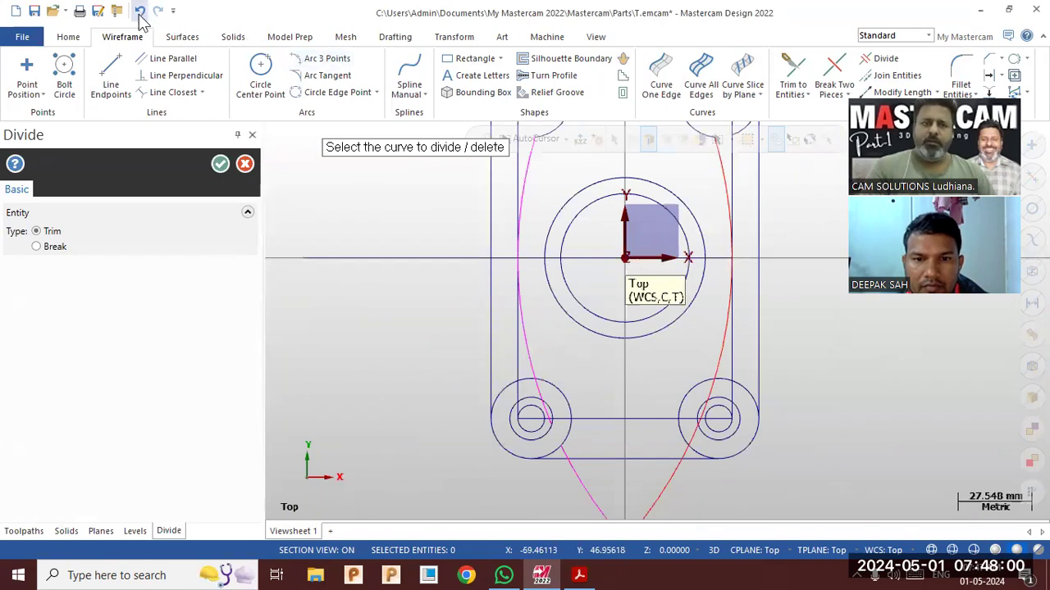
scroll(489, 441, "down", 1)
scroll(624, 400, "up", 2)
scroll(510, 466, "up", 3)
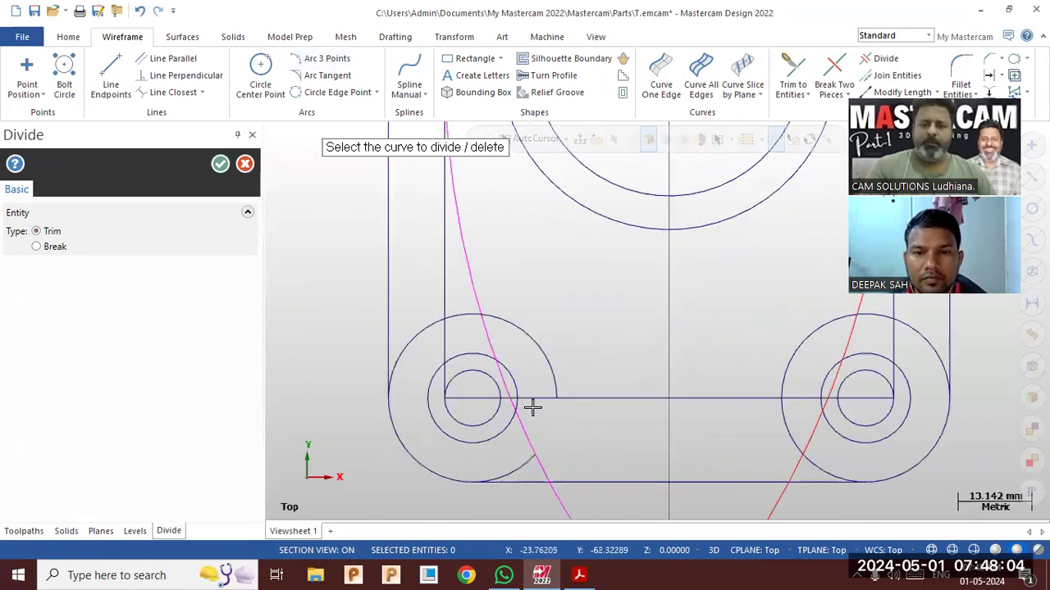
left_click(461, 314)
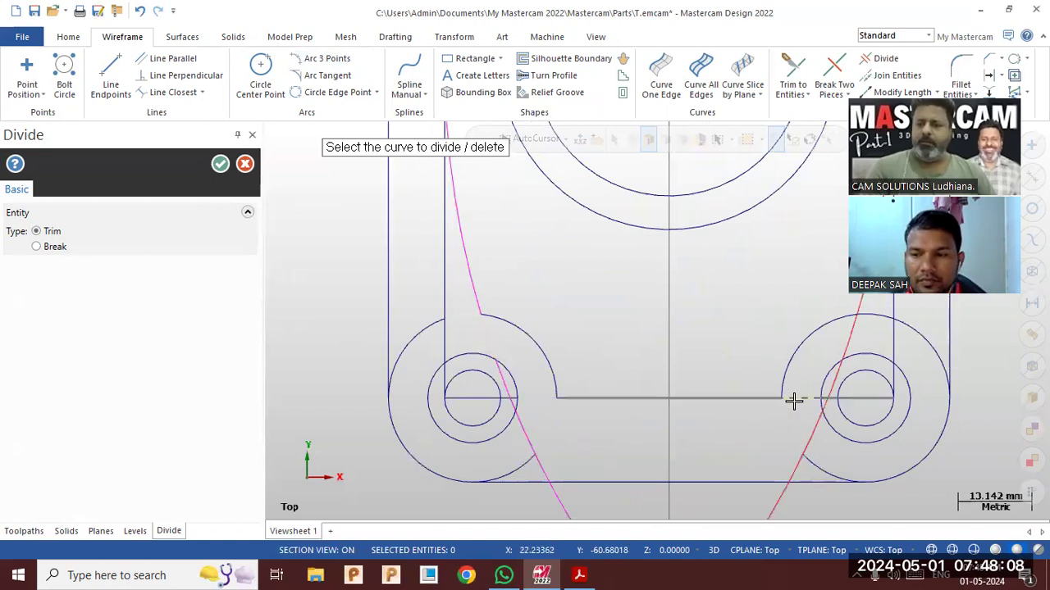
Trim the excess of the large arc, corner circle and inner rectangle's bottom line at the lower-right corner, and finish Divide.
scroll(640, 433, "down", 2)
scroll(800, 362, "up", 1)
left_click(770, 372)
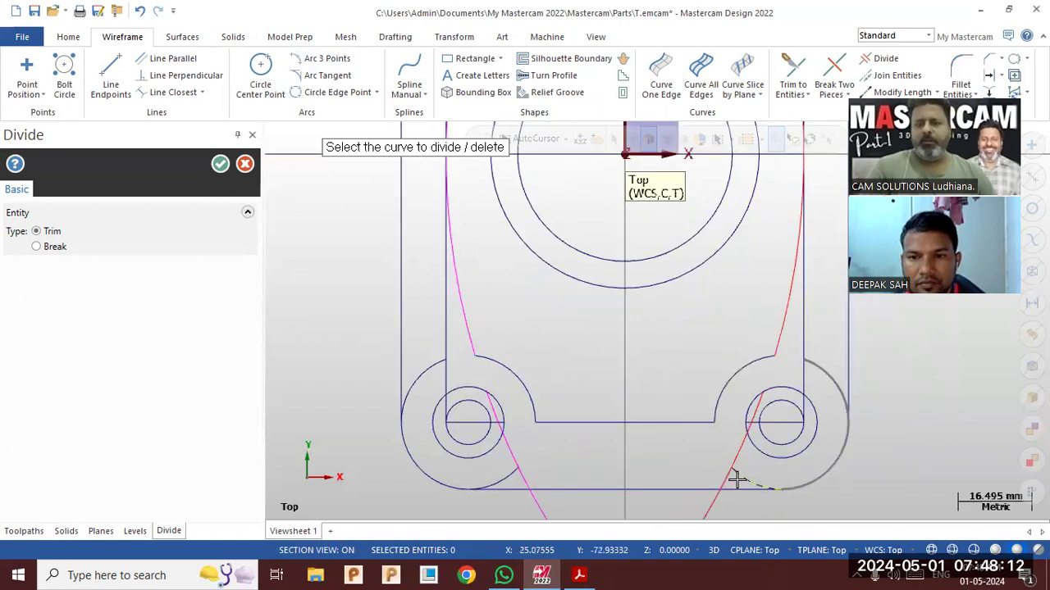
key("Escape")
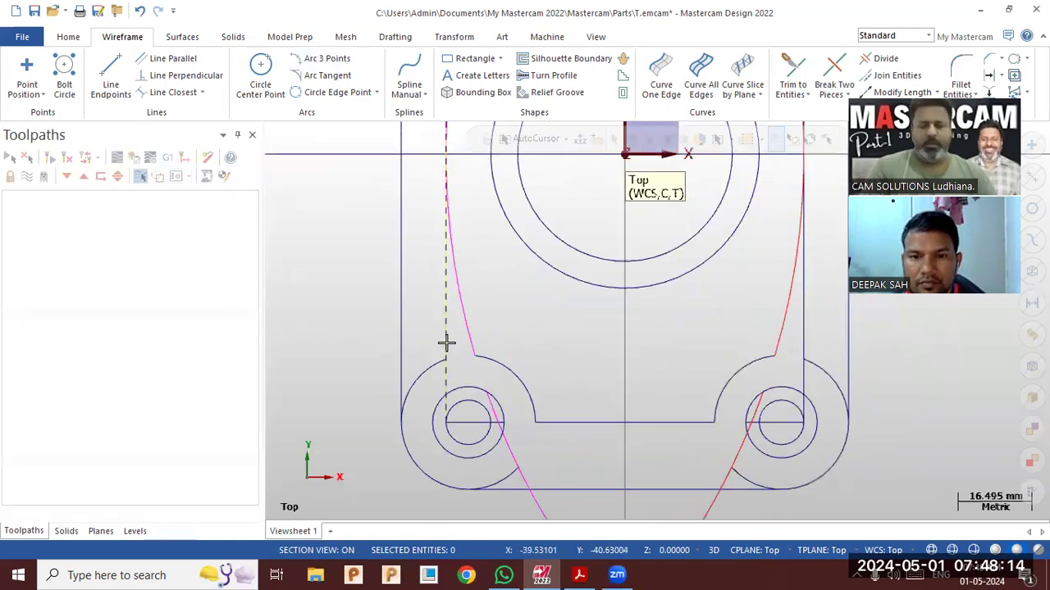
Delete the inner rectangle's vertical sides and the leftover line and large-arc pieces around the two lower corner holes.
left_click(446, 343)
left_click(809, 318)
key("Delete")
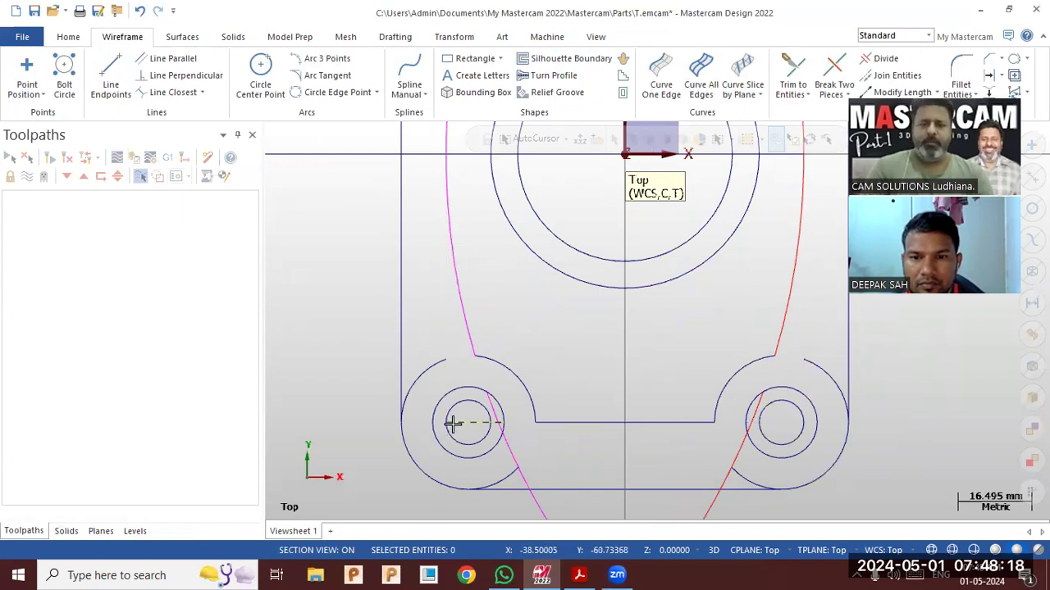
left_click(528, 474)
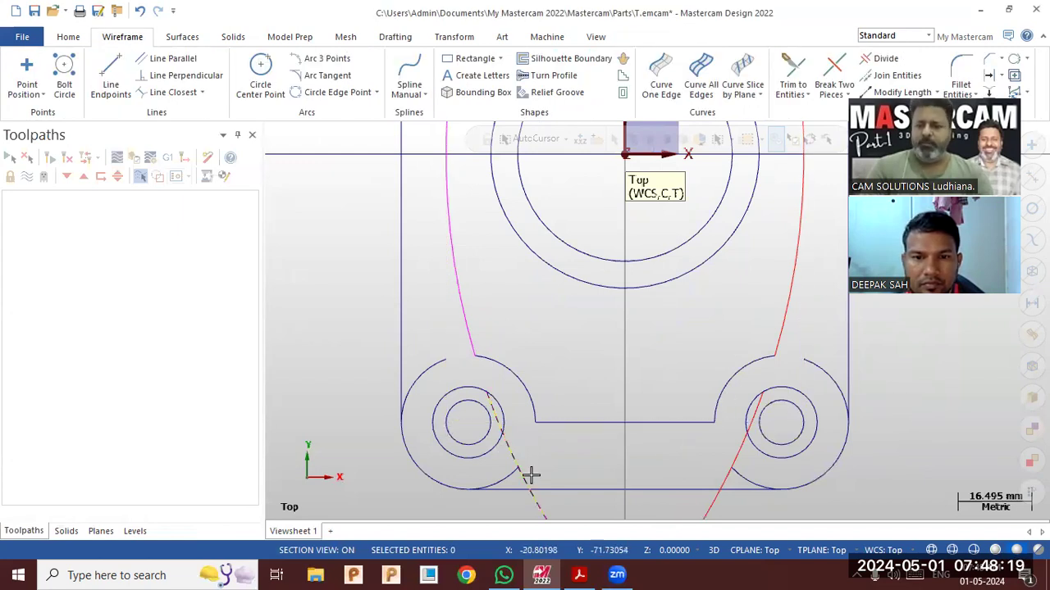
left_click(730, 449)
scroll(638, 432, "down", 1)
scroll(629, 443, "down", 5)
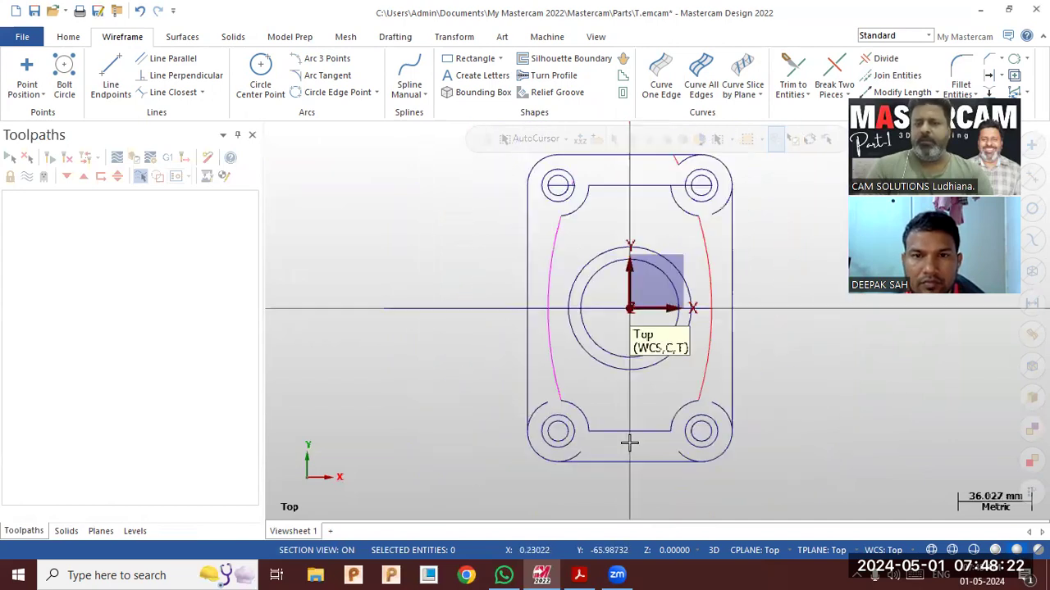
Delete the leftover large-arc piece near the upper-right corner and the line and arc stubs at the upper-left hole.
scroll(685, 220, "up", 2)
left_click(664, 223)
scroll(662, 251, "up", 1)
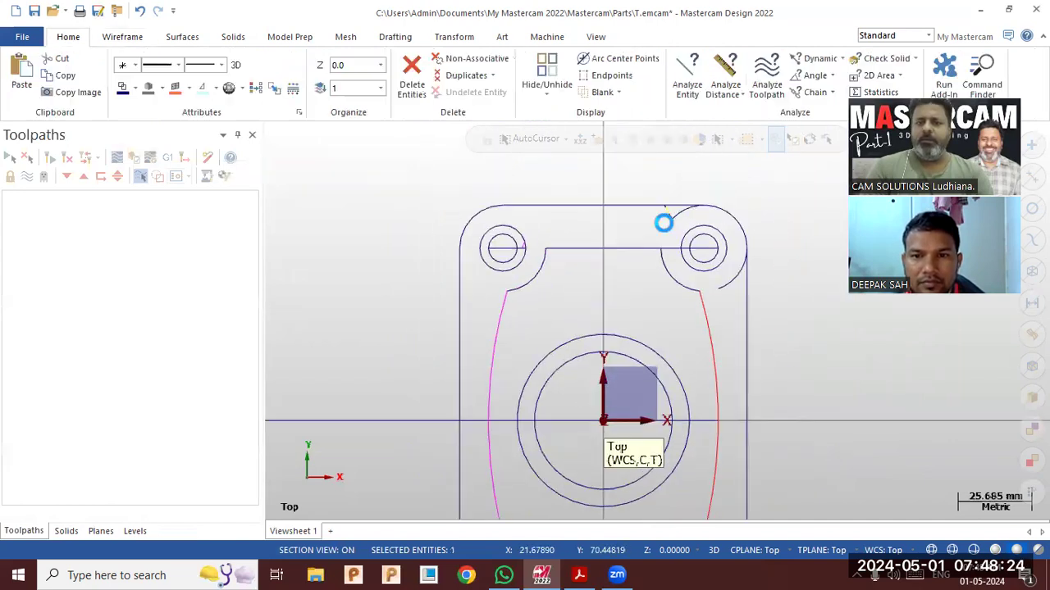
key("Delete")
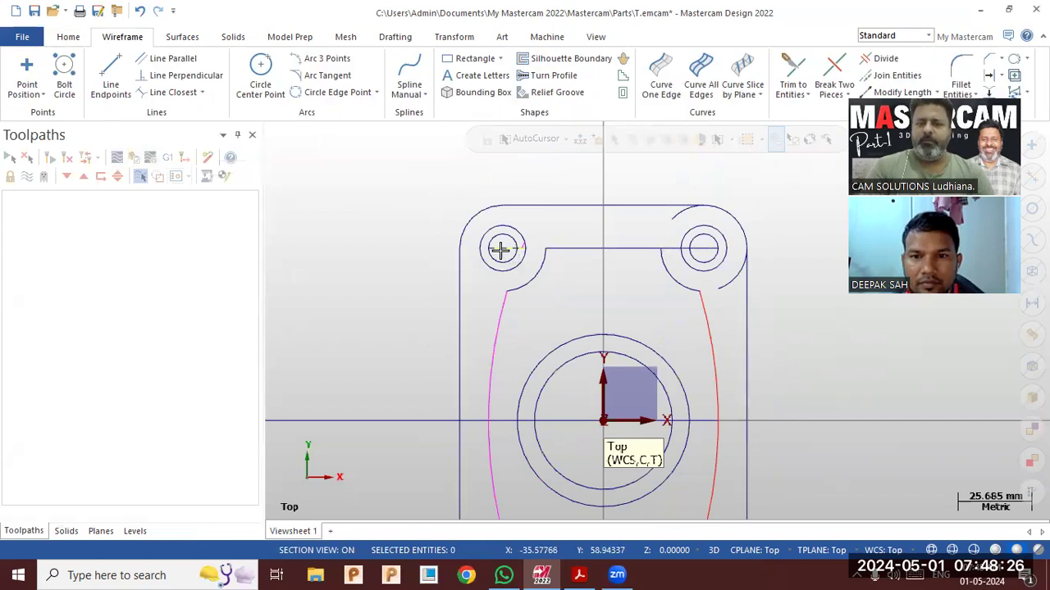
scroll(512, 250, "up", 3)
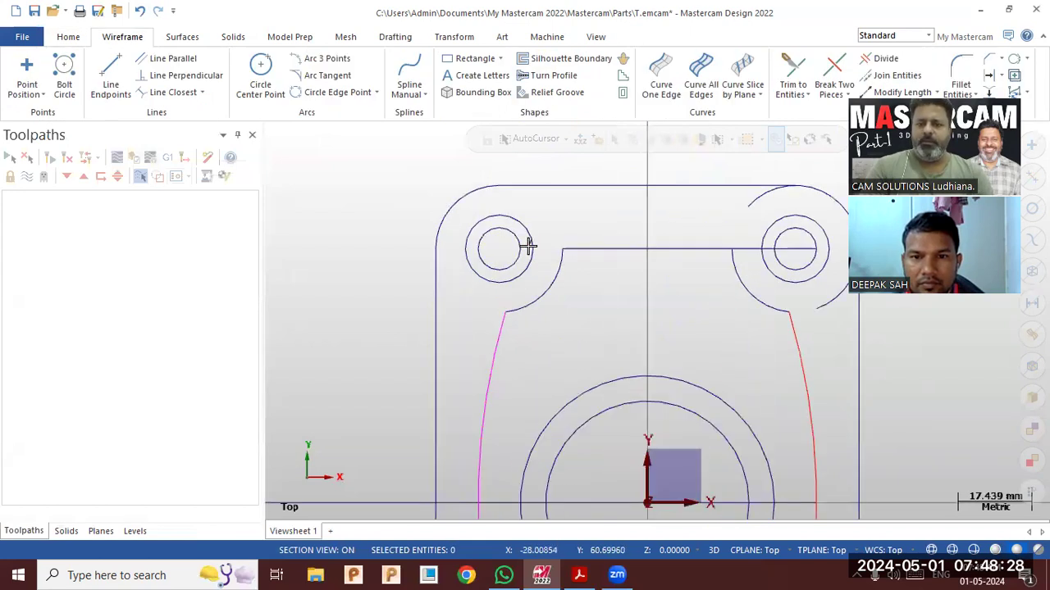
left_click(529, 240)
key("Escape")
scroll(647, 206, "down", 2)
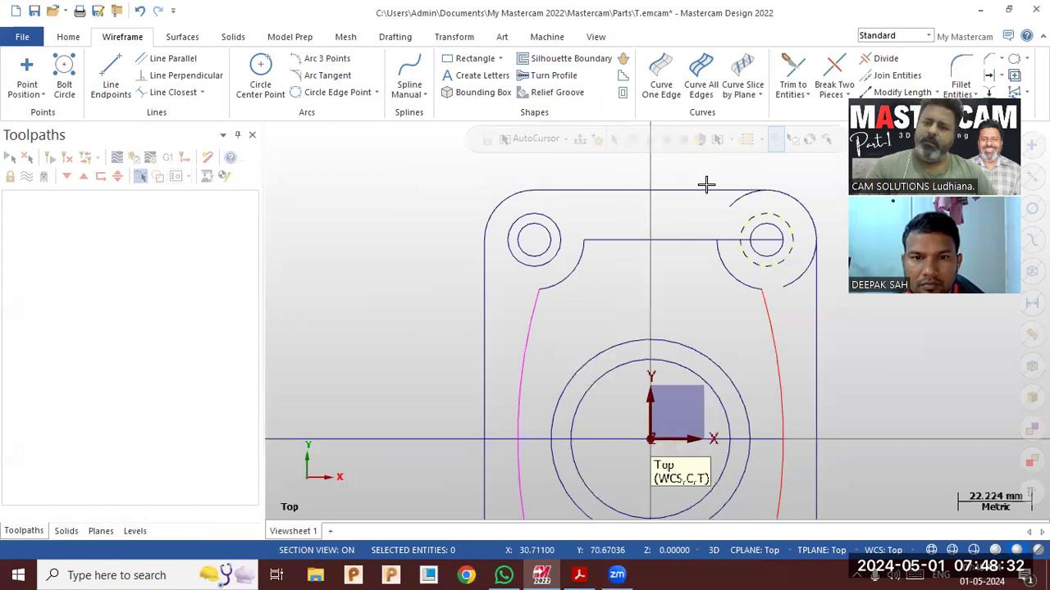
Trim the leftover corner-circle arcs outside the inner profile with Divide, undoing the cuts that remove the plate's bottom edge.
left_click(882, 58)
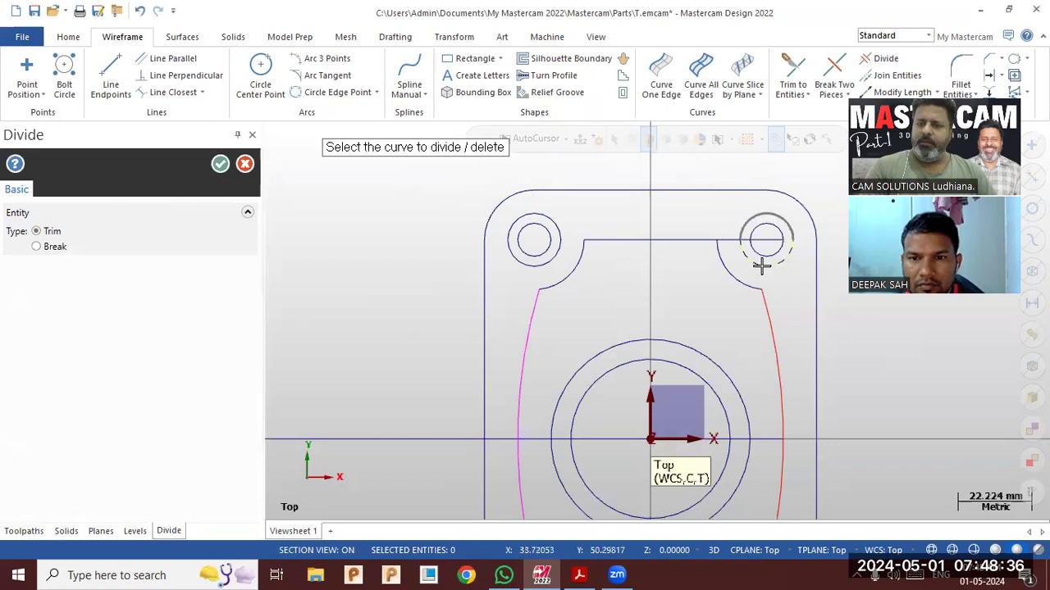
scroll(762, 267, "down", 1)
scroll(718, 201, "down", 2)
scroll(764, 410, "up", 1)
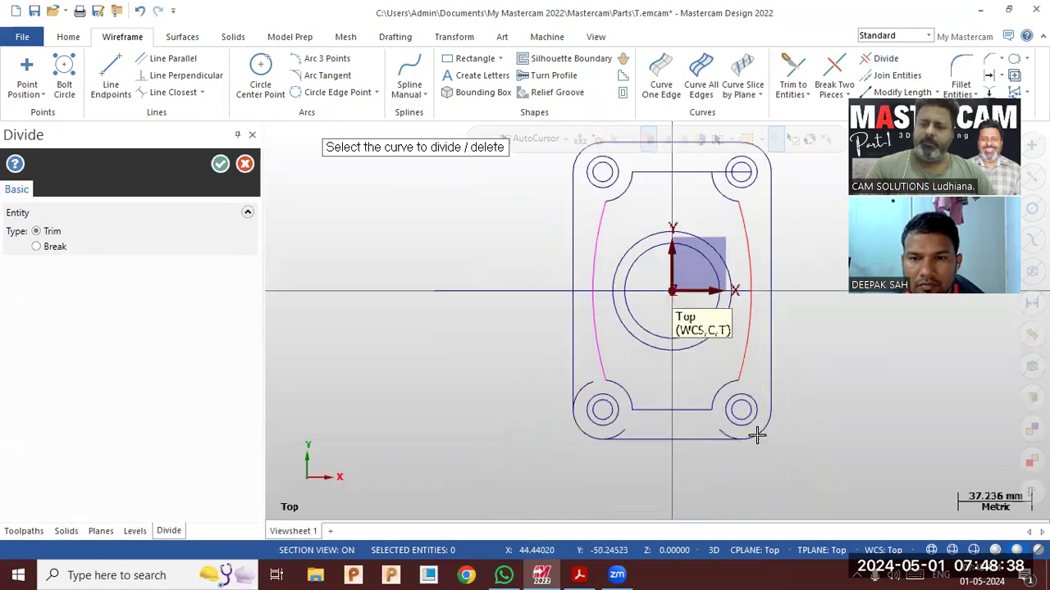
left_click(660, 430)
left_click(140, 11)
left_click(625, 432)
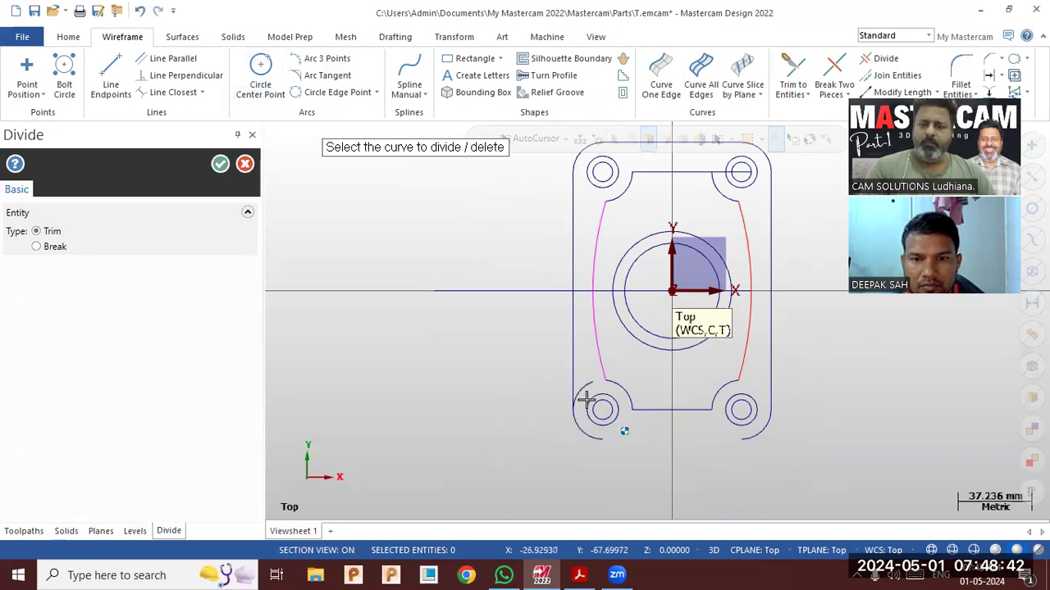
left_click(139, 10)
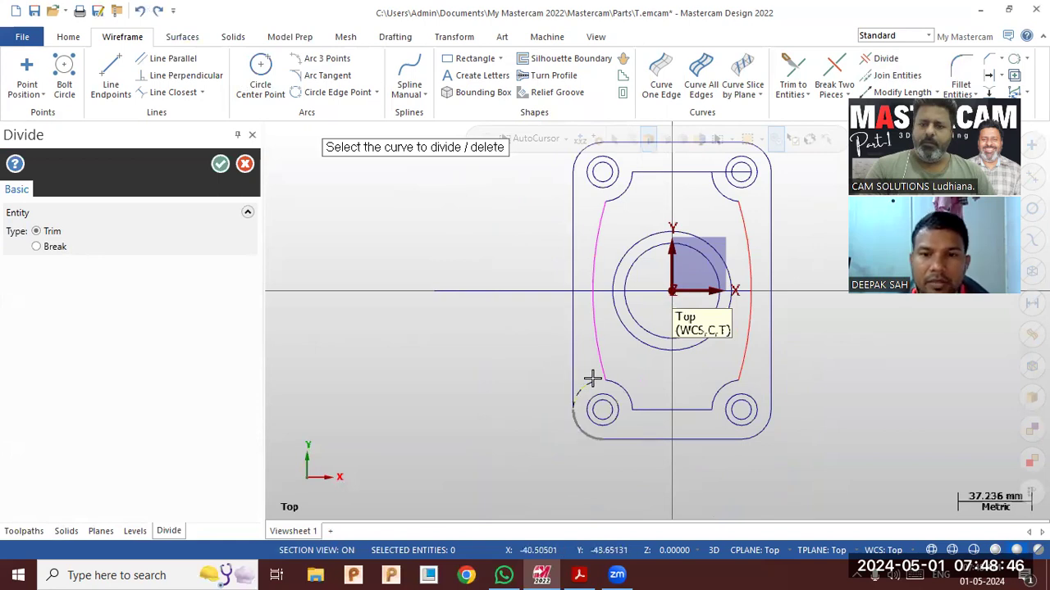
left_click(139, 10)
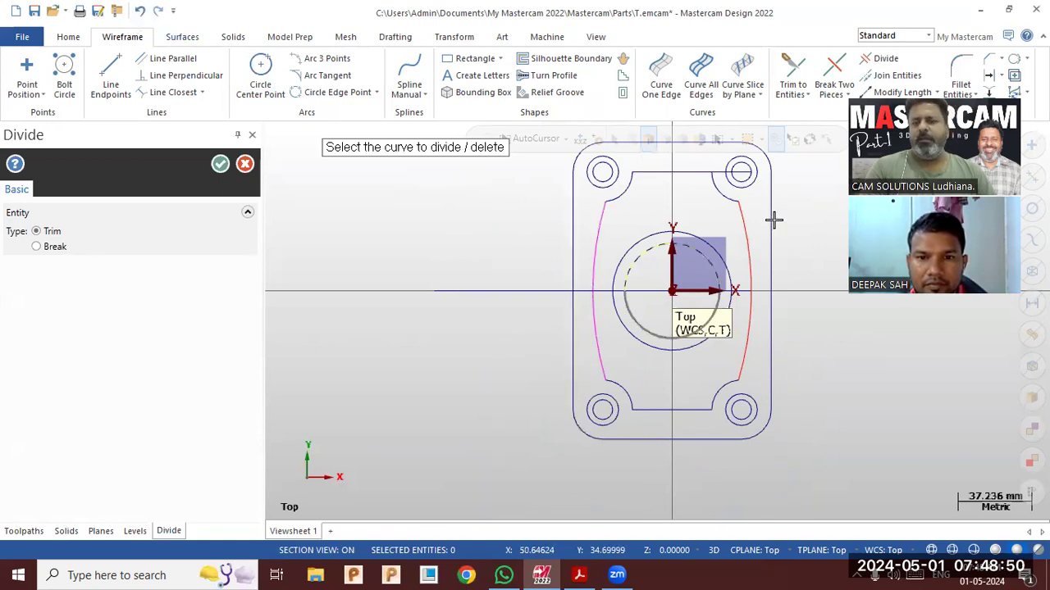
Trim the inner profile's top line where it runs through the upper-right hole, and finish Divide.
scroll(747, 144, "up", 1)
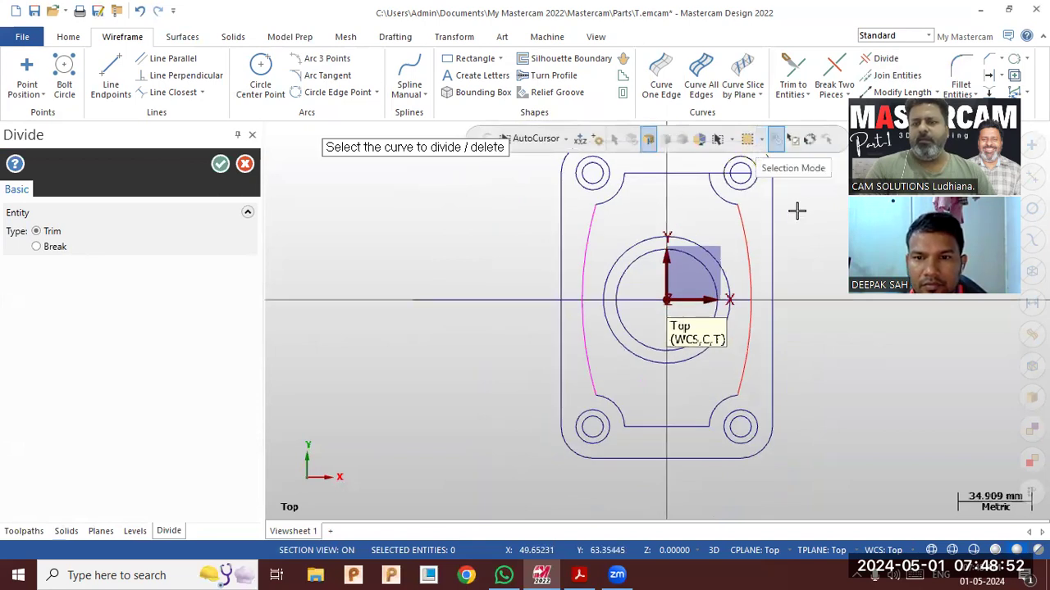
scroll(812, 410, "up", 3)
scroll(811, 417, "down", 5)
scroll(790, 265, "up", 8)
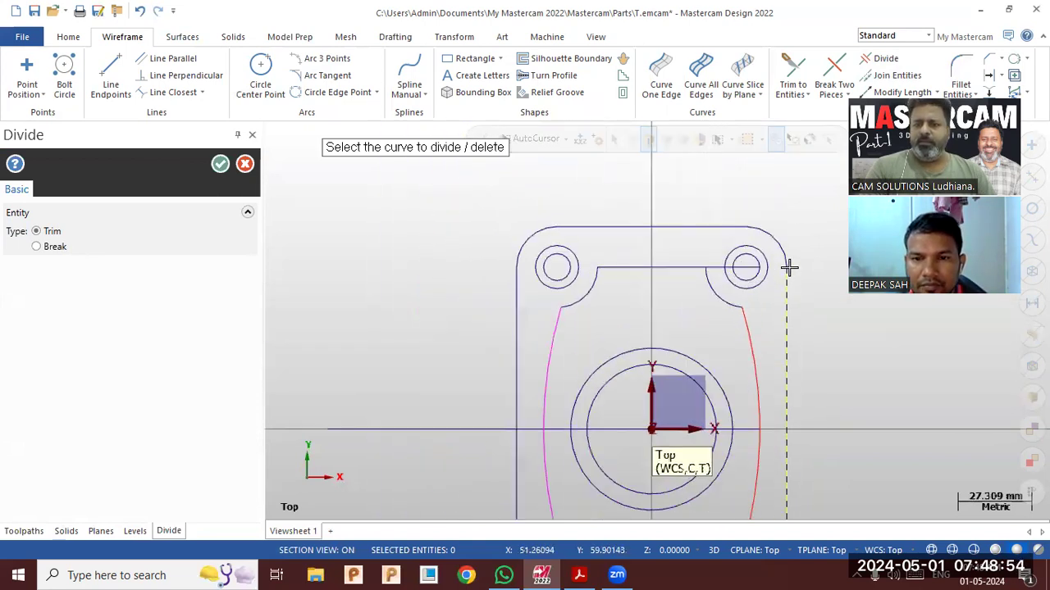
left_click(622, 267)
scroll(671, 229, "down", 6)
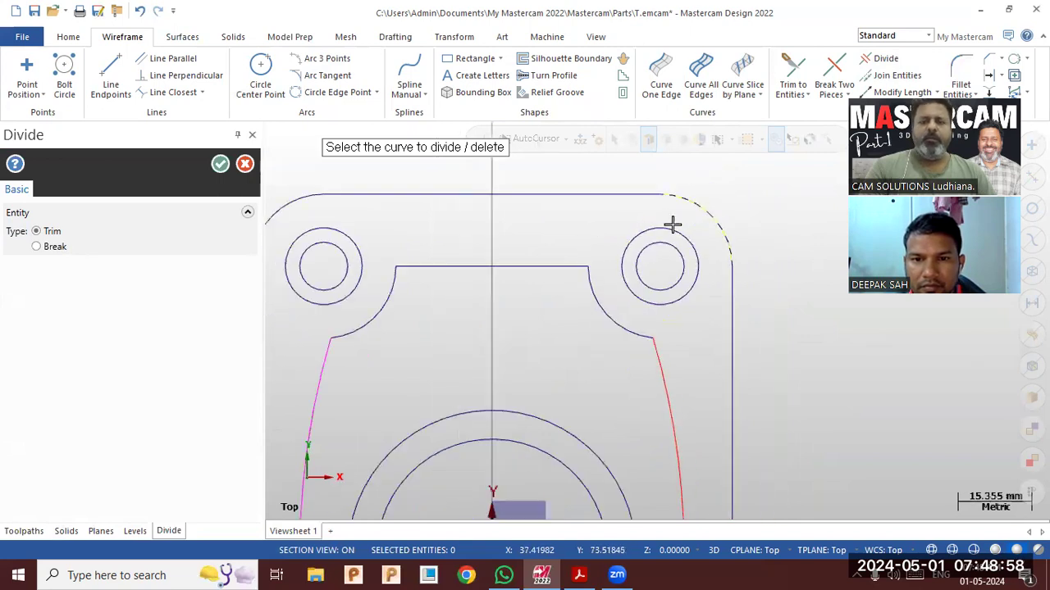
left_click(220, 163)
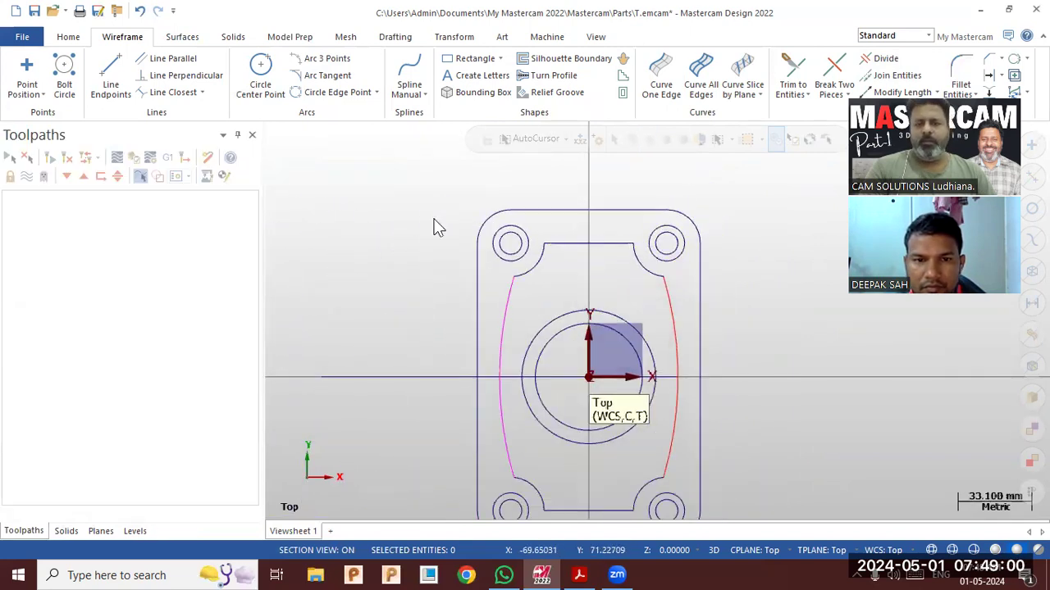
Clear the result colours from the wireframe, inspect it from a tilted view and return to the Top view.
right_click(434, 218)
left_click(507, 196)
middle_click_drag(372, 300, 476, 270)
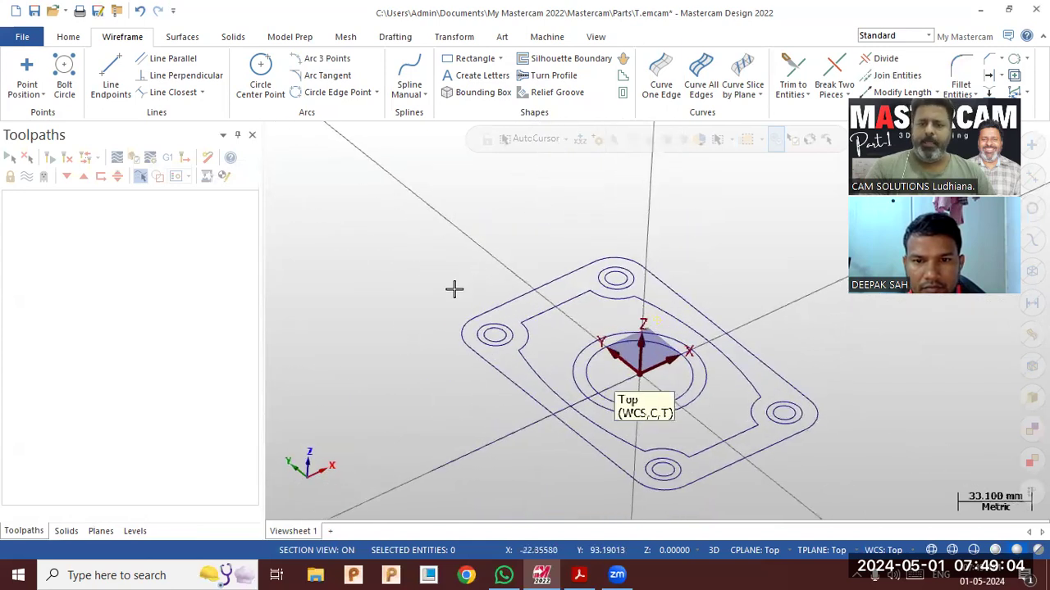
scroll(452, 288, "down", 2)
left_click(479, 404)
key("Escape")
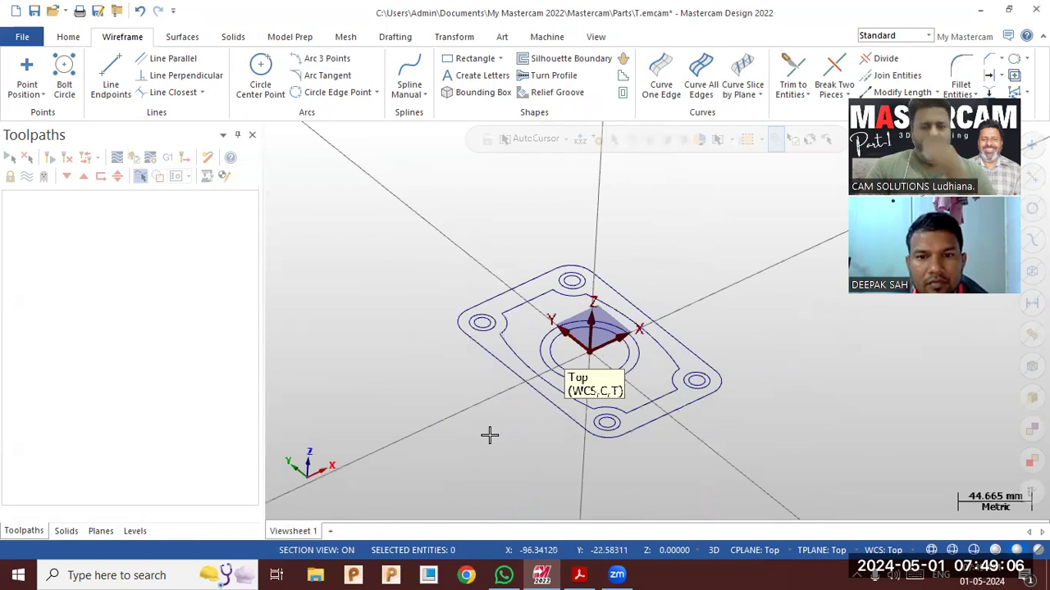
scroll(691, 347, "up", 3)
right_click(641, 253)
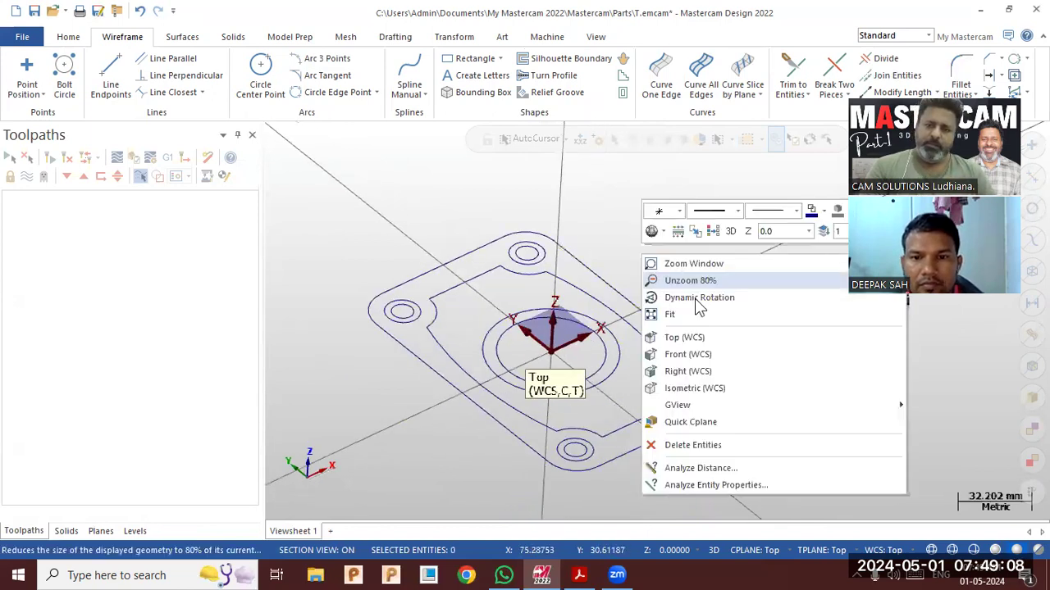
left_click(696, 335)
Check the PDF drawing and draw a line about 42.7 mm long from the origin at an angle of 60 degrees.
left_click(580, 575)
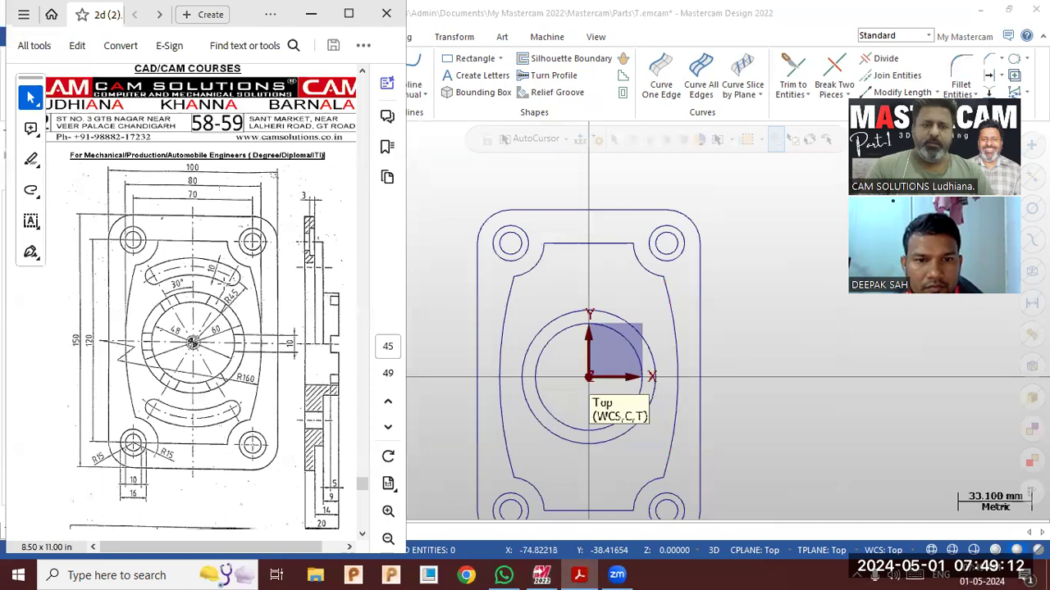
left_click(788, 228)
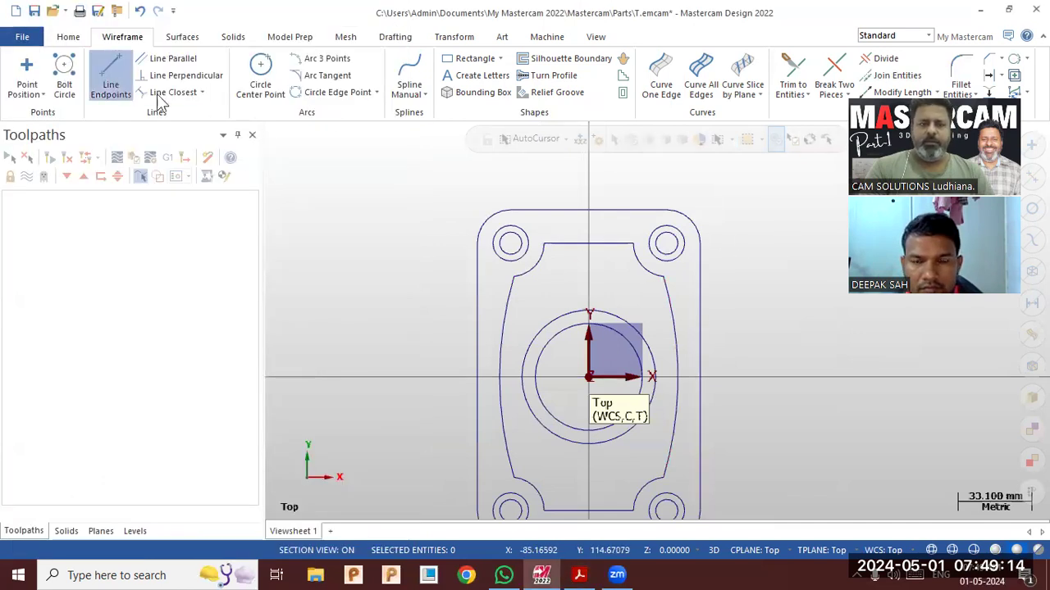
left_click(111, 78)
left_click(636, 328)
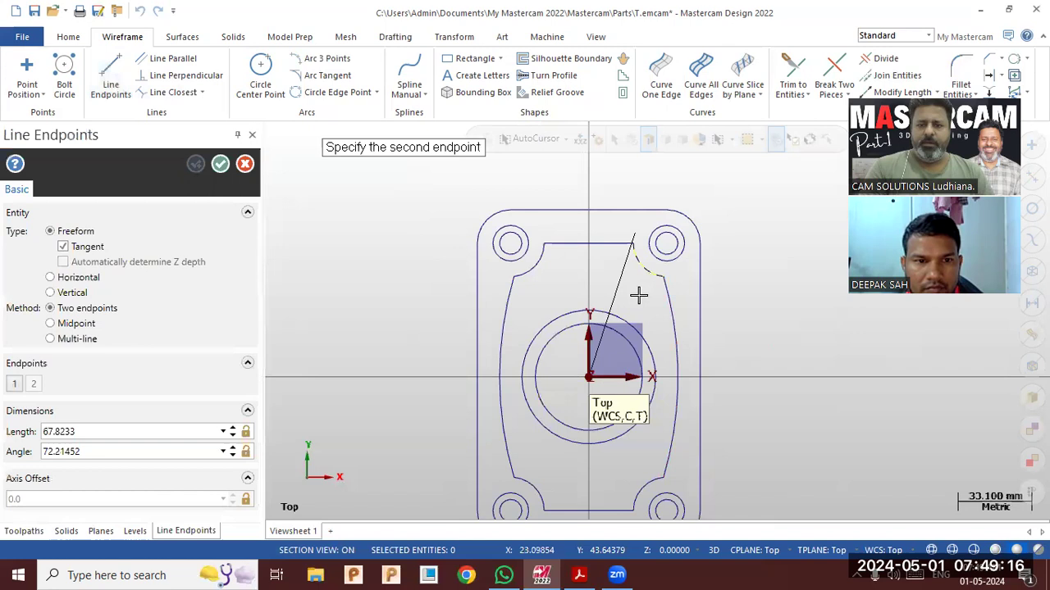
left_click(638, 297)
left_click(121, 454)
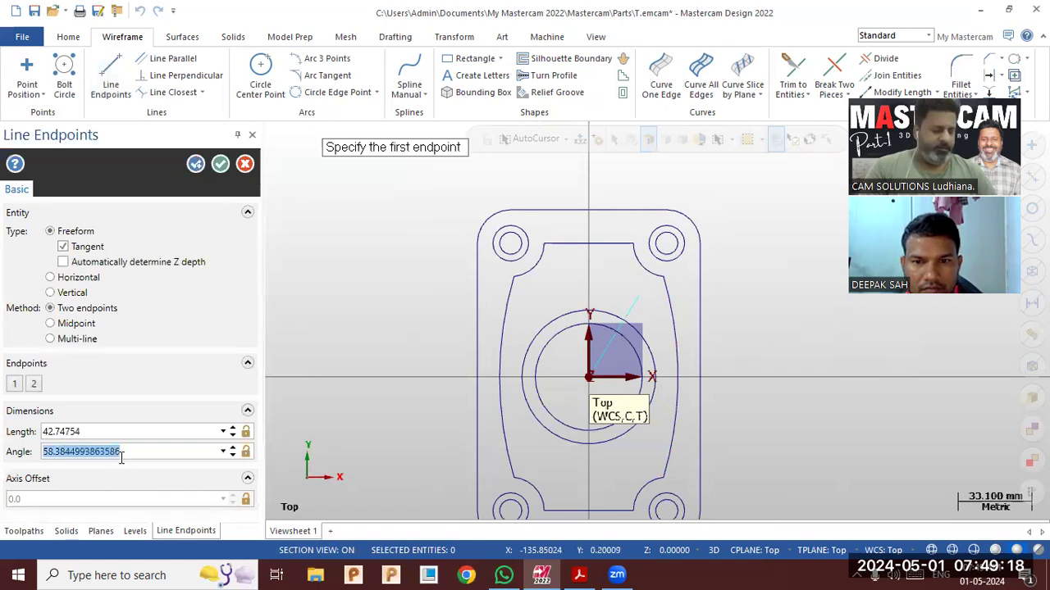
type("60.0")
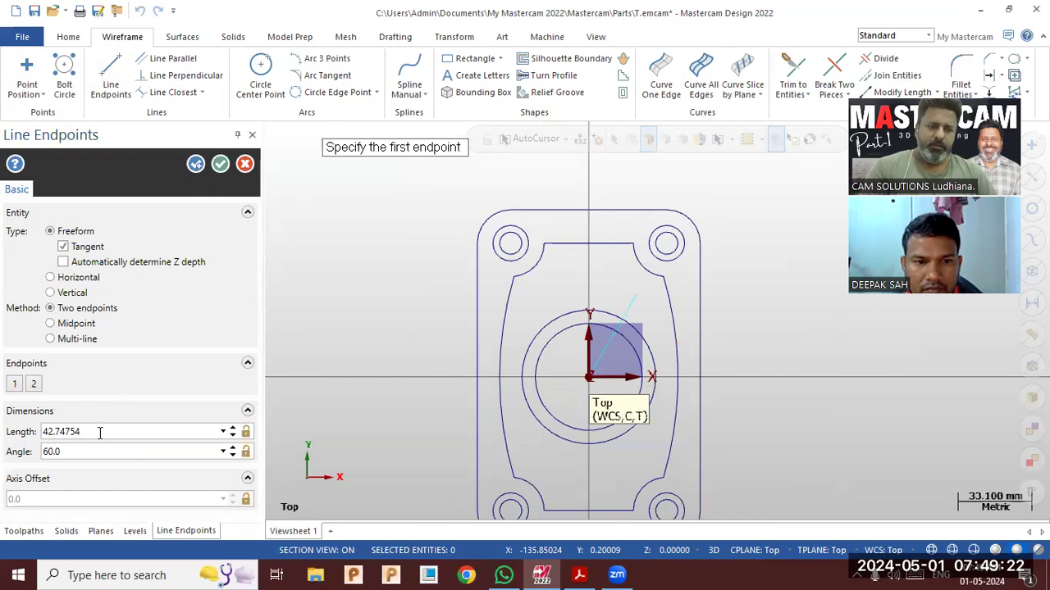
left_click(220, 163)
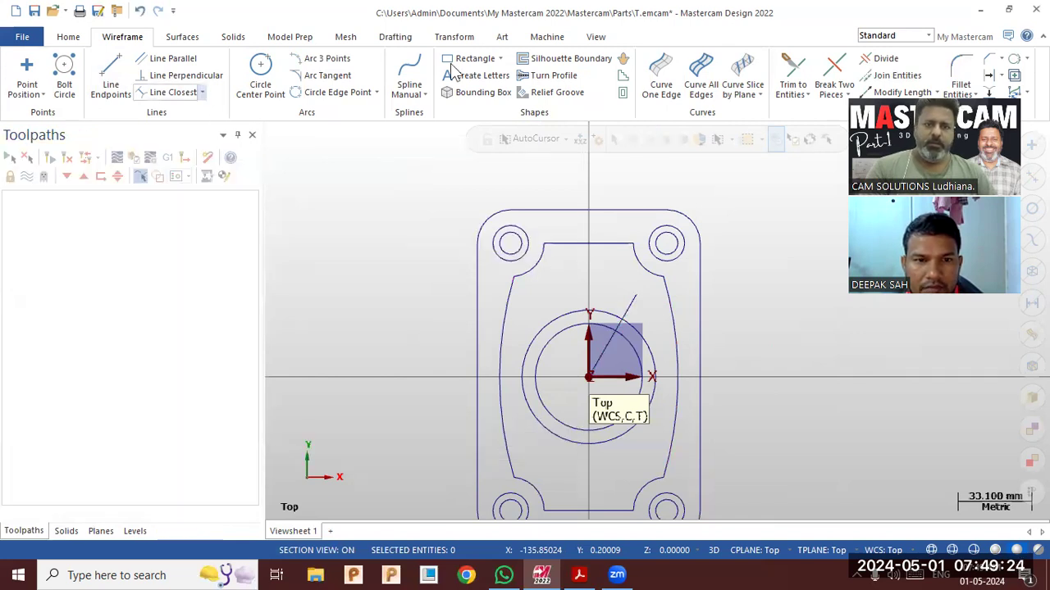
Draw a circle centred on the origin with the 45 mm slot radius given in the PDF drawing.
left_click(260, 75)
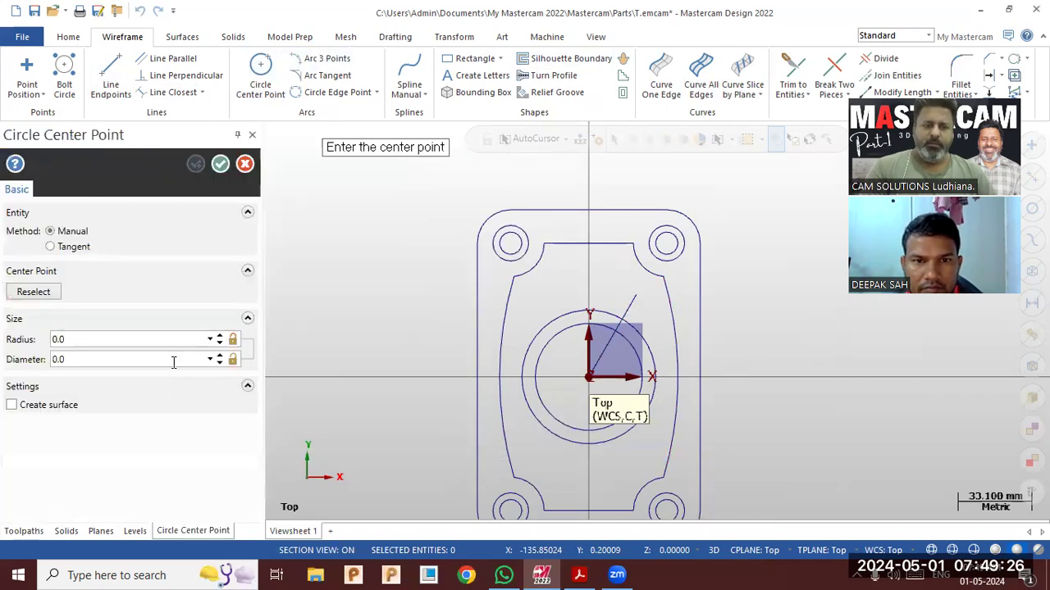
left_click(590, 378)
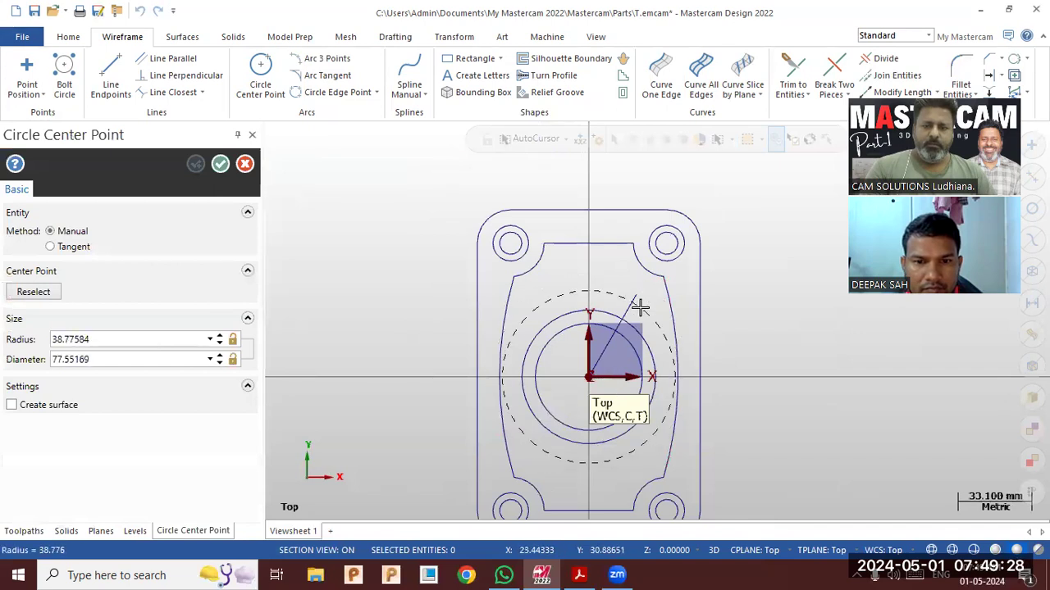
left_click(640, 307)
left_click(580, 575)
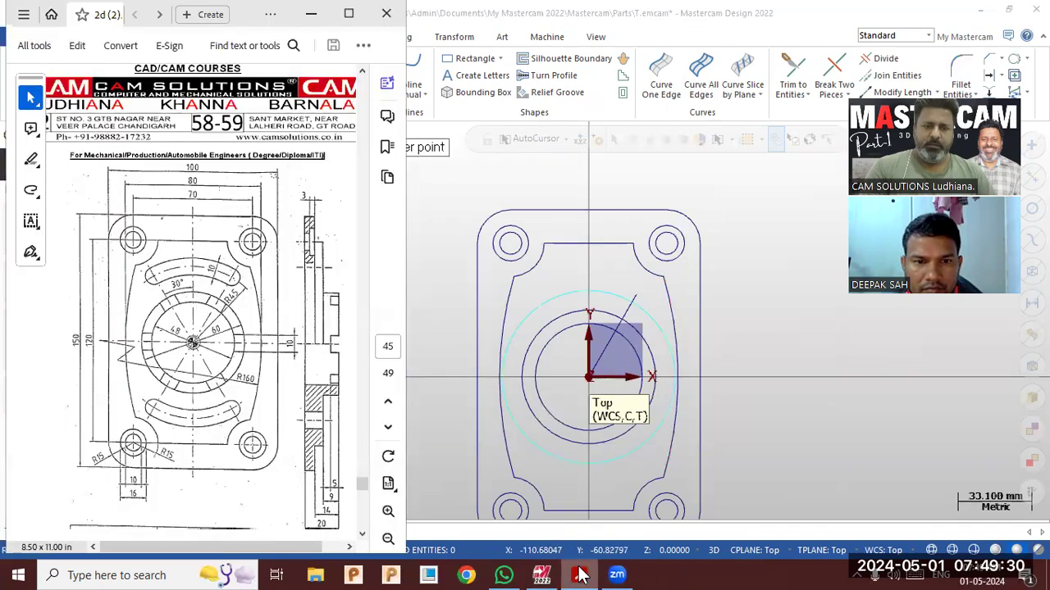
left_click(578, 575)
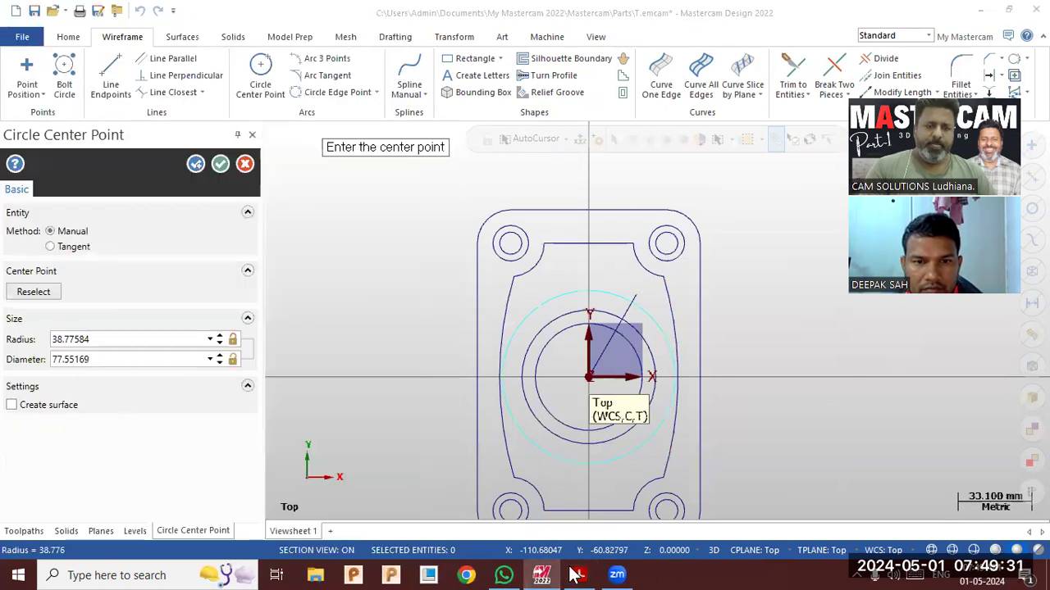
left_click(105, 341)
type("45")
key("Return")
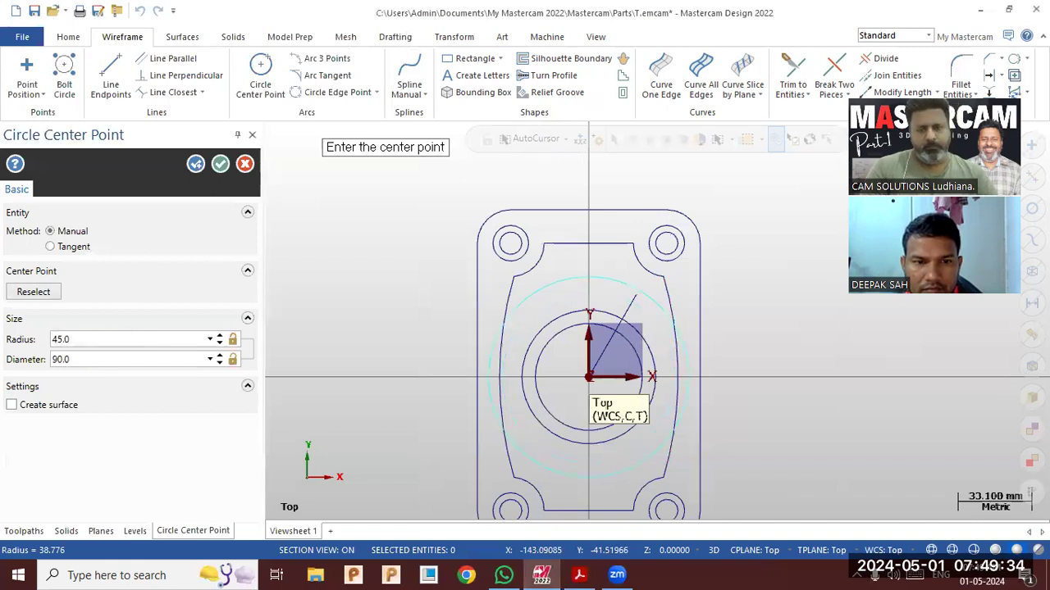
left_click(195, 164)
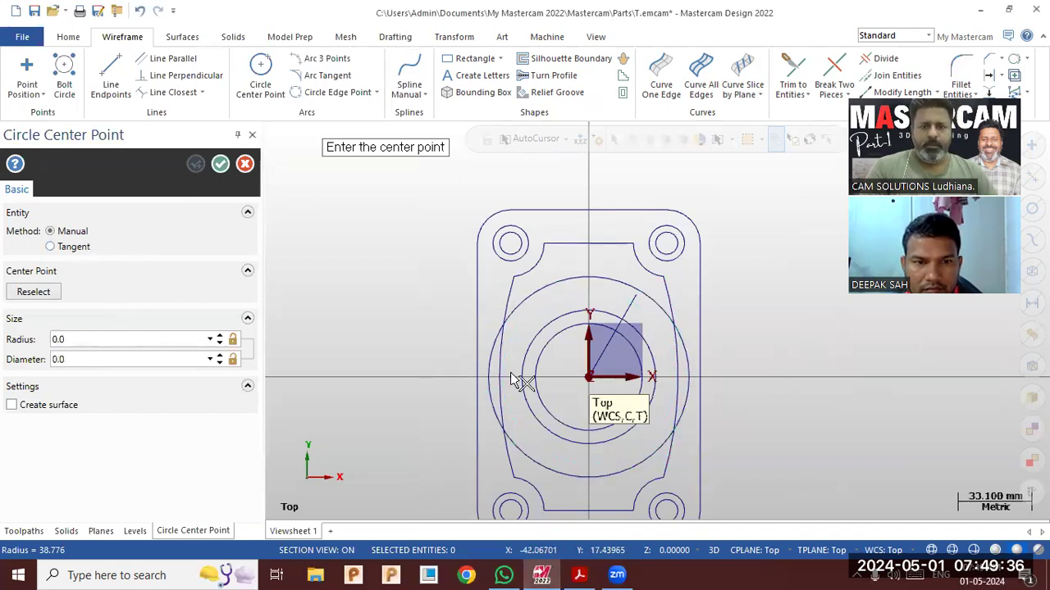
Offset a copy of the R45 circle by 5 mm to both sides.
left_click(990, 75)
left_click(39, 419)
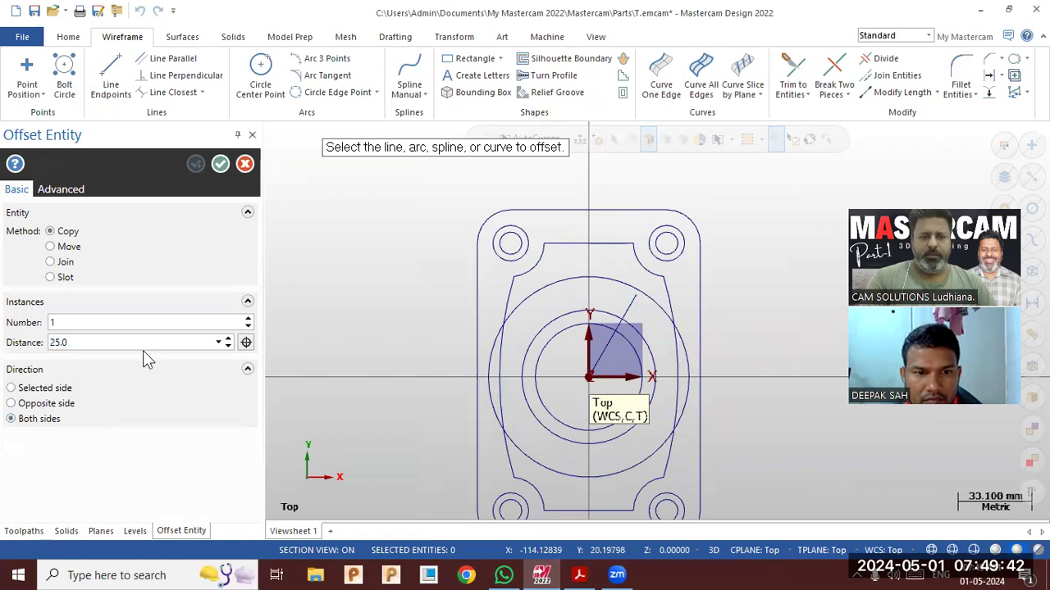
left_click(52, 342)
type("10")
key("Return")
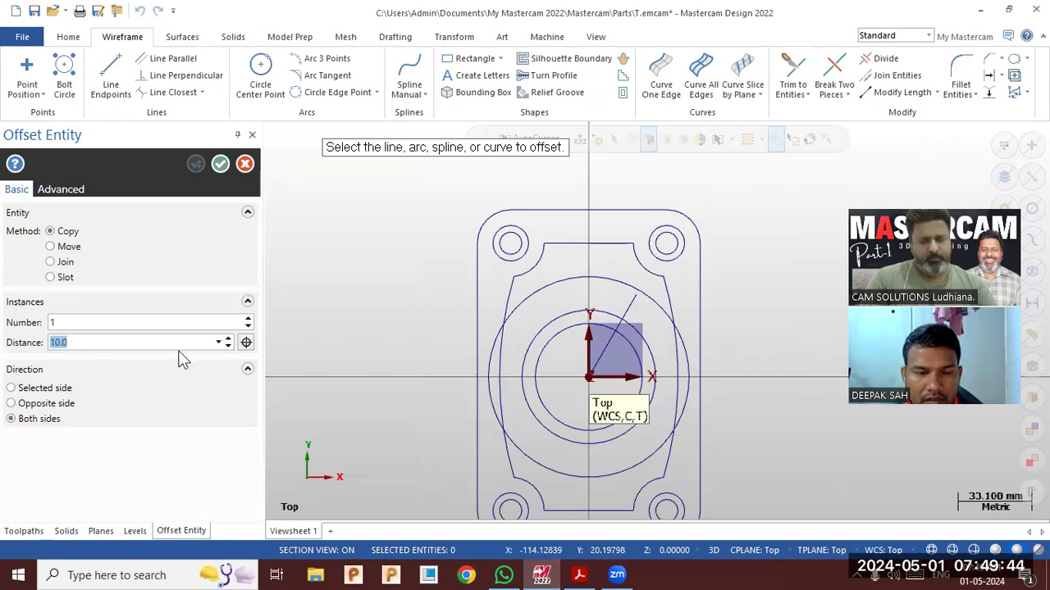
left_click(546, 286)
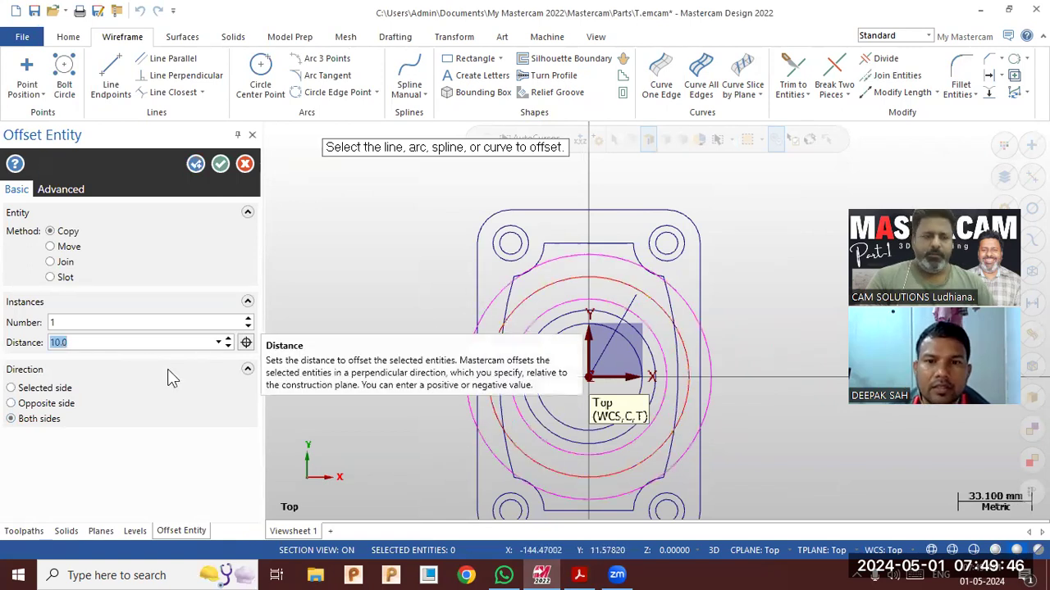
type("5")
key("Return")
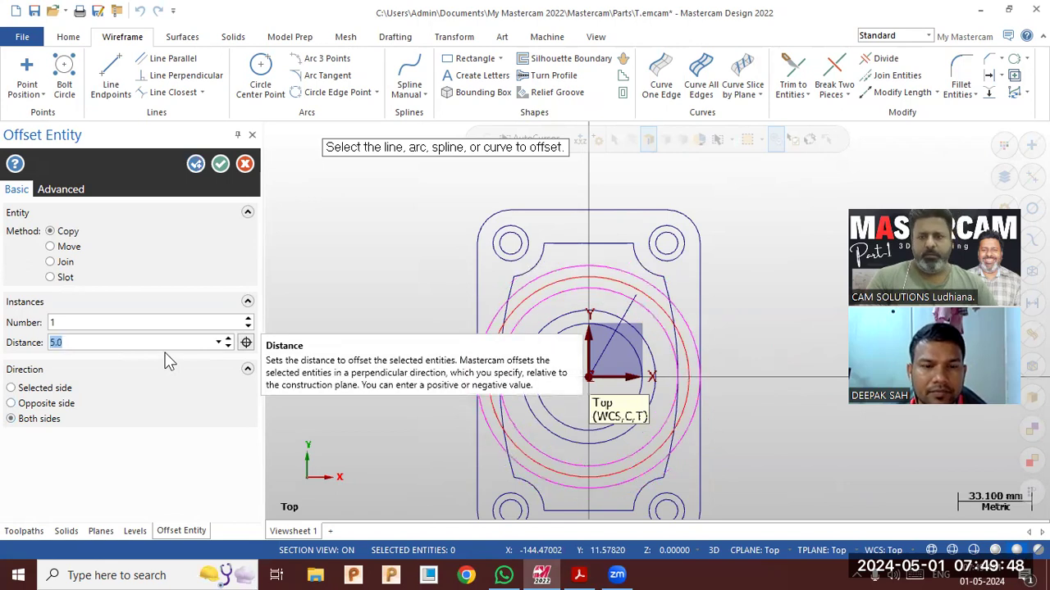
left_click(219, 164)
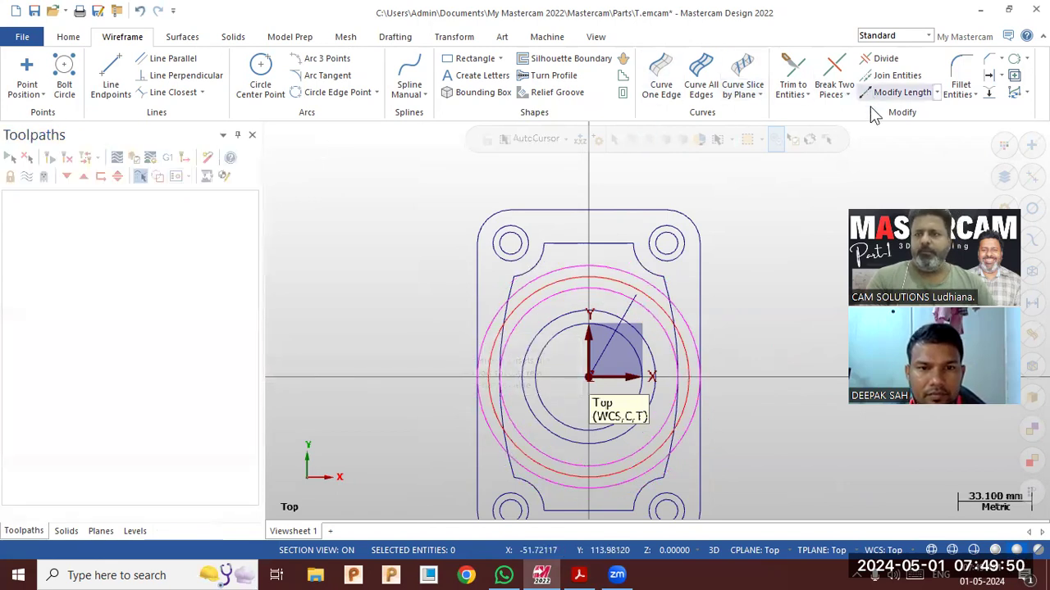
Lengthen the outer end of the 60-degree line by 10 mm so it crosses both offset circles.
scroll(684, 277, "up", 2)
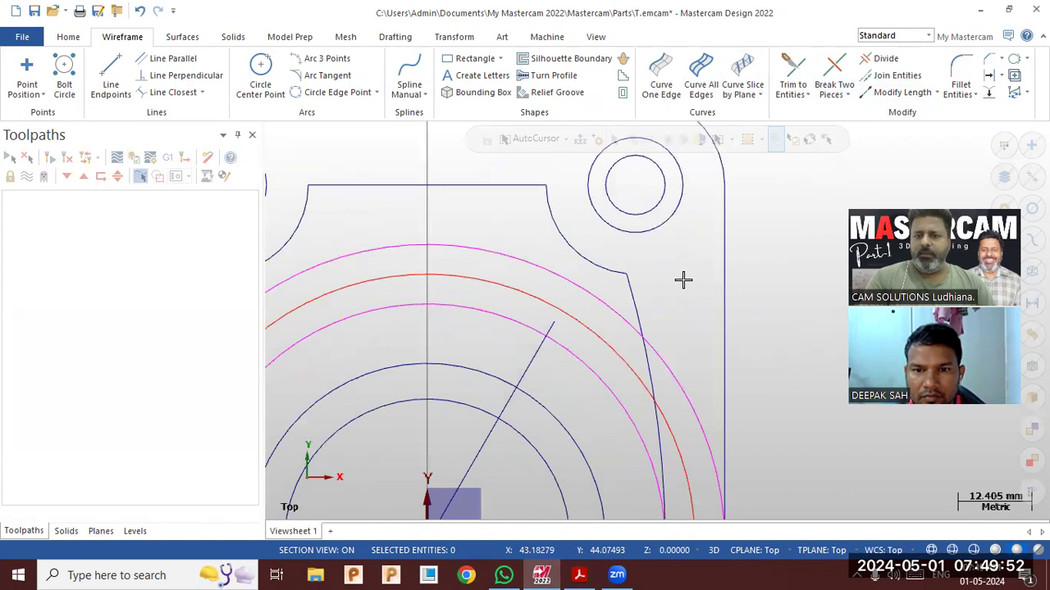
left_click(902, 92)
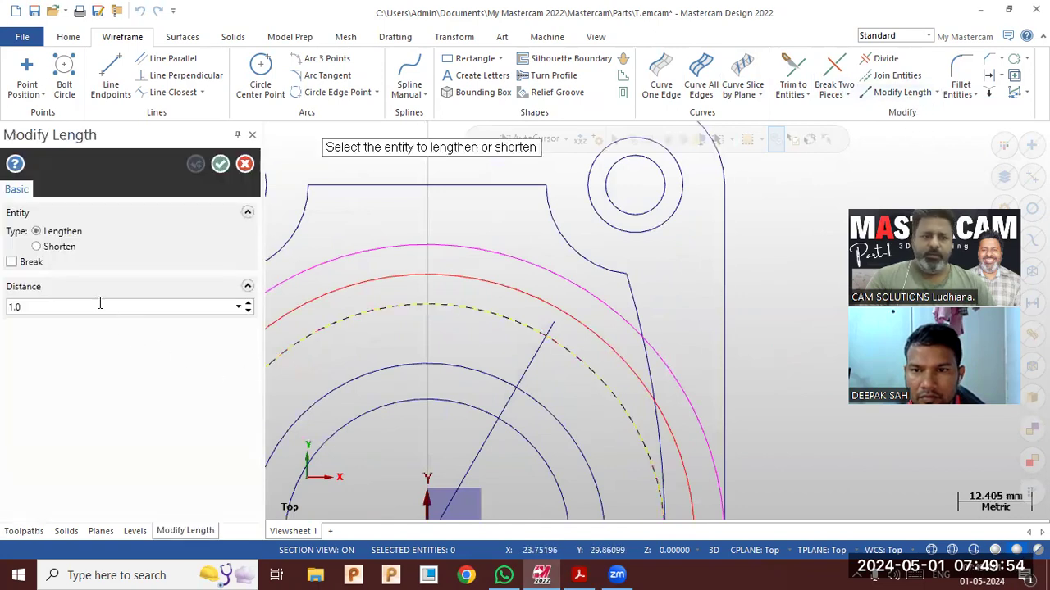
type("1")
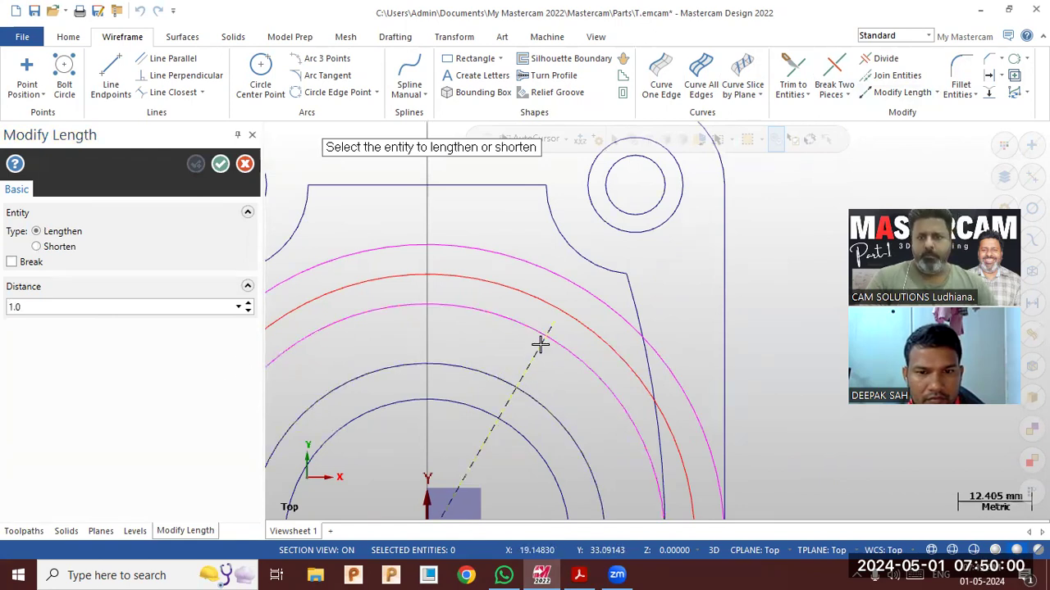
left_click(124, 305)
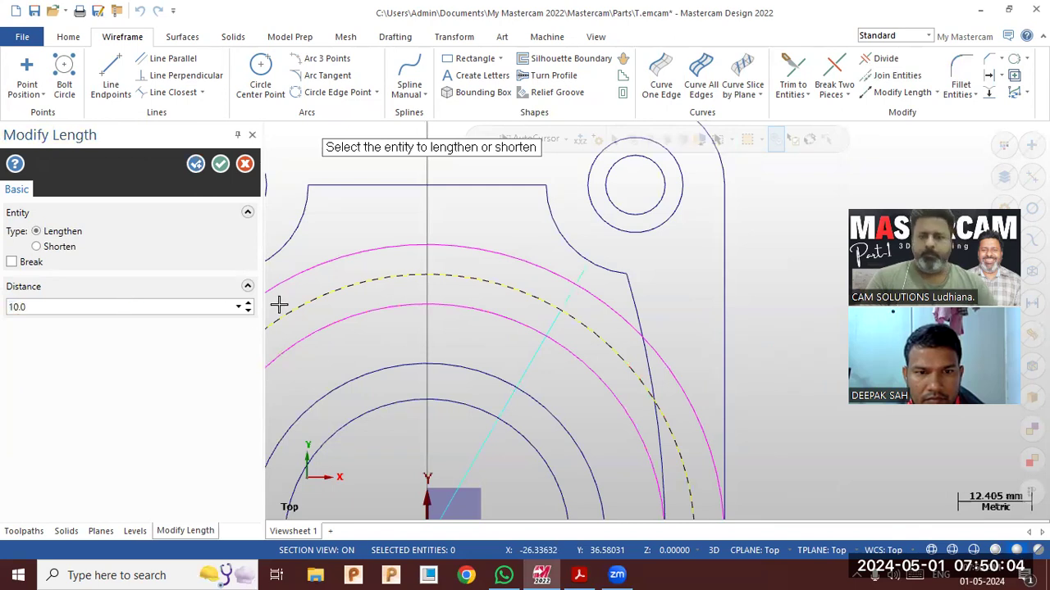
left_click(220, 164)
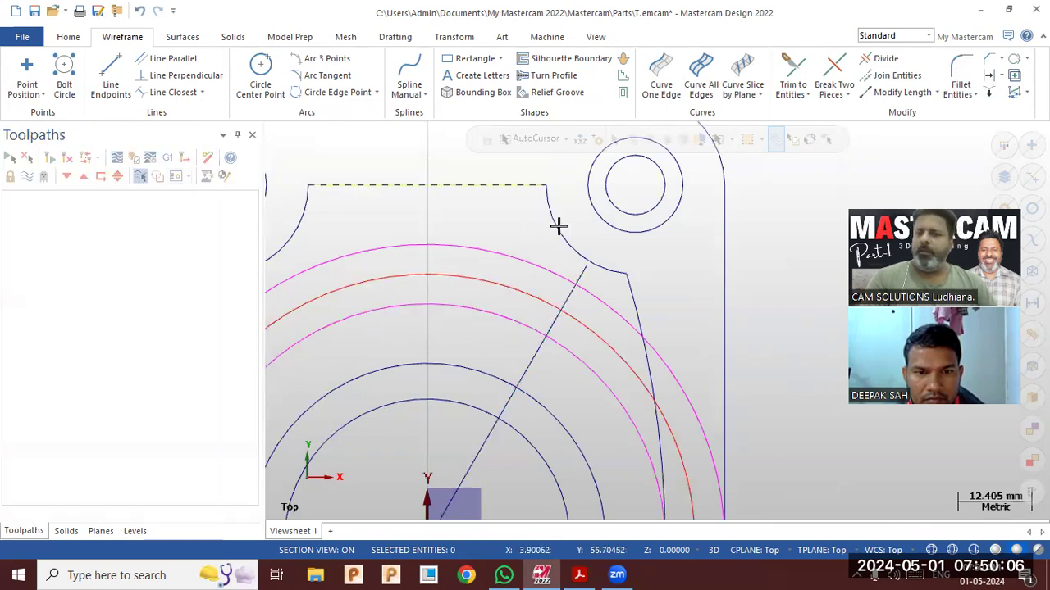
Draw a circle of radius 5 mm centred where the 60-degree line crosses the R45 circle.
left_click(255, 84)
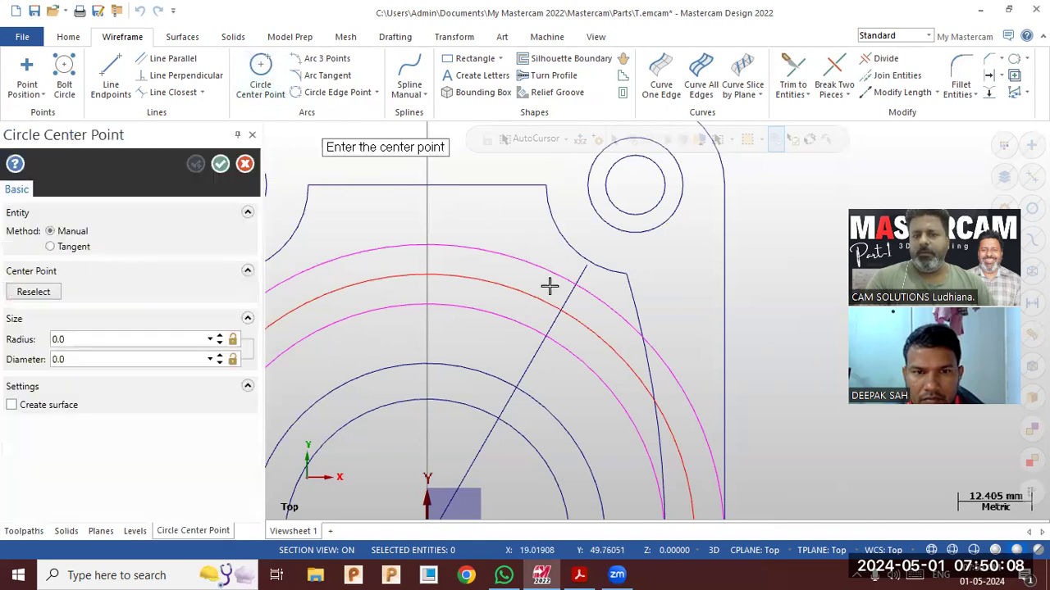
left_click(561, 310)
type("5")
key("Return")
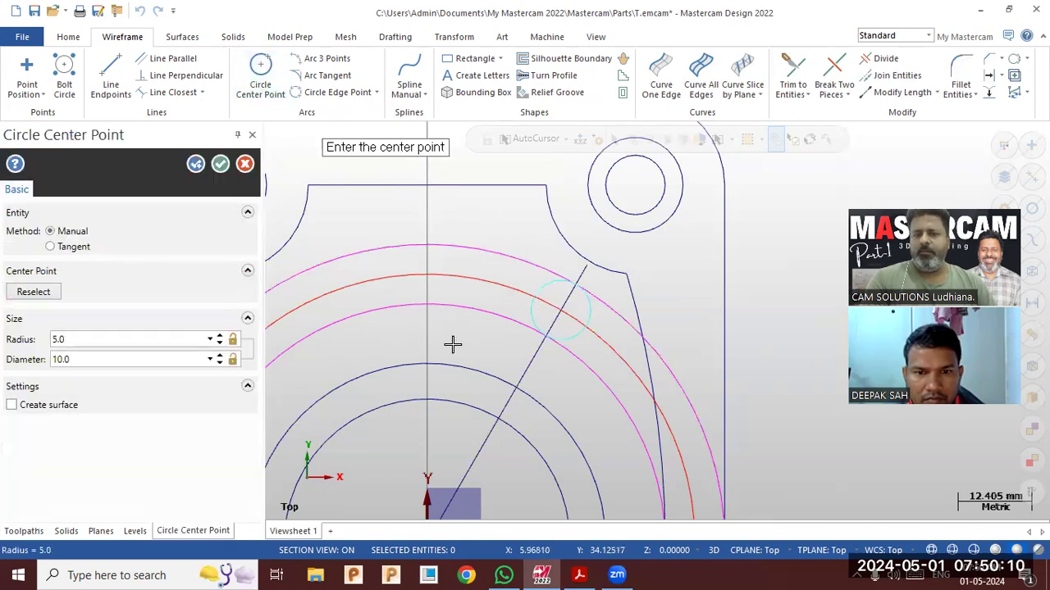
key("Return")
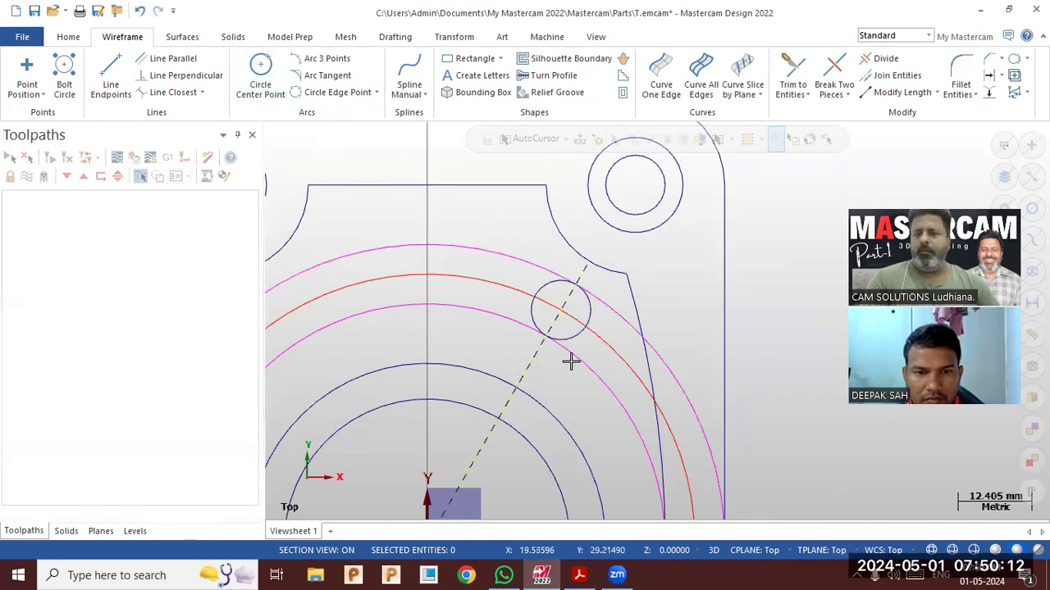
Mirror copies of the R5 circle and the angled line about both the X and Y axes.
scroll(572, 360, "down", 1)
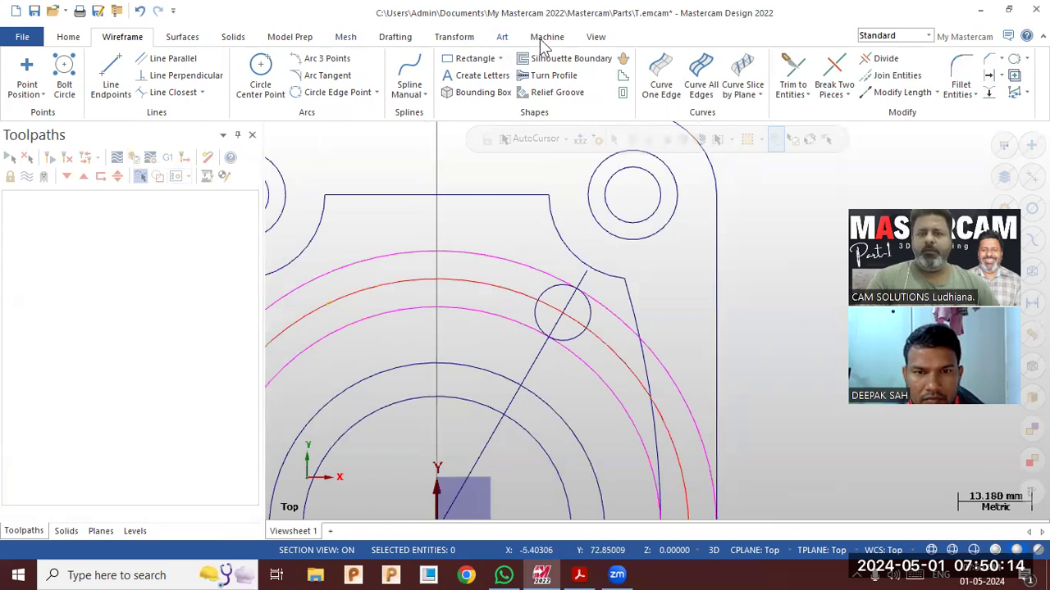
left_click(460, 38)
left_click(237, 72)
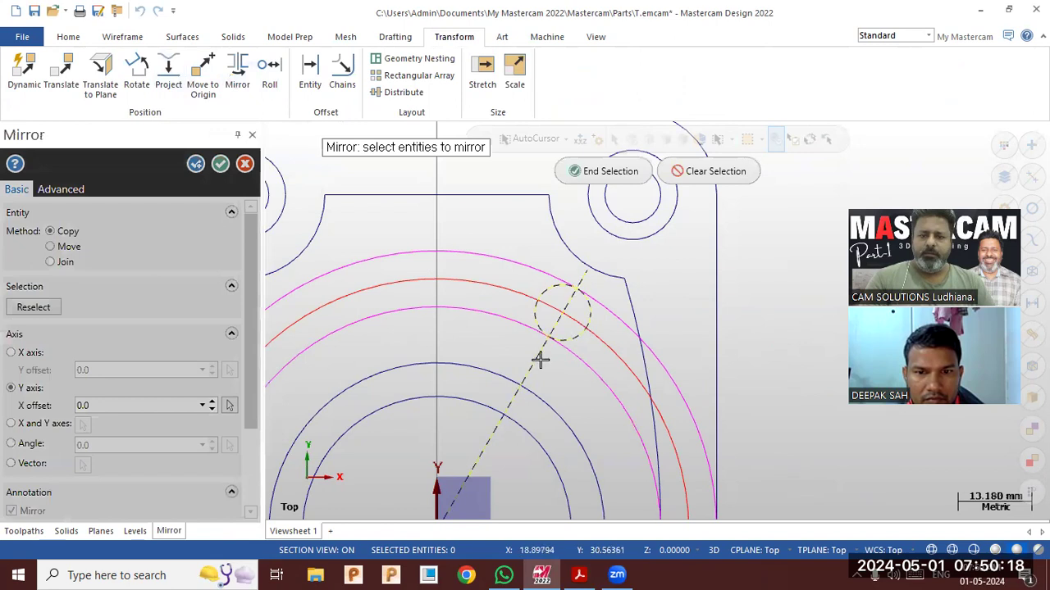
left_click(599, 170)
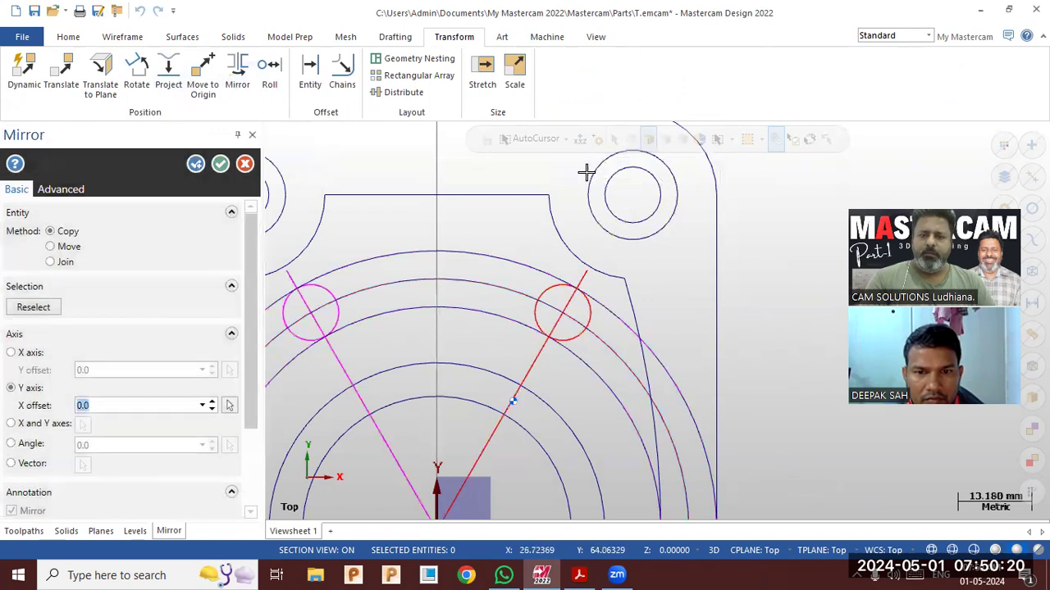
scroll(672, 192, "down", 2)
scroll(672, 192, "down", 3)
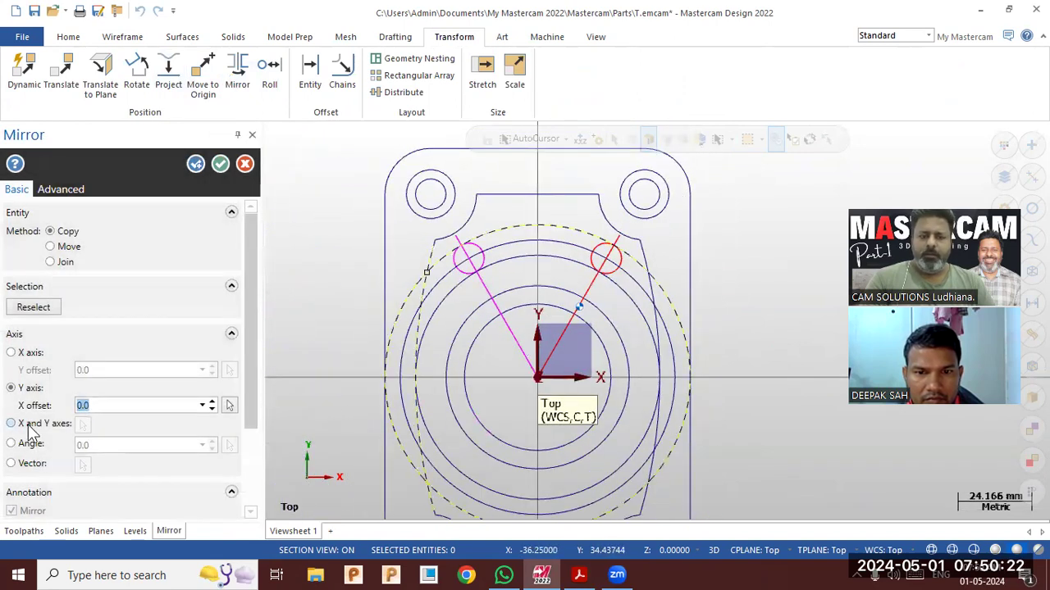
left_click(11, 423)
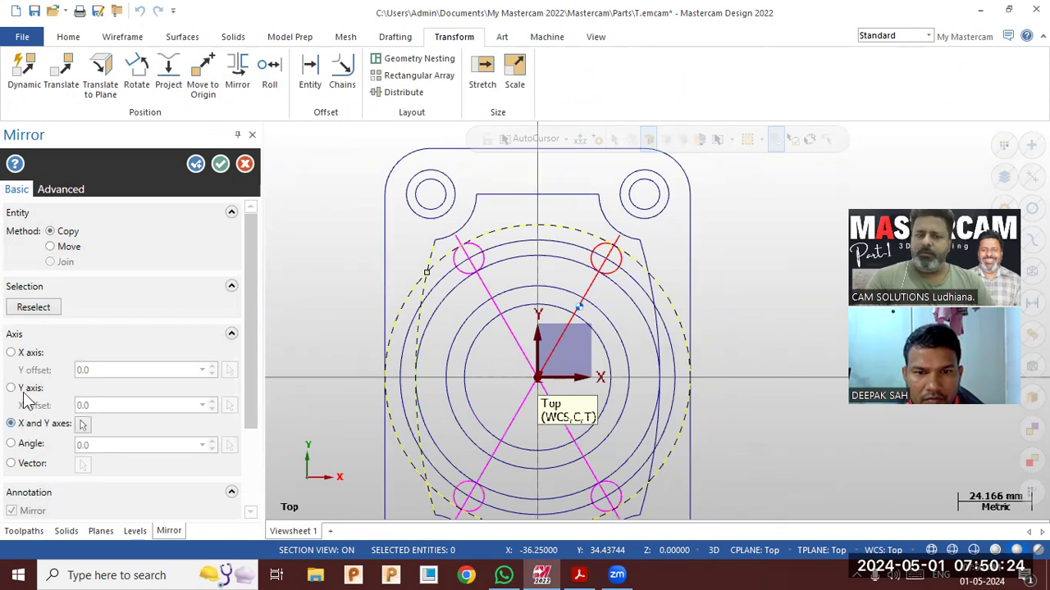
left_click(220, 165)
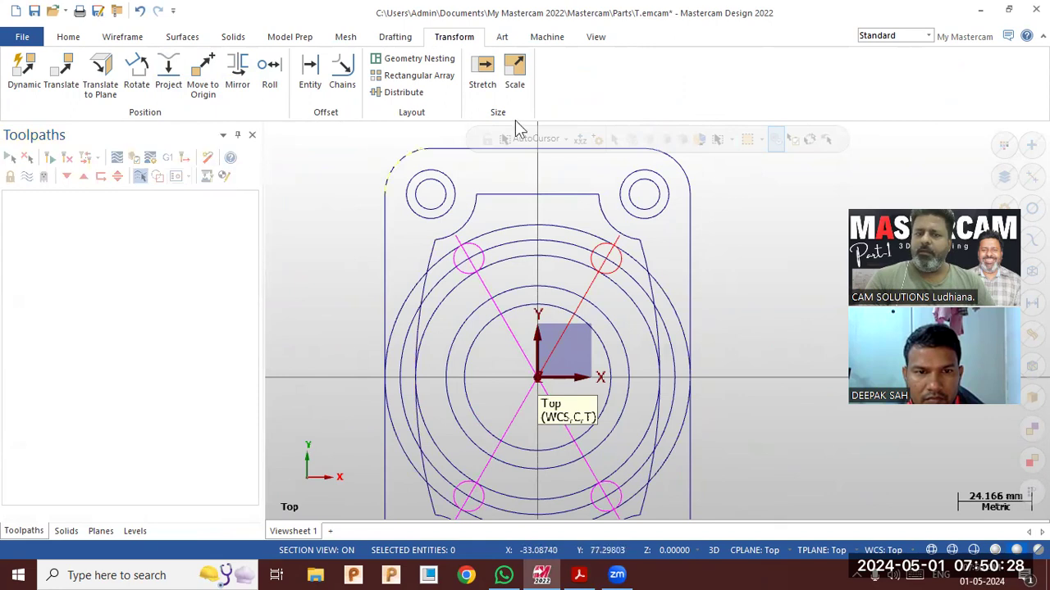
Delete the R45 centre circle and the four angled construction lines.
left_click(561, 243)
left_click(482, 294)
left_click(510, 411)
left_click(560, 420)
key("Escape")
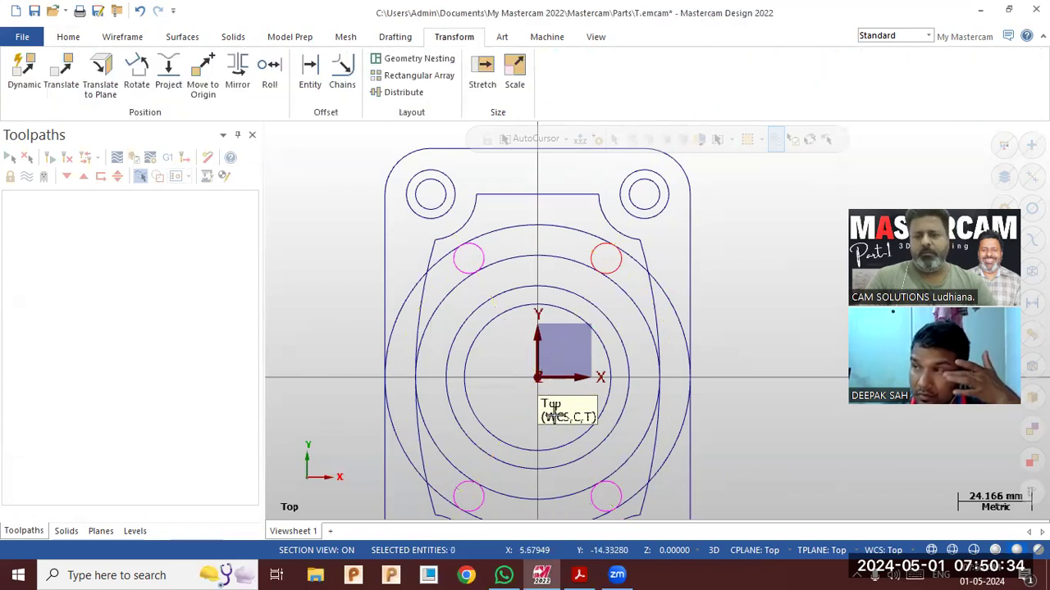
Trim the two offset circles and the four R5 circles with Divide into an upper and a lower curved slot.
left_click(123, 38)
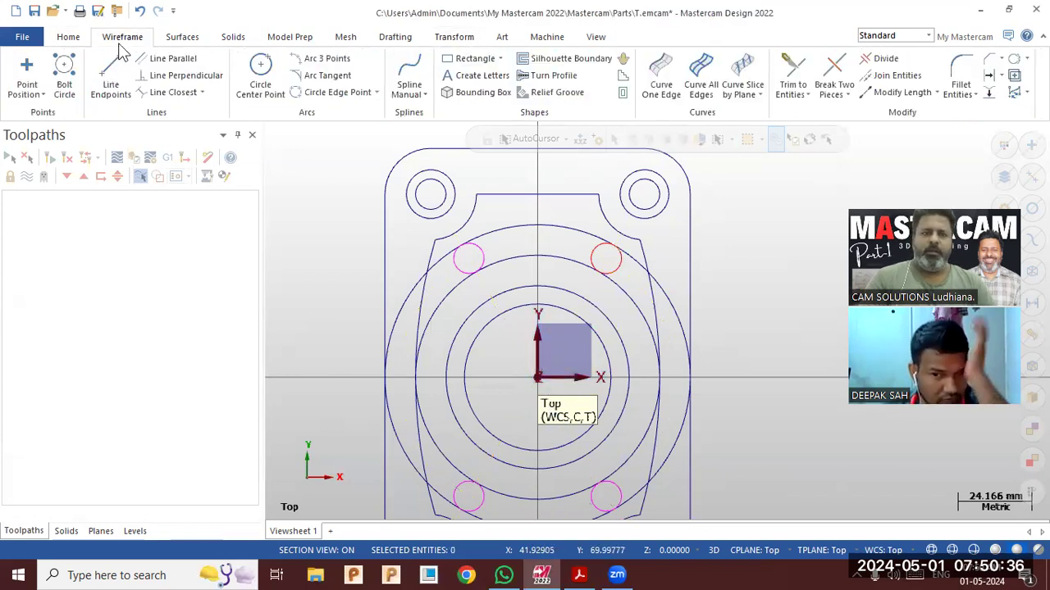
left_click(885, 59)
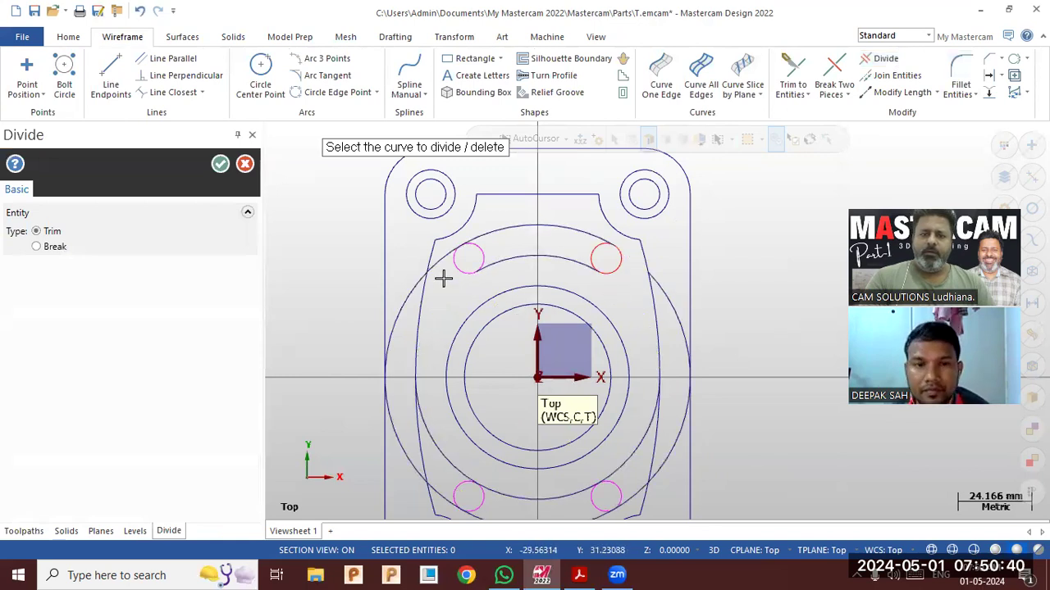
left_click(590, 246)
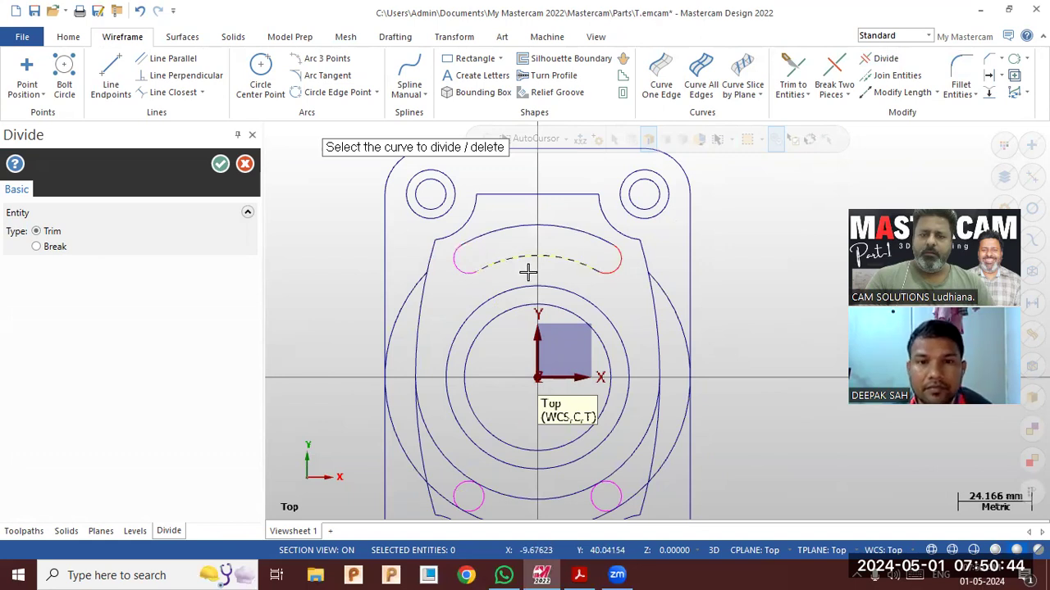
scroll(579, 277, "down", 3)
scroll(483, 486, "up", 2)
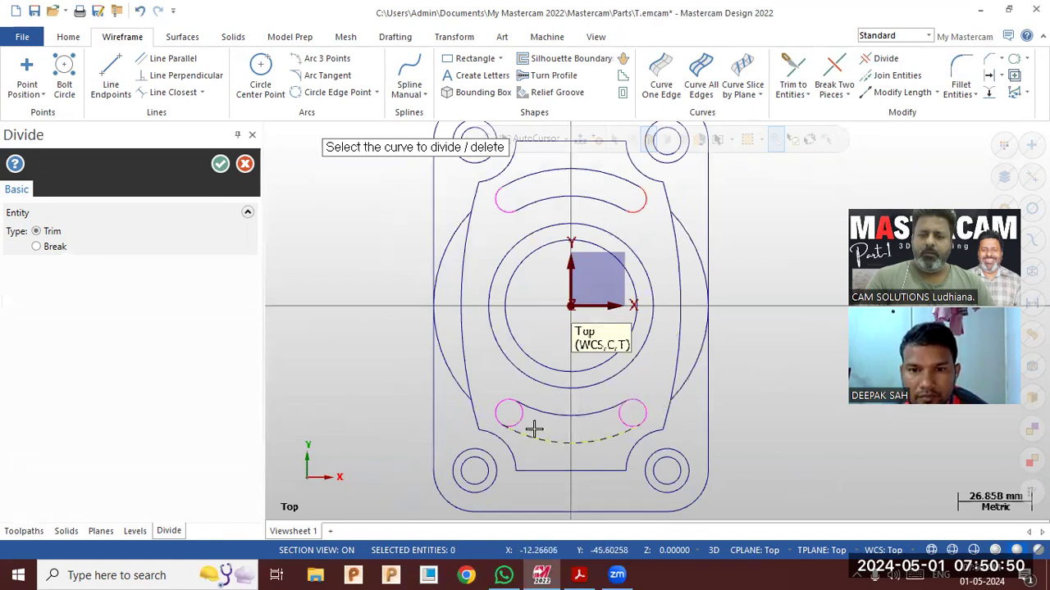
left_click(513, 416)
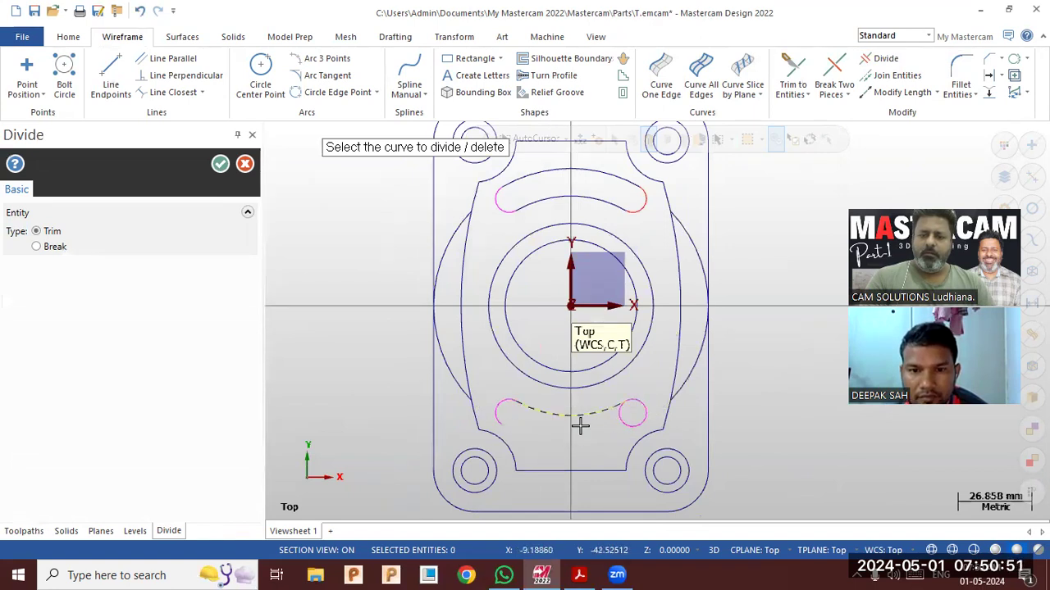
left_click(140, 10)
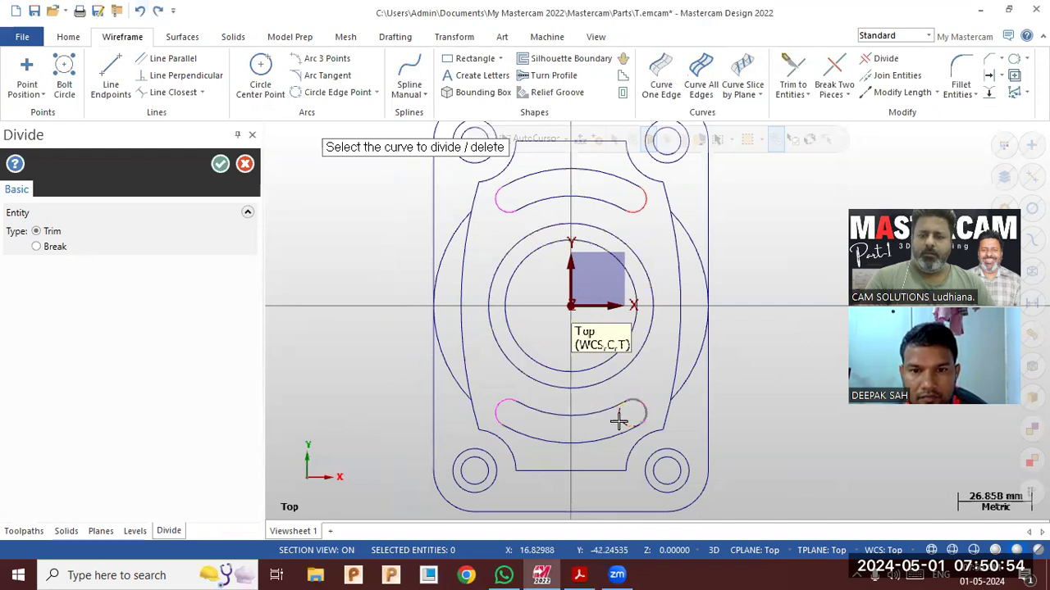
key("Escape")
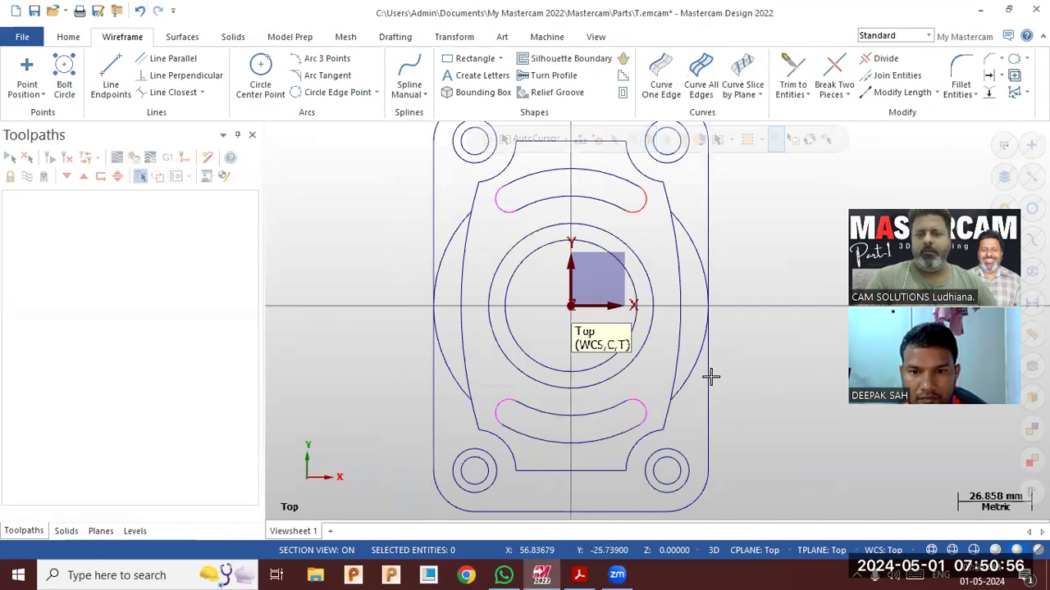
Delete the two leftover arcs of the outer offset circle on either side of the inner profile.
left_click(689, 377)
left_click(455, 383)
key("Delete")
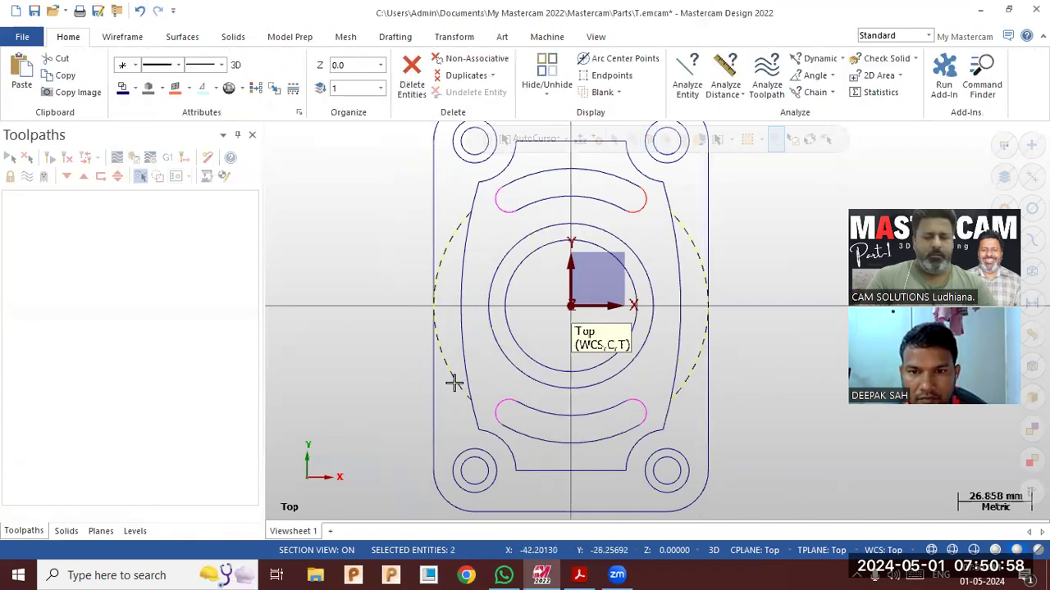
Clear the result colours from the wireframe and show it in the Isometric view.
scroll(600, 443, "down", 1)
scroll(384, 338, "down", 1)
right_click(381, 332)
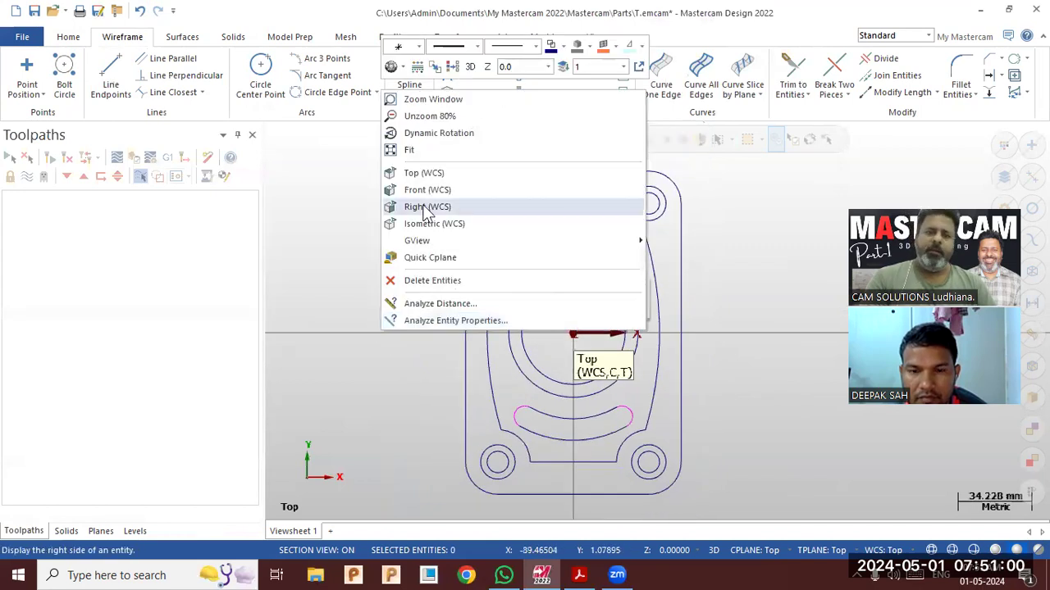
left_click(453, 68)
right_click(389, 218)
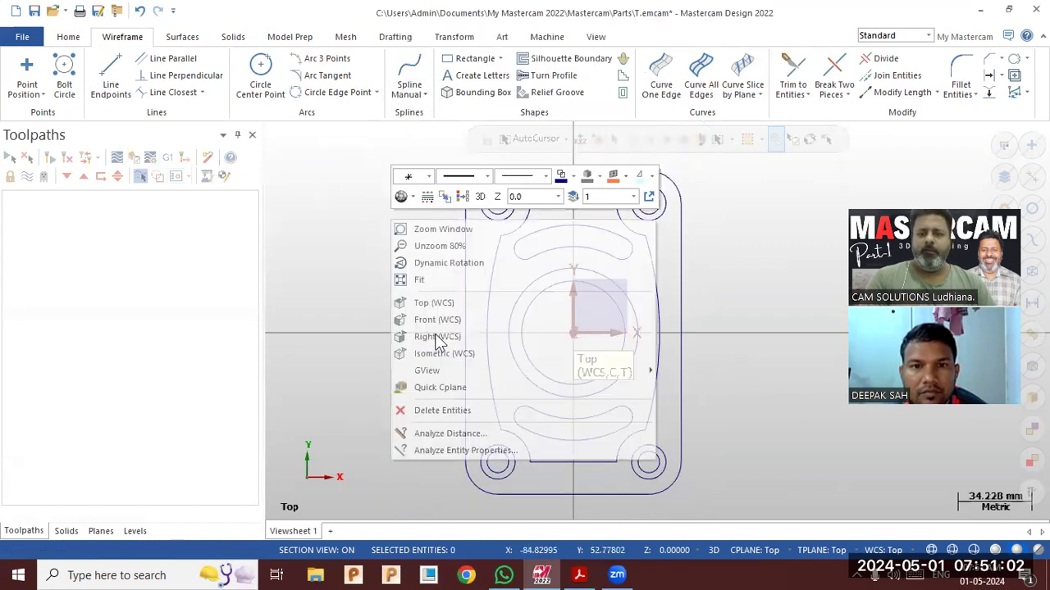
left_click(451, 351)
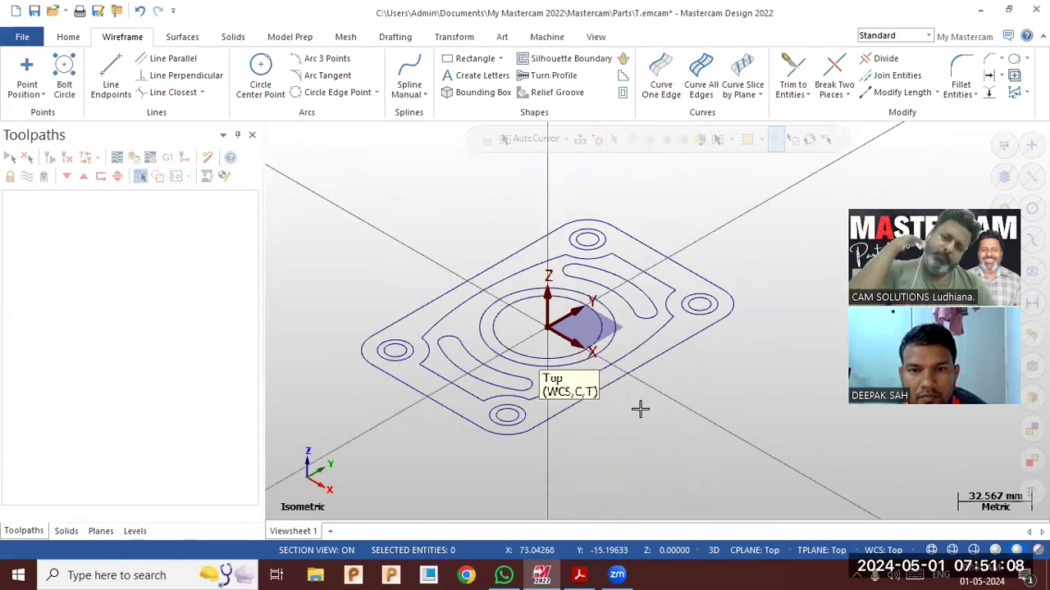
Check the plate's dimensions in the PDF drawing and add a default Mill machine group to the part.
left_click(571, 576)
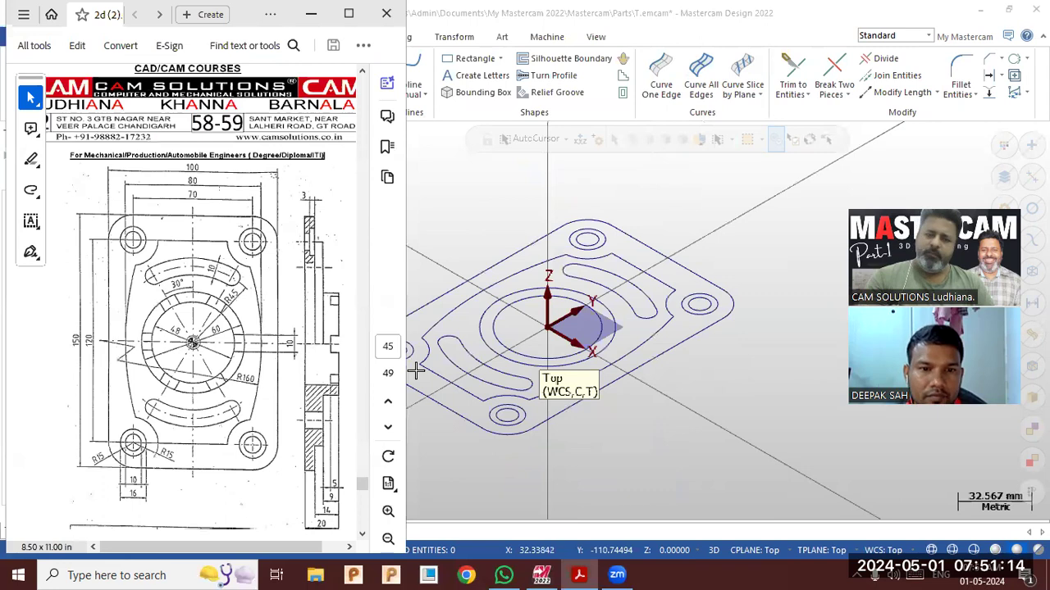
left_click(680, 436)
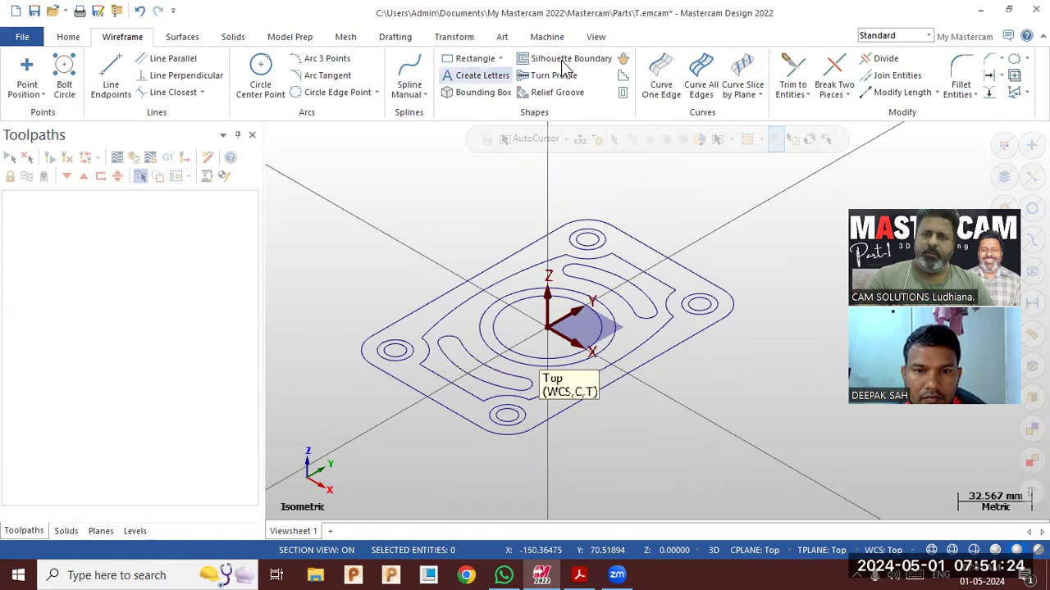
left_click(548, 39)
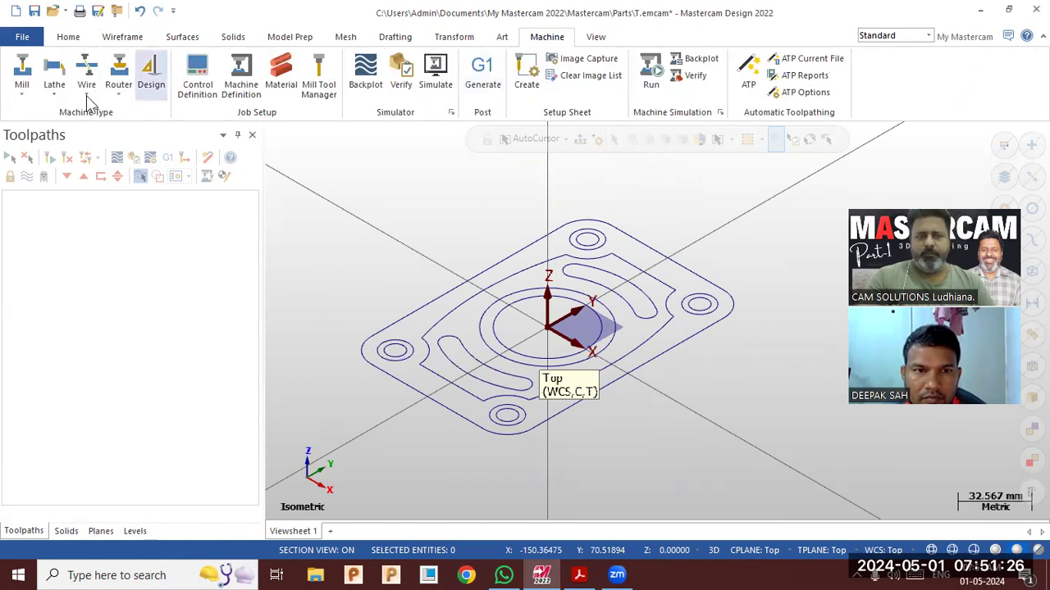
left_click(22, 93)
left_click(33, 111)
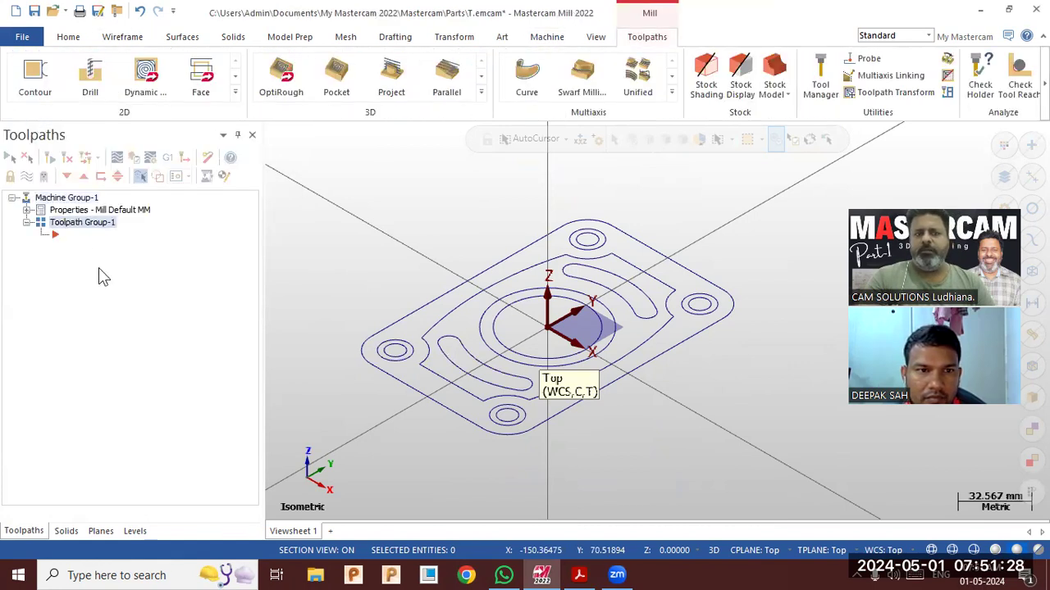
Define the machine group's rectangular stock from all entities, 150 mm in Y and 100 mm in X.
left_click(26, 210)
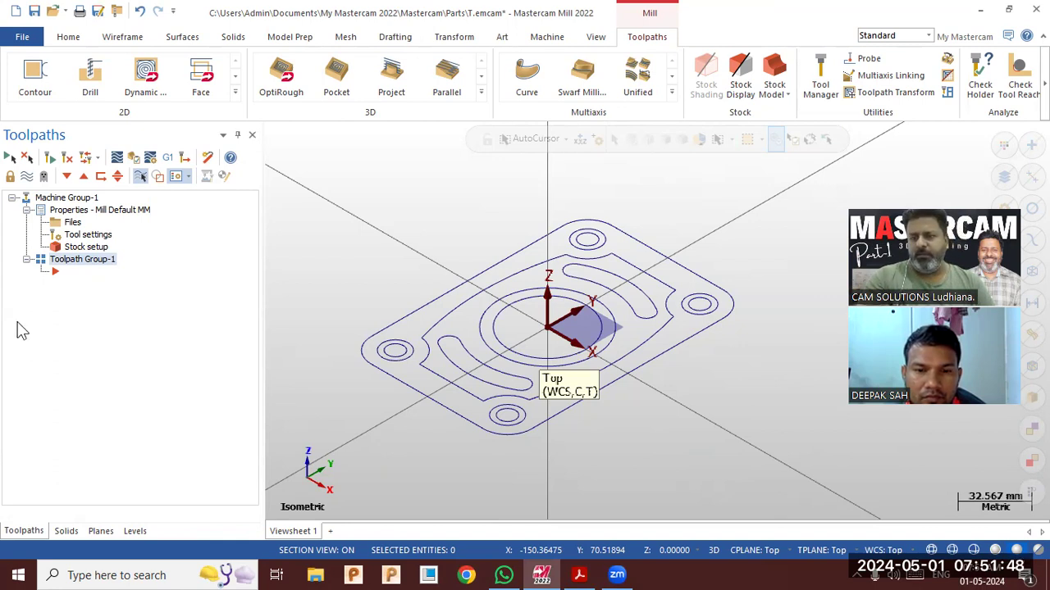
left_click(80, 247)
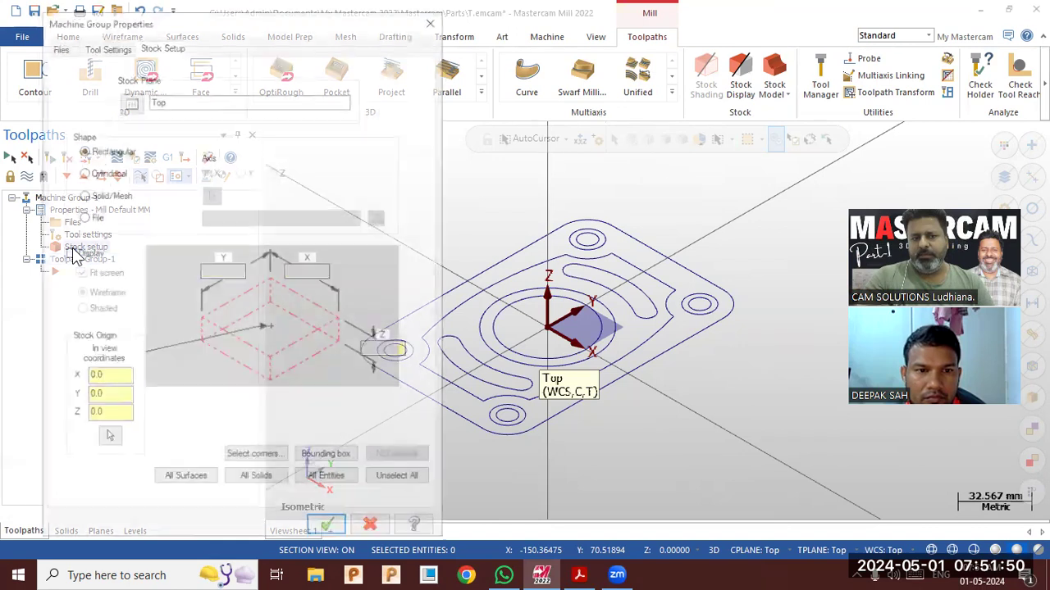
left_click(323, 484)
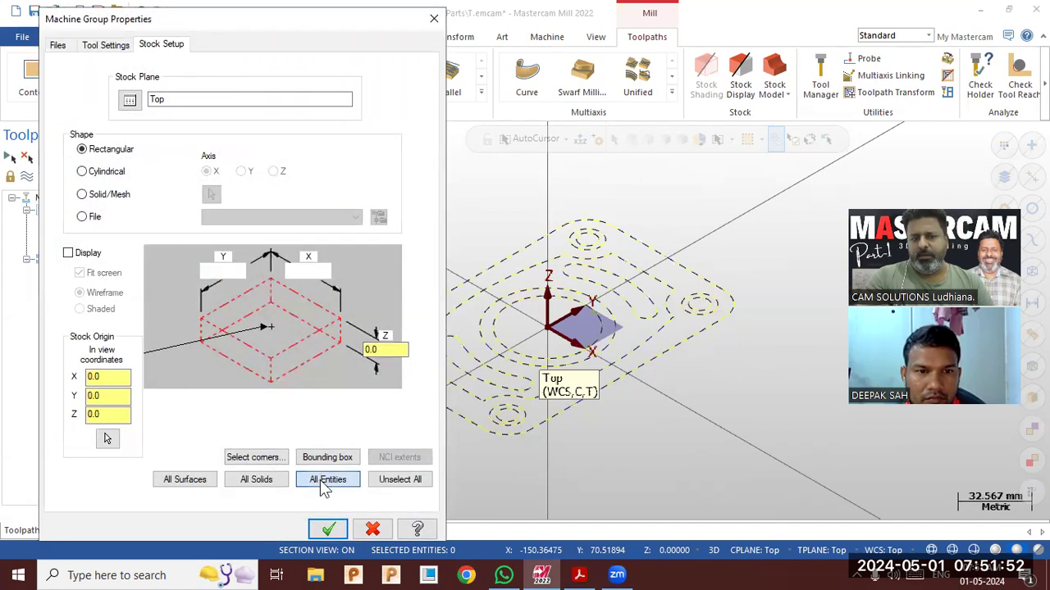
left_click(243, 271)
left_click(316, 272)
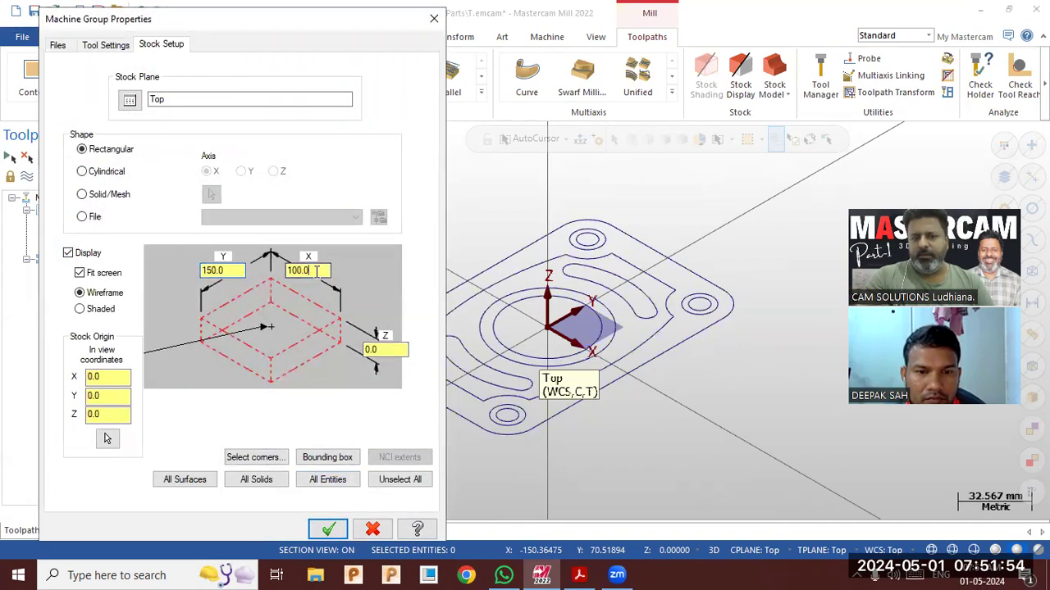
Check the plate's thickness in the PDF drawing, set the stock's Z size to 20 mm and accept the stock setup.
left_click(579, 575)
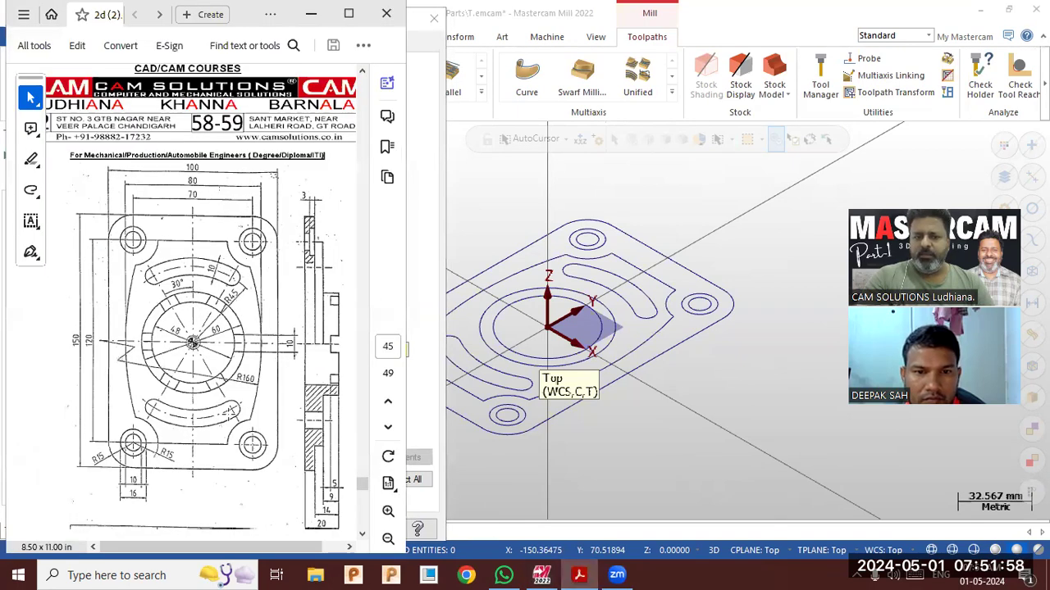
scroll(310, 441, "down", 3)
left_click(349, 13)
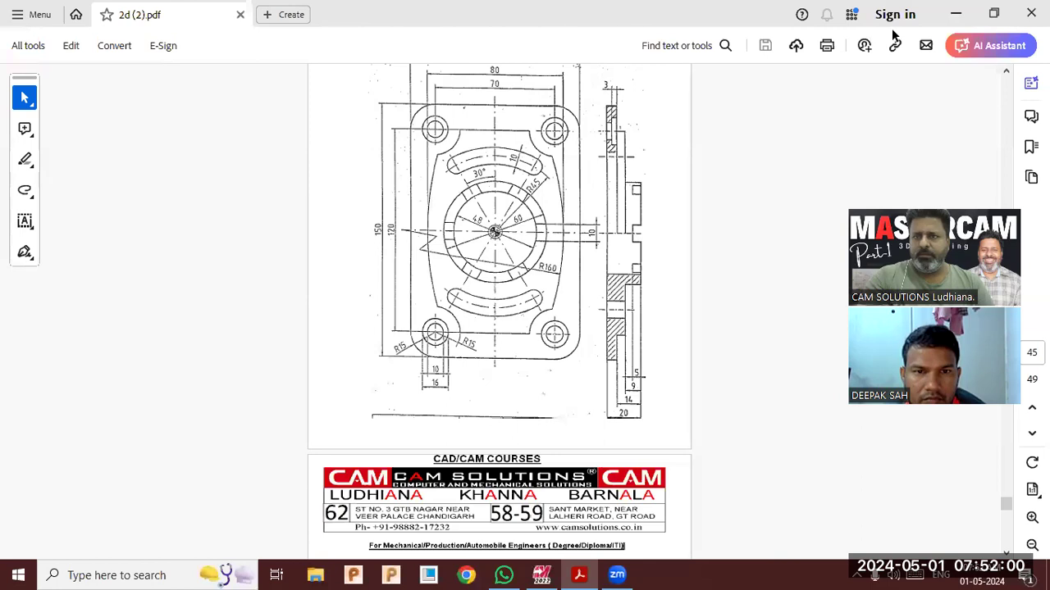
left_click(993, 14)
left_click(595, 443)
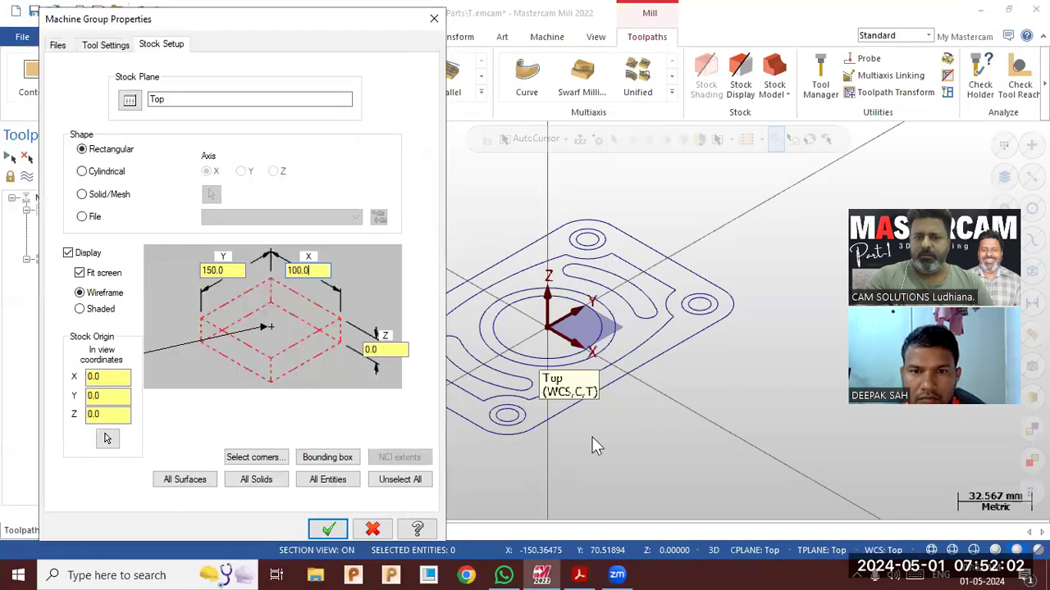
left_click(385, 350)
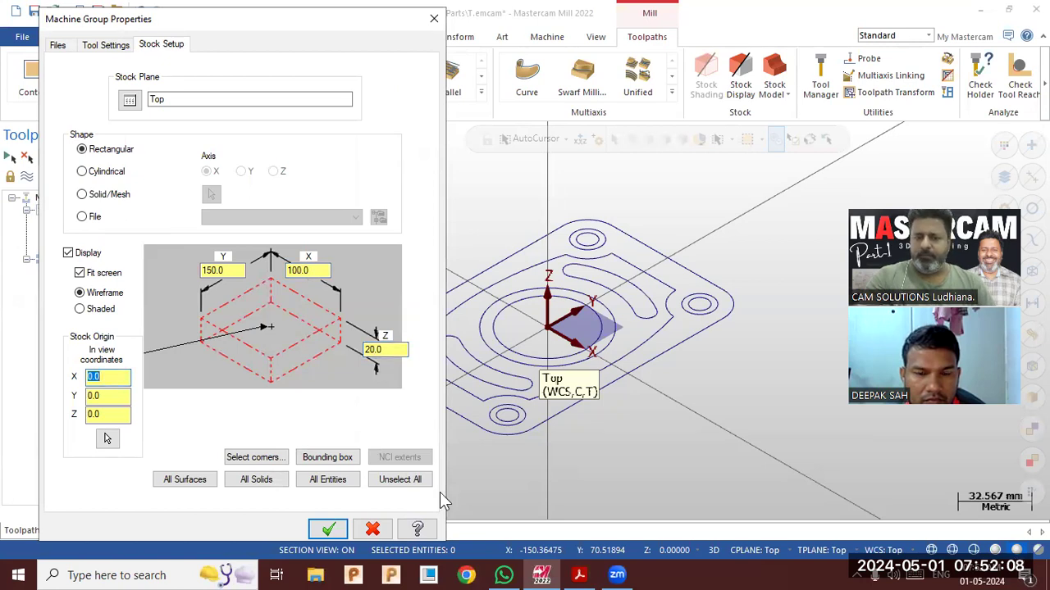
left_click(332, 529)
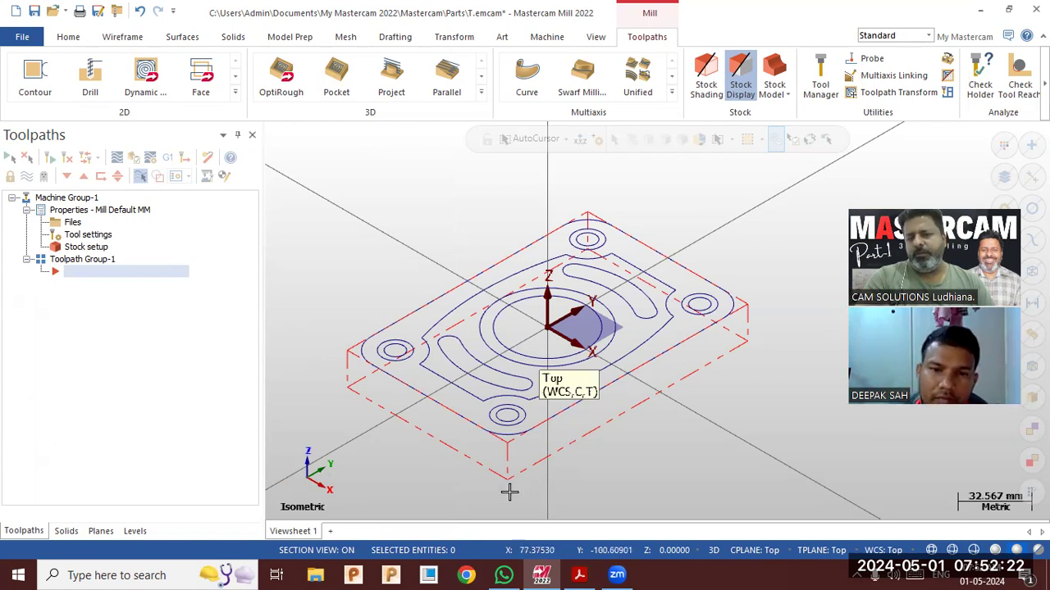
Compare the stock with the plate's views in the PDF drawing and look over the available 2D toolpaths.
left_click(579, 575)
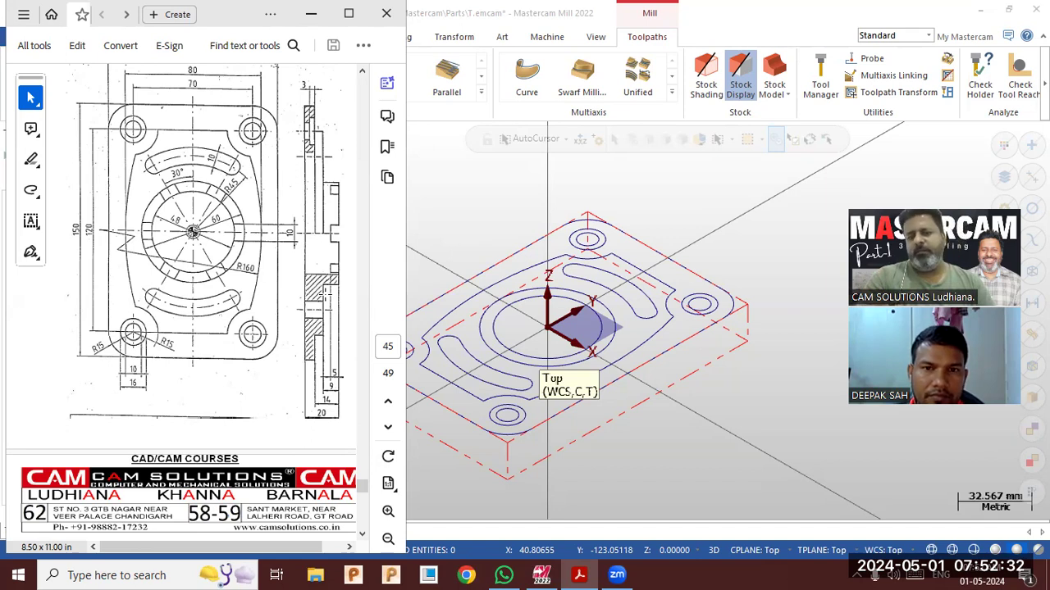
scroll(656, 214, "down", 3)
scroll(535, 233, "up", 3)
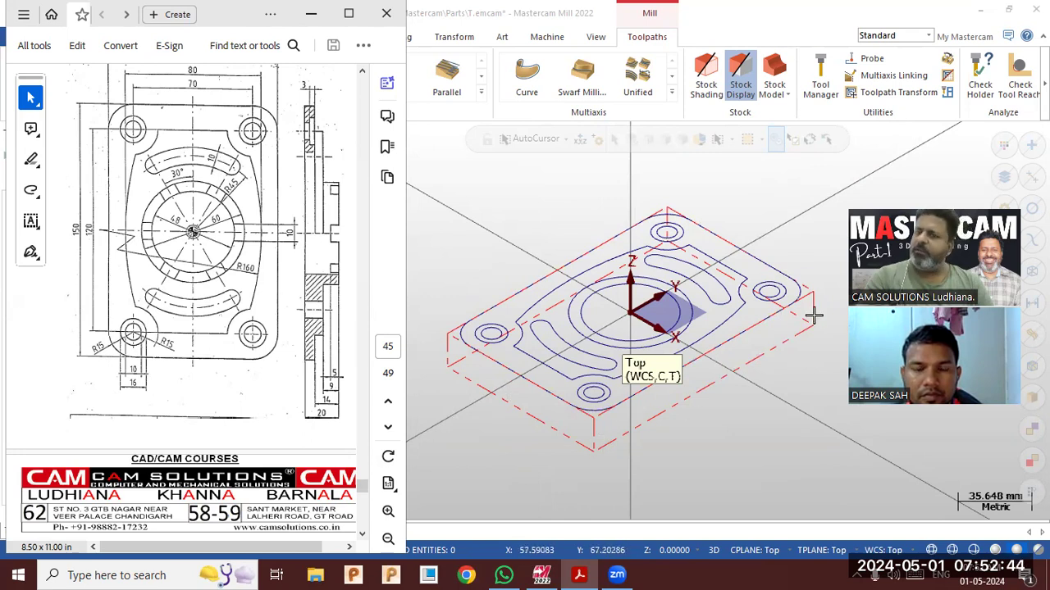
left_click(413, 227)
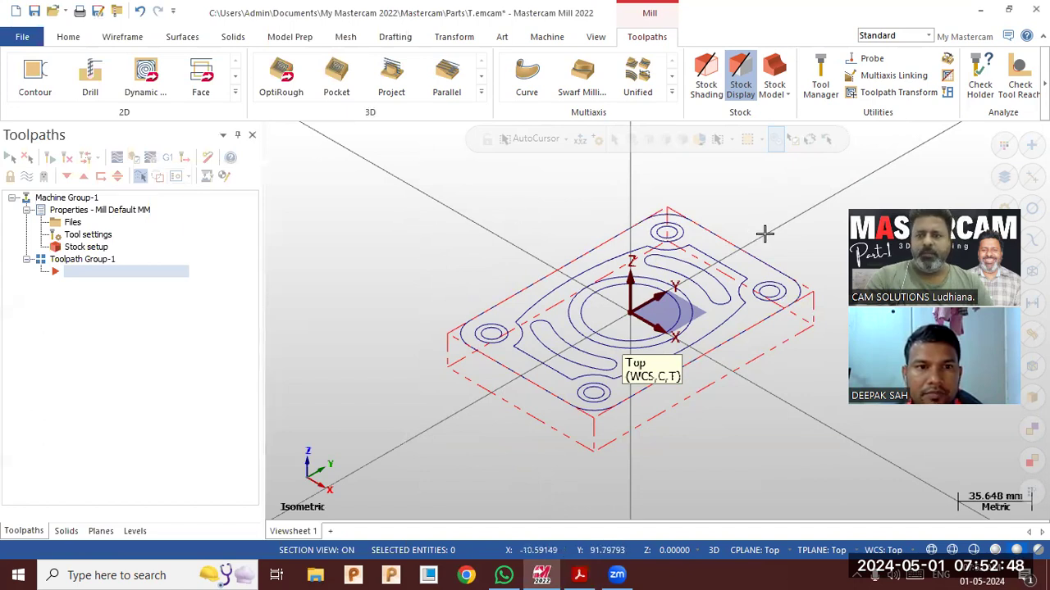
scroll(775, 236, "up", 2)
scroll(501, 240, "down", 2)
scroll(730, 230, "up", 1)
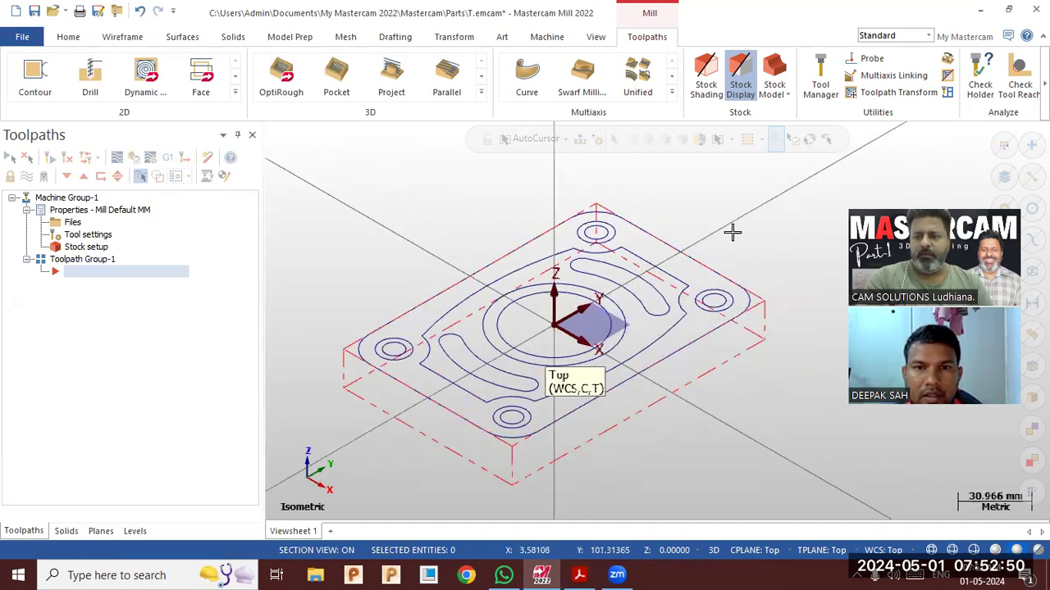
left_click(234, 92)
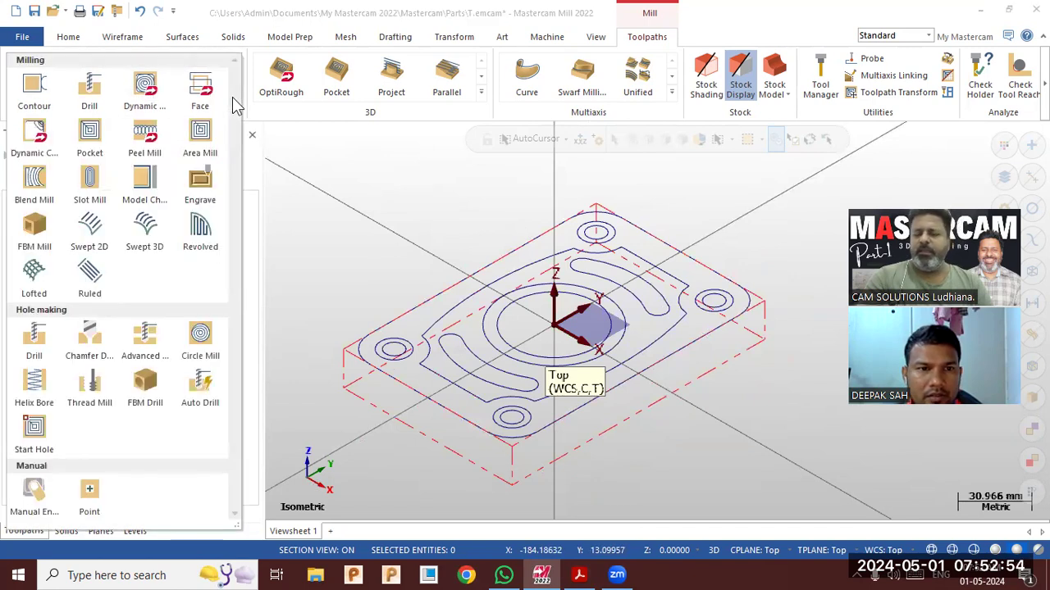
left_click(722, 217)
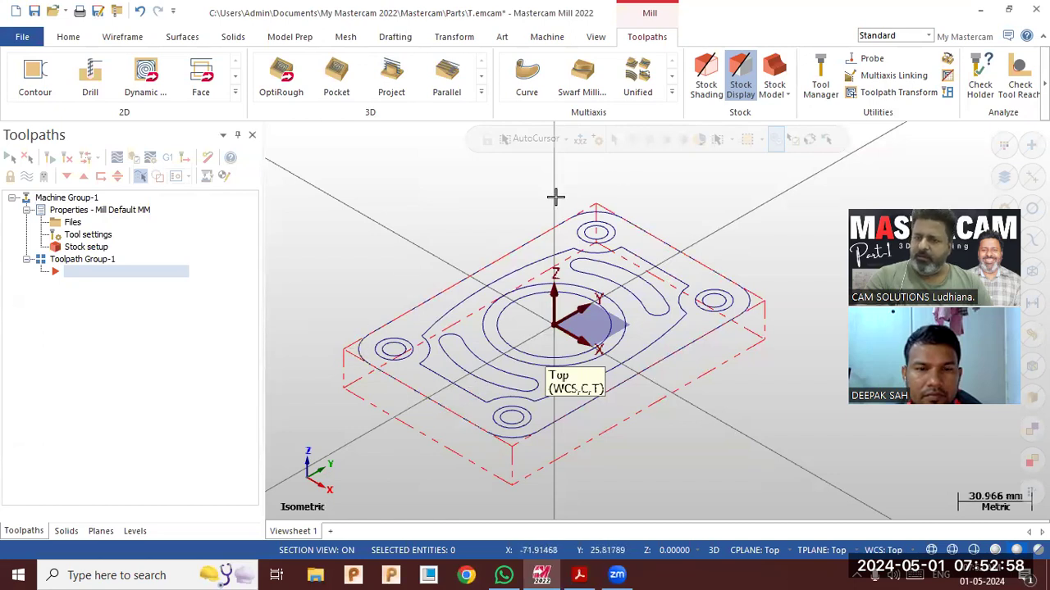
left_click(45, 85)
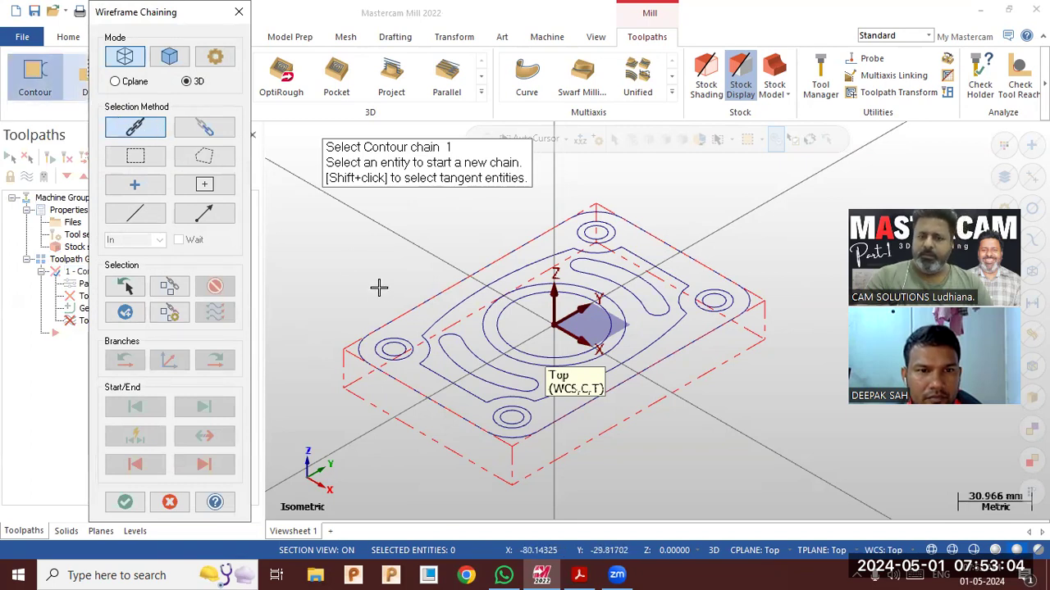
left_click(386, 322)
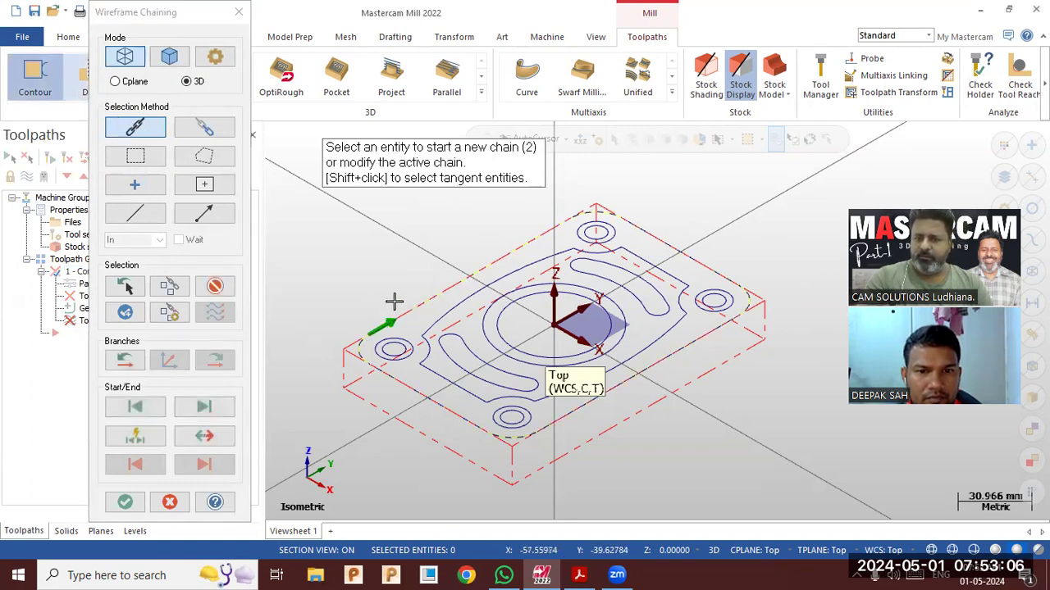
left_click(170, 502)
left_click(604, 321)
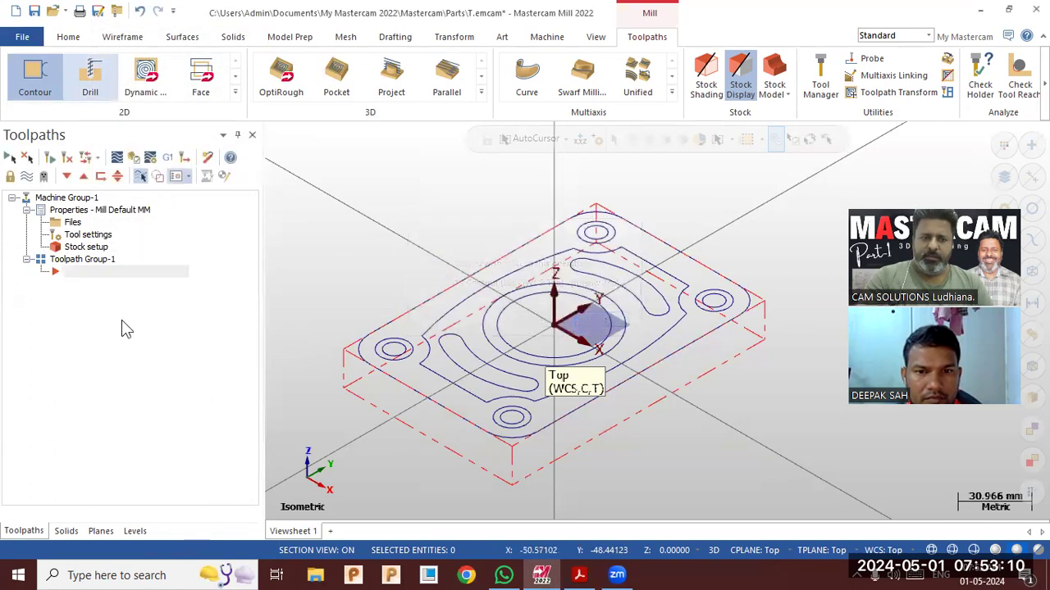
Turn off the stock display in the machine group's stock setup.
left_click(86, 247)
left_click(69, 253)
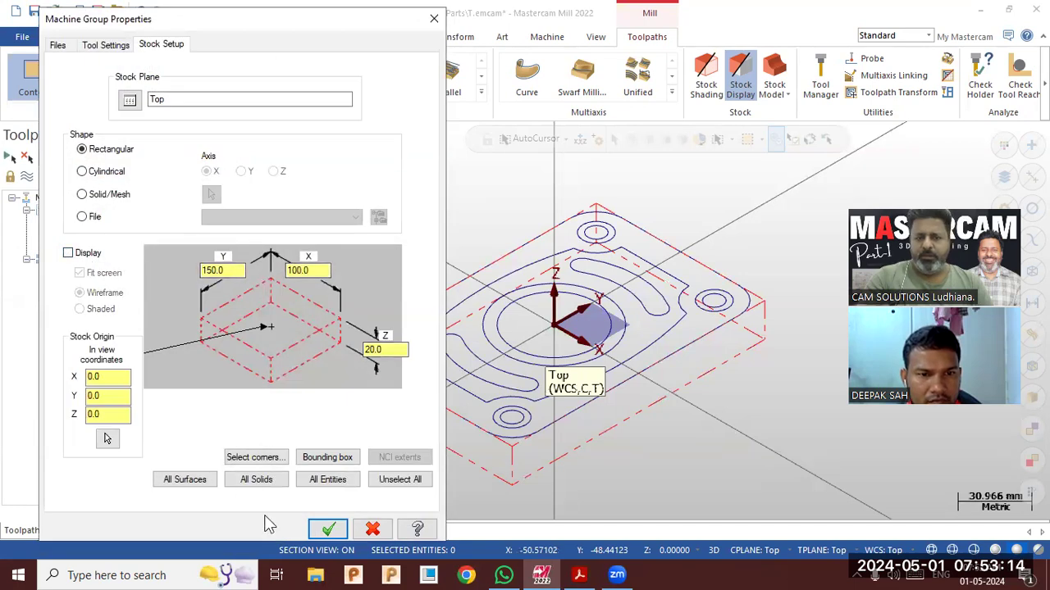
left_click(334, 529)
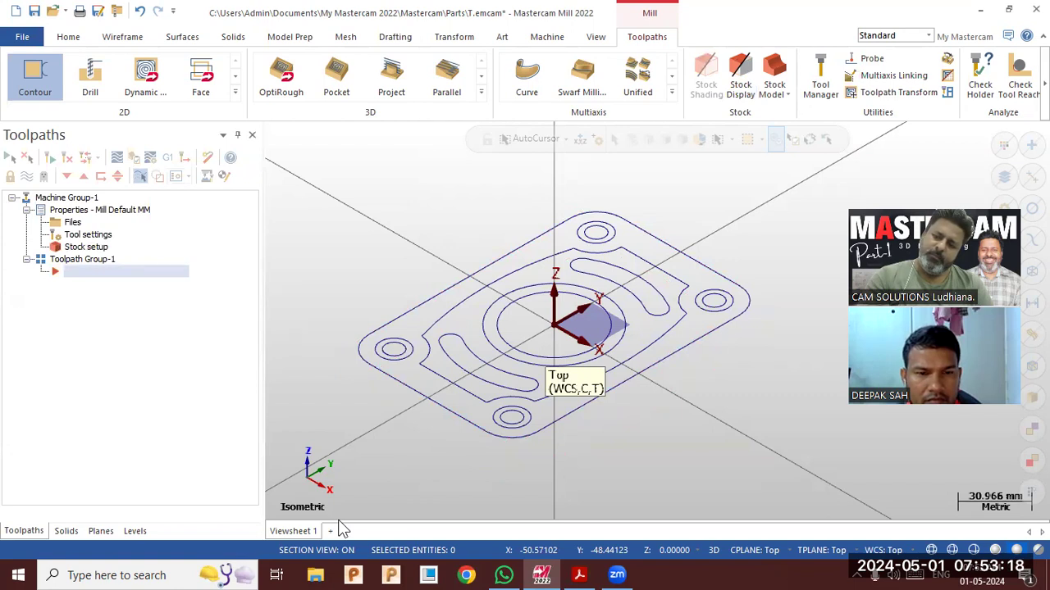
Start a 2D Contour toolpath with the plate's outer rounded profile as its chain.
left_click(39, 85)
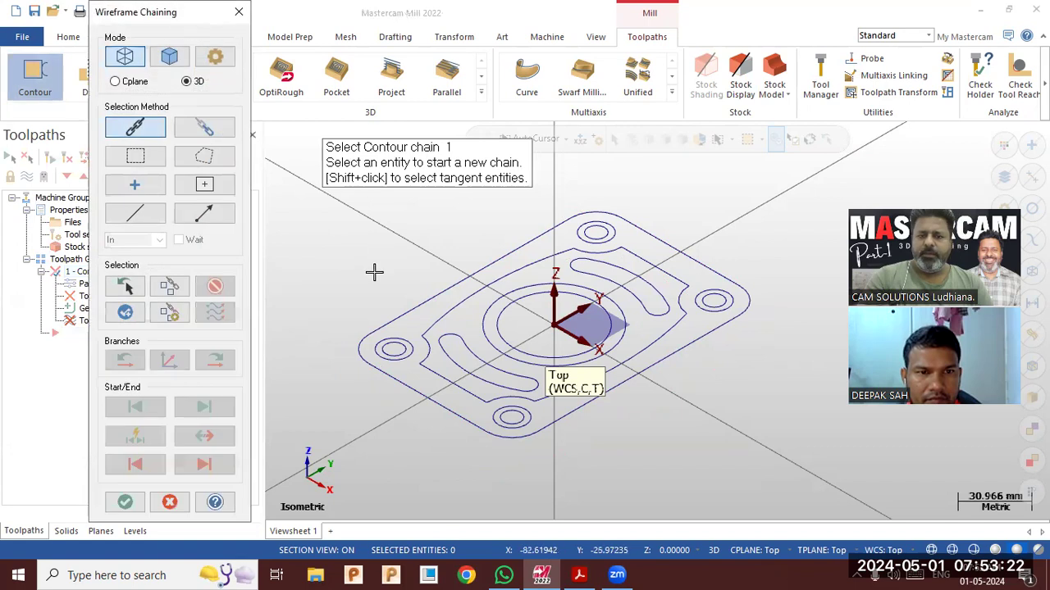
left_click(390, 314)
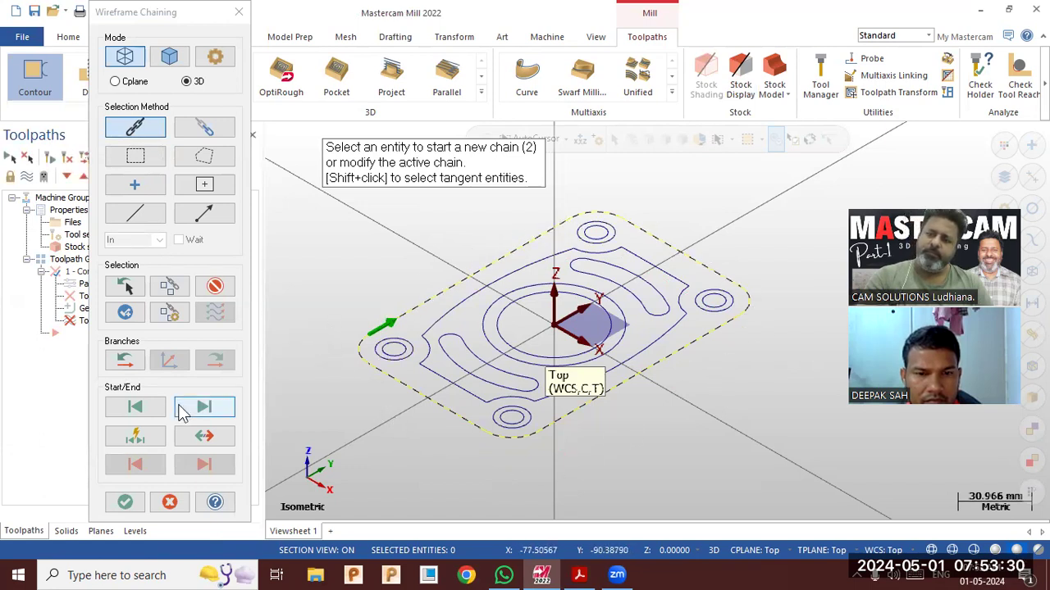
left_click(125, 503)
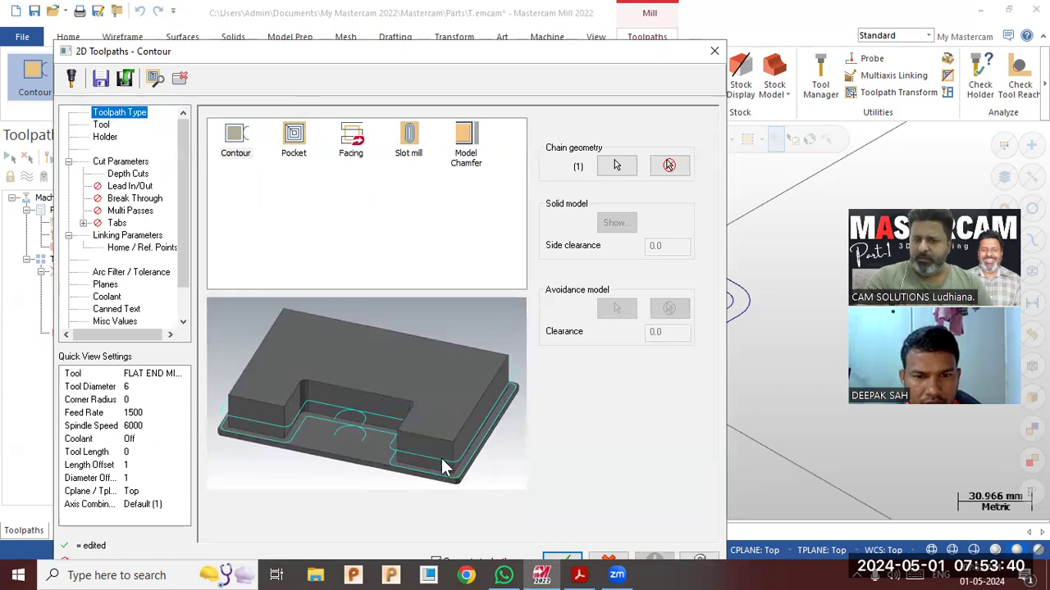
Filter the tool library to flat end mills only and assign FLAT END MILL - 10 to the contour toolpath.
left_click(110, 129)
left_click(262, 369)
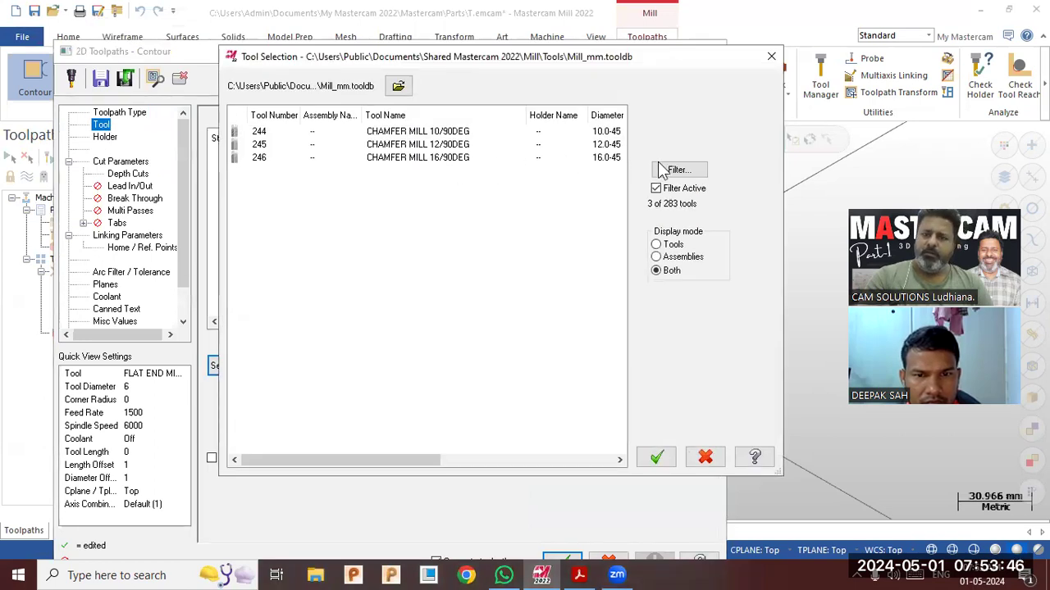
left_click(678, 170)
left_click(414, 324)
left_click(288, 130)
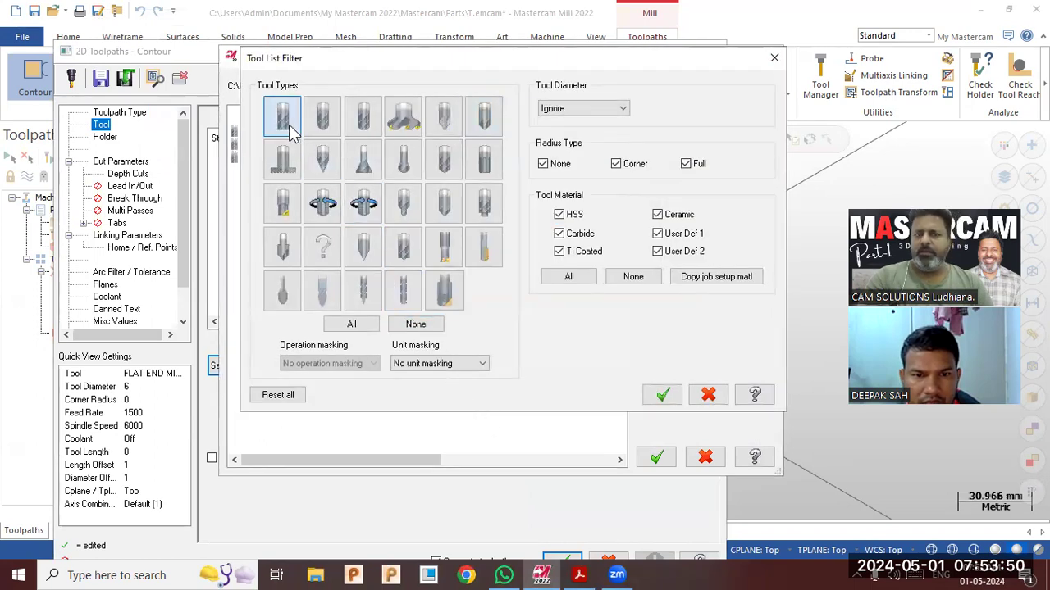
left_click(415, 327)
left_click(289, 123)
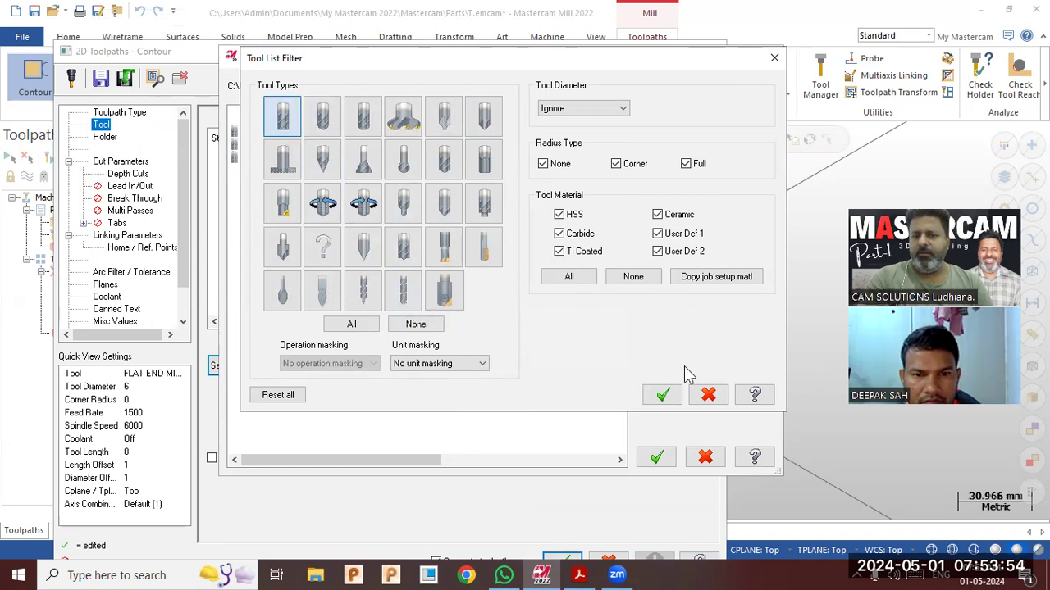
left_click(662, 395)
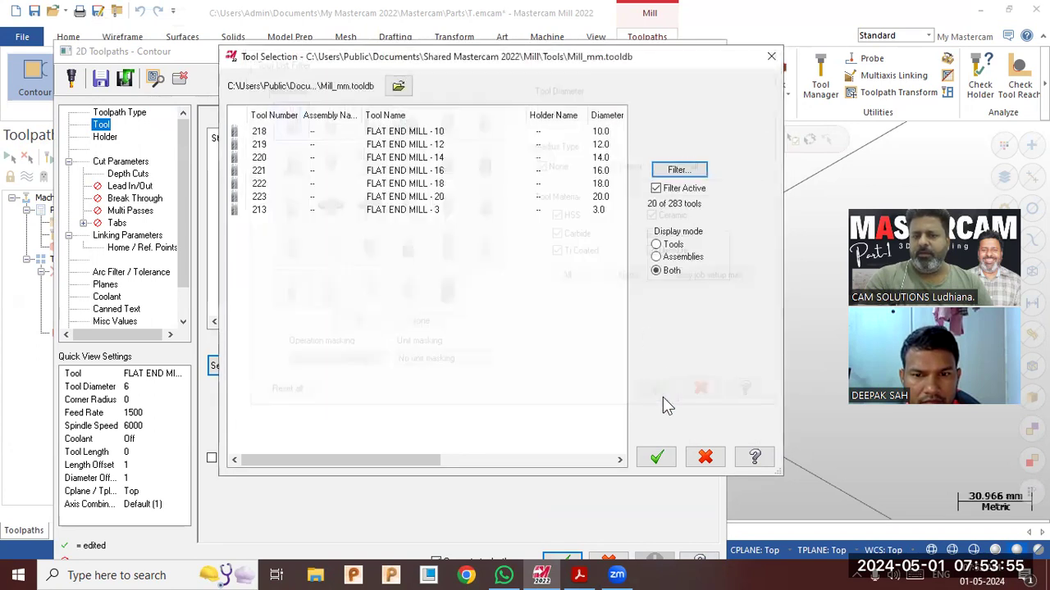
left_click(391, 134)
left_click(656, 457)
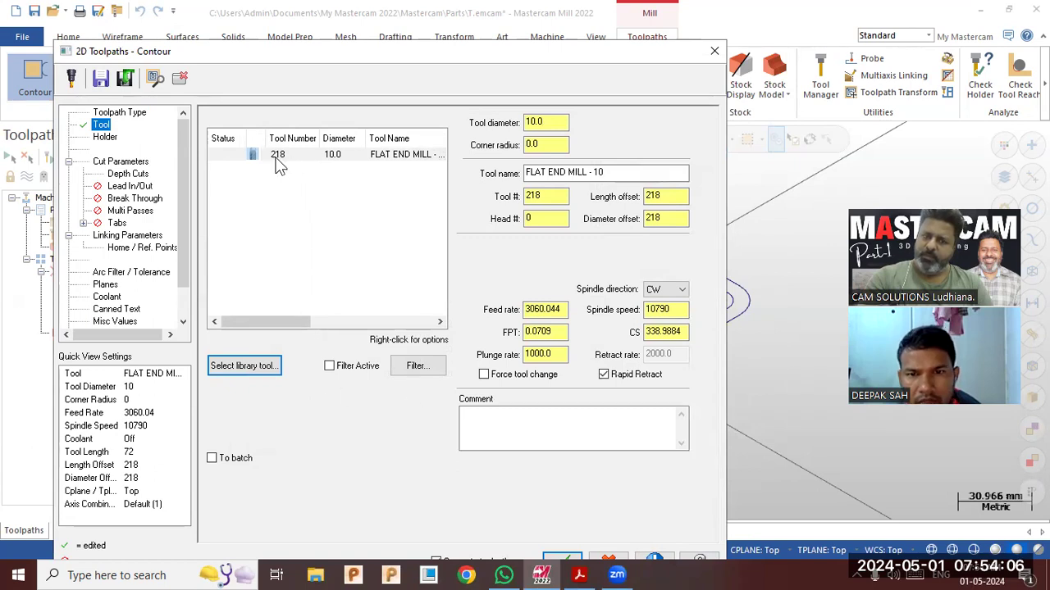
Set the end mill's tool number to 1, feed rate to 1200 and spindle speed to 3500.
double_click(545, 196)
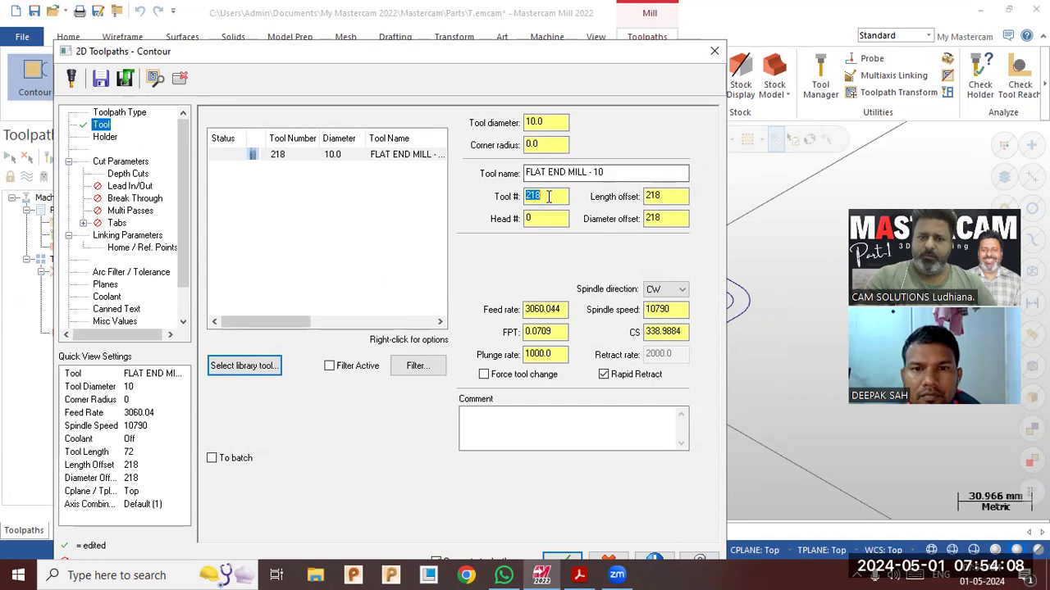
type("1")
key("Return")
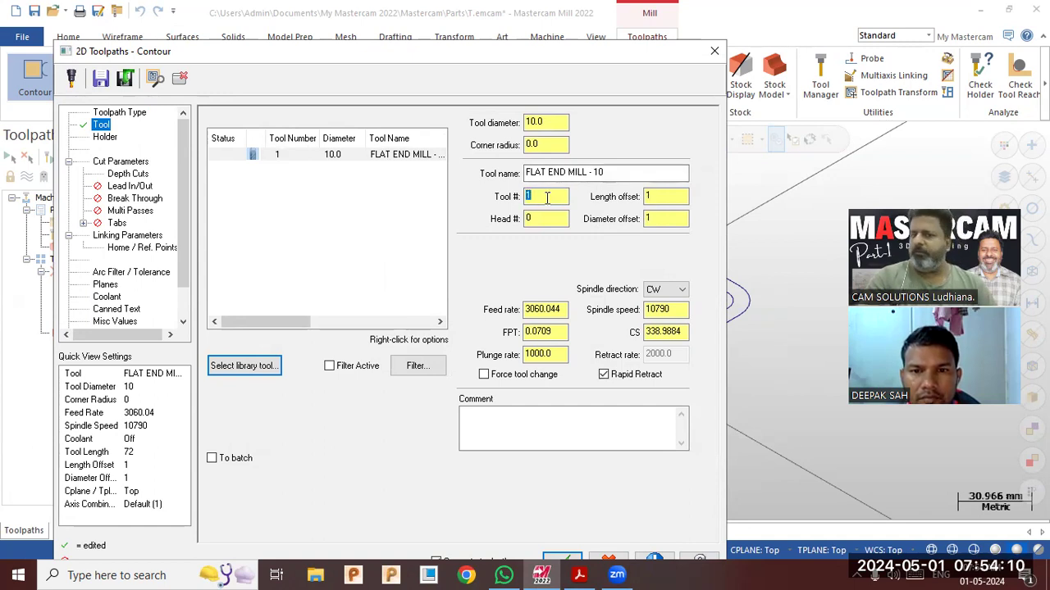
double_click(548, 309)
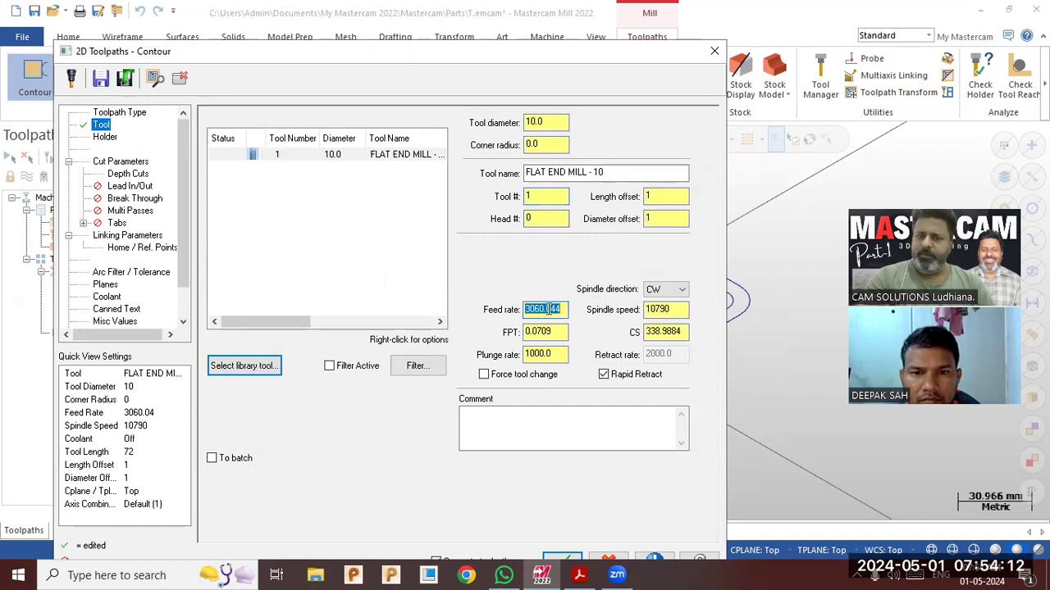
type("1200")
double_click(680, 309)
type("3")
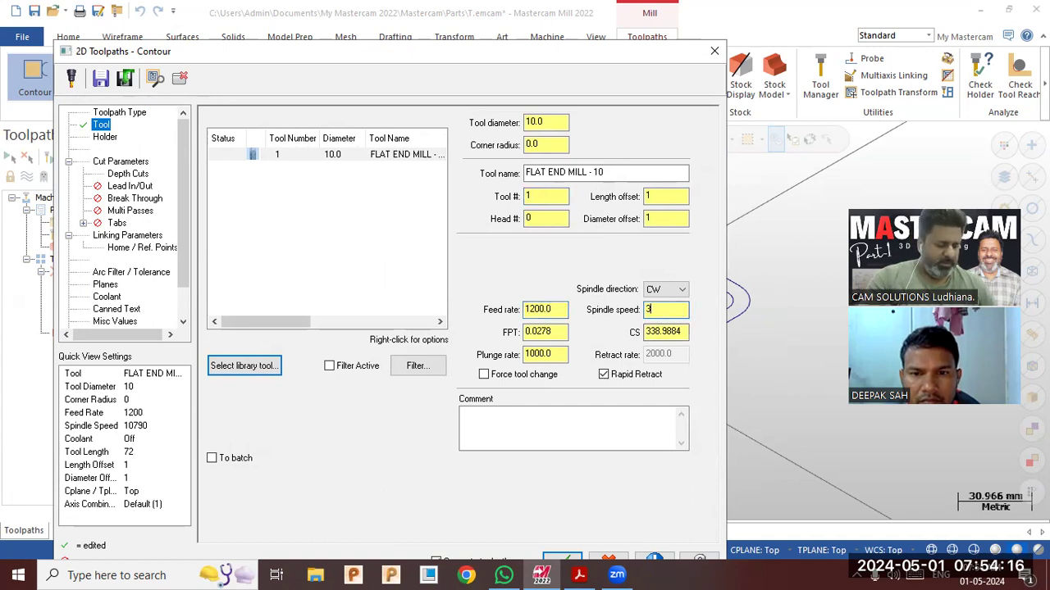
key("Return")
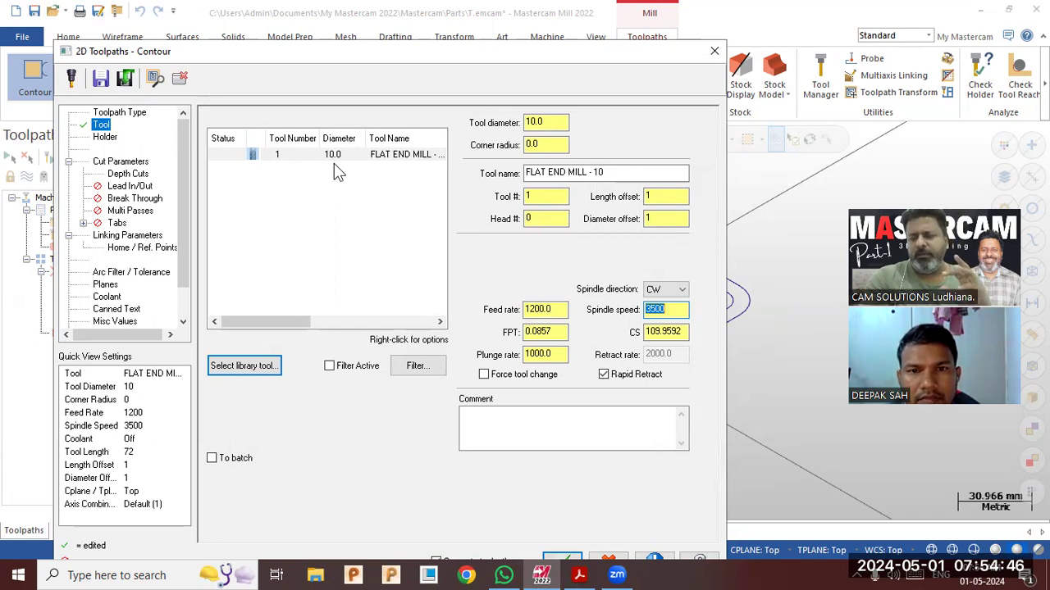
left_click(136, 162)
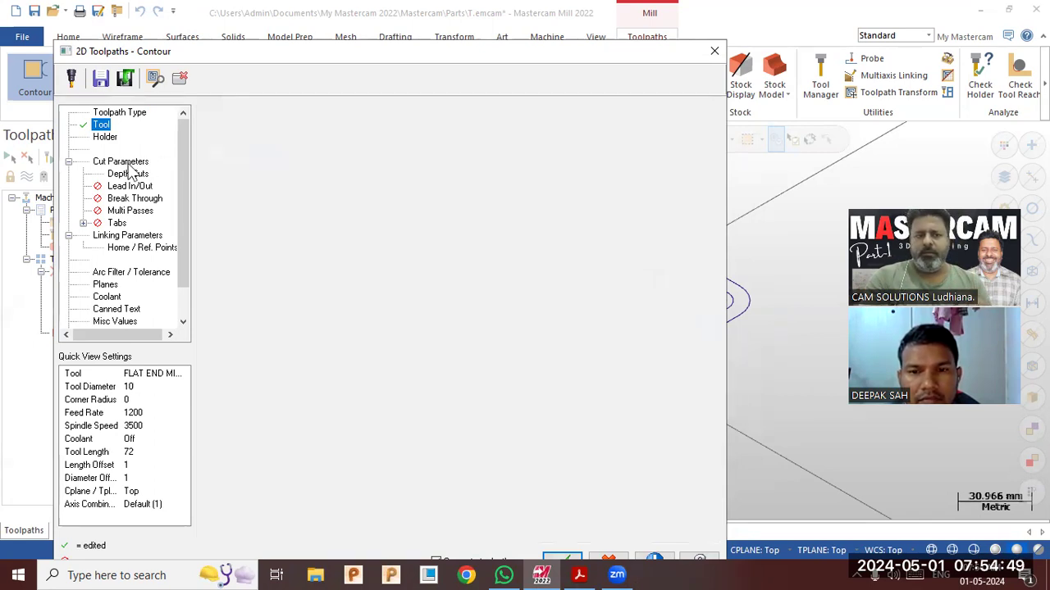
left_click(101, 125)
left_click(115, 112)
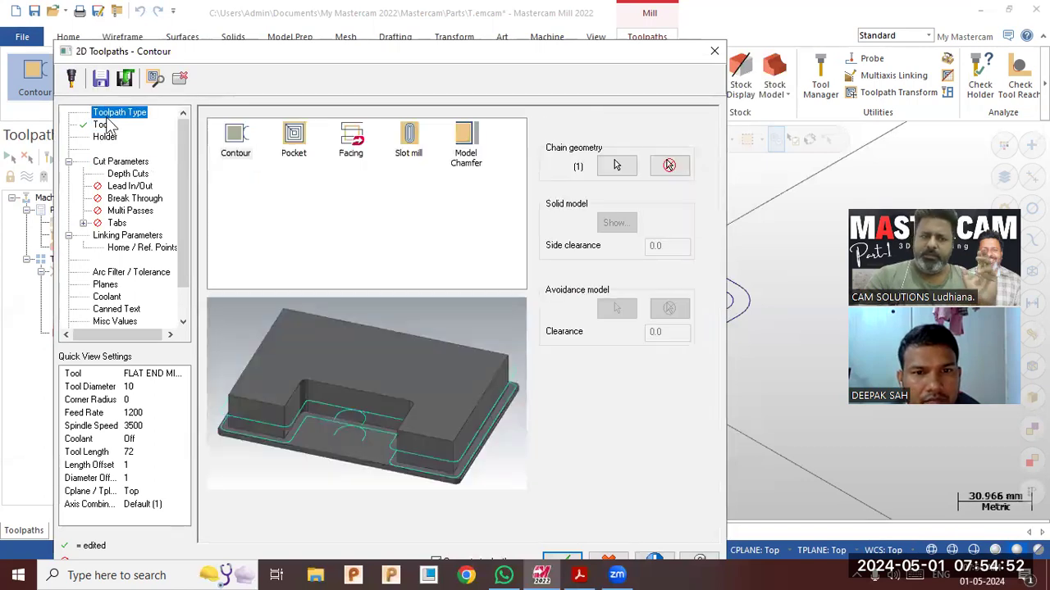
Switch the contour toolpath's retract, feed plane and depth to absolute values and set the depth to -20.
left_click(125, 236)
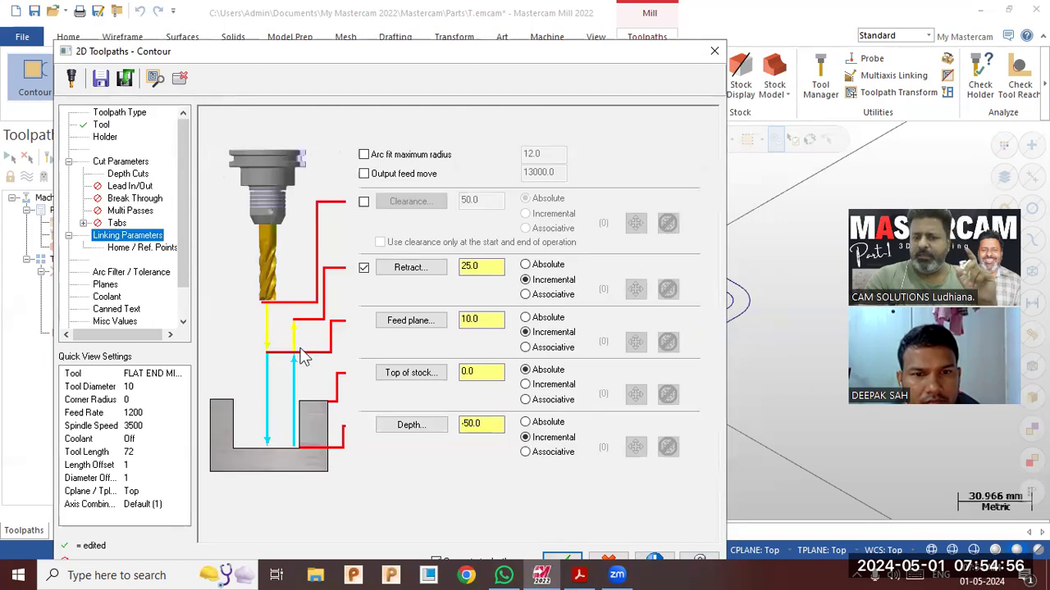
left_click(529, 422)
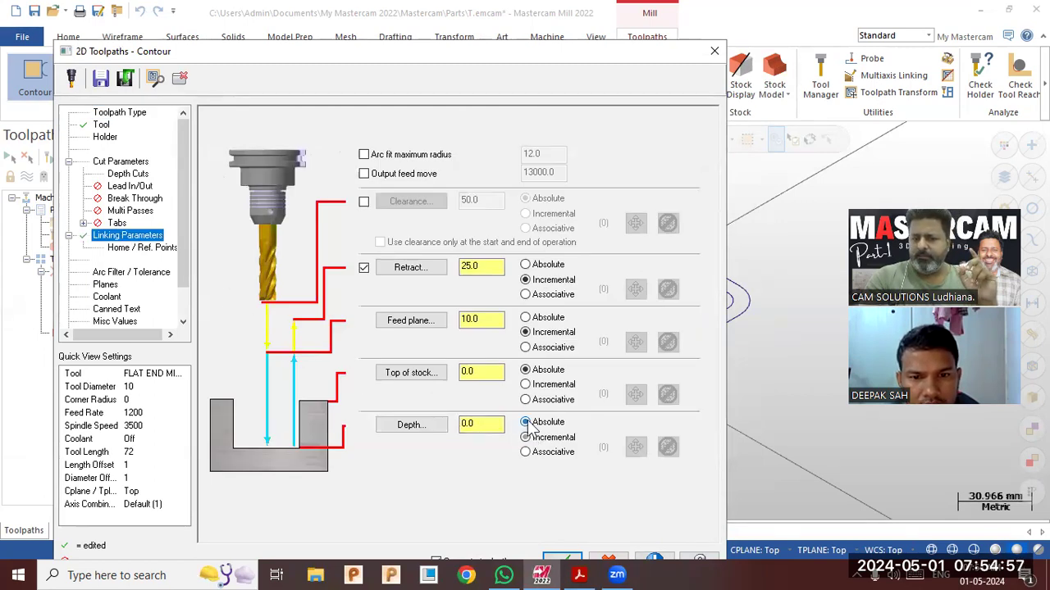
left_click(535, 264)
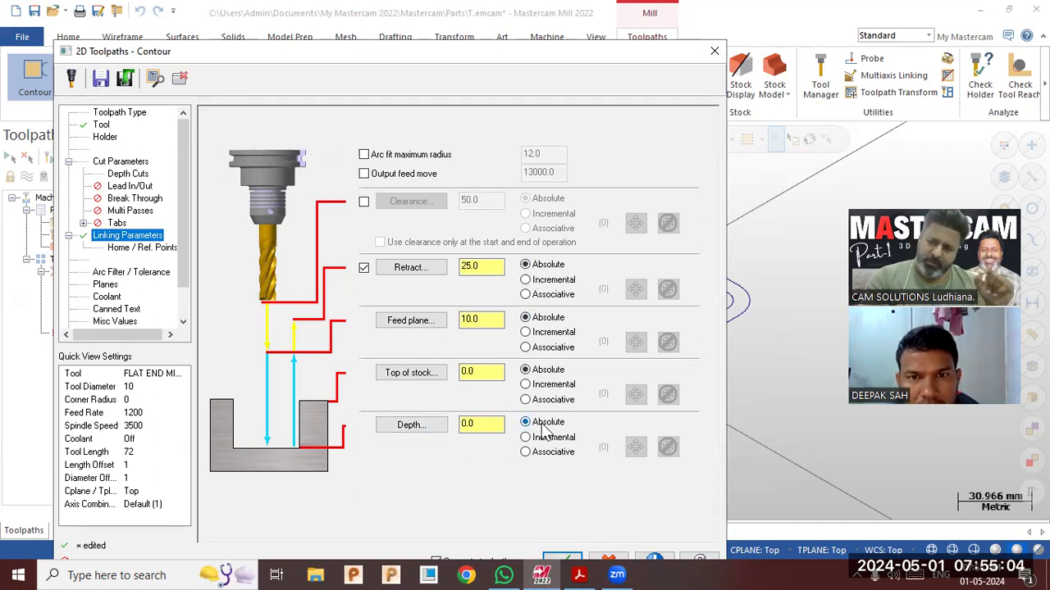
left_click(423, 431)
left_click(496, 433)
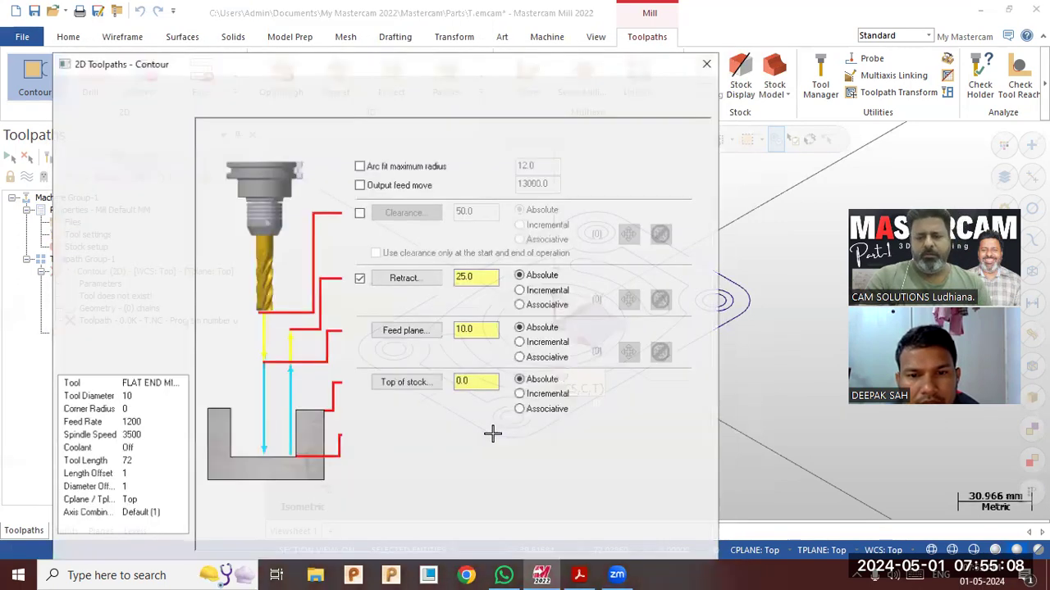
type("-2")
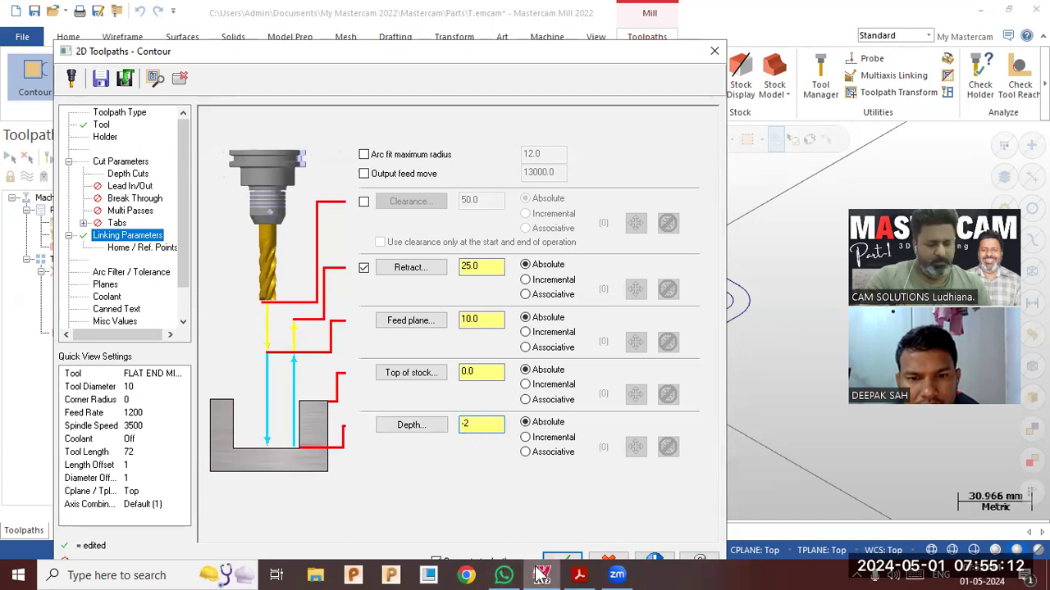
type("0")
mouse_move(541, 574)
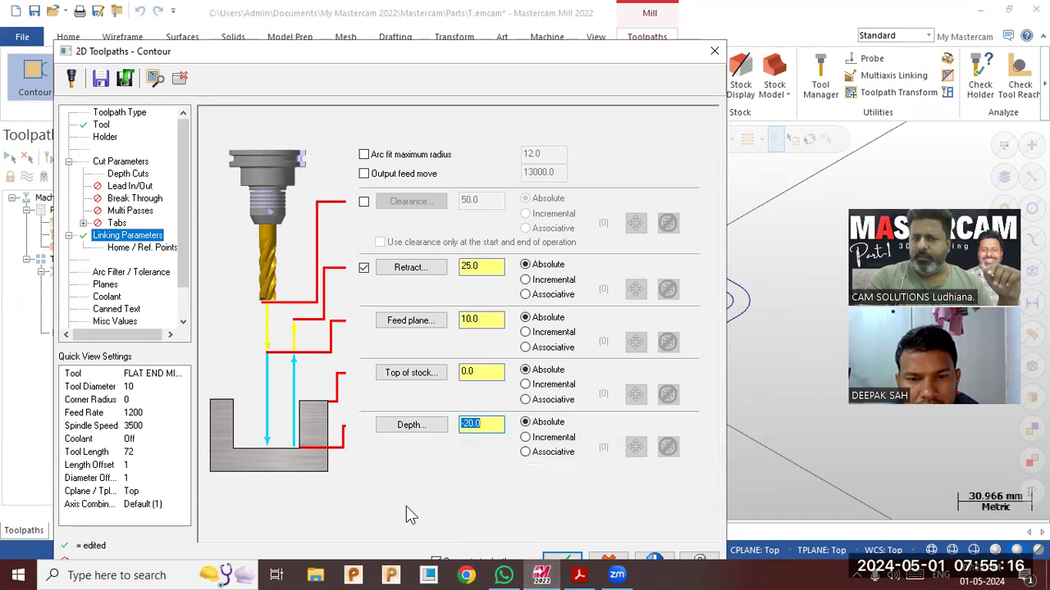
Review the contour's toolpath type and linking parameters, and generate the toolpath.
left_click(99, 127)
left_click(111, 113)
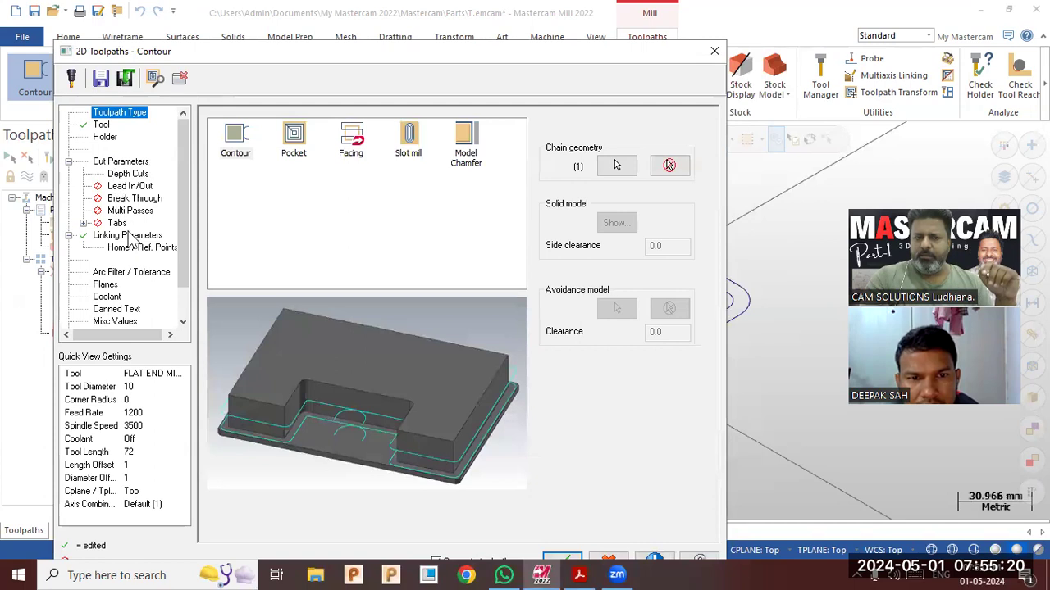
left_click(127, 236)
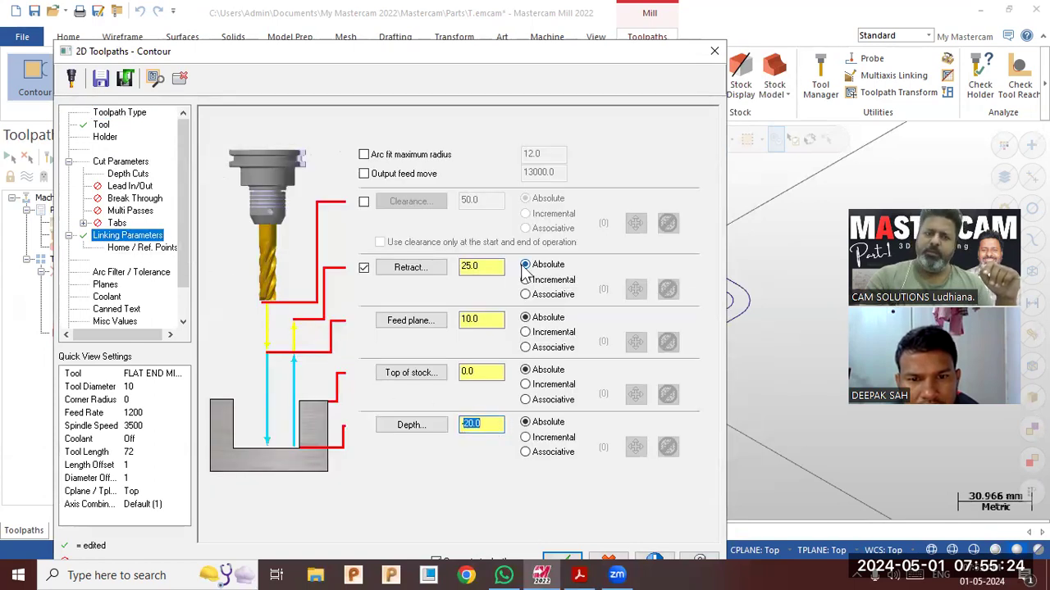
left_click(475, 373)
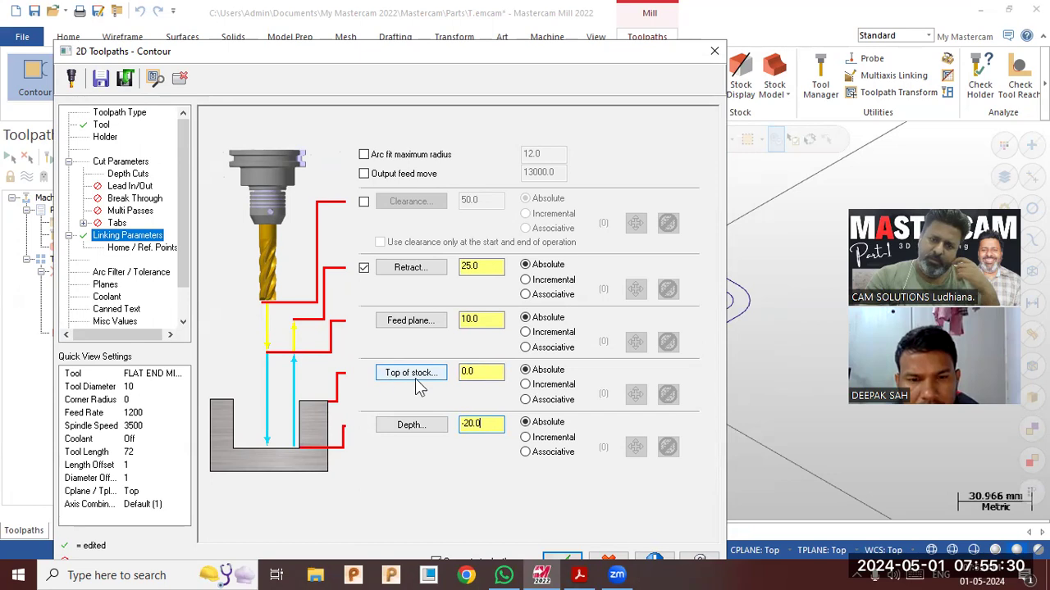
left_click(490, 372)
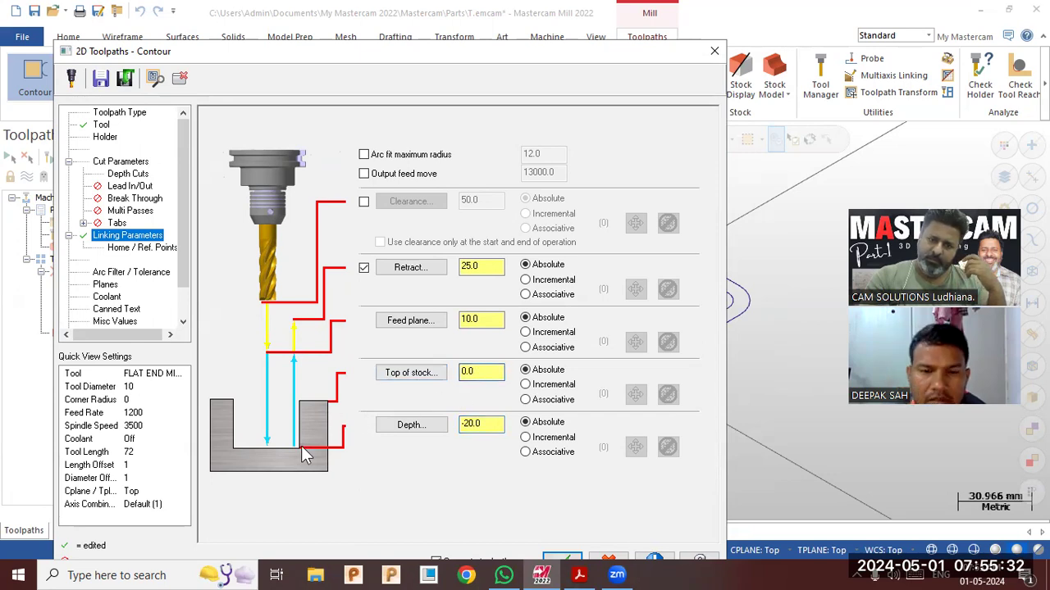
left_click(562, 560)
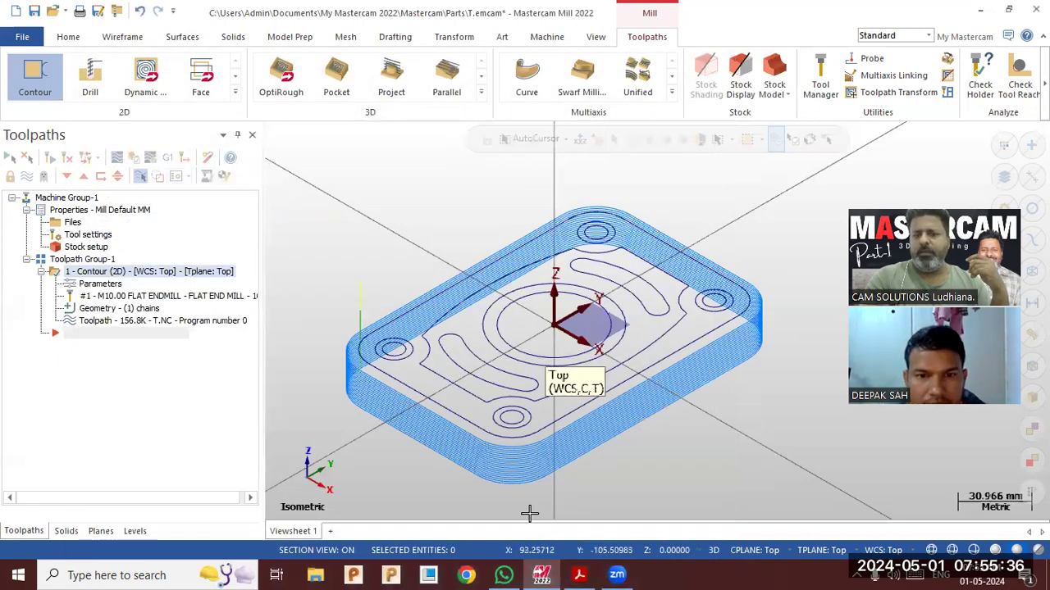
Backplot the contour toolpath to examine how the tool steps down around the plate's outer profile.
left_click(167, 322)
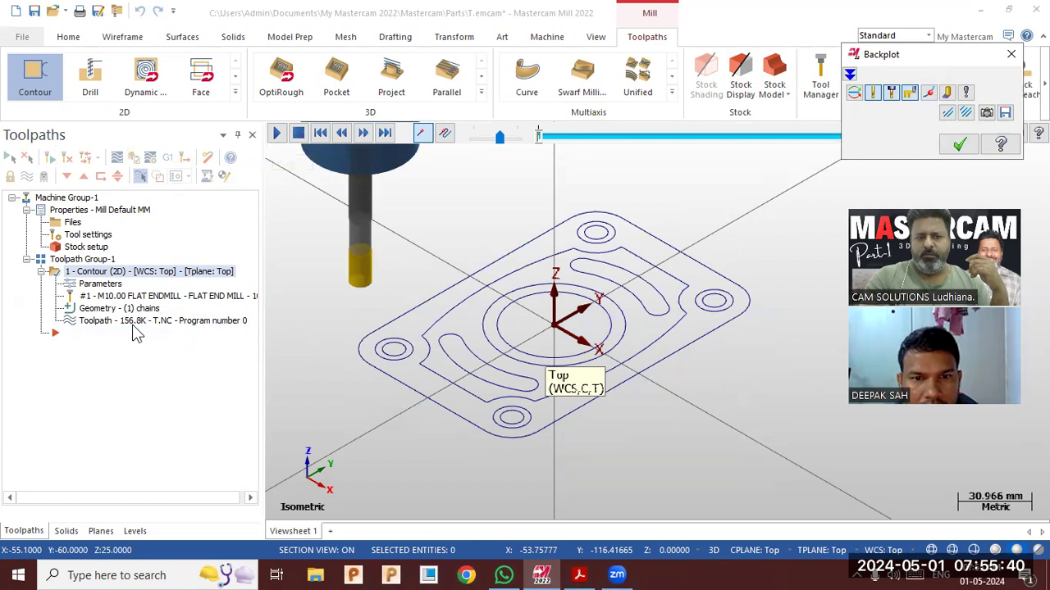
left_click(276, 133)
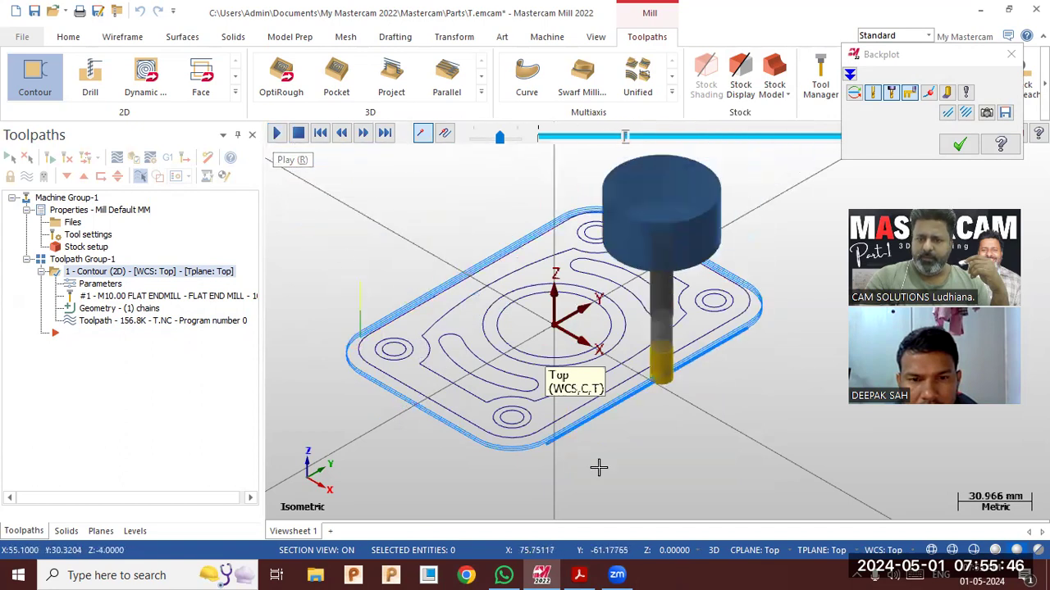
left_click(942, 150)
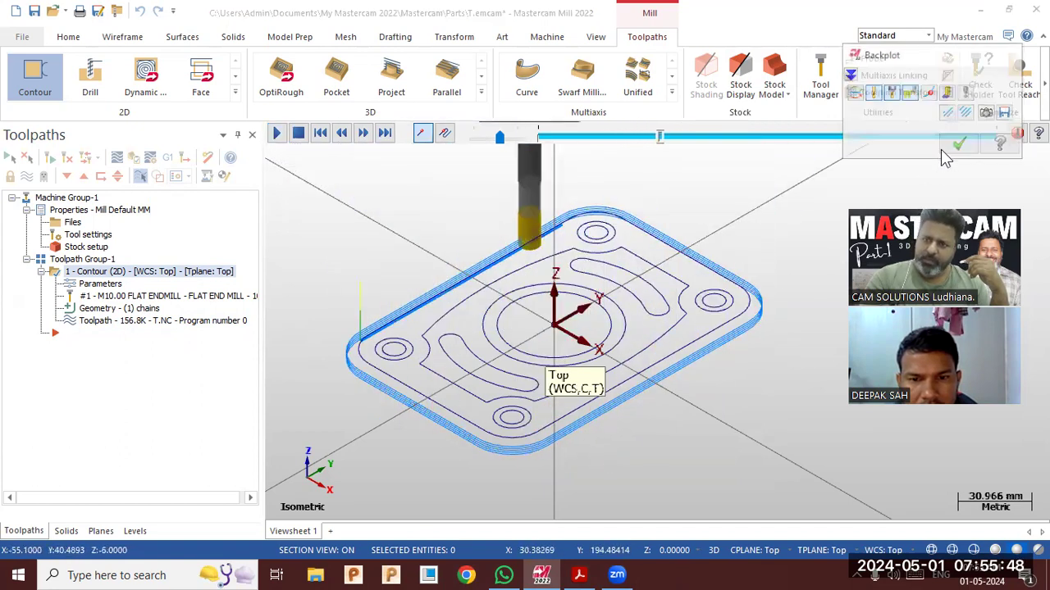
Disable depth cuts in the contour operation's parameters and regenerate the toolpath.
left_click(100, 285)
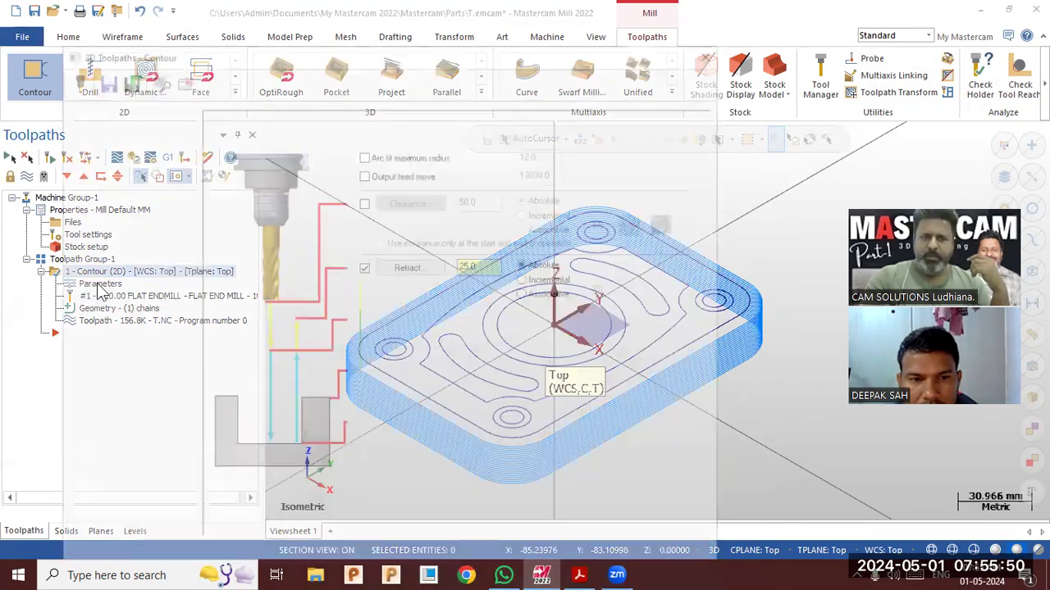
left_click(138, 174)
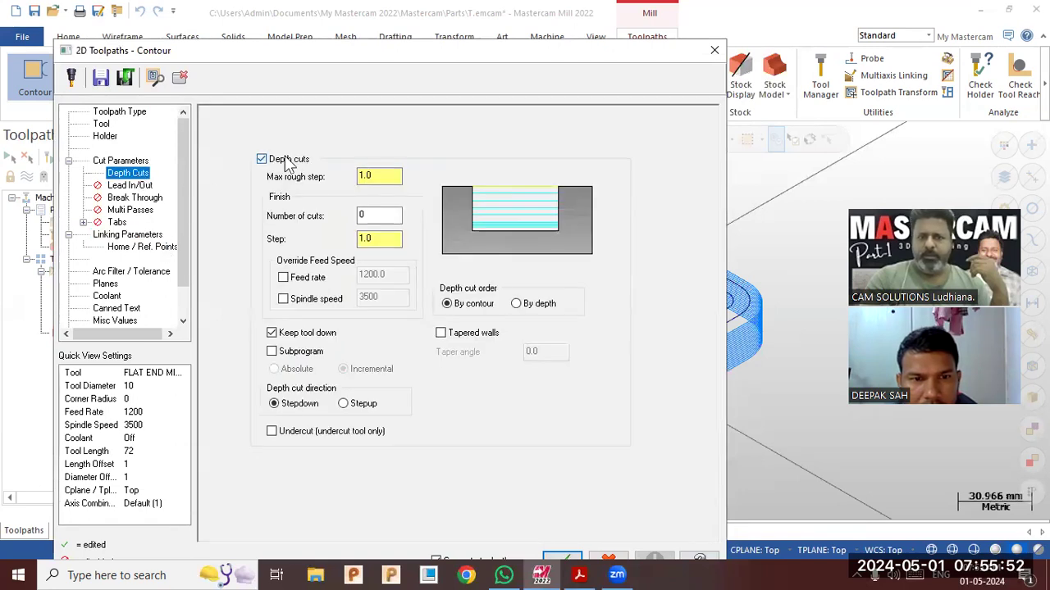
left_click(287, 160)
left_click(562, 558)
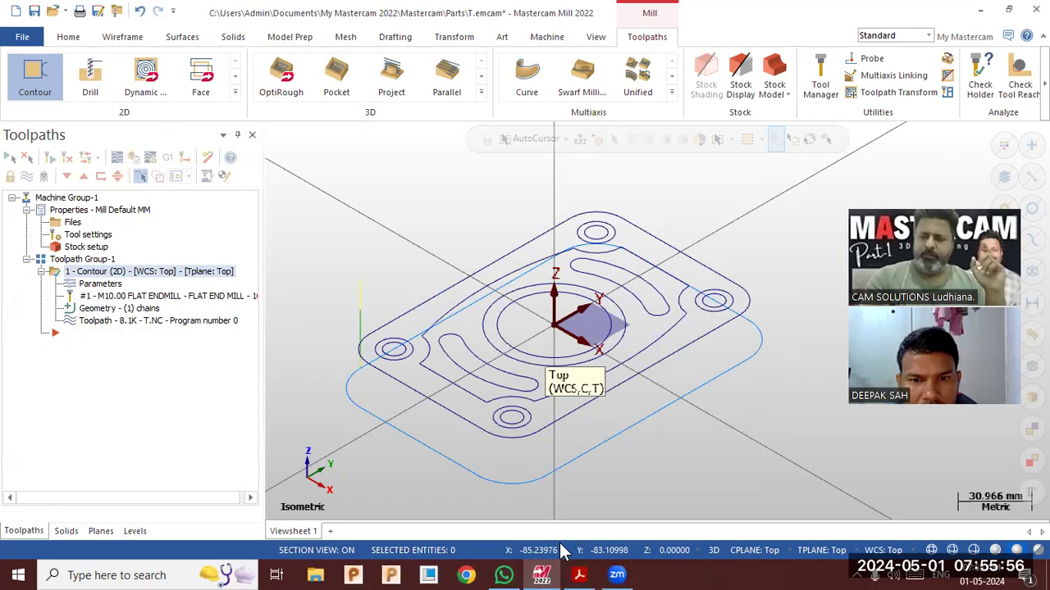
Run a Verify simulation of the single-depth contour cut on the stock and close the simulator.
left_click(133, 158)
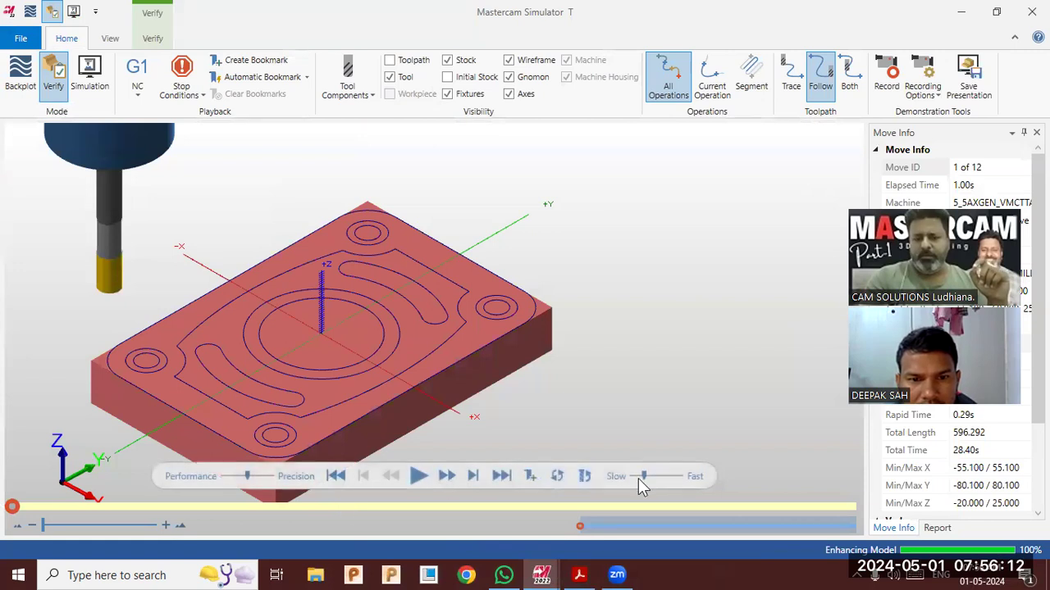
left_click(419, 476)
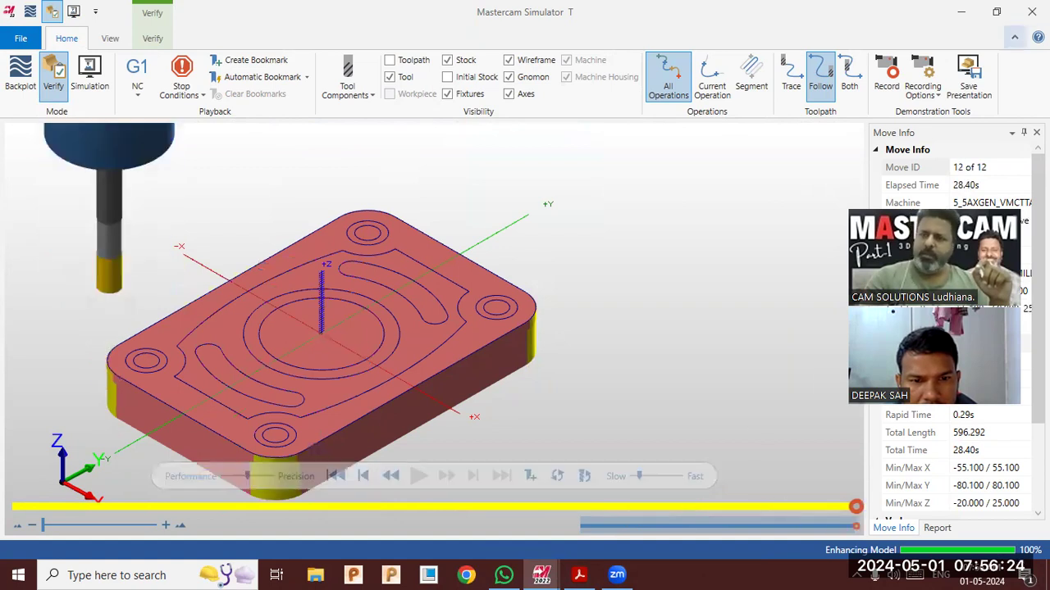
left_click(1032, 12)
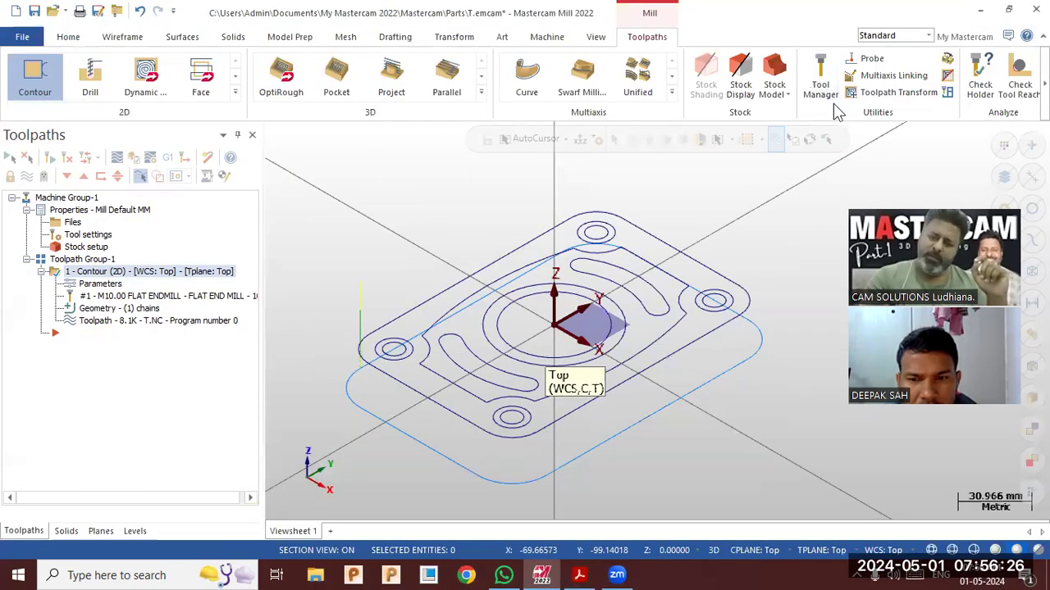
Re-enable the contour's depth cuts with a maximum rough step of 1.0 and regenerate the toolpath.
left_click(100, 283)
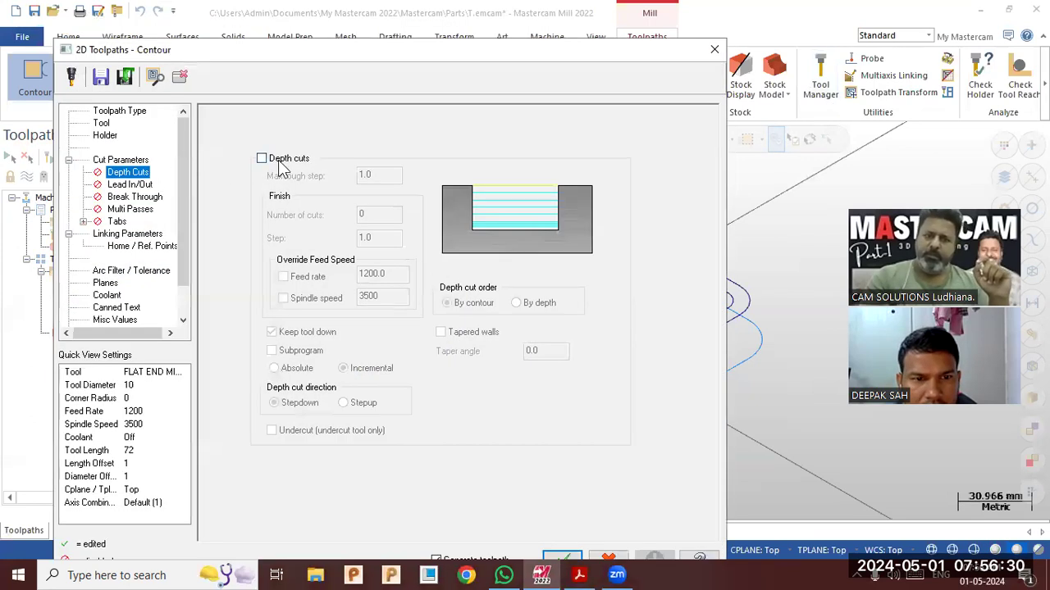
left_click(262, 159)
left_click(380, 175)
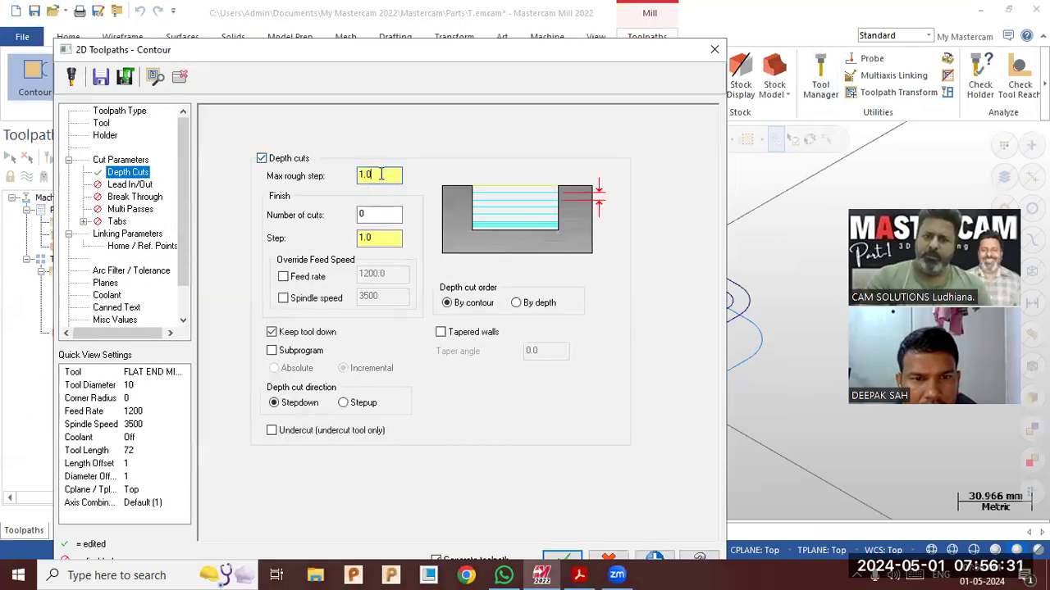
left_click(564, 558)
Backplot the contour toolpath again to examine its passes with the 1.0 rough step.
middle_click_drag(550, 256, 541, 235)
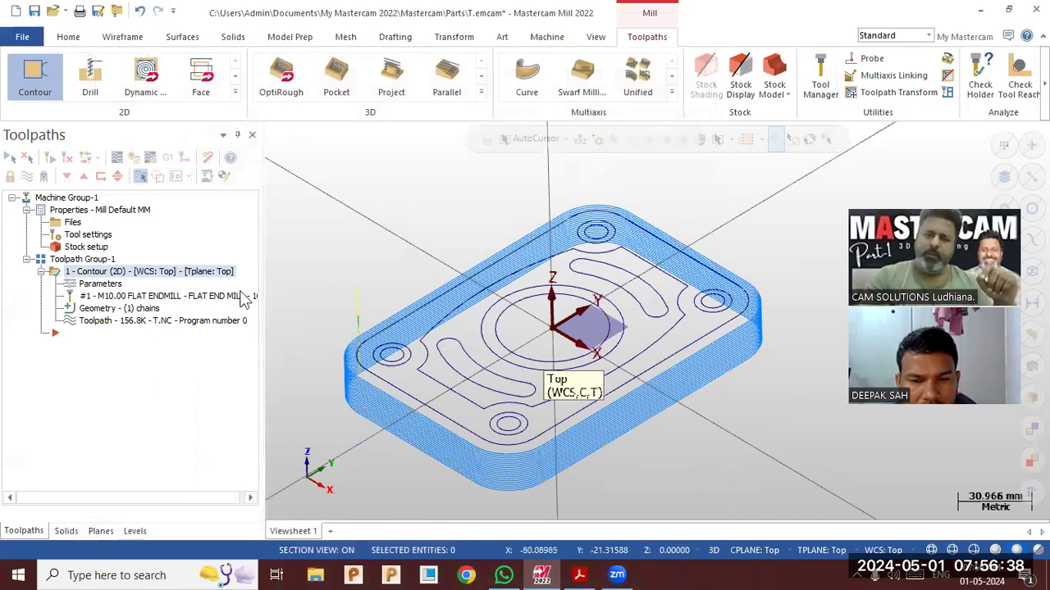
key("alt+b")
left_click(277, 133)
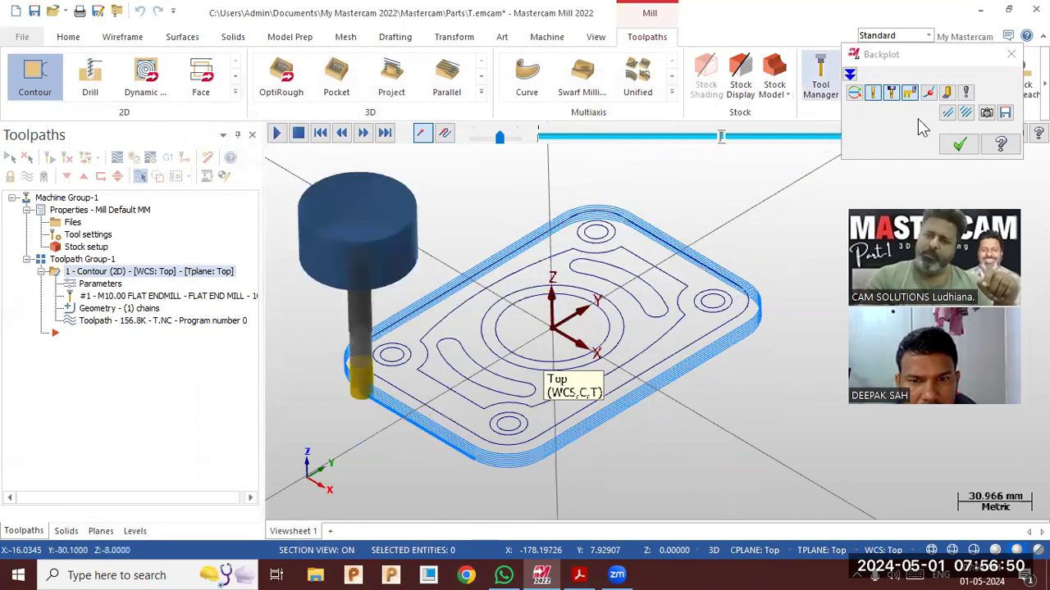
key("Escape")
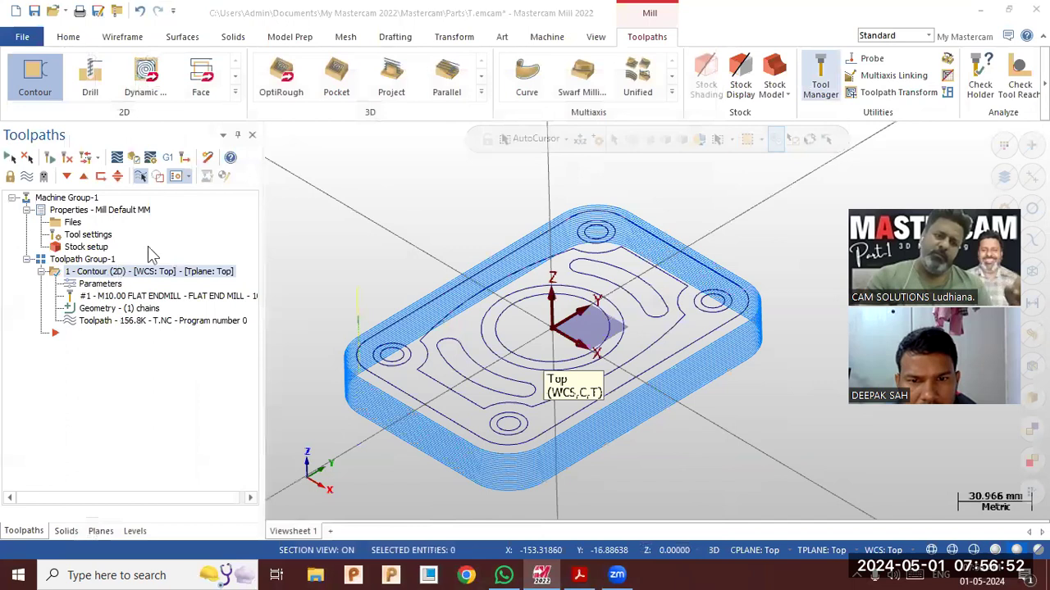
Set the contour's maximum rough step to 5 in its depth cuts and regenerate the toolpath.
left_click(100, 284)
type("5")
left_click(560, 559)
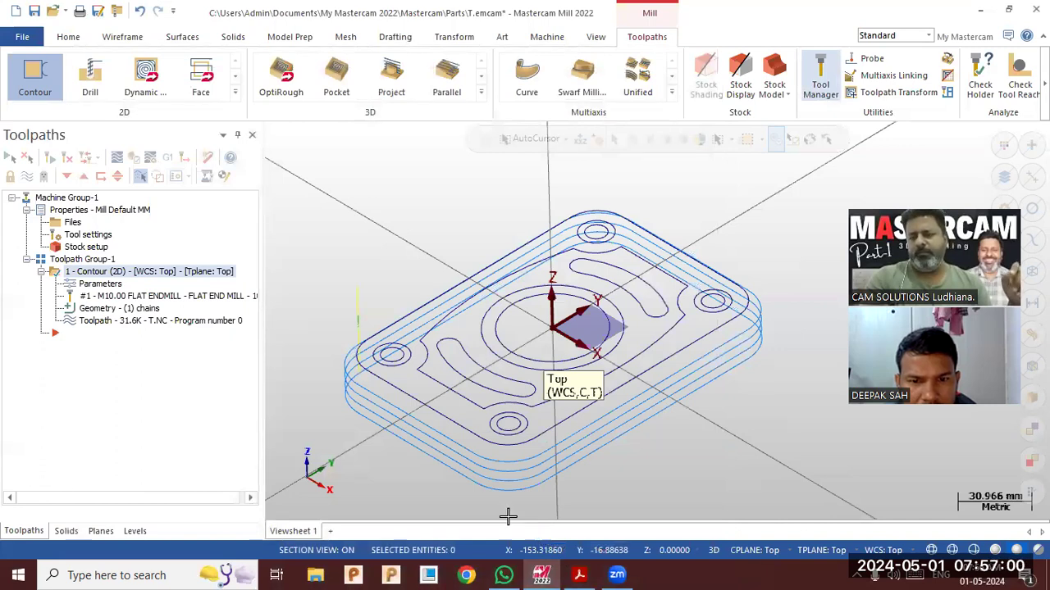
Backplot the contour toolpath to examine the passes made with the 5 mm rough step.
left_click(127, 321)
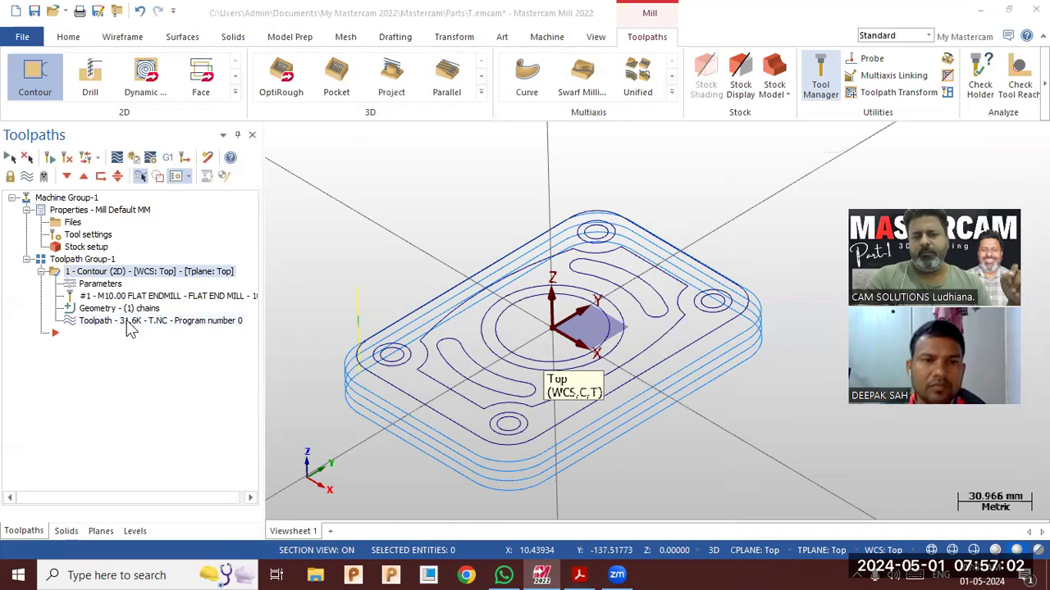
left_click(278, 137)
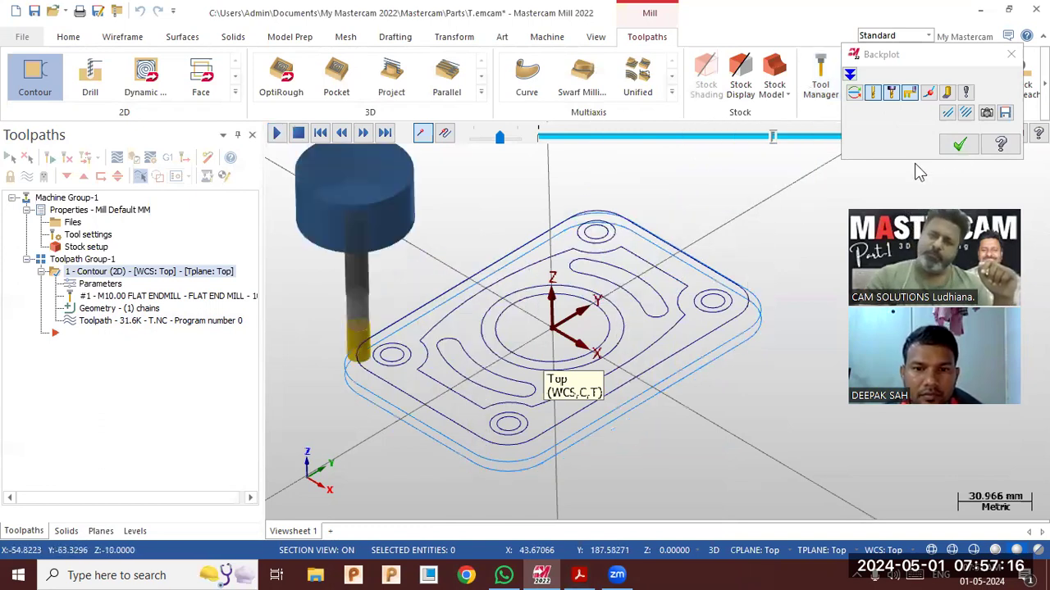
key("Escape")
Trim the two outer plate edges beside one rounded corner to each other so they meet at a sharp corner.
mouse_move(735, 328)
middle_mouse_down()
mouse_move(723, 305)
mouse_move(739, 335)
middle_mouse_up()
scroll(723, 304, "up", 2)
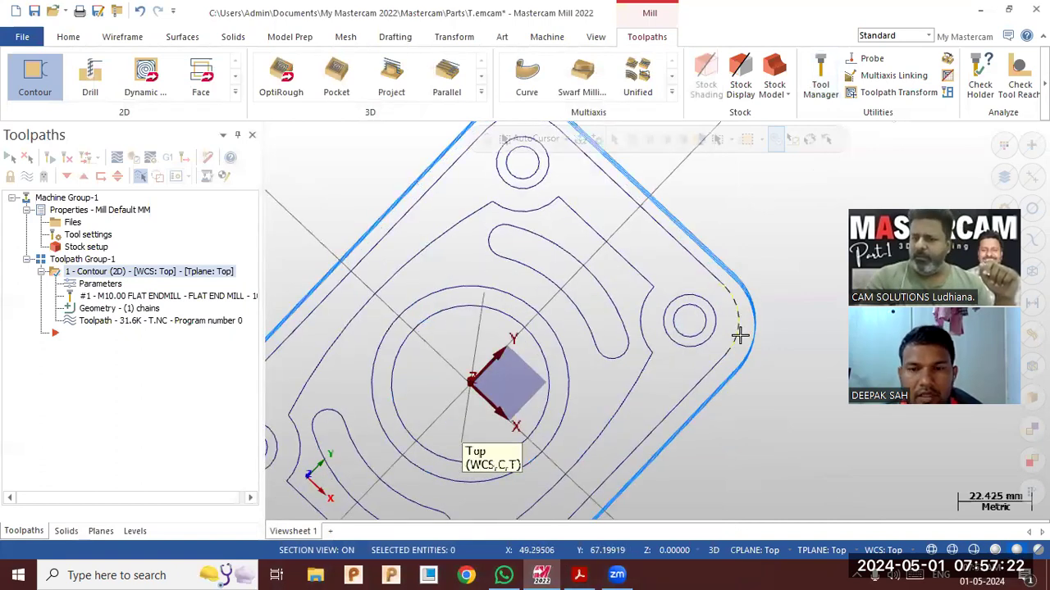
left_click(123, 38)
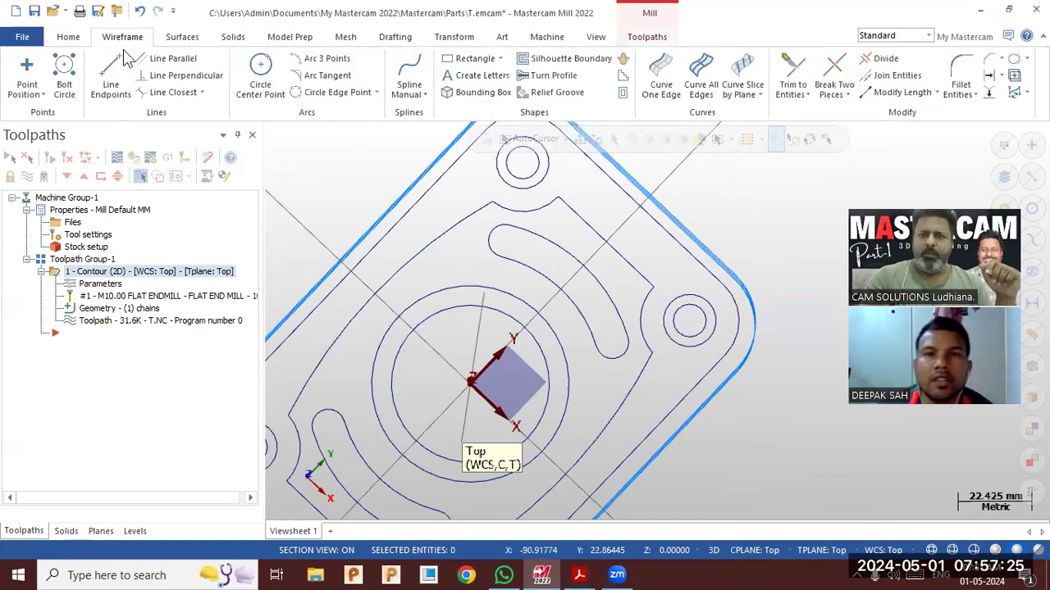
left_click(789, 78)
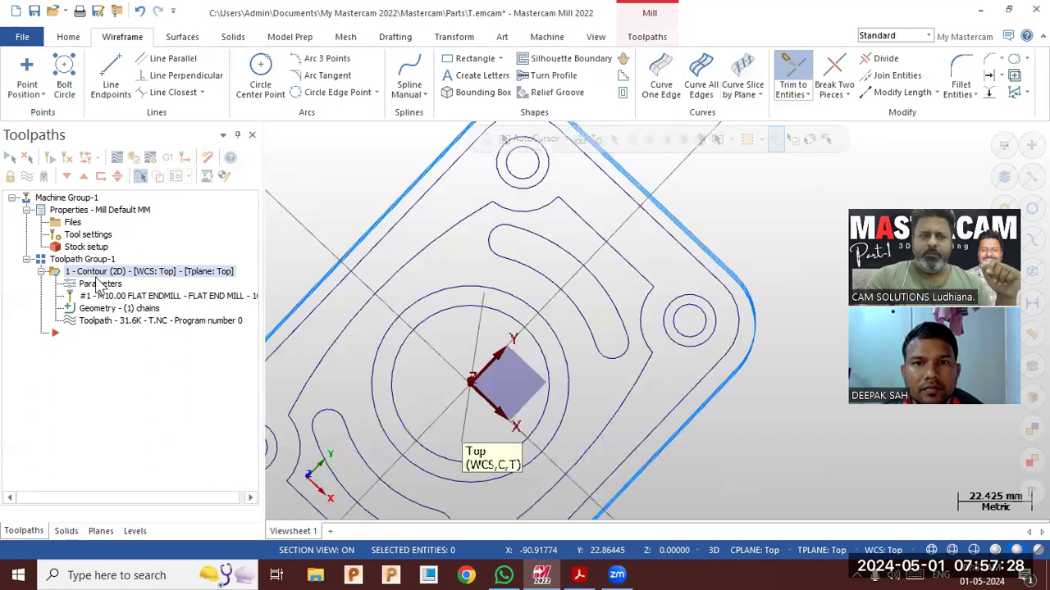
left_click(709, 269)
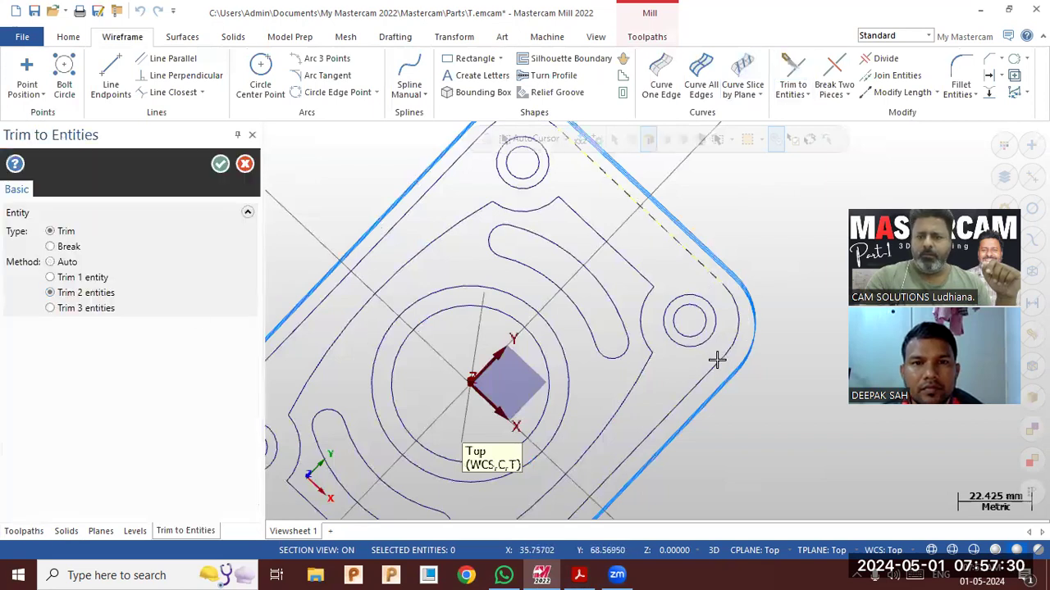
left_click(716, 360)
Draw a line about 6.2 mm long from the sharp corner to the midpoint of the rounded corner arc.
left_click(110, 82)
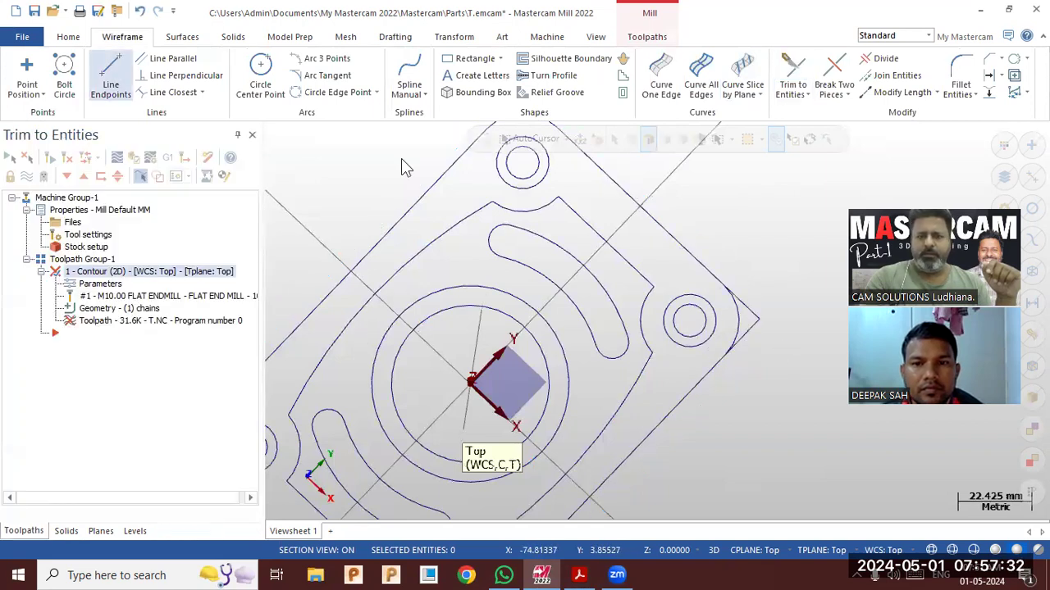
left_click(739, 321)
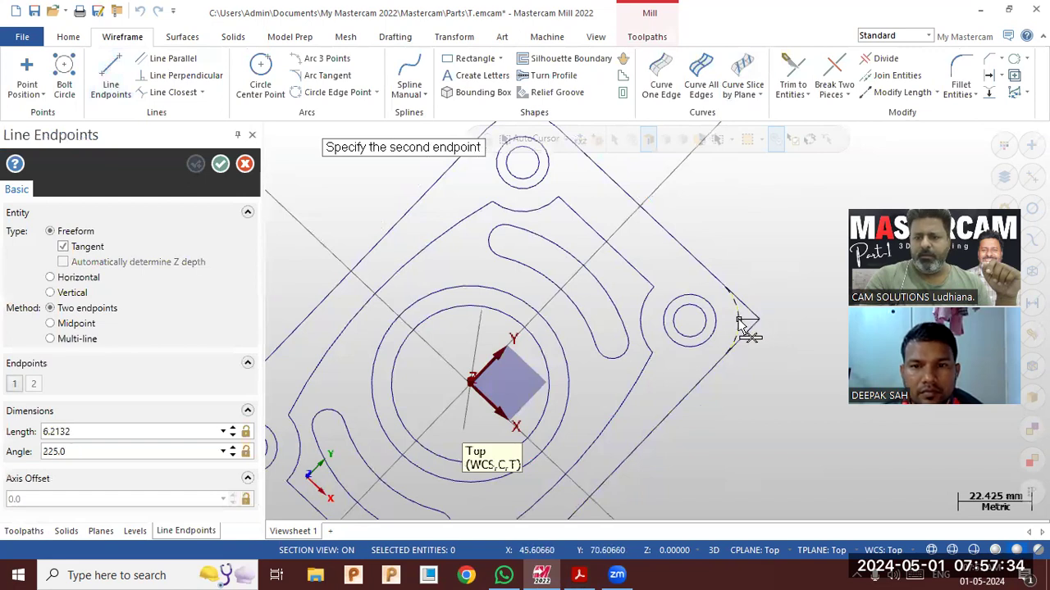
left_click(739, 320)
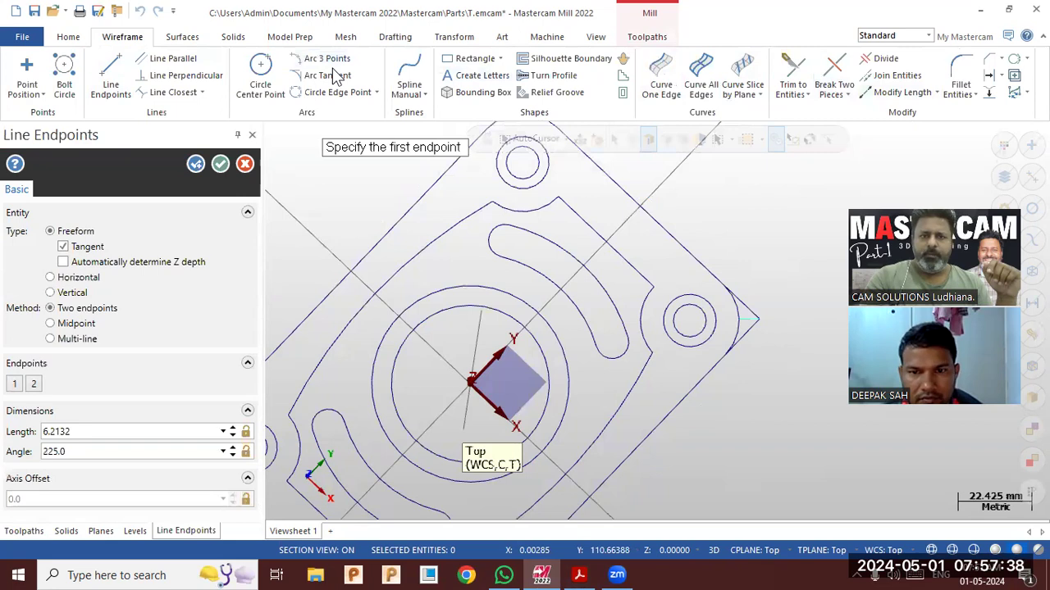
Add a parallel dimension along the short line between the sharp plate corner and the rounded corner arc.
left_click(398, 38)
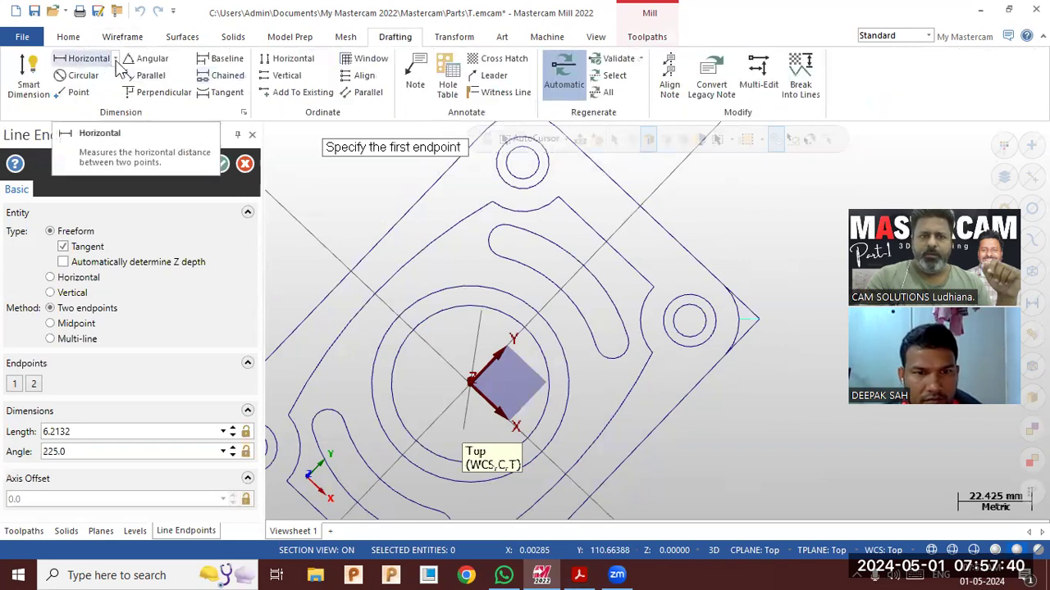
left_click(148, 75)
left_click(759, 321)
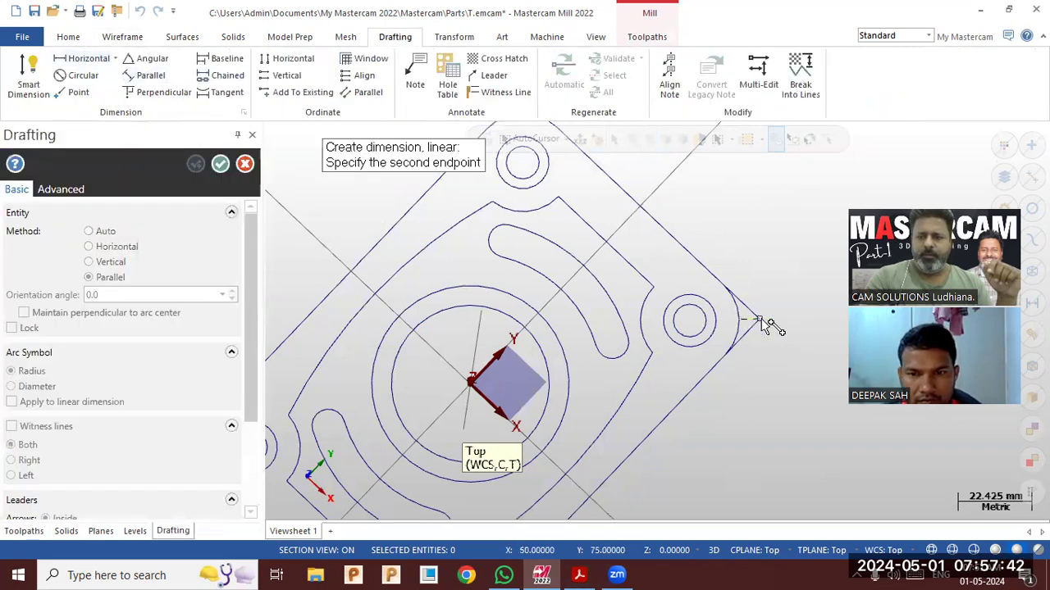
left_click(762, 321)
left_click(759, 287)
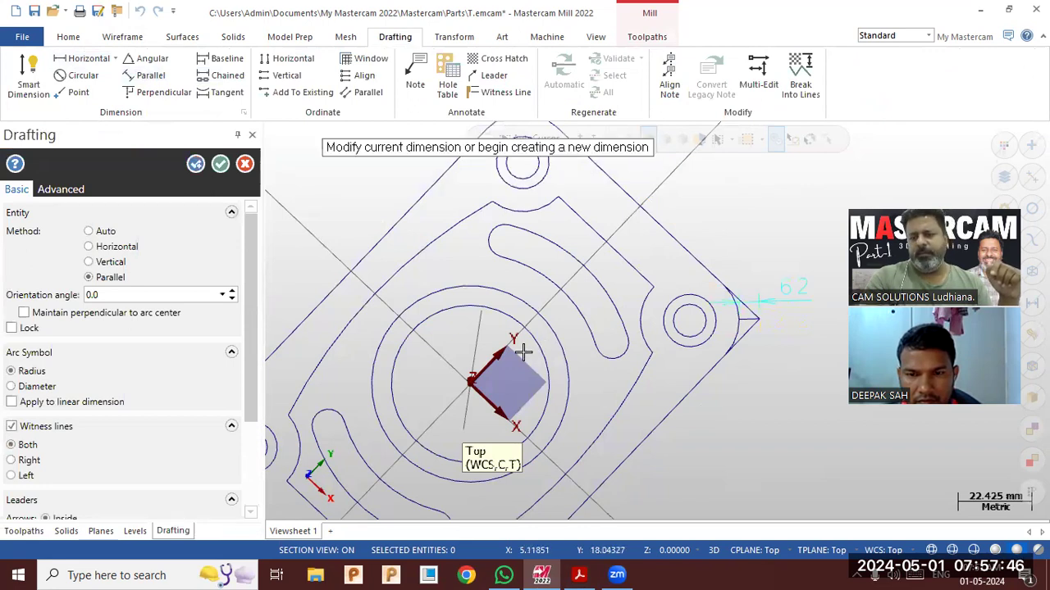
left_click(220, 164)
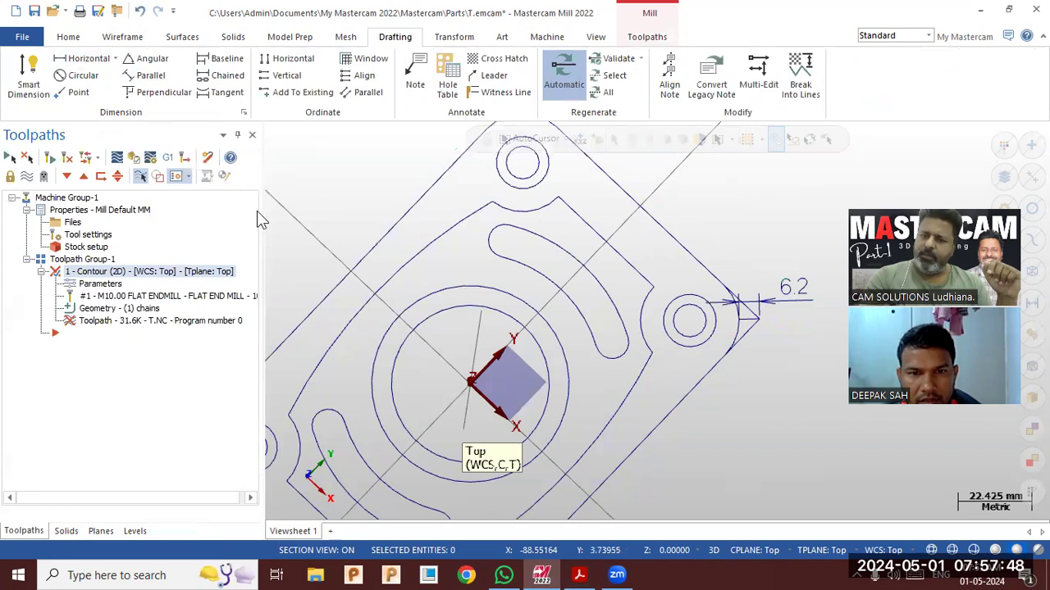
Delete the corner dimension and the short line joining the sharp corner to the arc.
left_click(795, 310)
key("Delete")
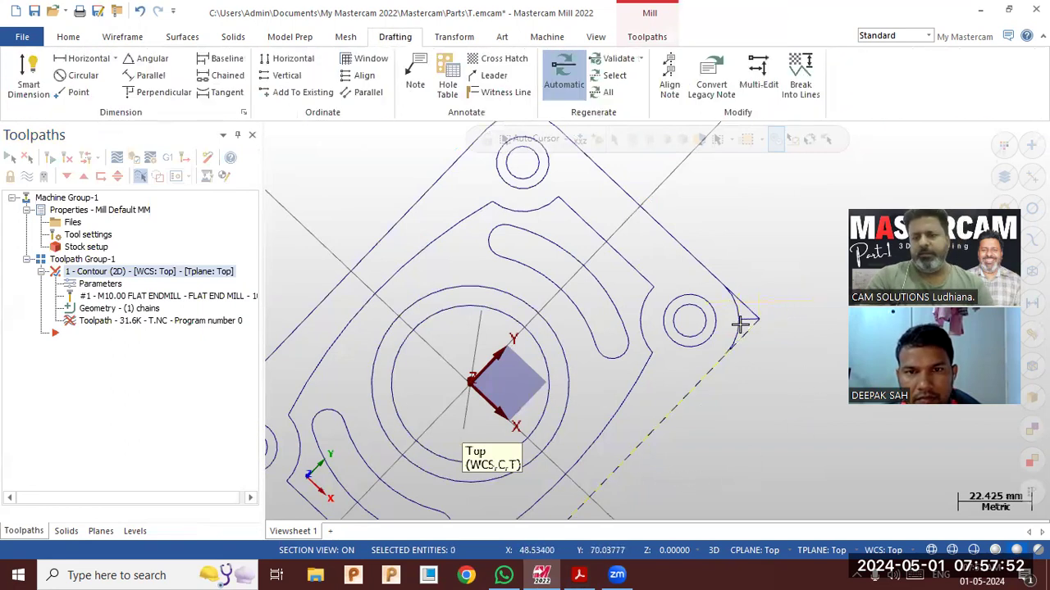
left_click(747, 318)
key("Delete")
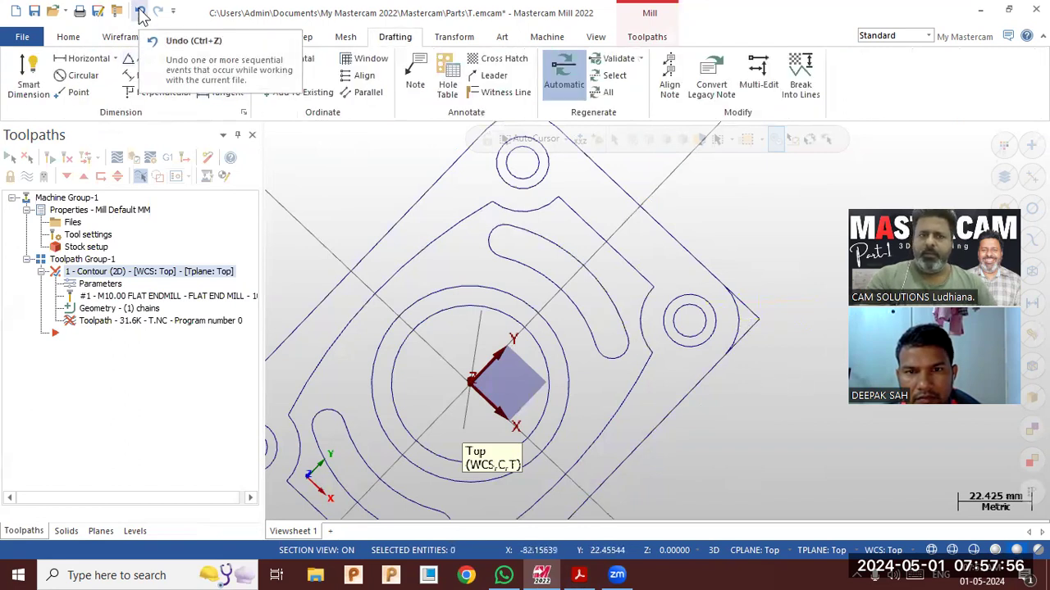
Trim the two outer plate edges back to the rounded corner arc with Divide, removing the sharp corner.
left_click(122, 37)
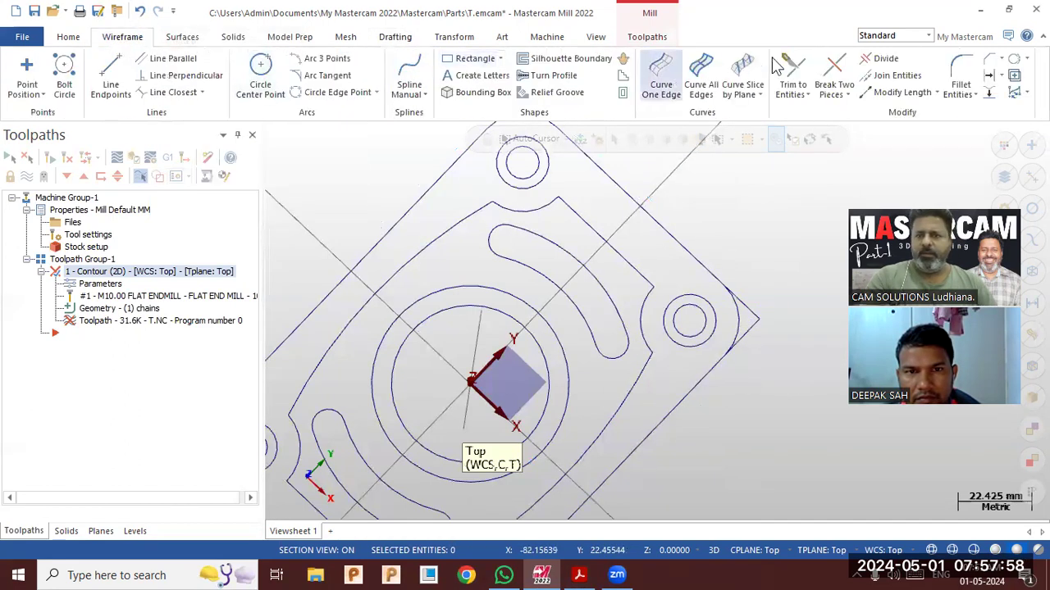
left_click(882, 58)
left_click(753, 335)
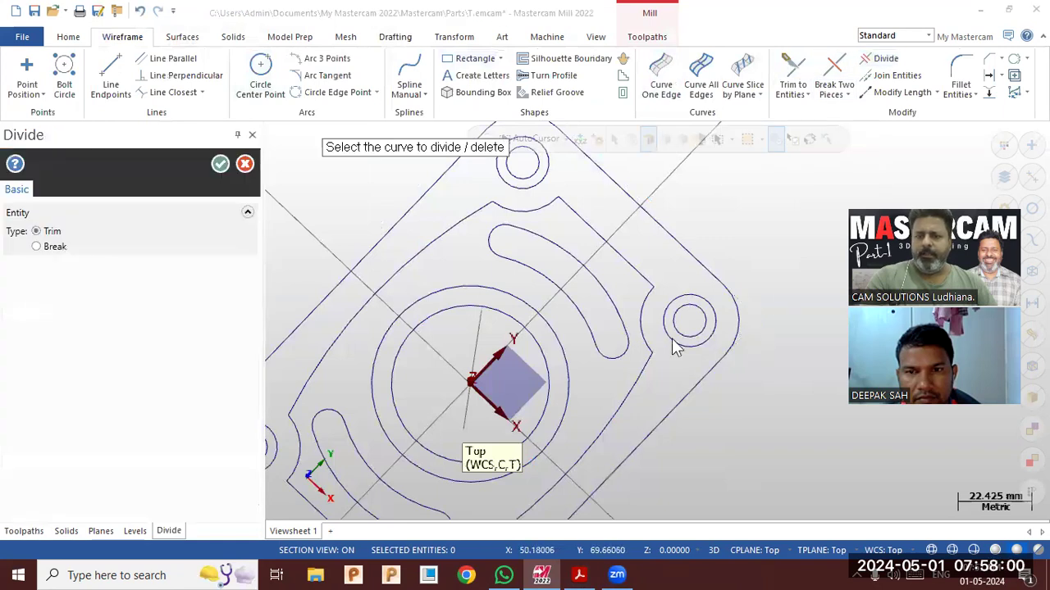
left_click(563, 320)
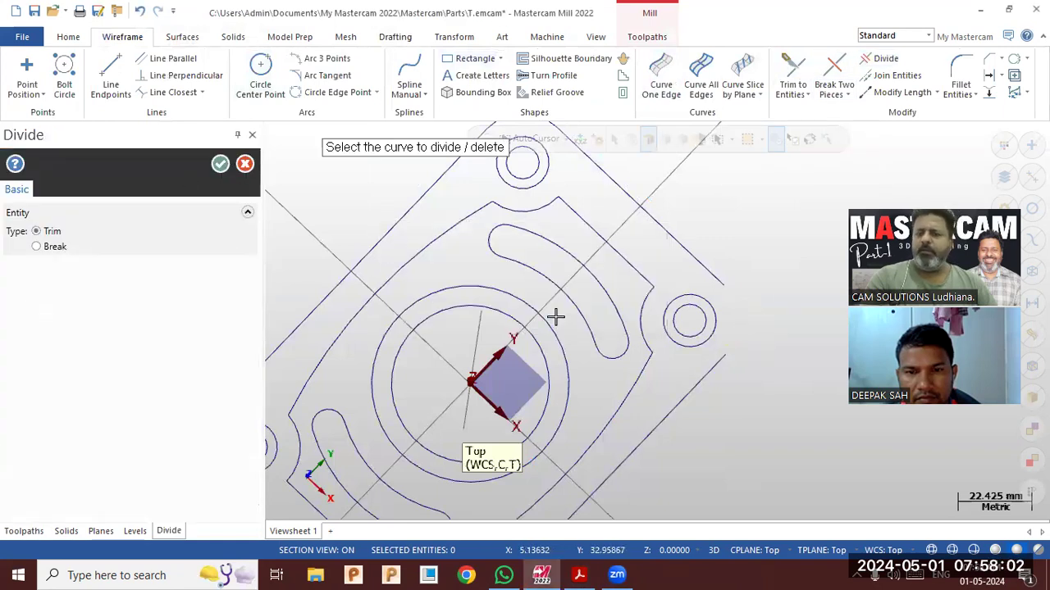
left_click(220, 164)
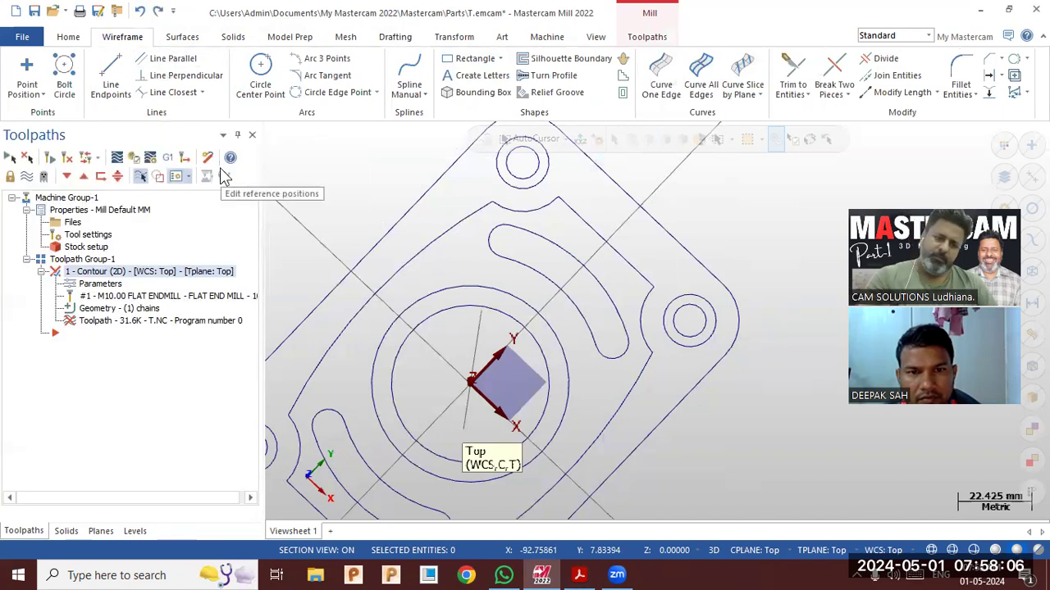
Enable multi passes on the contour with 4 rough passes at 2.0 spacing and regenerate the toolpath.
scroll(707, 271, "down", 3)
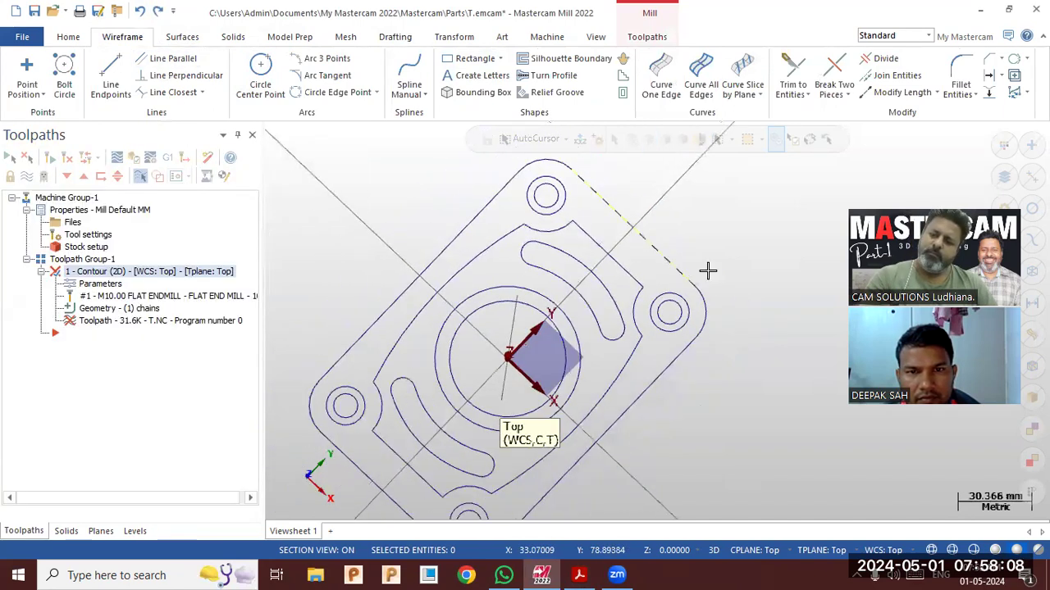
middle_click_drag(621, 348, 583, 289)
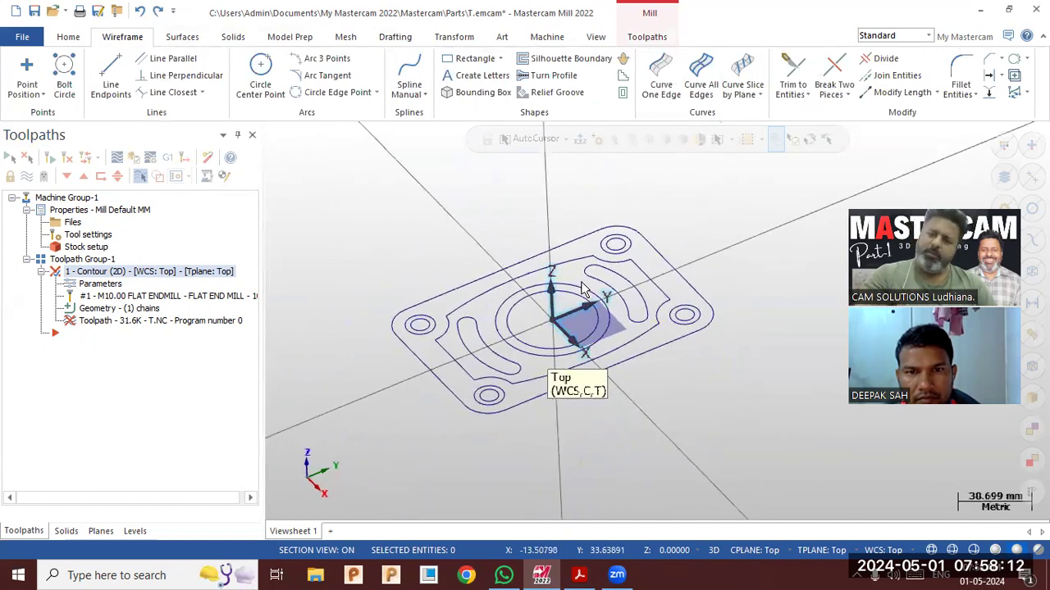
left_click(101, 285)
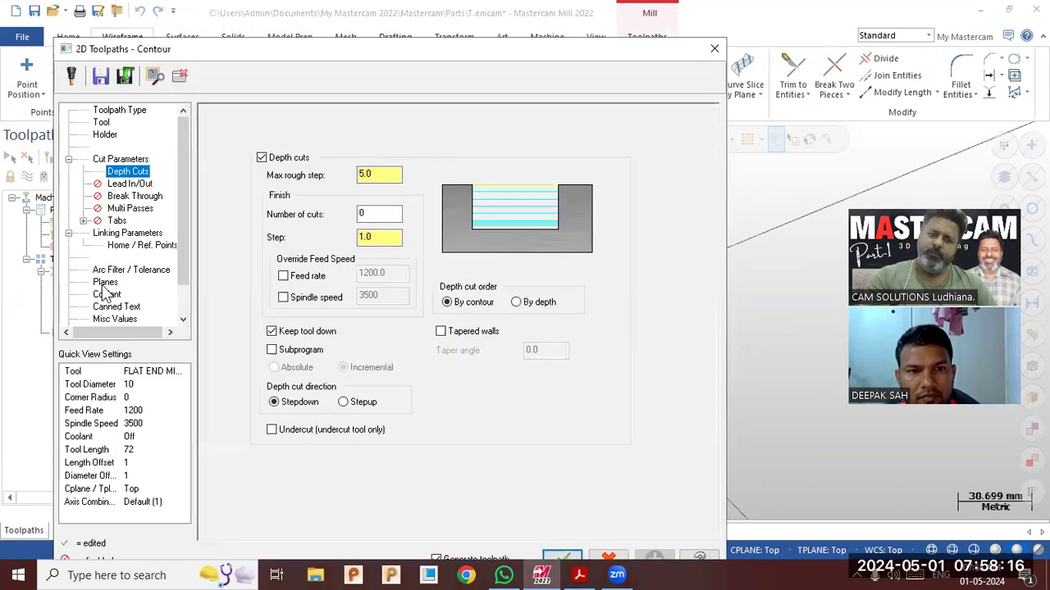
left_click(379, 178)
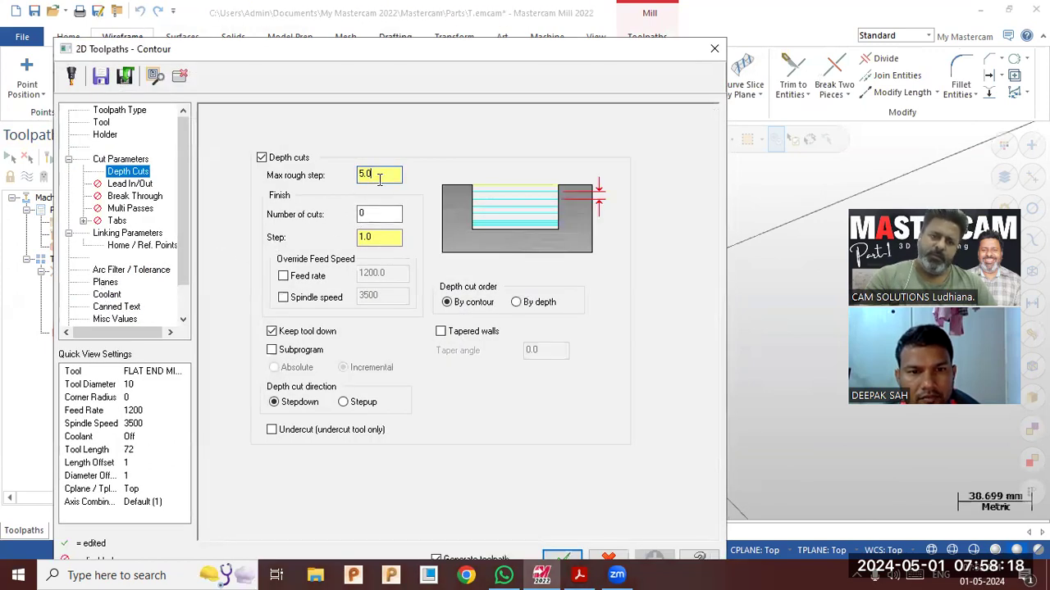
left_click(123, 210)
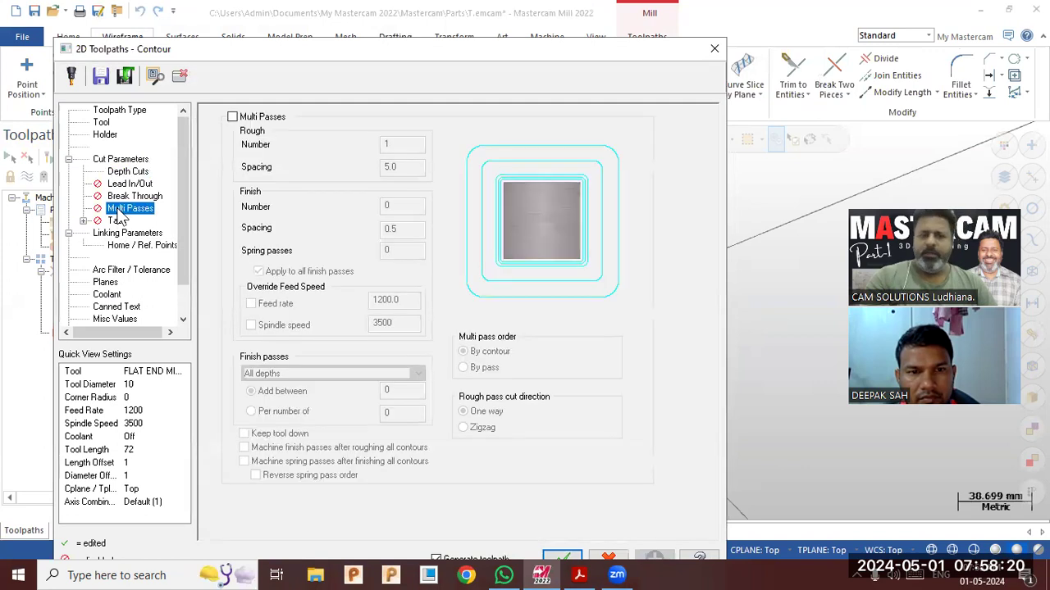
left_click(233, 117)
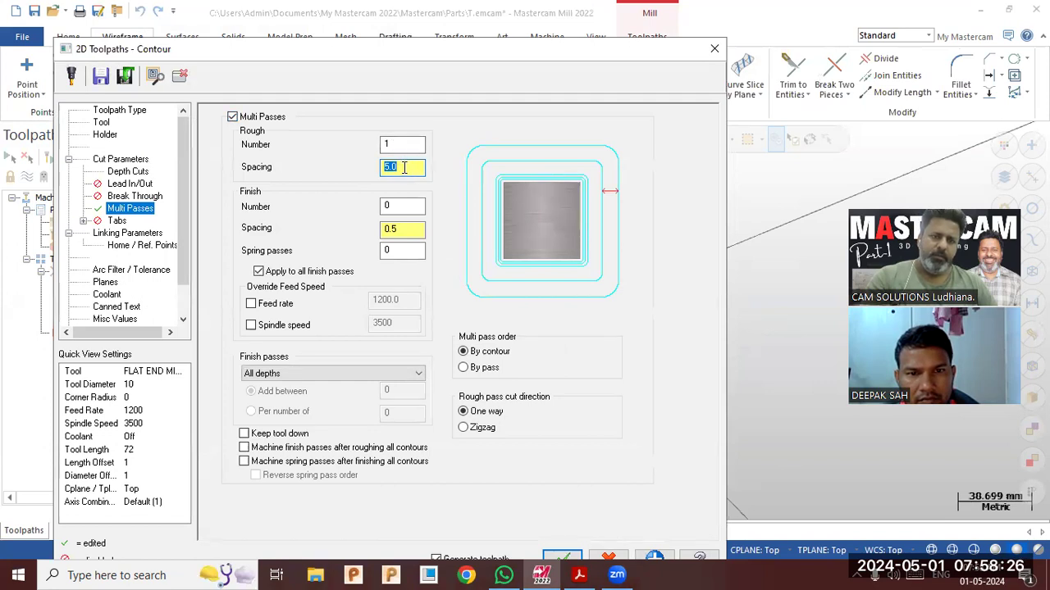
type("2")
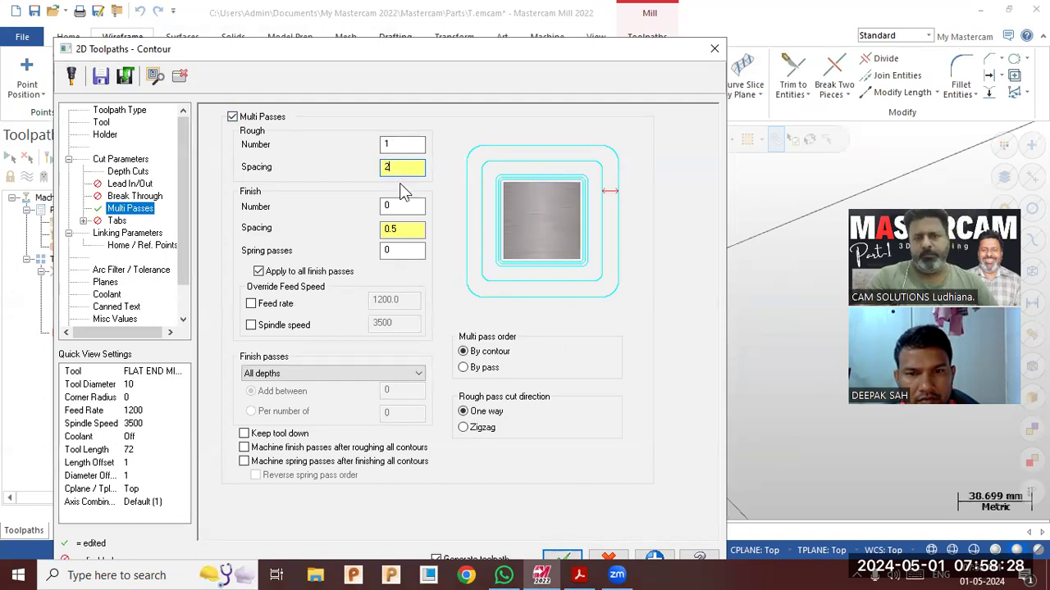
left_click(397, 145)
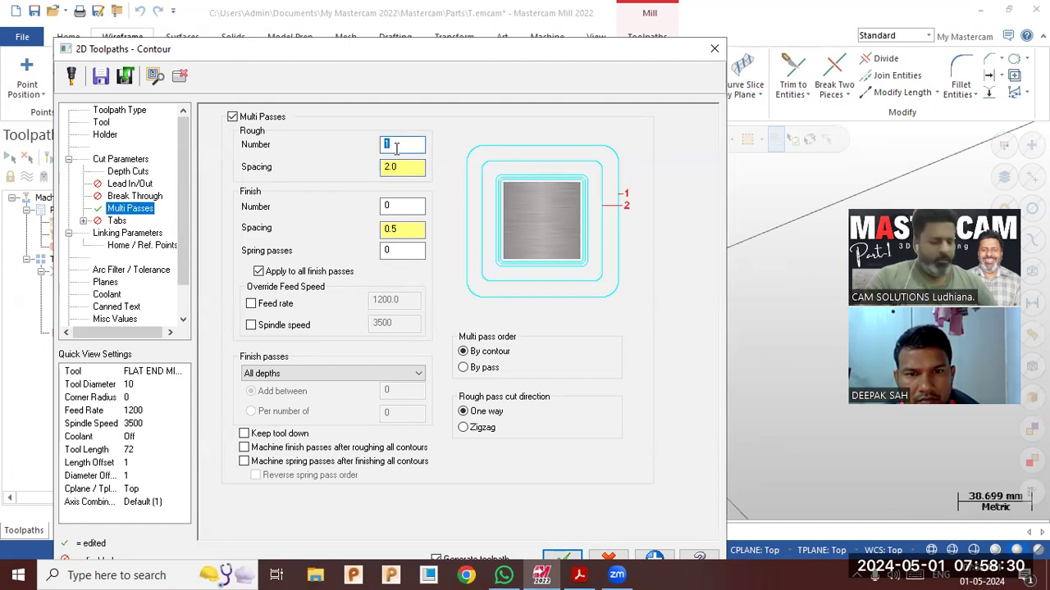
type("3")
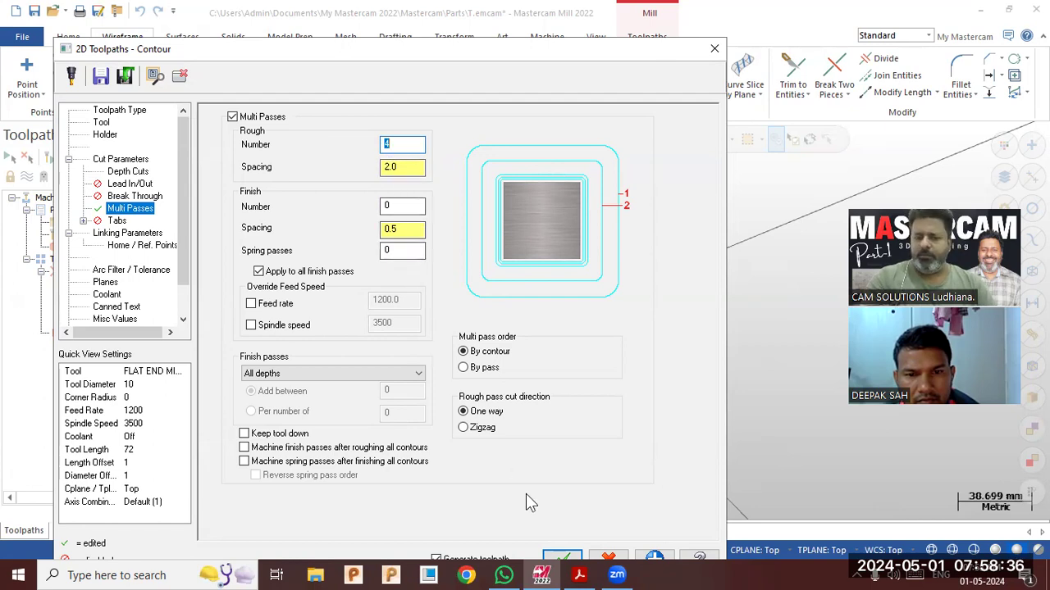
left_click(563, 558)
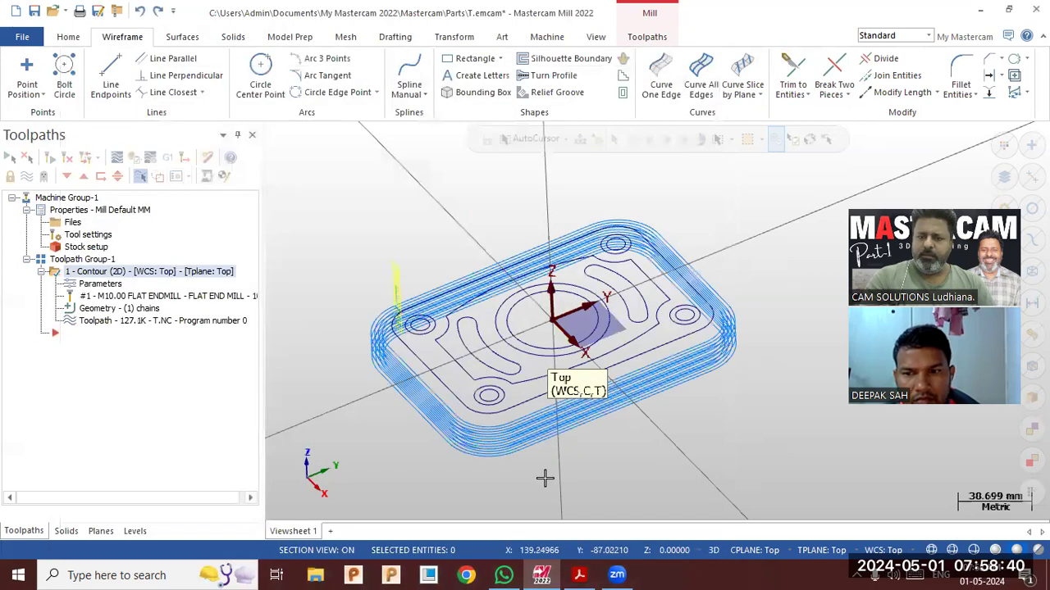
Check the multi-pass contour in top and isometric views and run the Verify simulation on the stock.
right_click(402, 265)
left_click(443, 345)
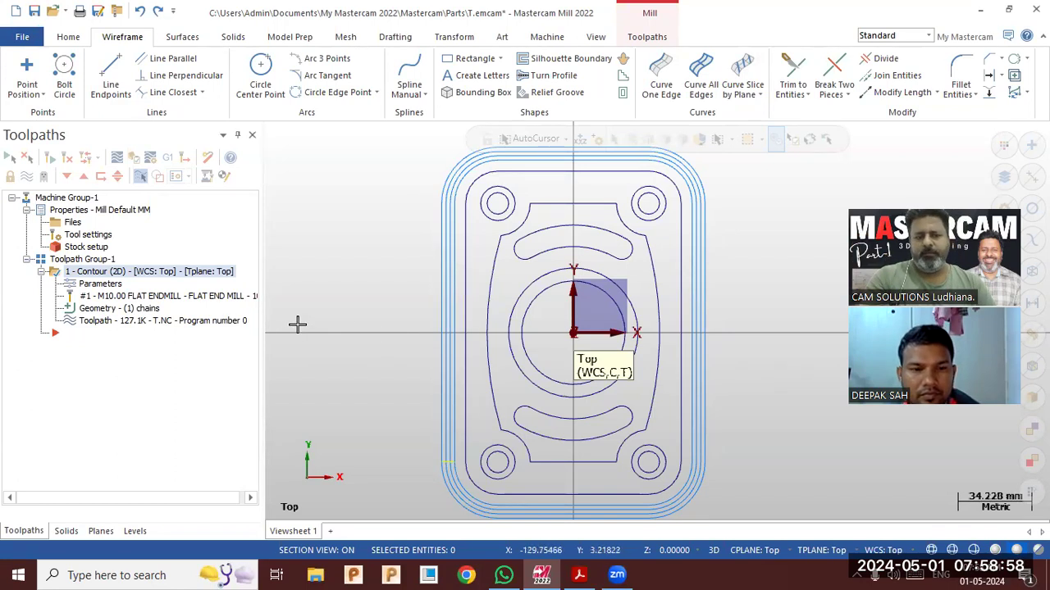
right_click(364, 302)
left_click(403, 421)
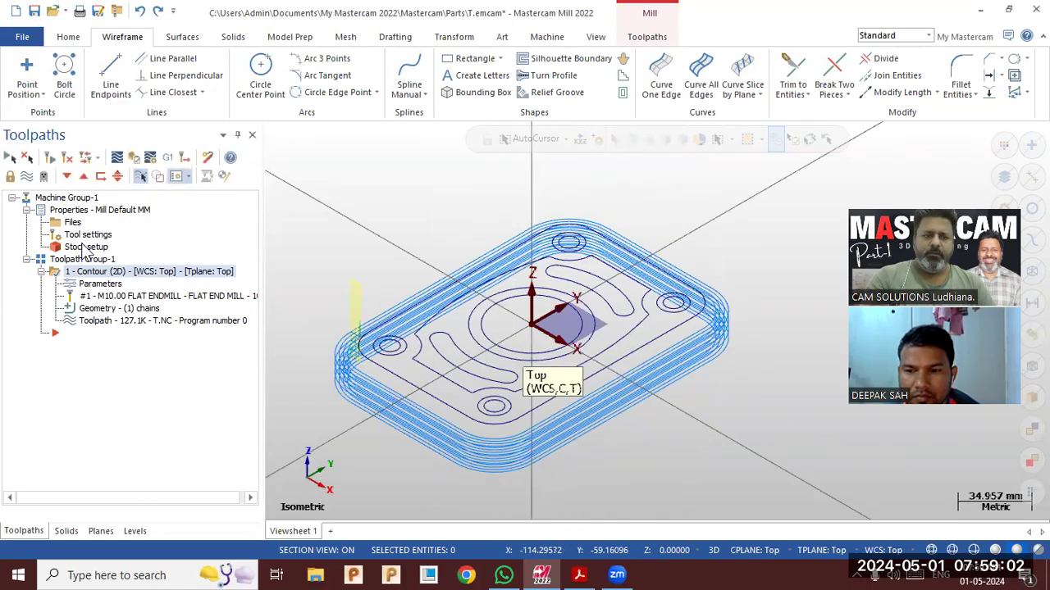
left_click(134, 159)
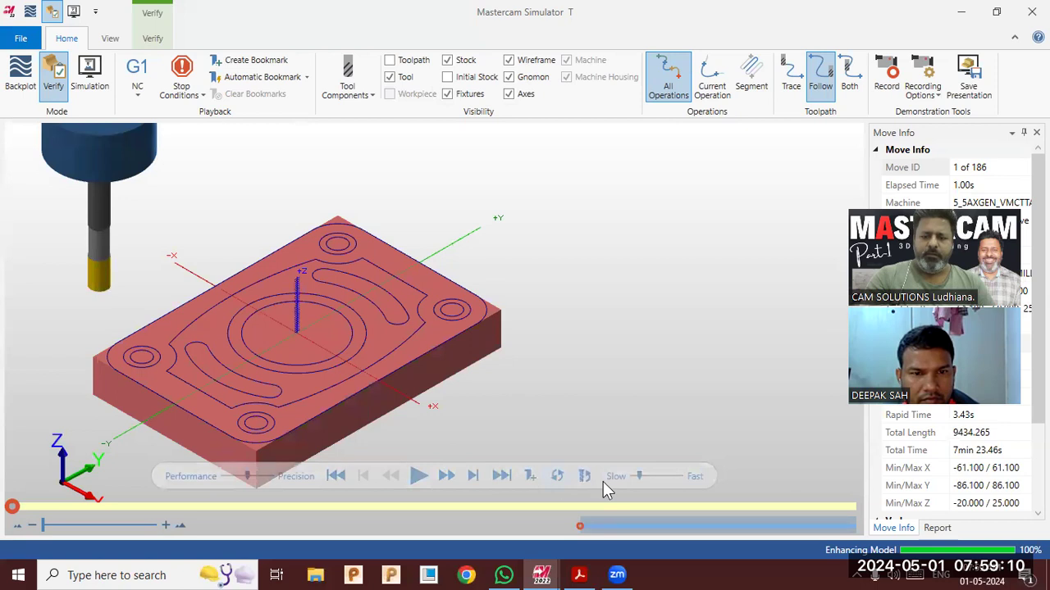
left_click(418, 476)
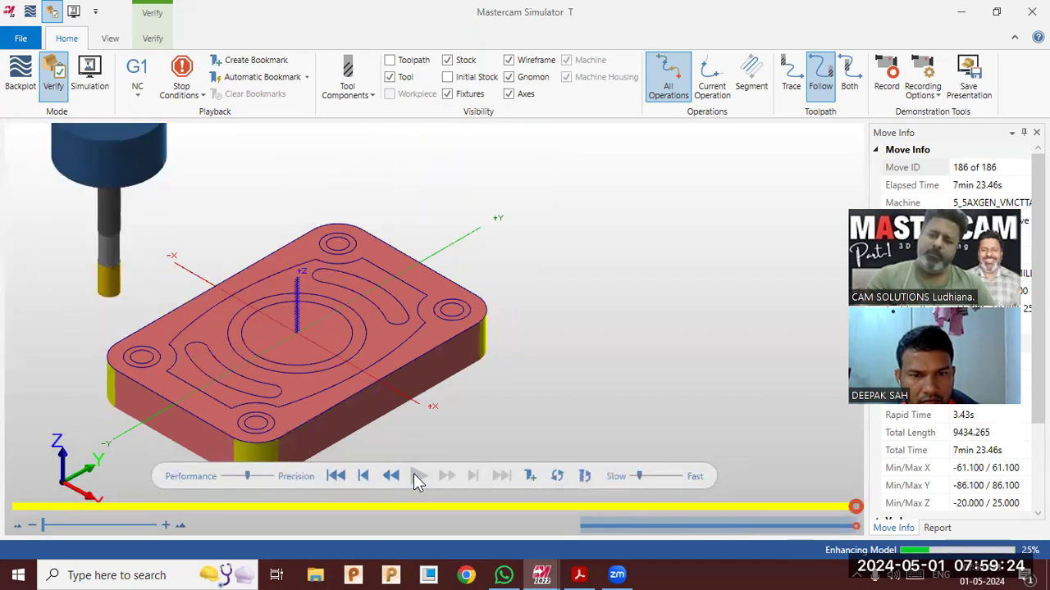
scroll(497, 282, "down", 3)
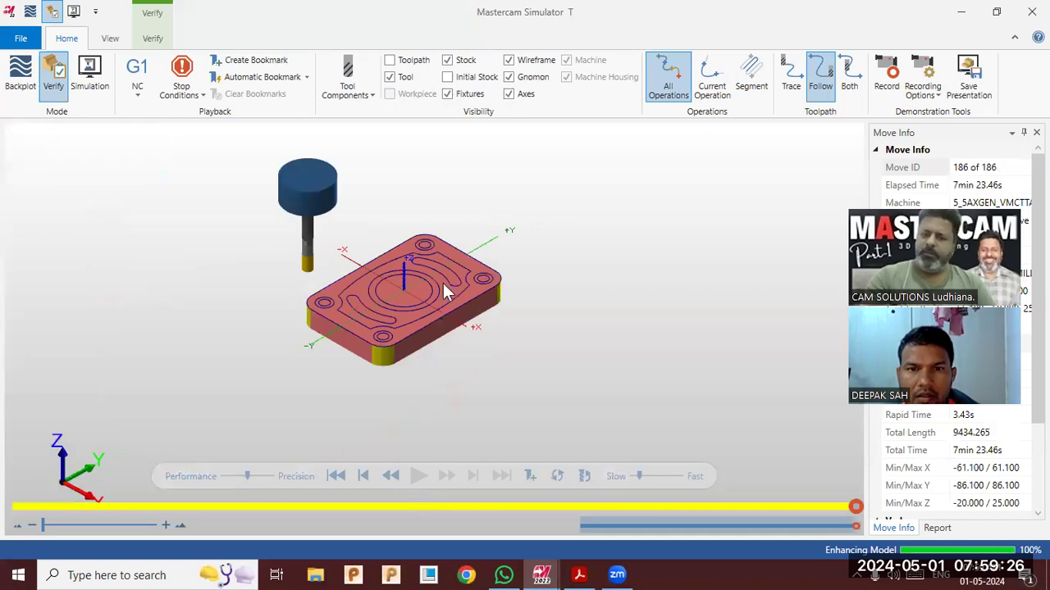
scroll(443, 286, "up", 2)
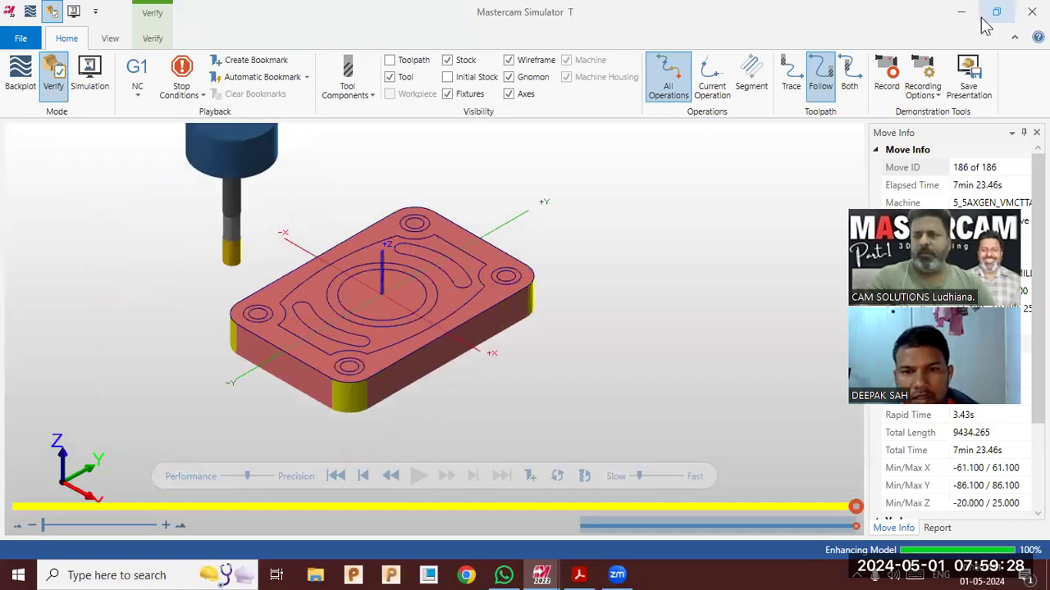
left_click(1025, 14)
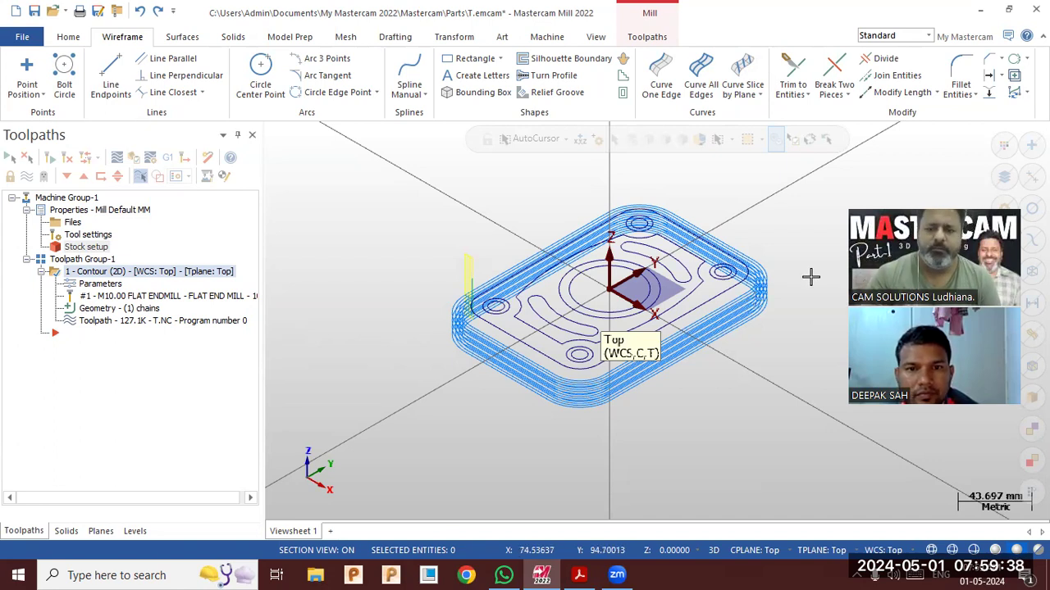
Inspect the spacing of the contour passes around the plate from the top and isometric views.
scroll(796, 244, "up", 4)
mouse_move(754, 226)
middle_mouse_down()
mouse_move(754, 237)
mouse_move(740, 235)
middle_mouse_up()
right_click(741, 234)
left_click(769, 319)
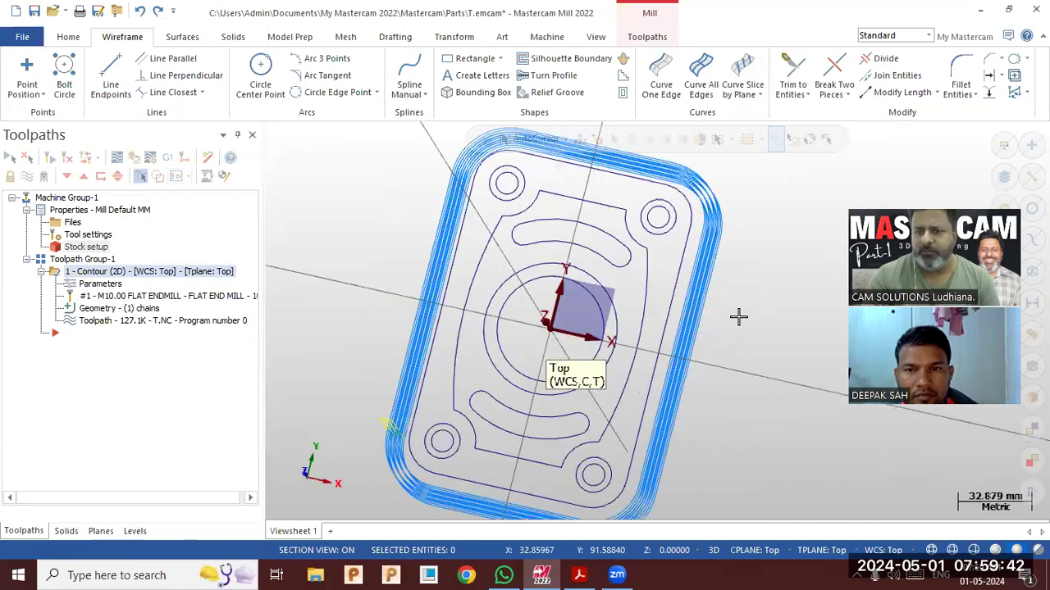
right_click(408, 326)
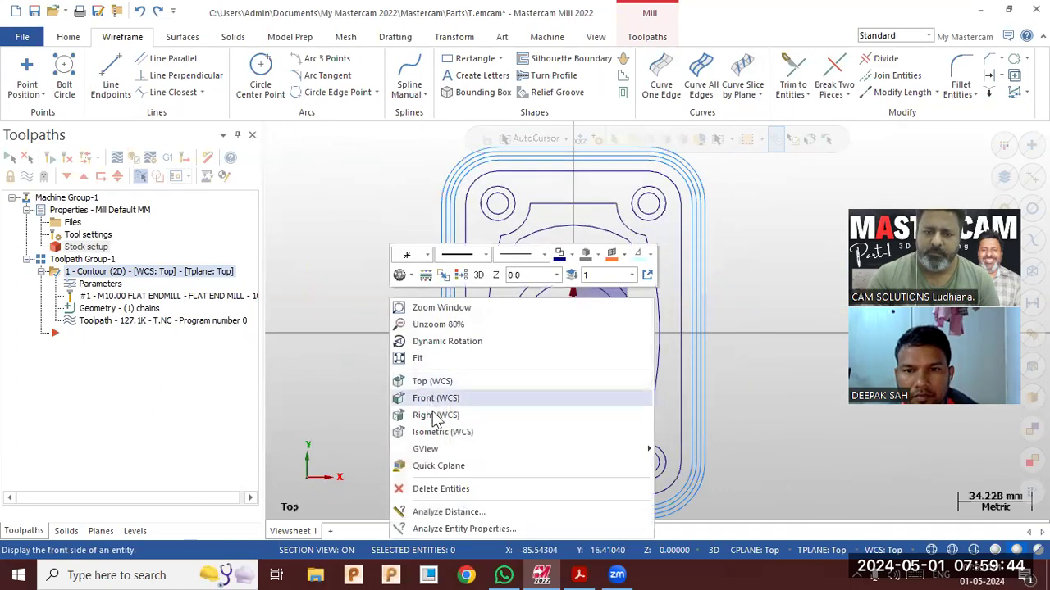
left_click(437, 432)
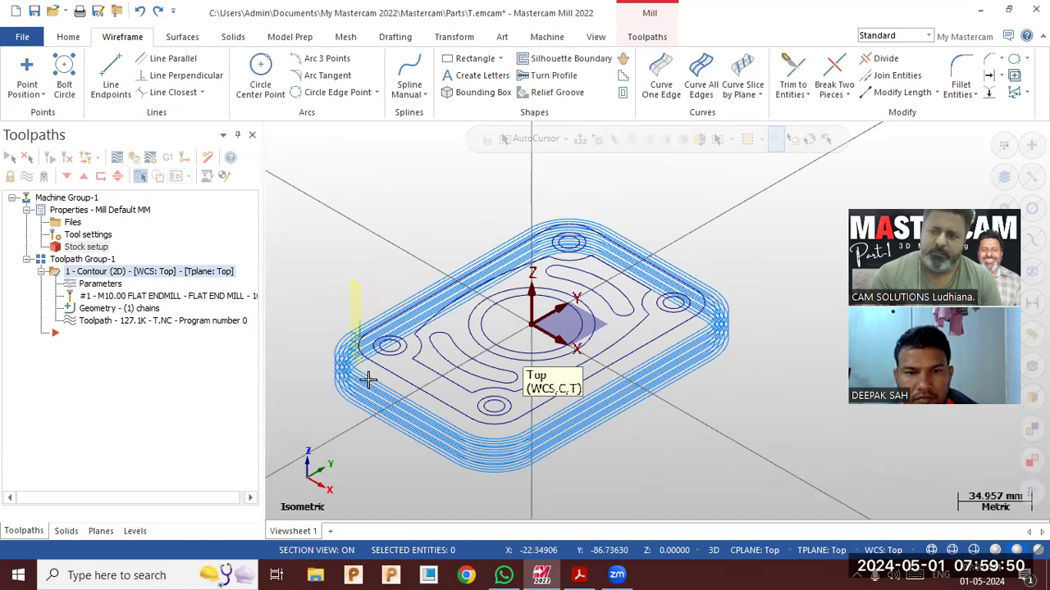
scroll(368, 379, "up", 1)
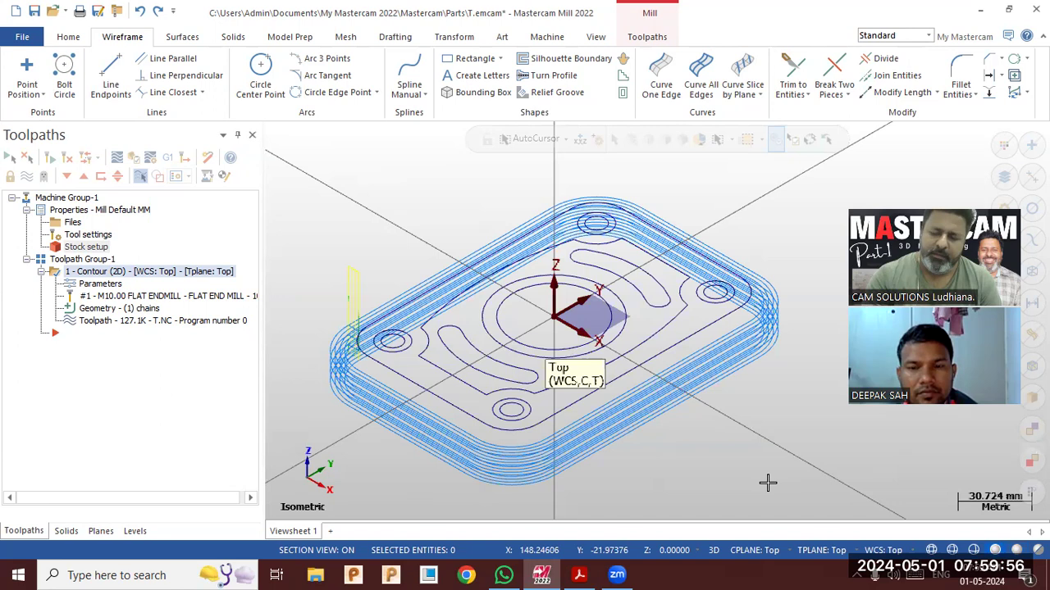
Check the reference drawing, start a 2D Area Mill toolpath, and chain and preview the plate's outer profile as the machining region.
left_click(579, 575)
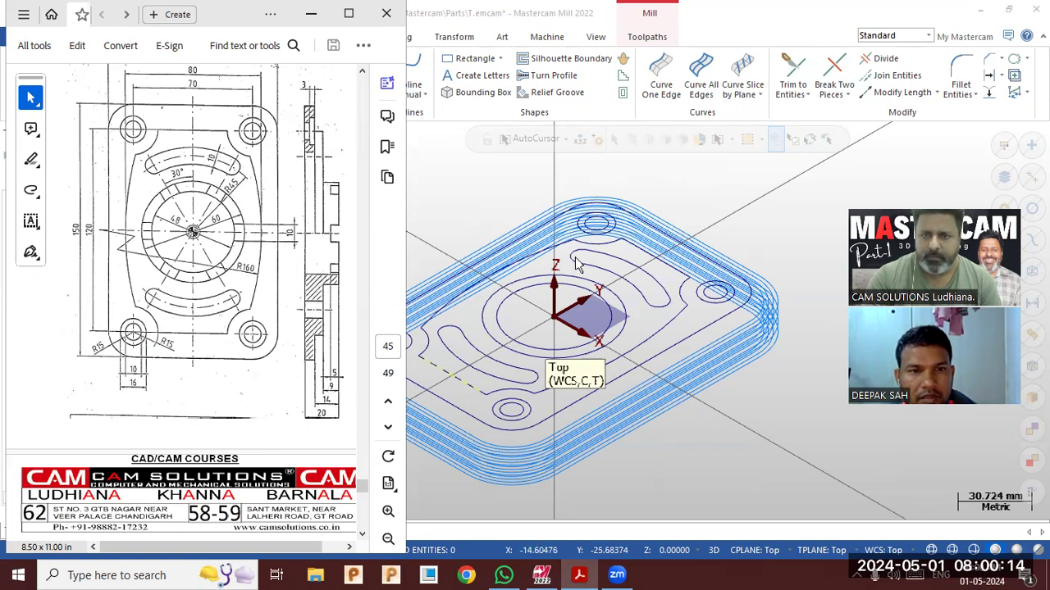
left_click(691, 178)
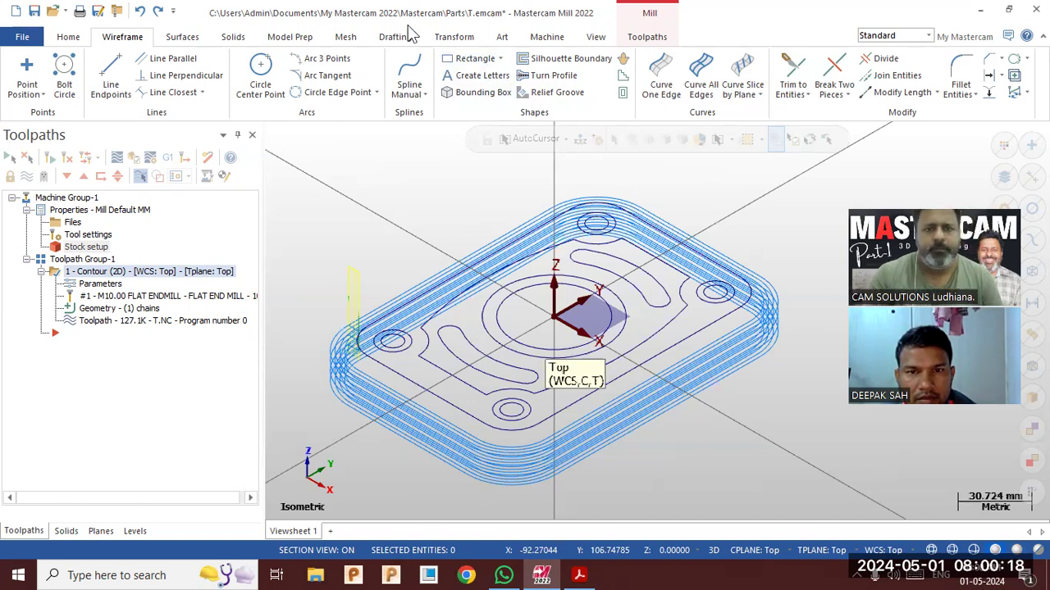
left_click(656, 36)
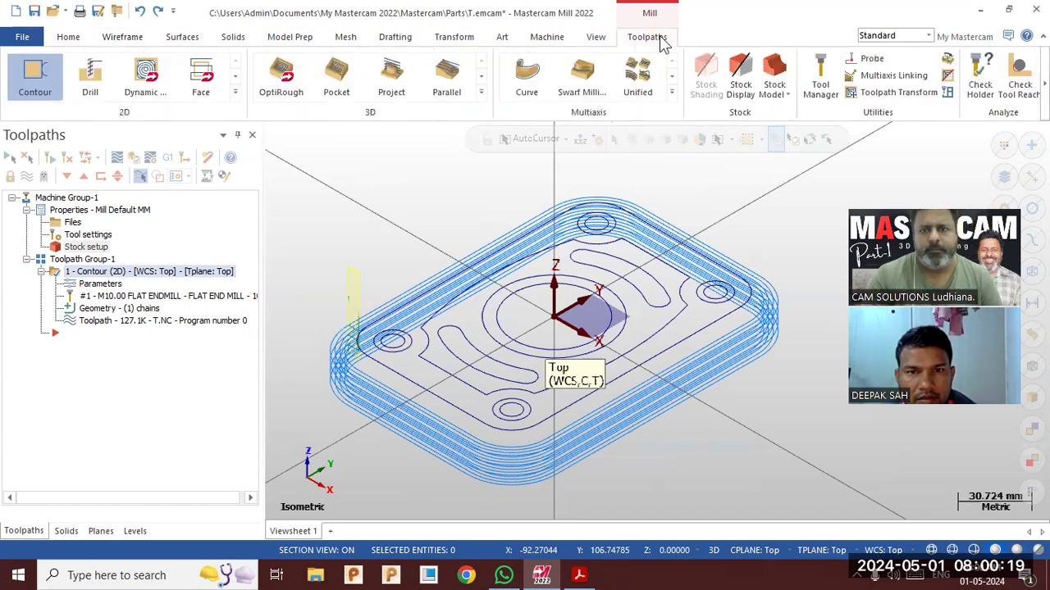
left_click(235, 92)
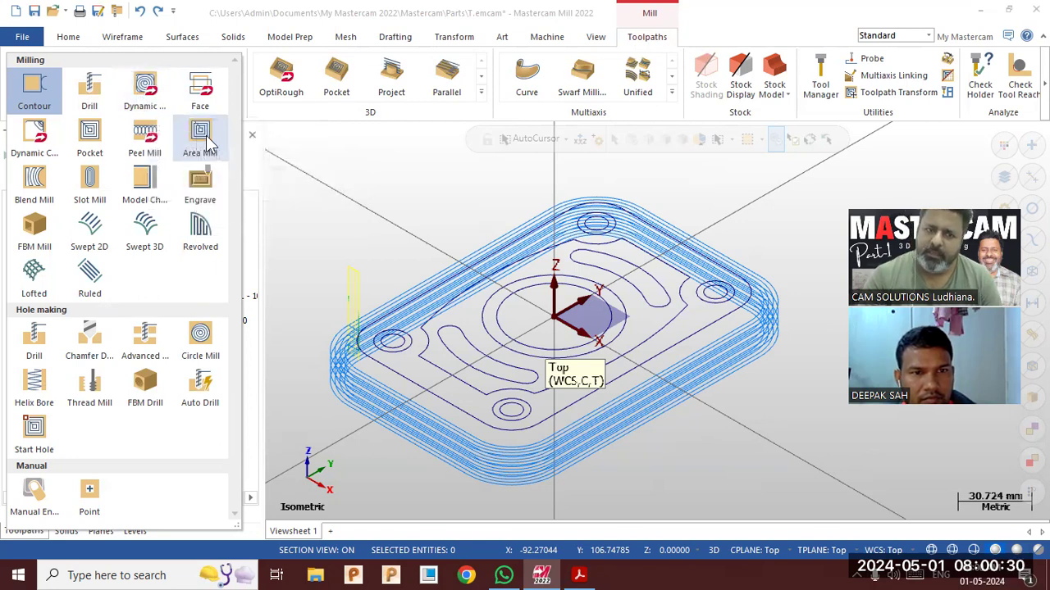
left_click(205, 135)
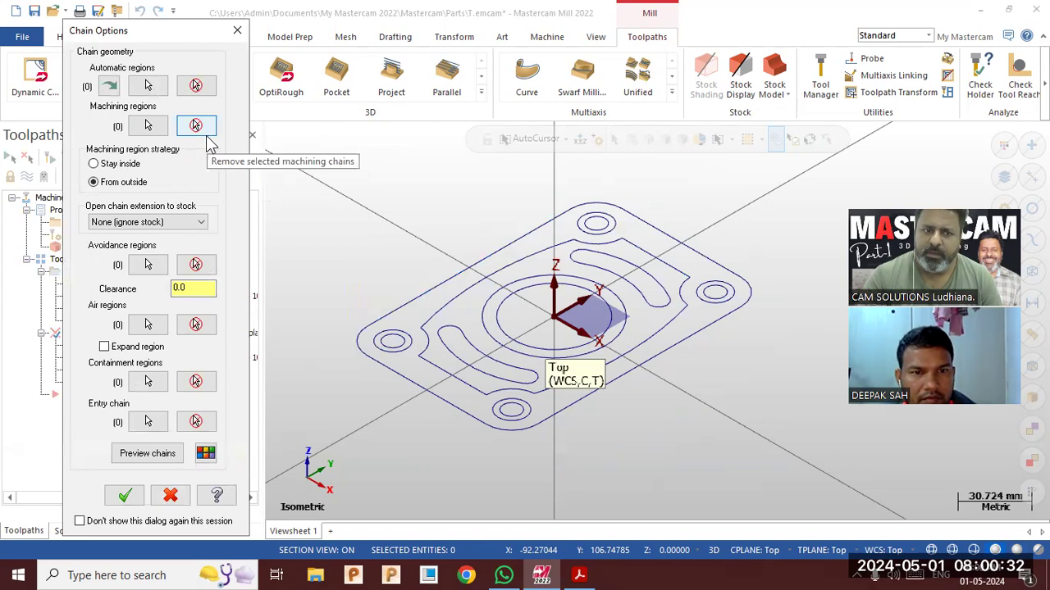
left_click(147, 127)
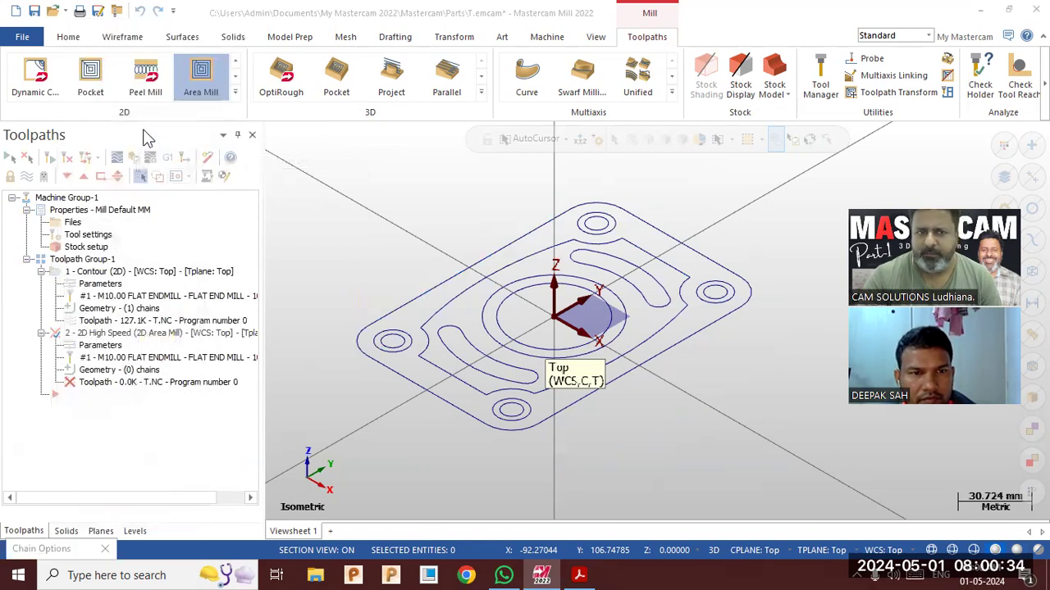
left_click(434, 394)
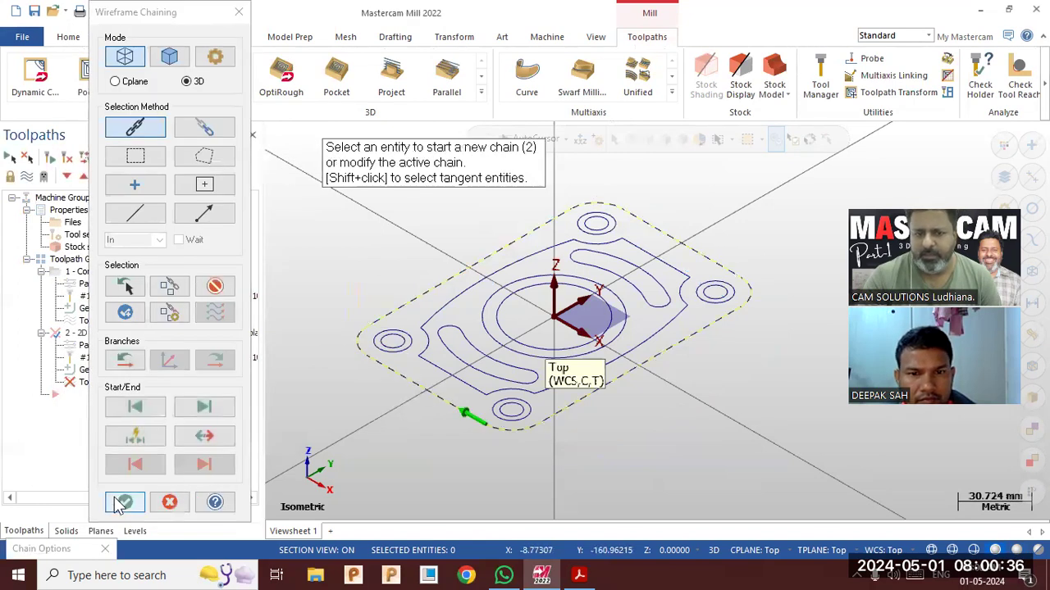
left_click(125, 501)
left_click(158, 459)
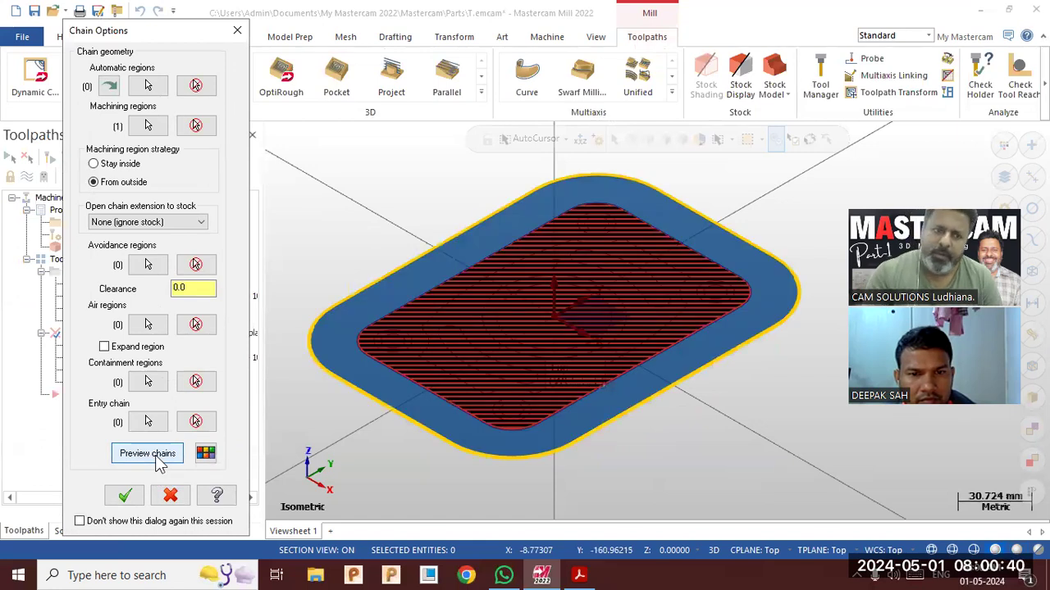
Add the larger central circle as an avoidance region and preview the chains.
left_click(147, 264)
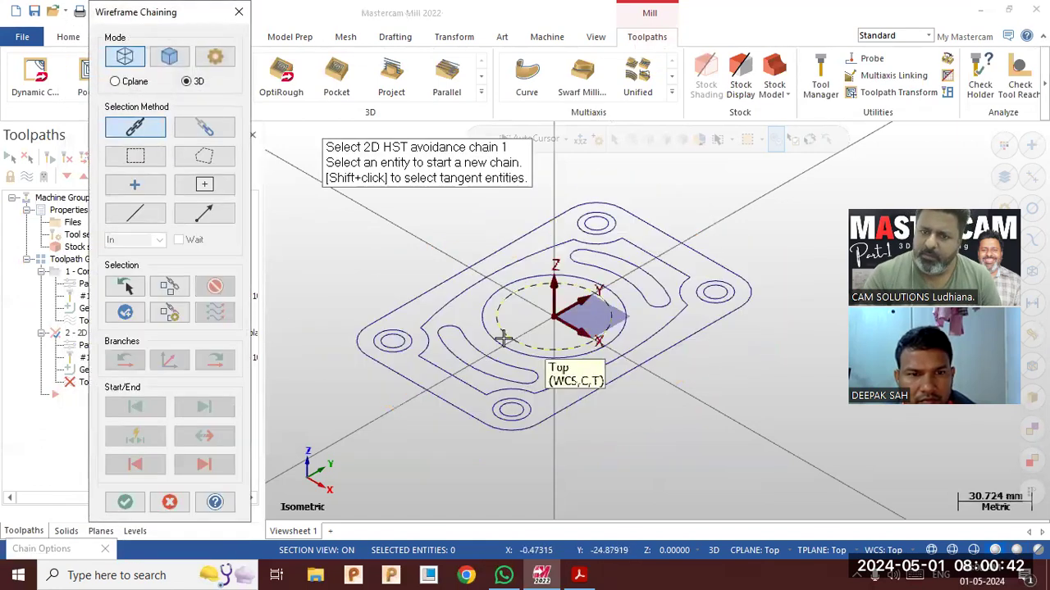
left_click(498, 336)
left_click(125, 501)
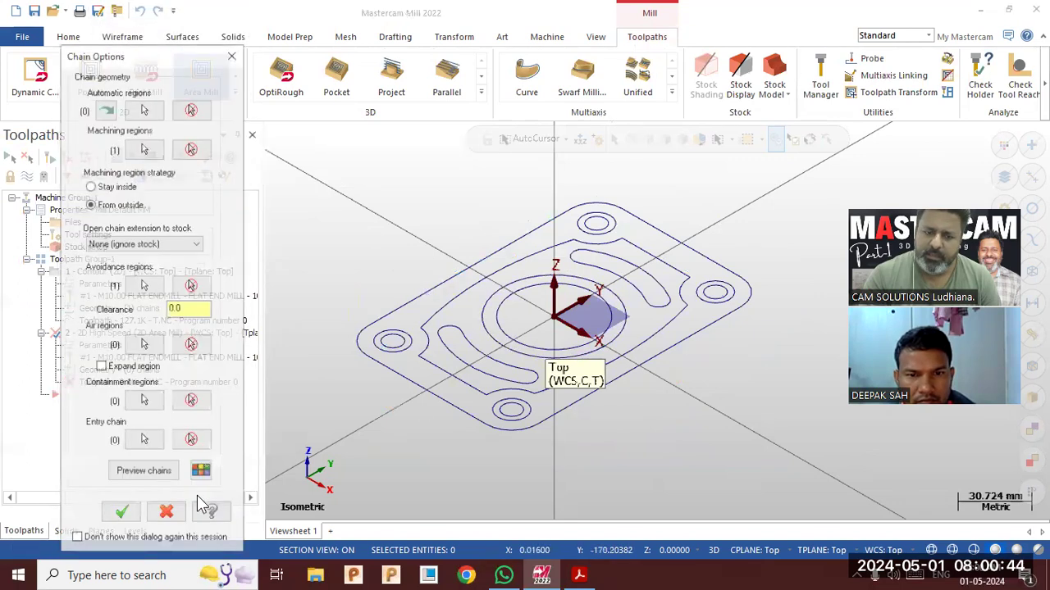
left_click(169, 461)
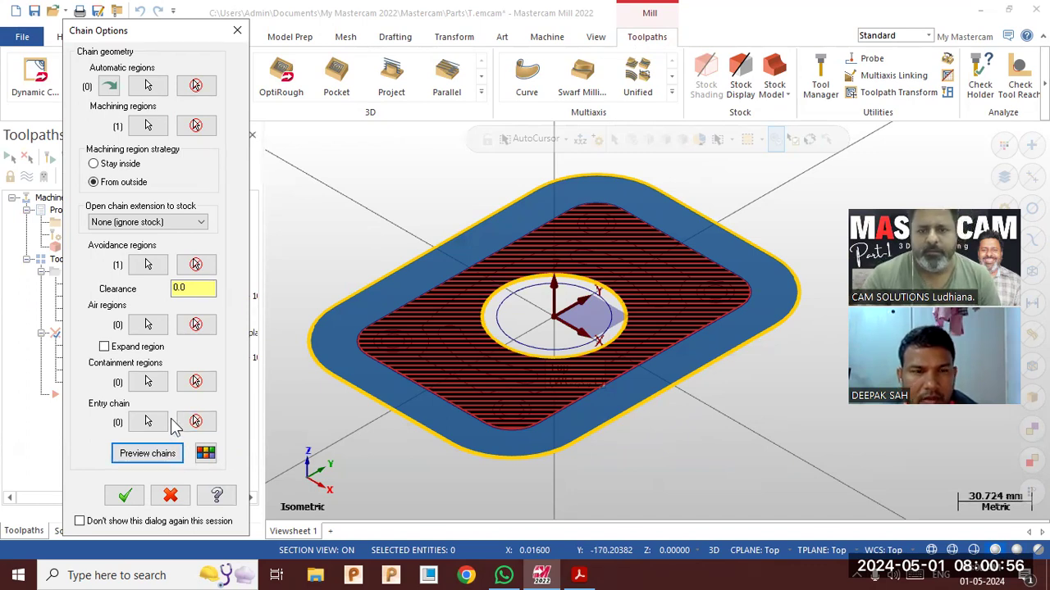
Preview the Stay inside machining region strategy, return to From outside, and preview the chains again.
left_click(95, 164)
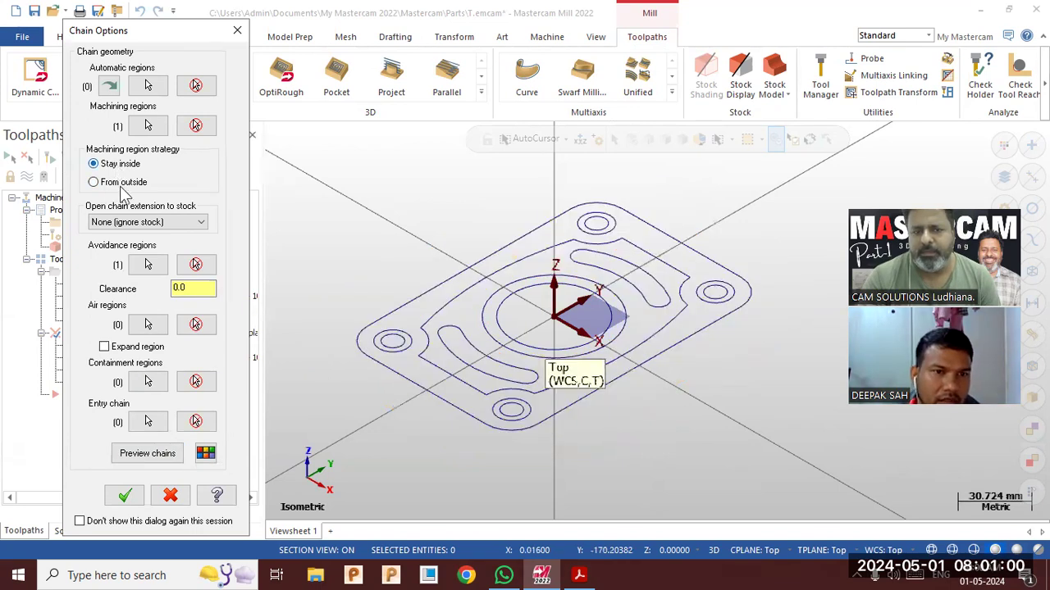
left_click(141, 459)
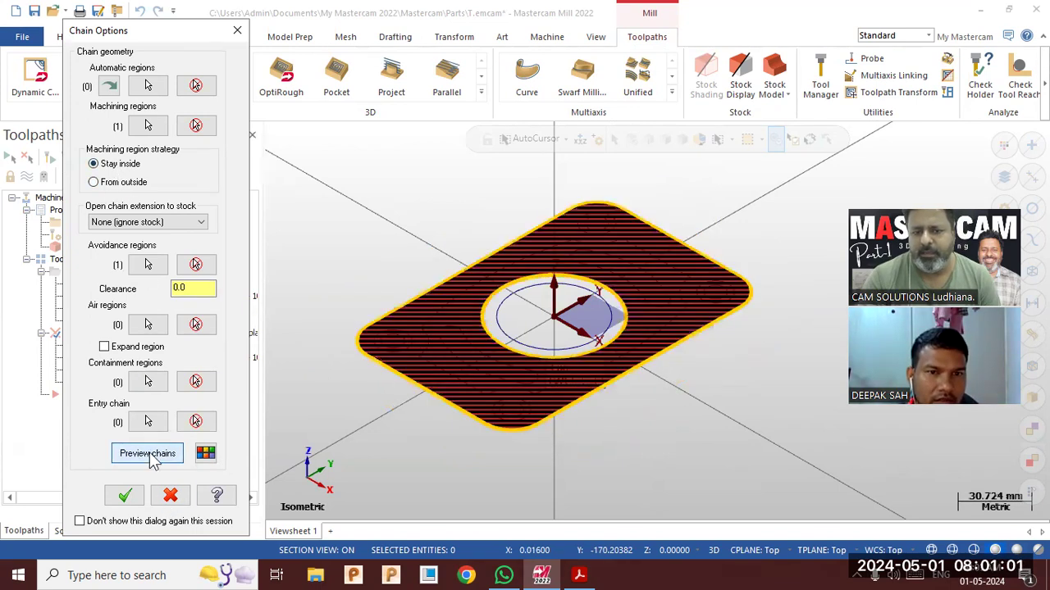
left_click(124, 185)
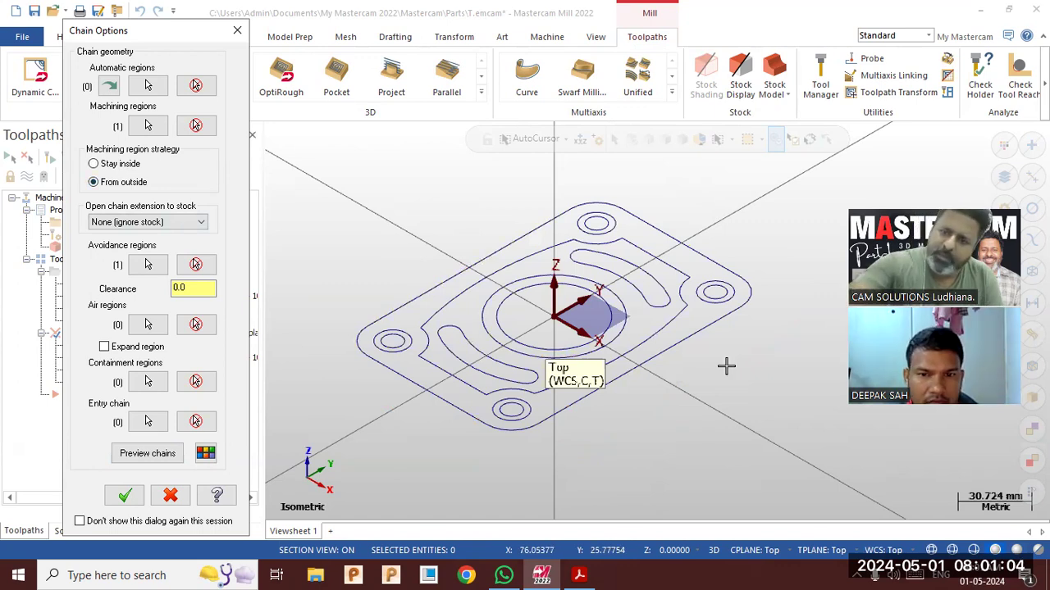
left_click(167, 453)
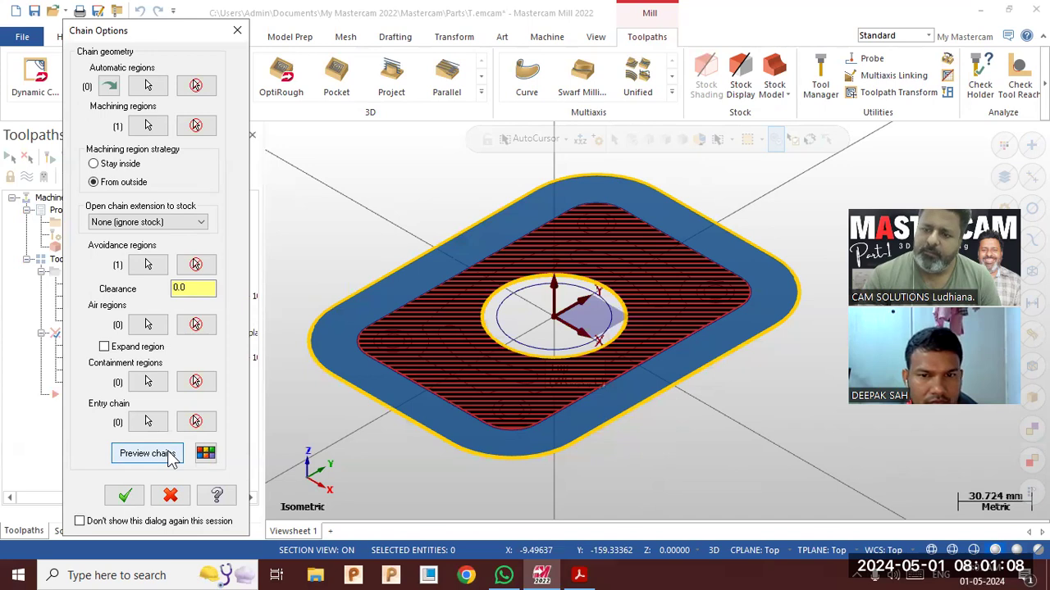
Accept the chain options and select the 10 mm flat end mill for the Area Mill toolpath.
left_click(124, 495)
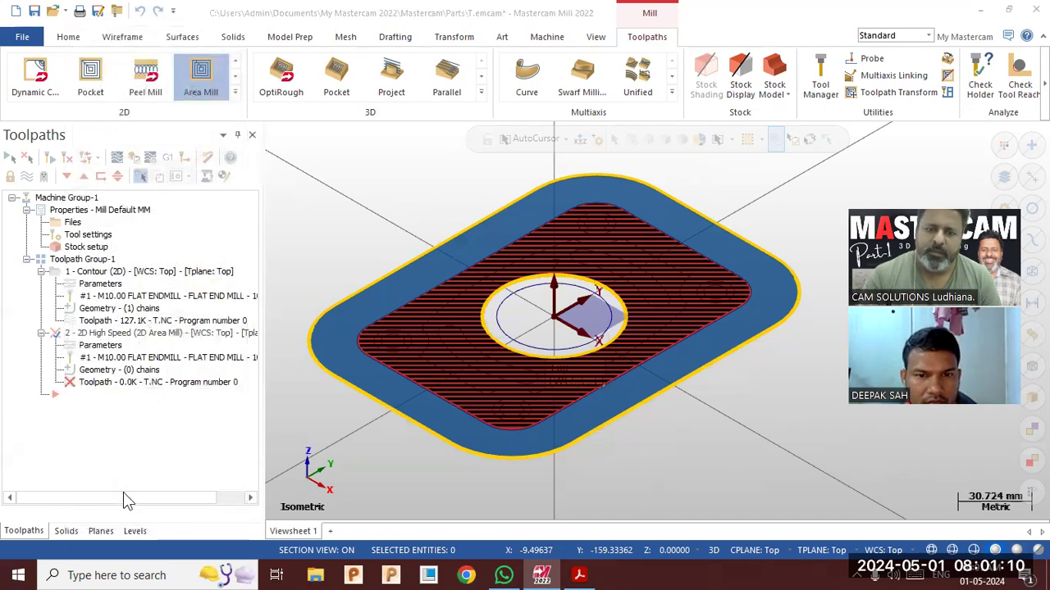
left_click(101, 123)
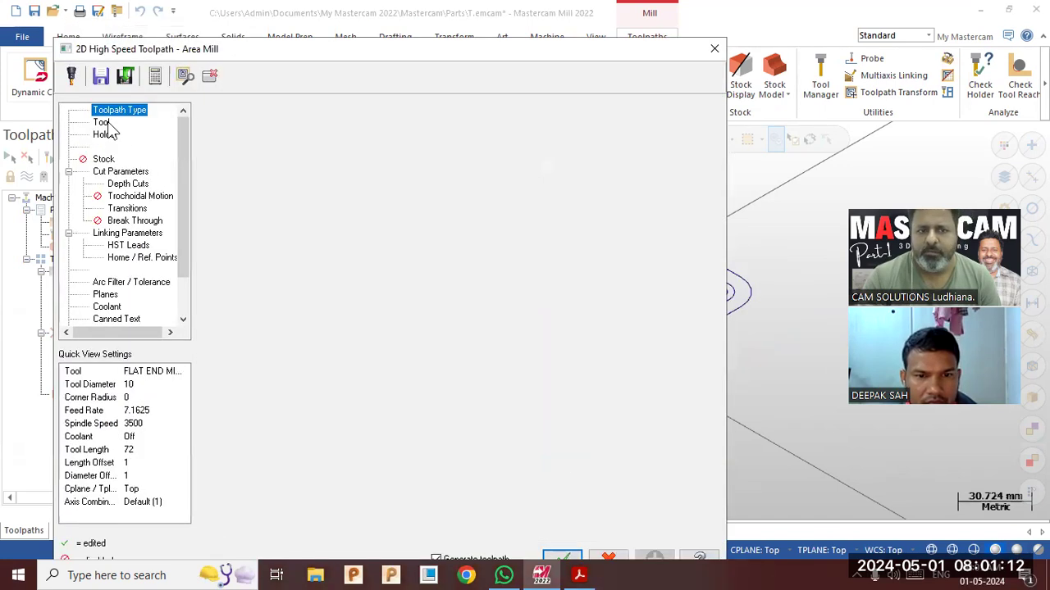
left_click(277, 154)
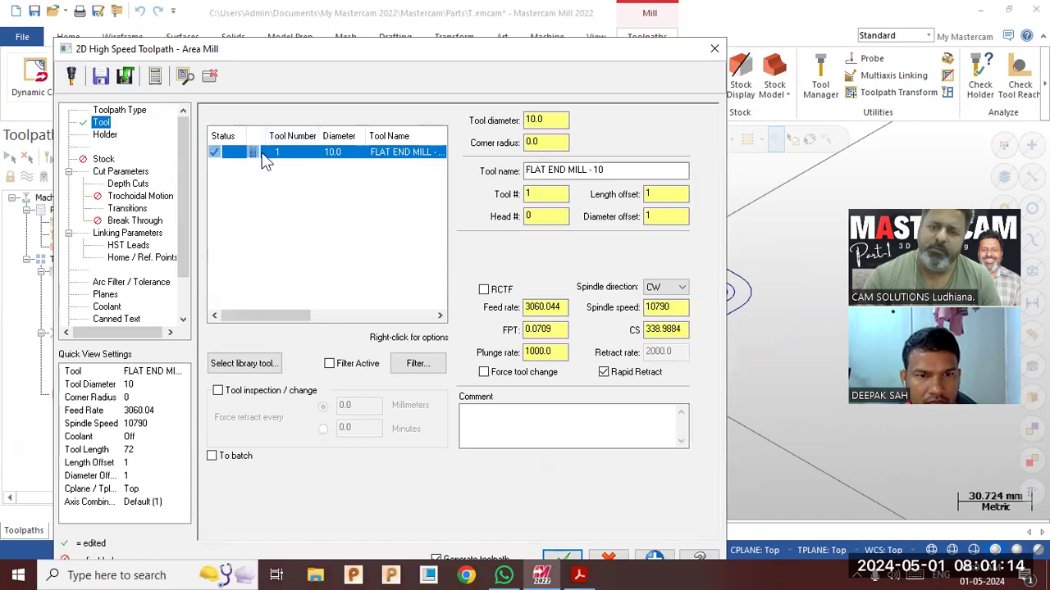
Set the feed plane and depth to Absolute in the linking parameters, check the drawing, and set the depth to -9.0.
left_click(119, 172)
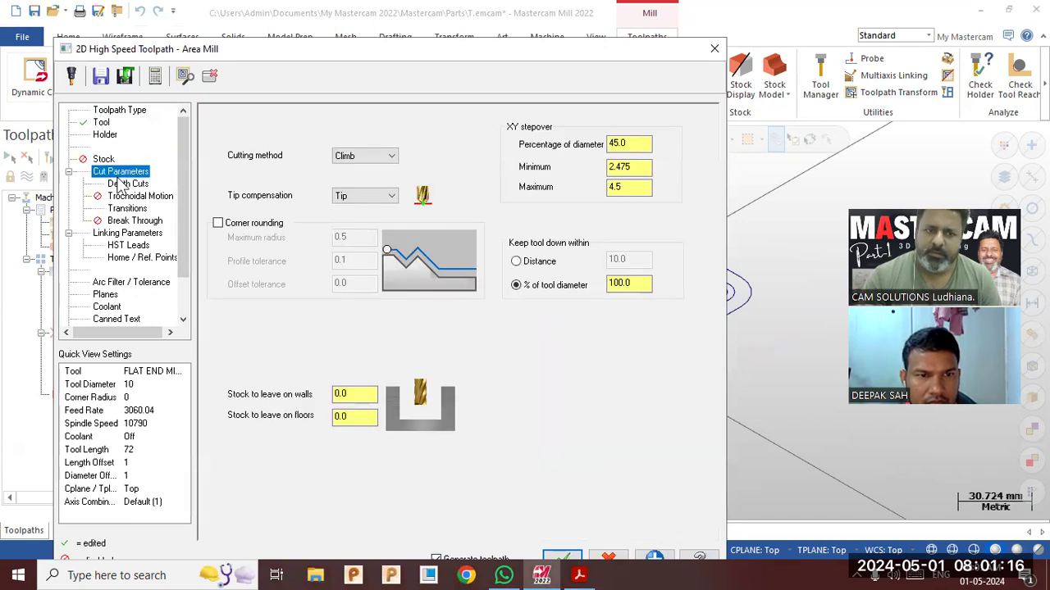
left_click(130, 233)
left_click(535, 421)
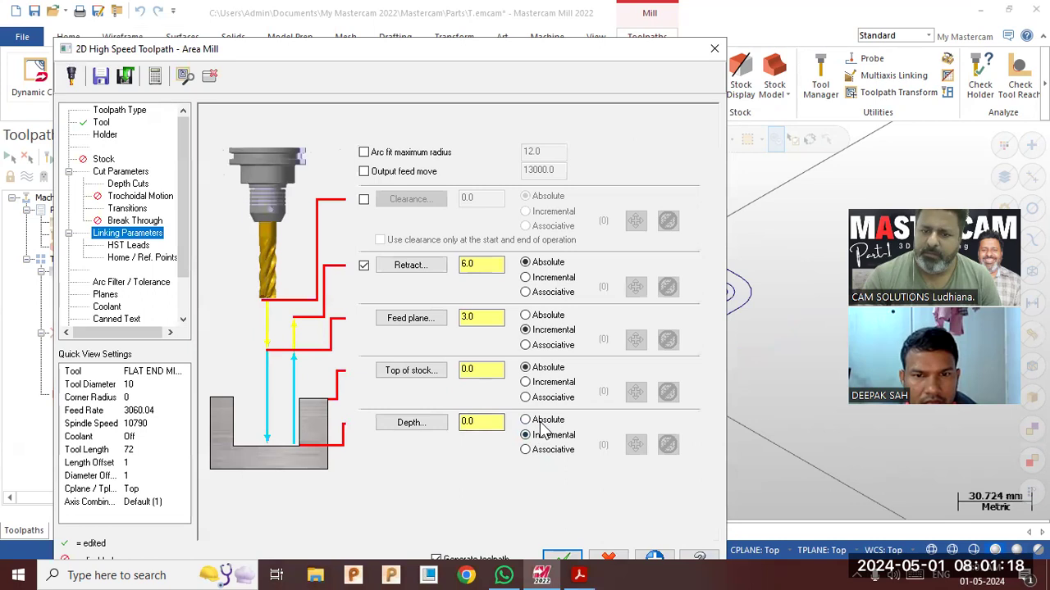
left_click(531, 316)
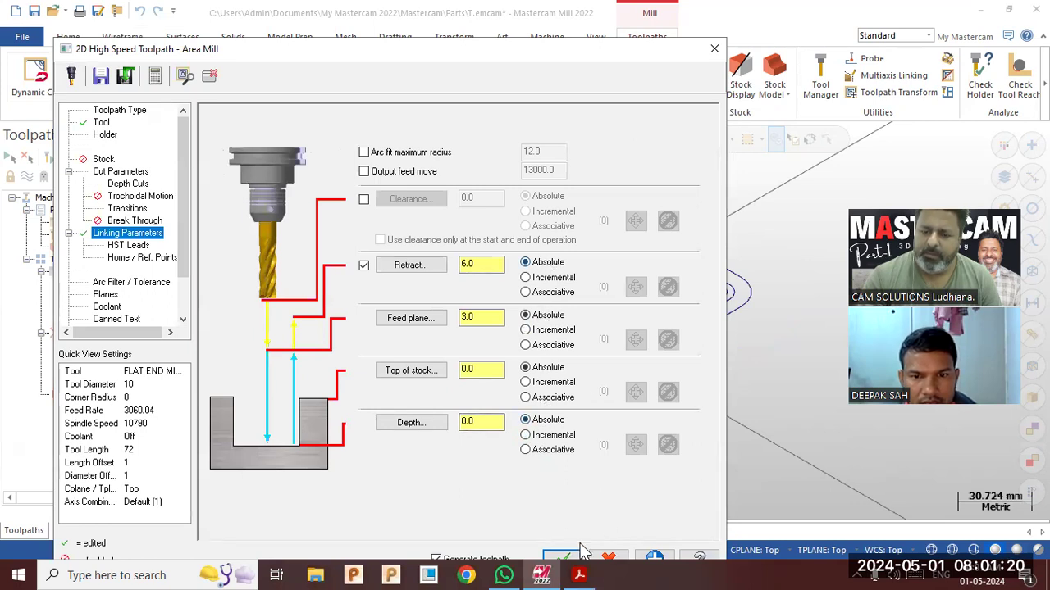
left_click(578, 575)
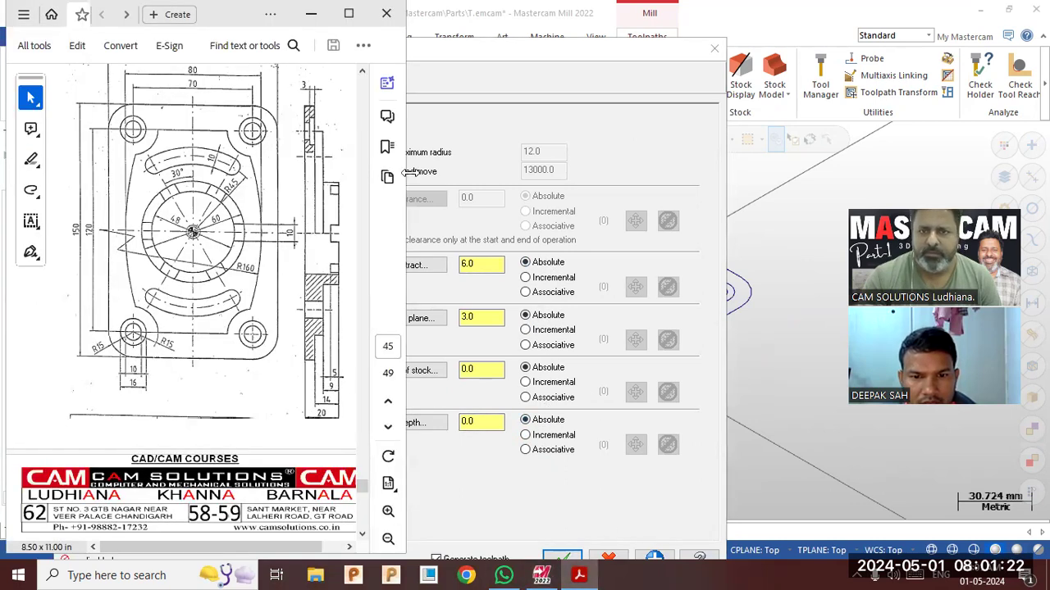
left_click(592, 174)
double_click(472, 423)
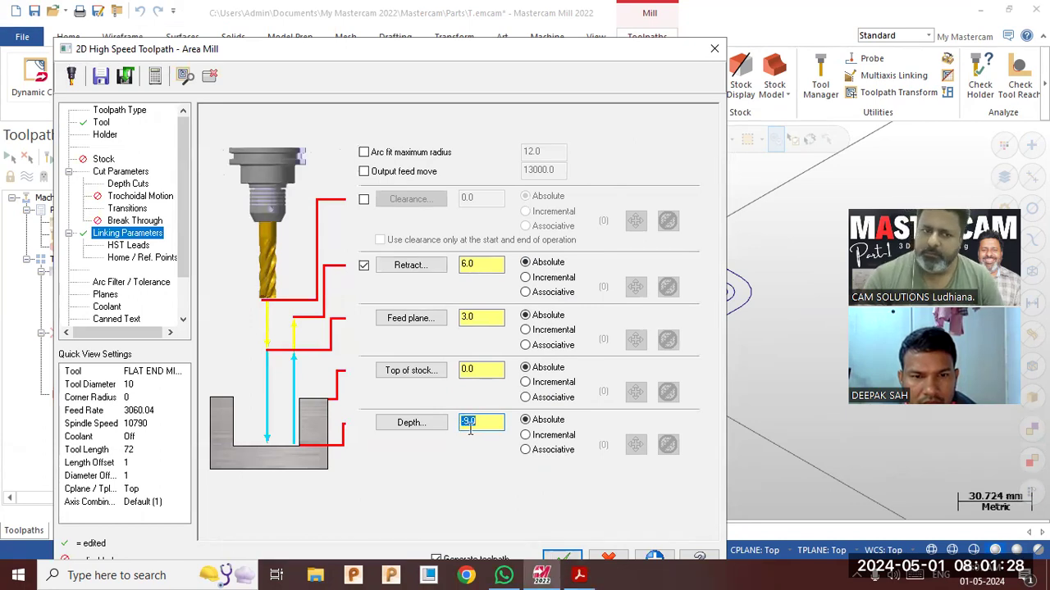
Open the depth cut settings of the Area Mill toolpath.
left_click(142, 186)
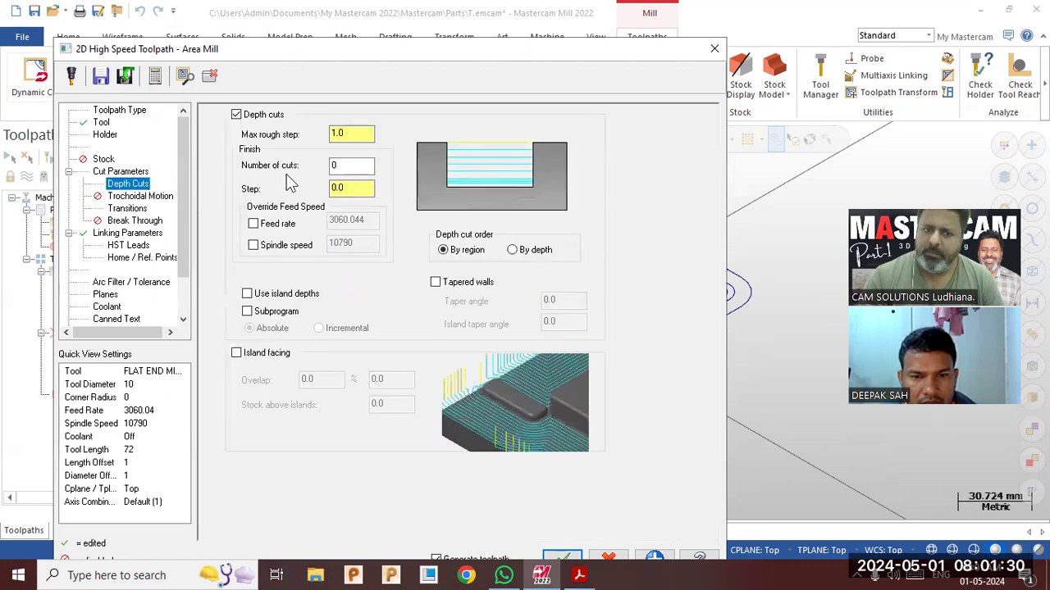
Review the area mill's depth cuts and XY stepover, generate its toolpath, and check it in the top and isometric views.
double_click(351, 135)
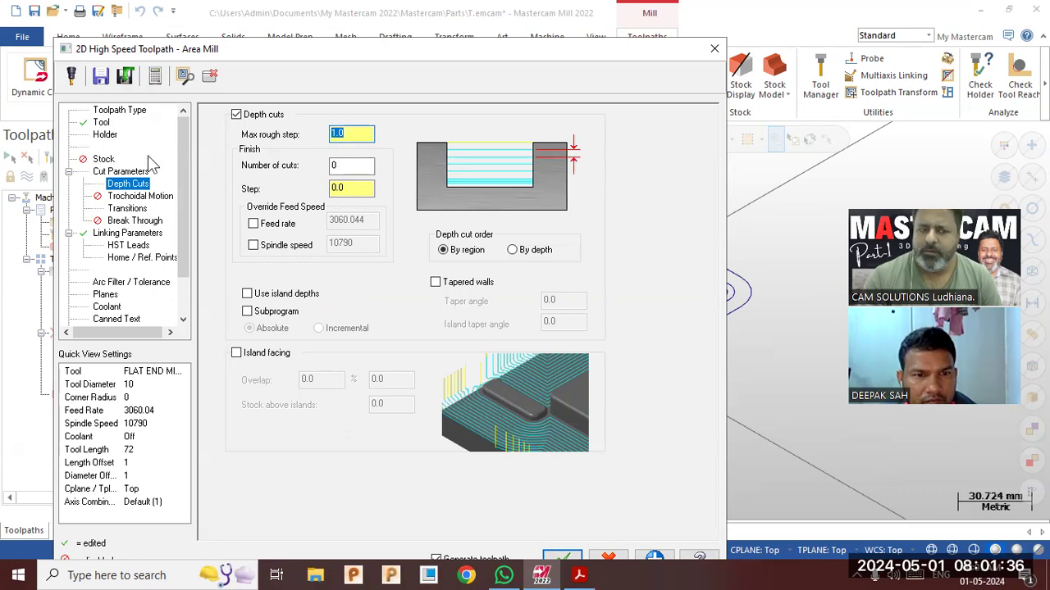
left_click(123, 172)
double_click(638, 142)
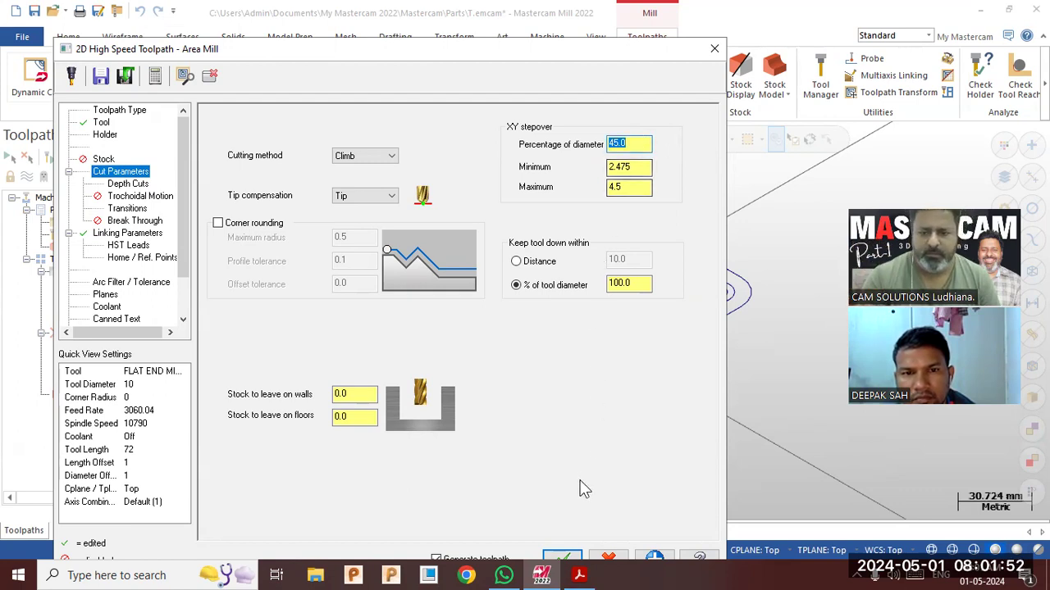
left_click(562, 557)
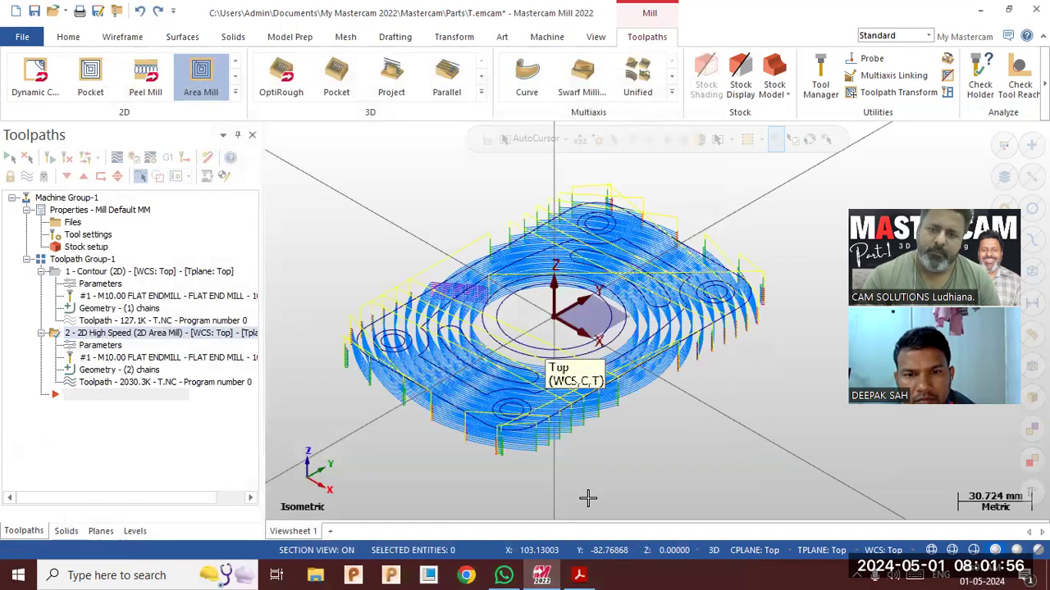
right_click(415, 244)
left_click(444, 332)
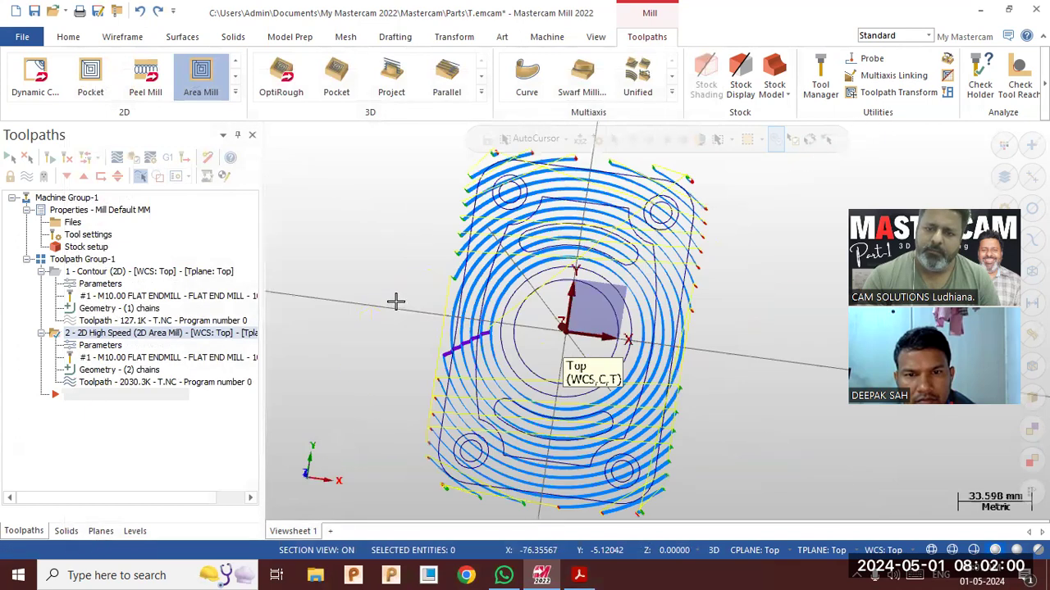
right_click(397, 300)
left_click(436, 436)
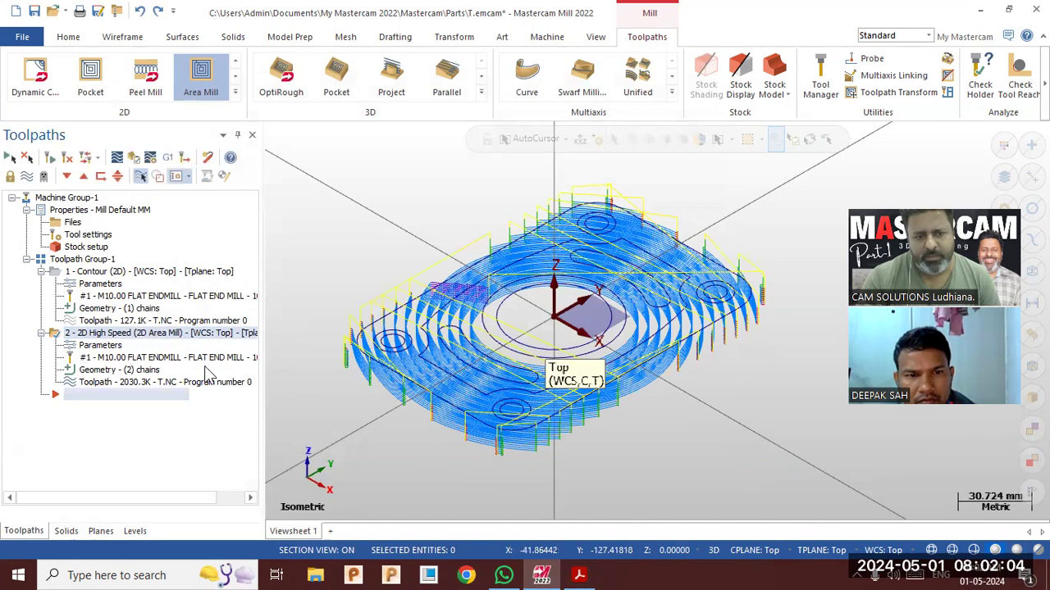
Verify both operations of Toolpath Group-1 with Color Loop switched on, playing the simulation at a faster speed.
left_click(86, 260)
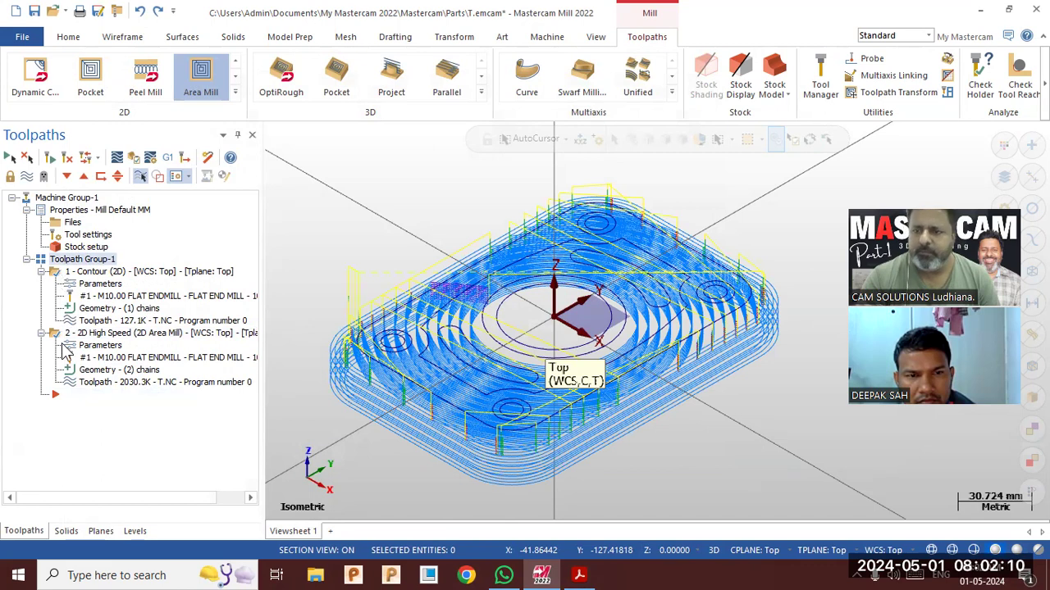
left_click(133, 159)
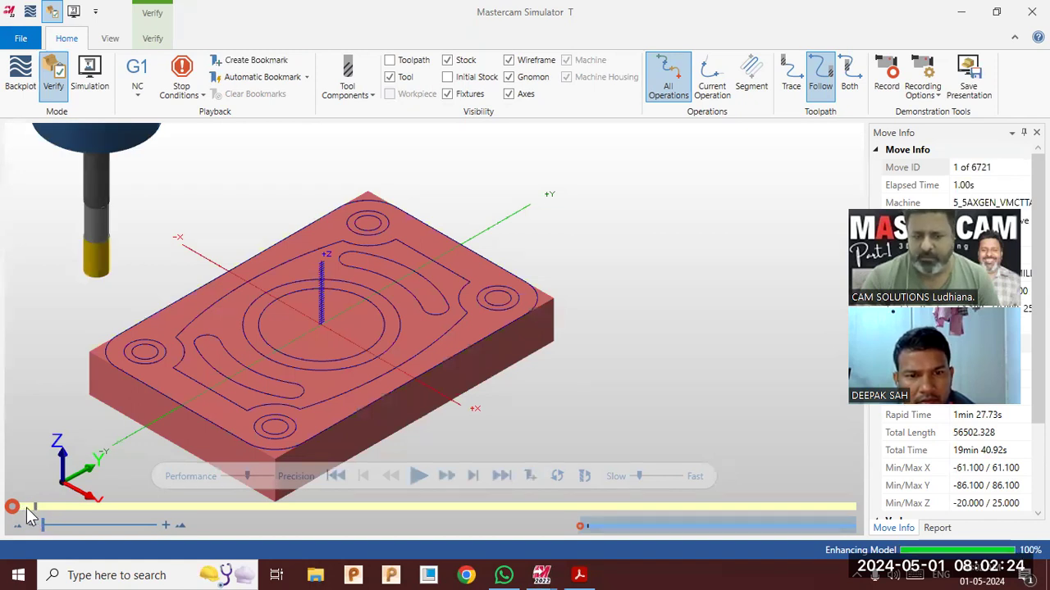
left_click(150, 40)
left_click(17, 82)
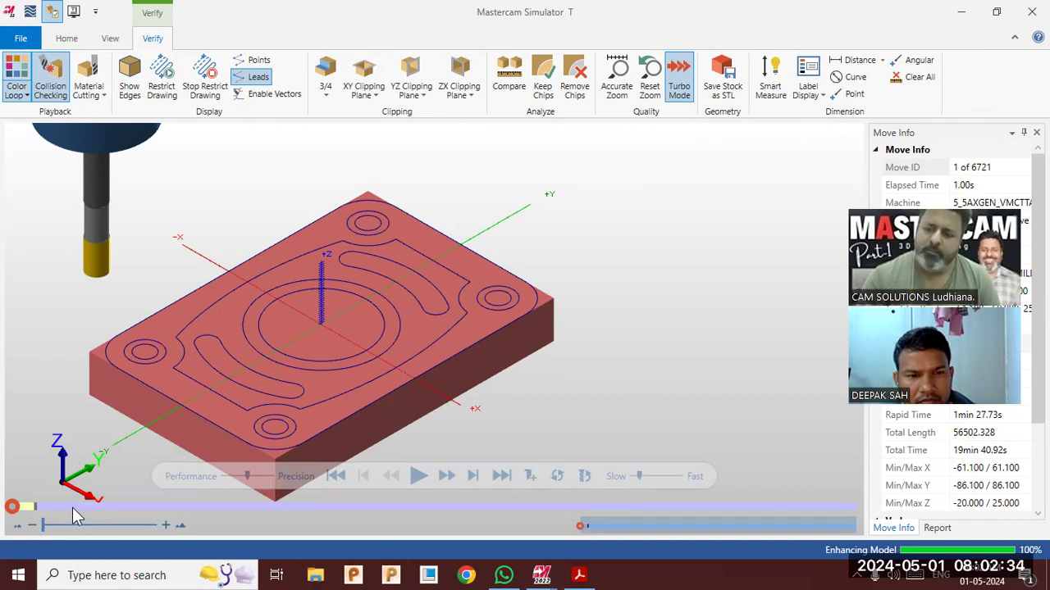
left_click(419, 476)
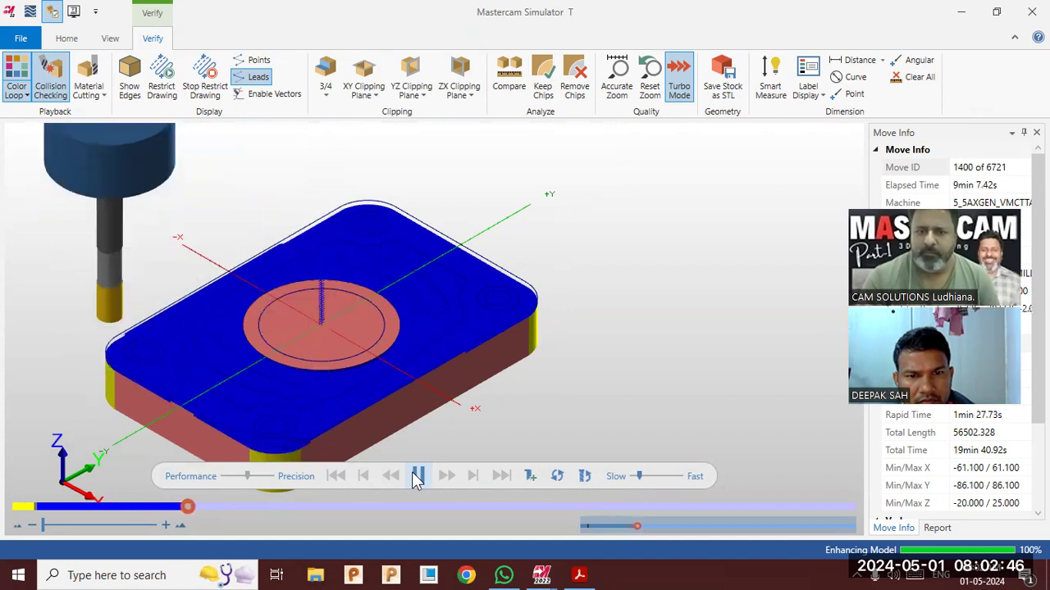
scroll(700, 271, "down", 1)
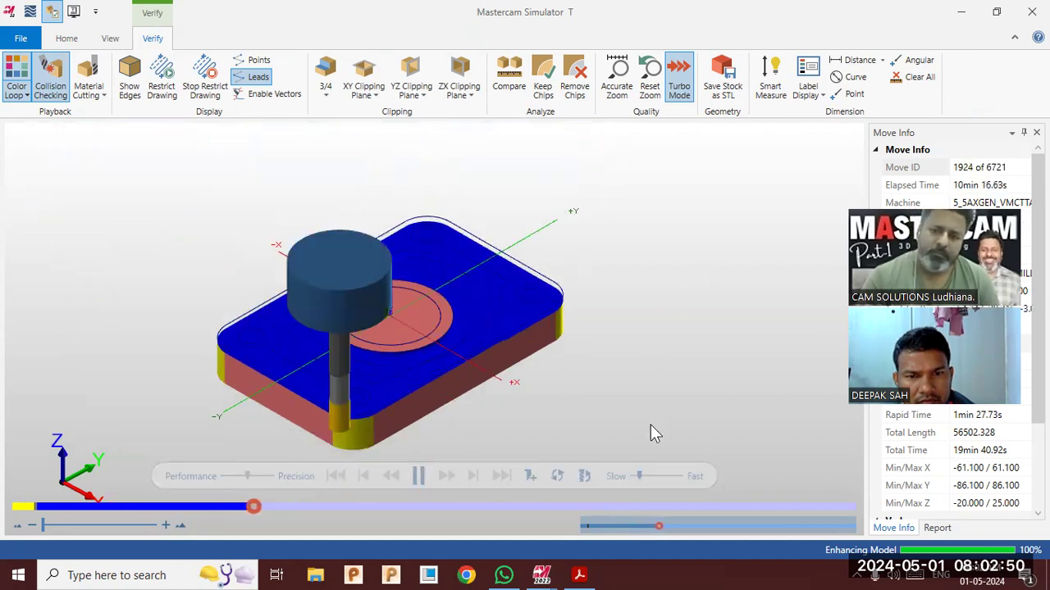
left_click(667, 473)
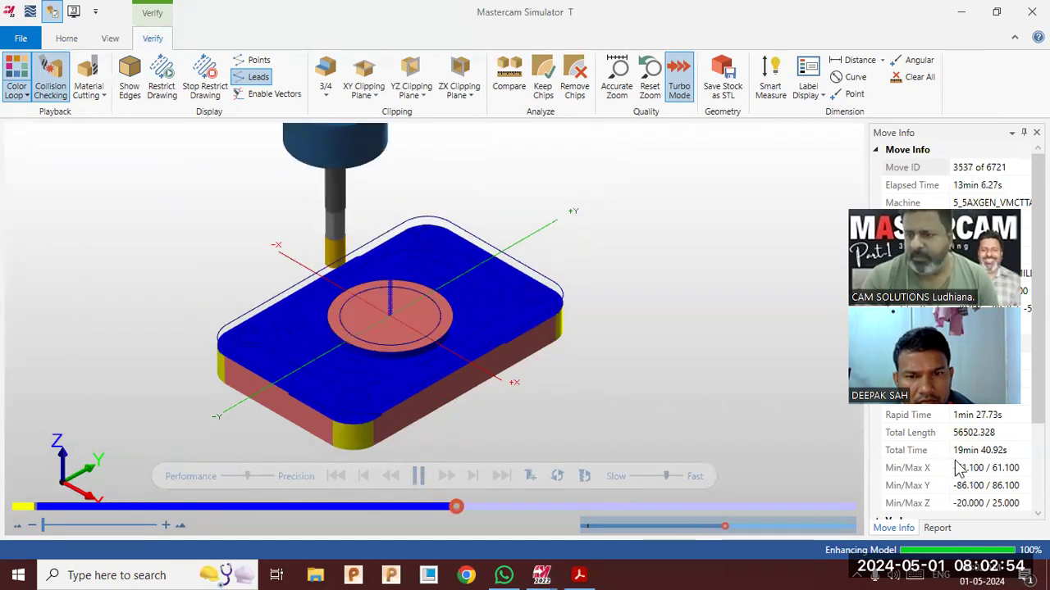
Check the total machining time, inspect the machined part with the wireframe hidden, and close the simulator.
left_click(1007, 451)
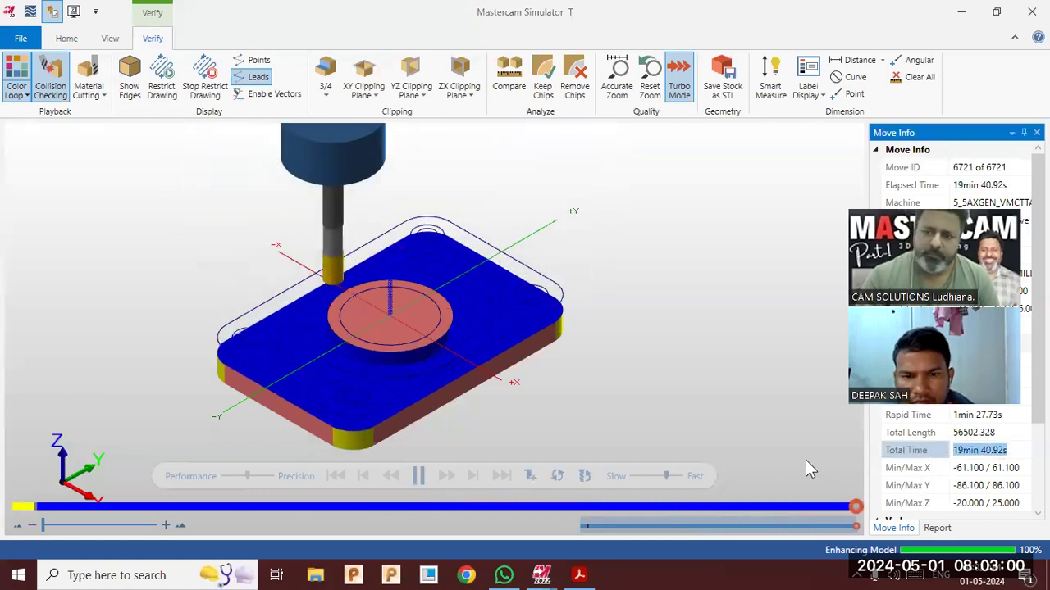
middle_click_drag(527, 393, 353, 111)
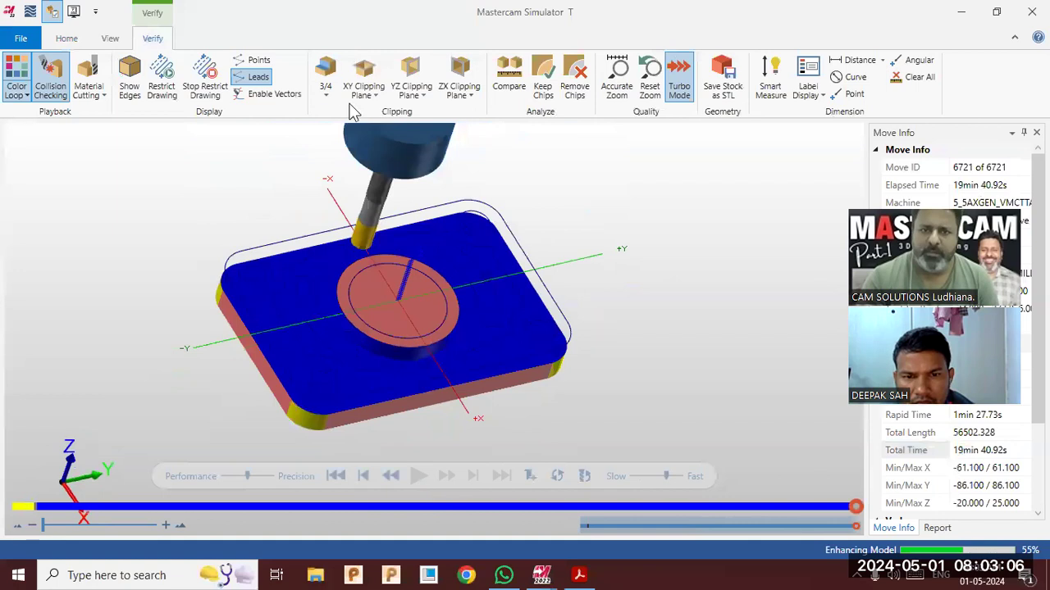
left_click(68, 38)
left_click(508, 61)
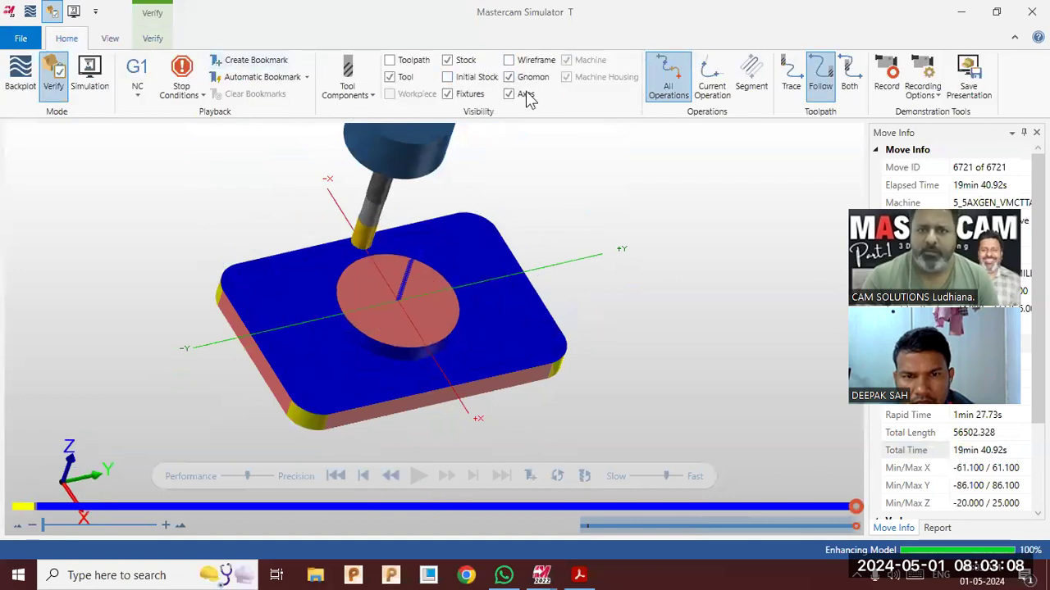
middle_click_drag(588, 224, 623, 215)
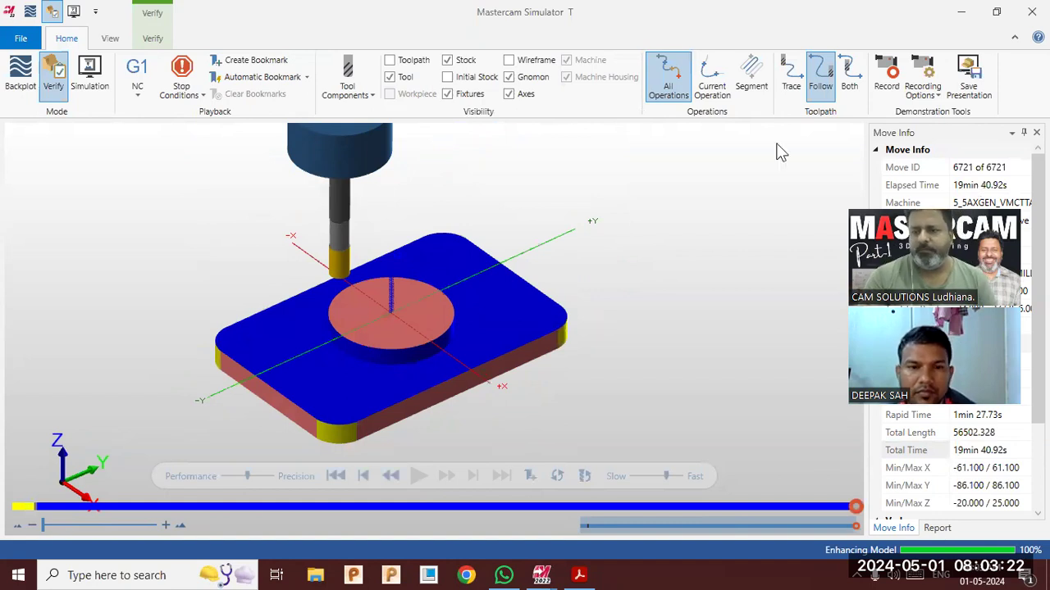
left_click(1030, 12)
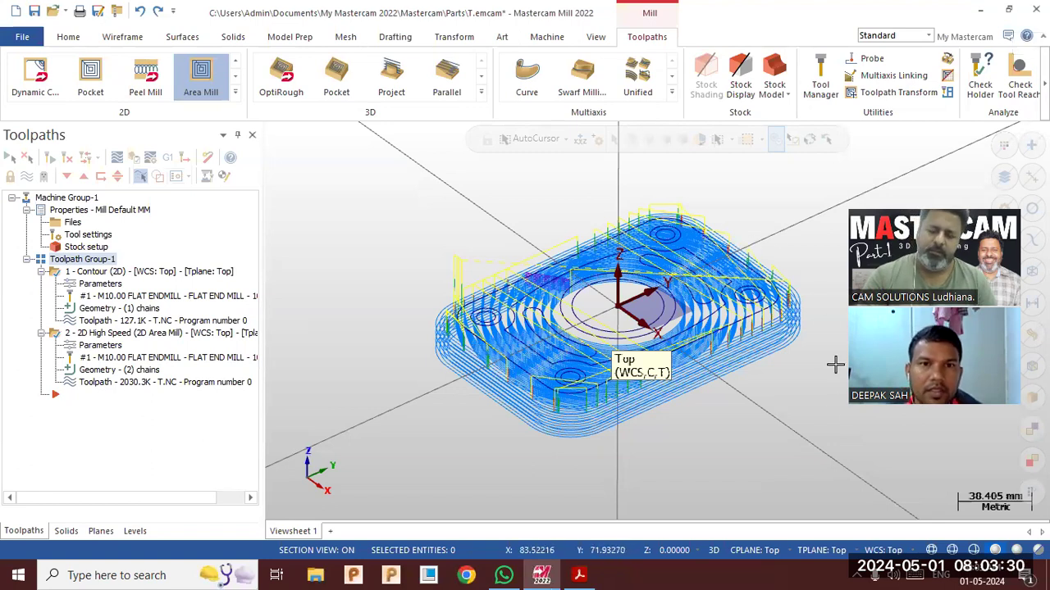
Consult the part drawing in the PDF reader, return to Mastercam, and hide the toolpaths of both operations.
scroll(768, 391, "up", 1)
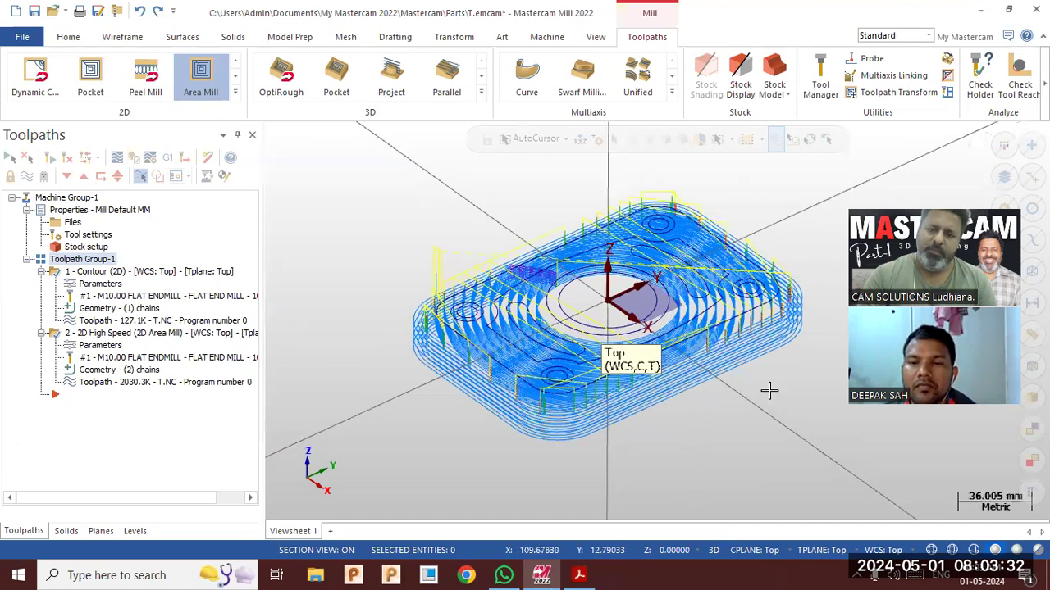
scroll(768, 391, "up", 1)
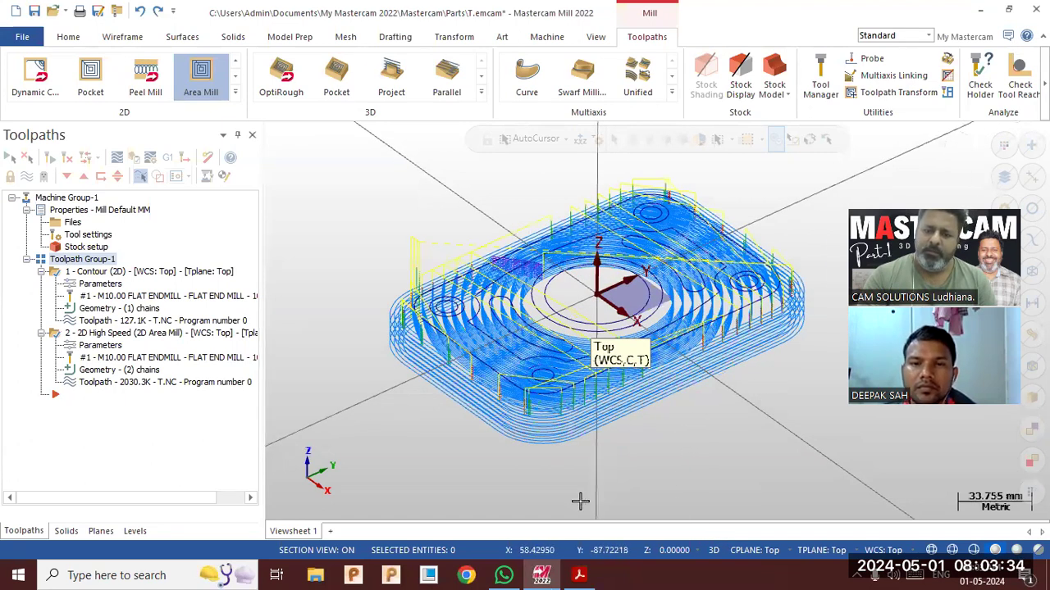
left_click(579, 575)
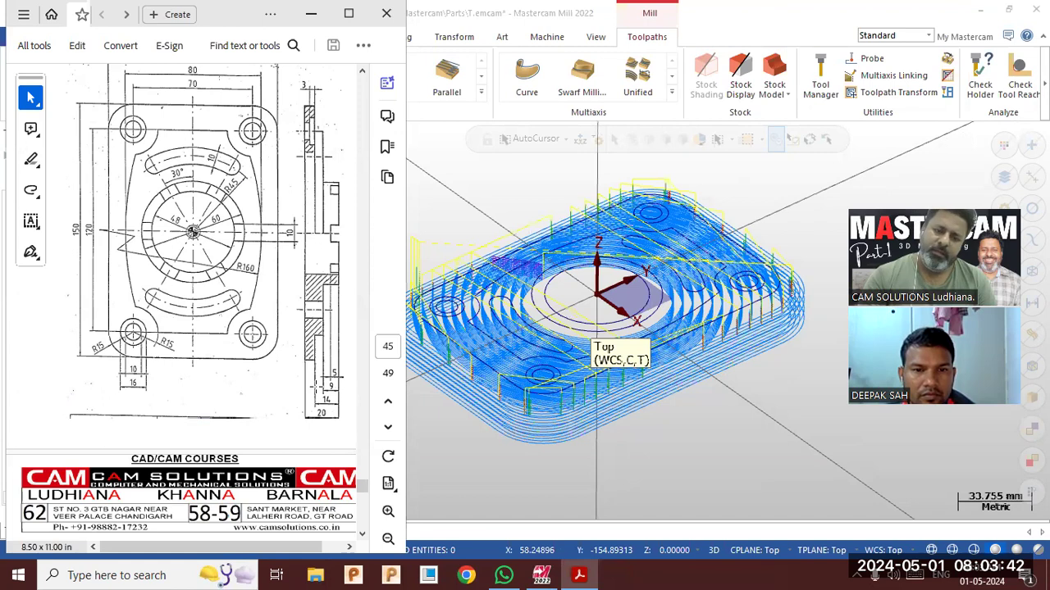
left_click(555, 470)
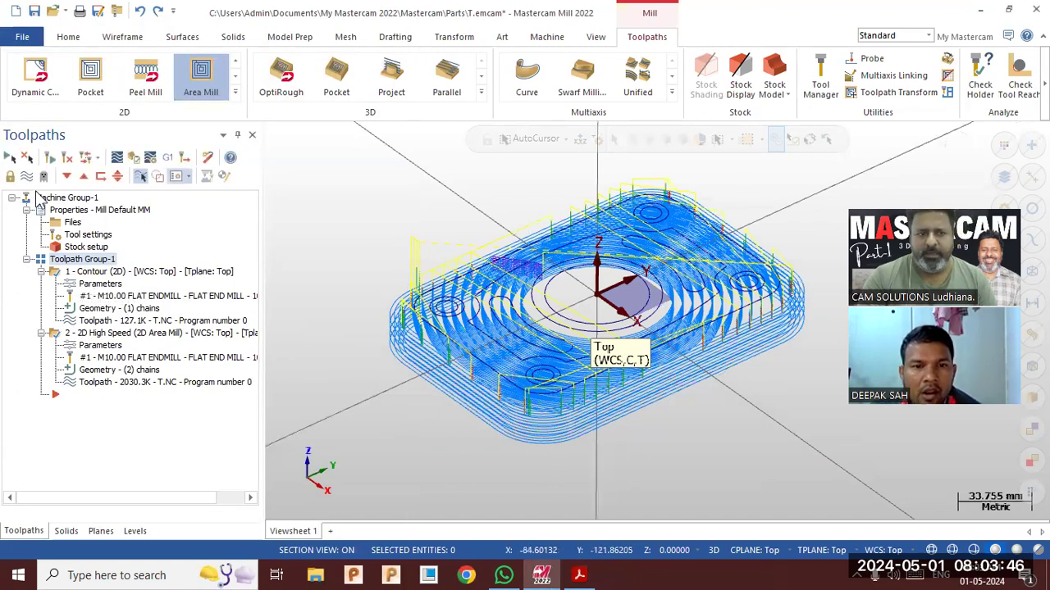
left_click(27, 178)
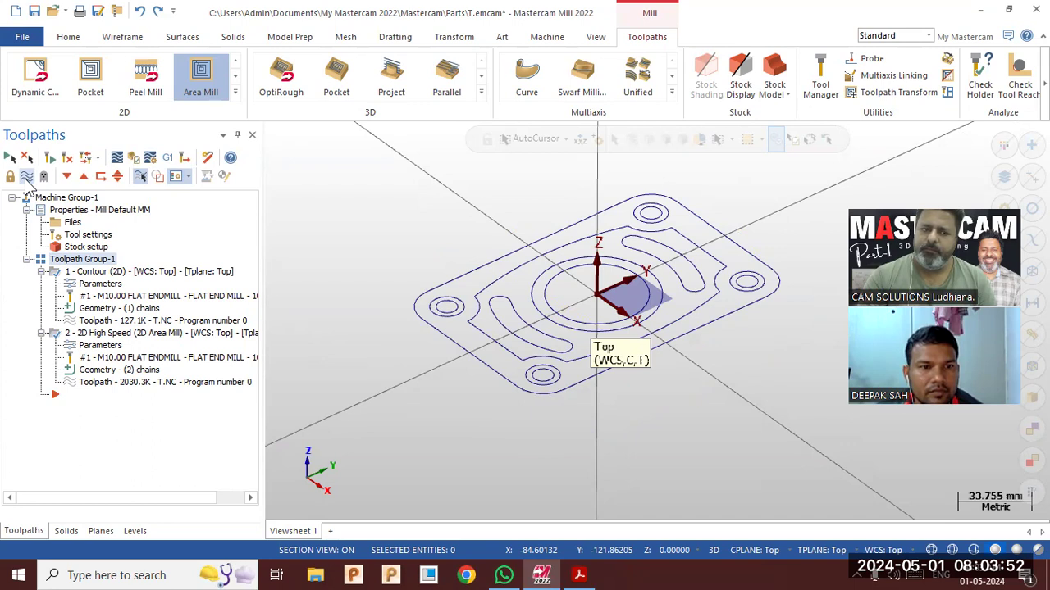
Start a new 2D Area Mill toolpath with the plate's outer rounded-rectangle profile as its machining region.
left_click(235, 97)
left_click(206, 134)
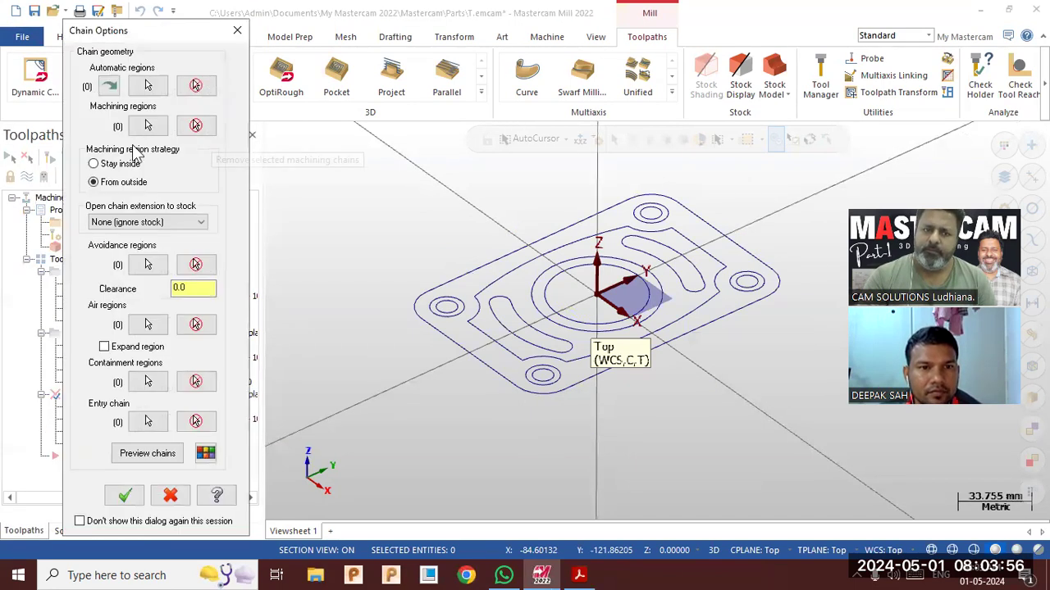
left_click(147, 125)
left_click(436, 286)
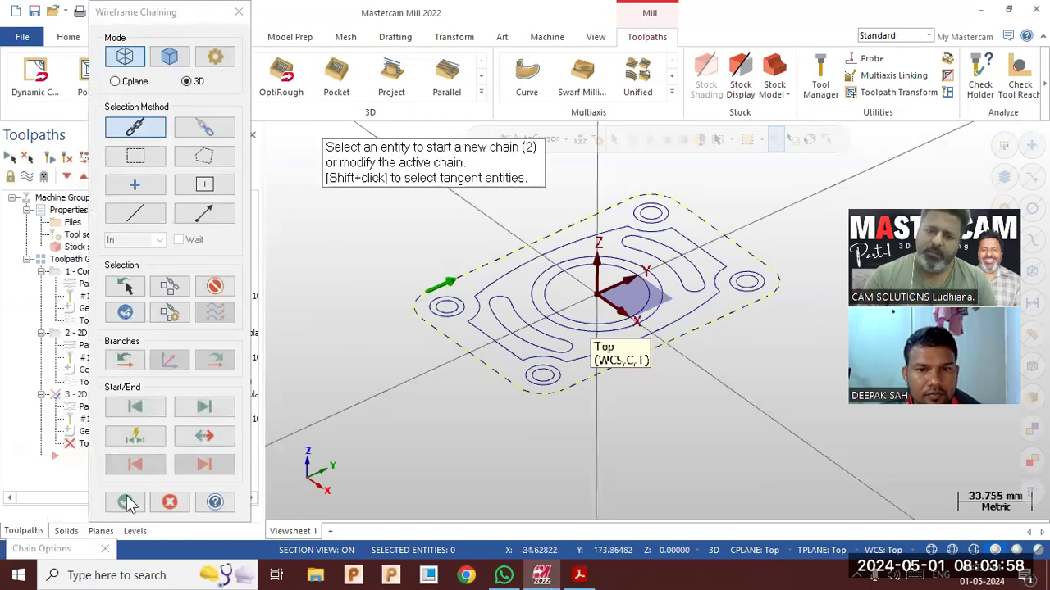
left_click(126, 502)
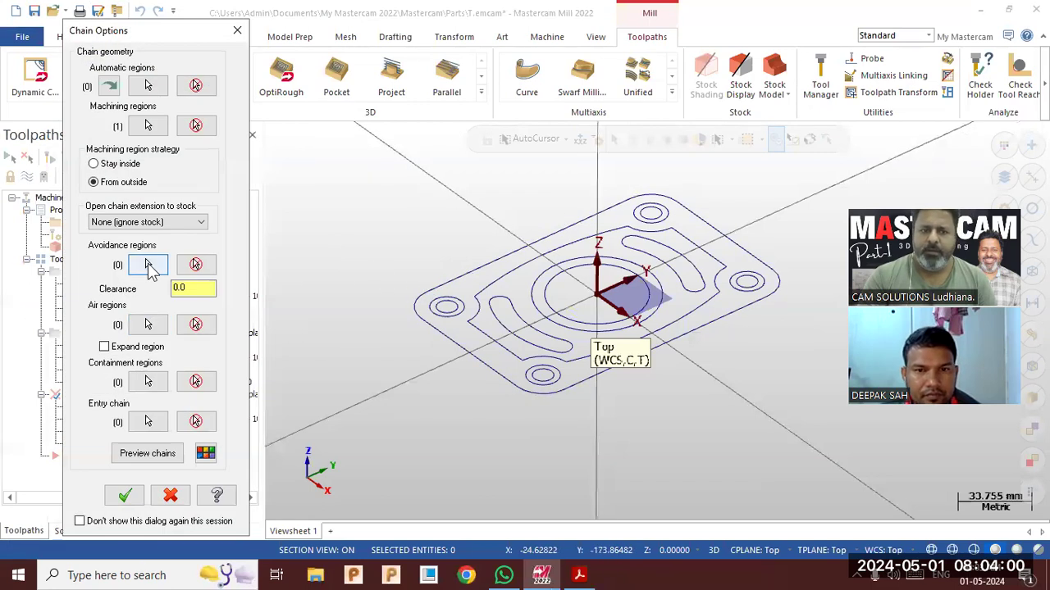
Add the inner notched profile as the avoidance region, preview the chains, and accept the chain selection.
left_click(149, 265)
left_click(488, 284)
left_click(126, 501)
left_click(164, 464)
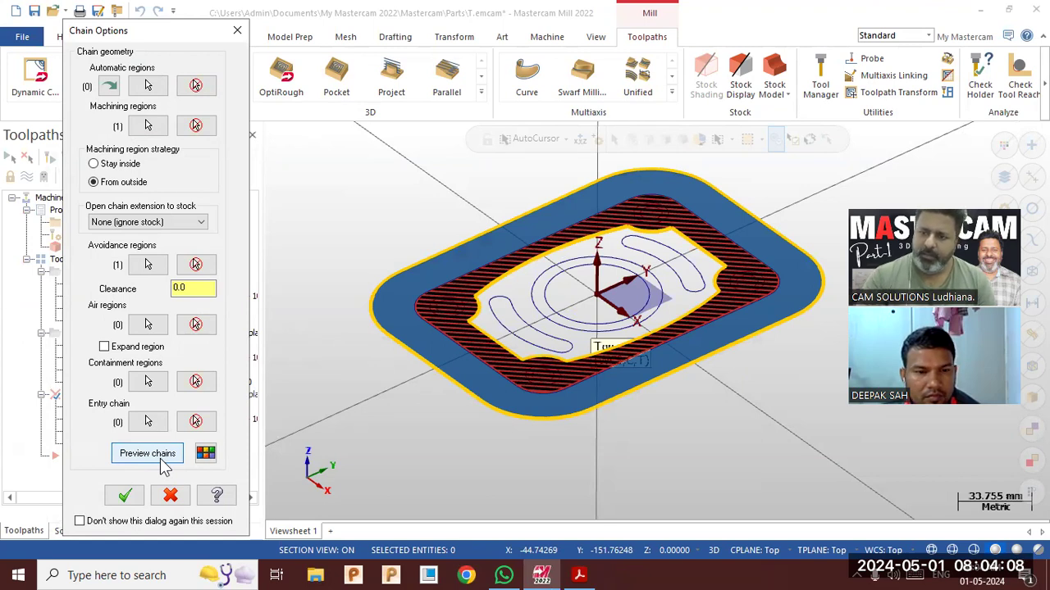
left_click(126, 495)
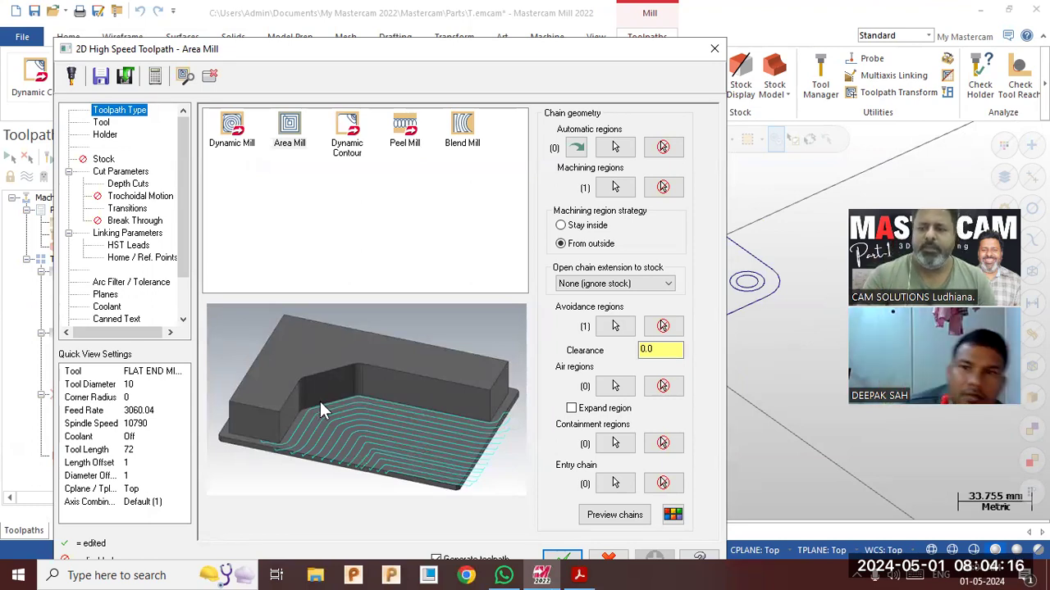
Check the drawing's depths, set the new area mill's top of stock to -9 and depth to -14, and generate its toolpath.
left_click_drag(320, 61, 296, 33)
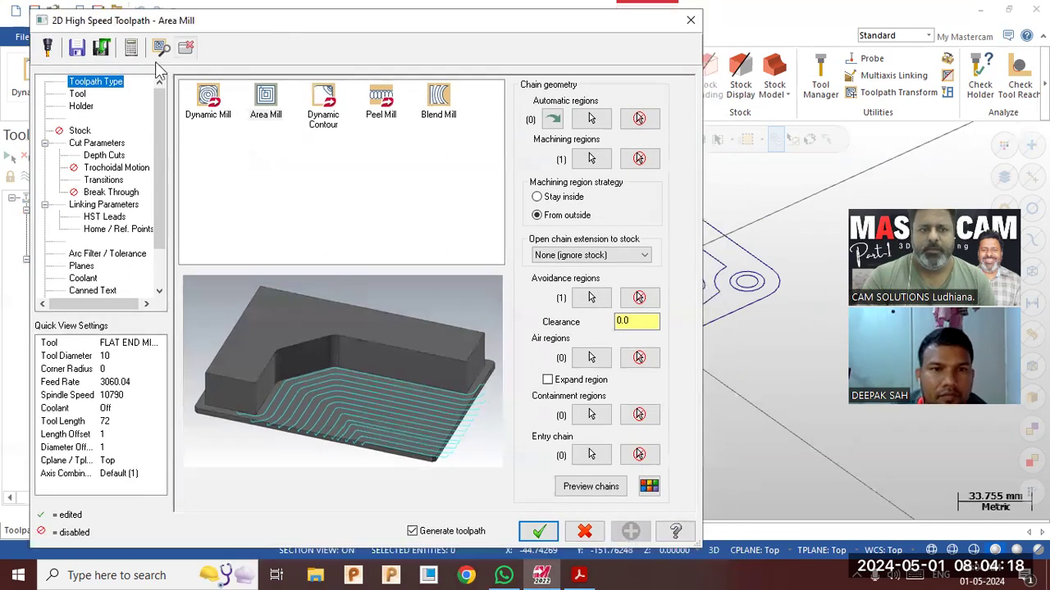
left_click(77, 94)
left_click(92, 146)
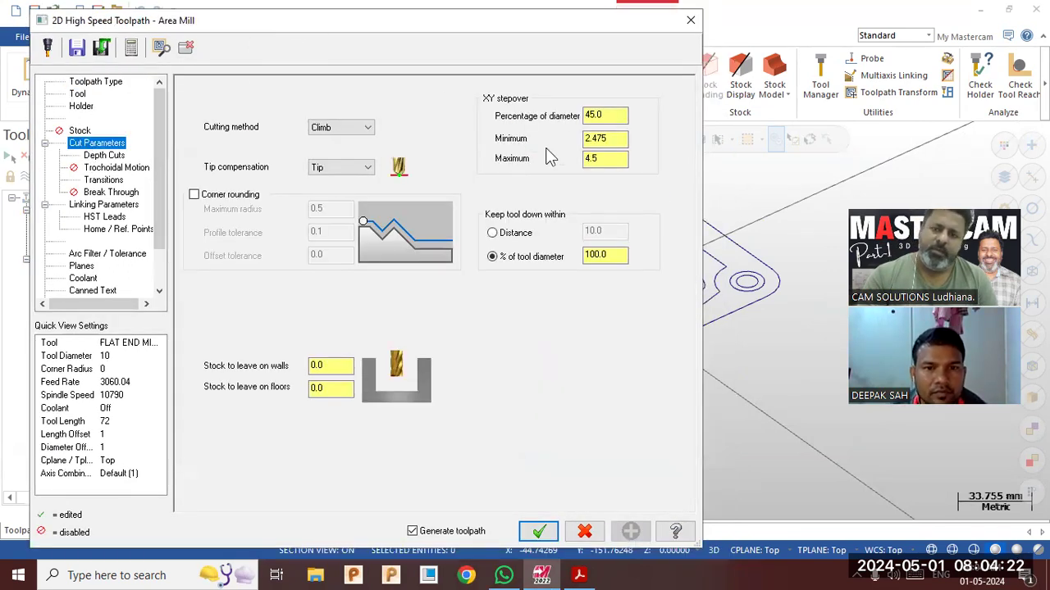
left_click(111, 206)
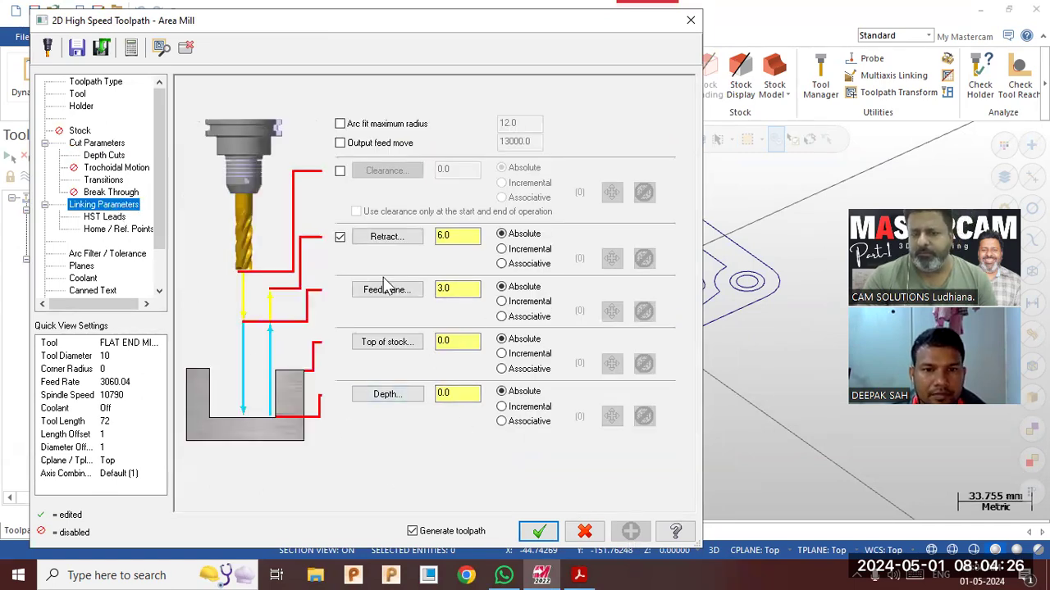
left_click(579, 575)
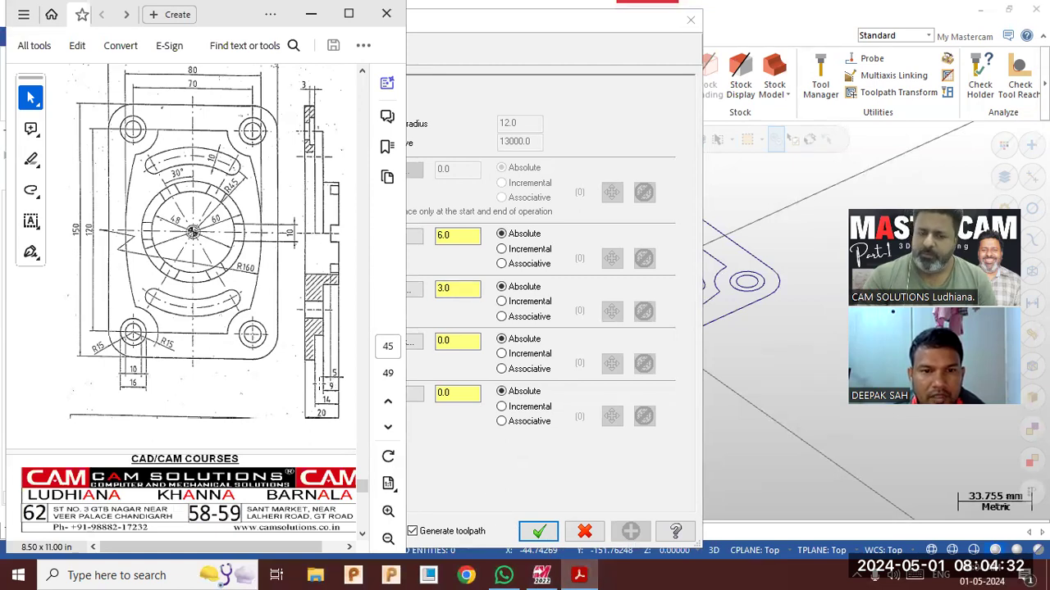
left_click(464, 343)
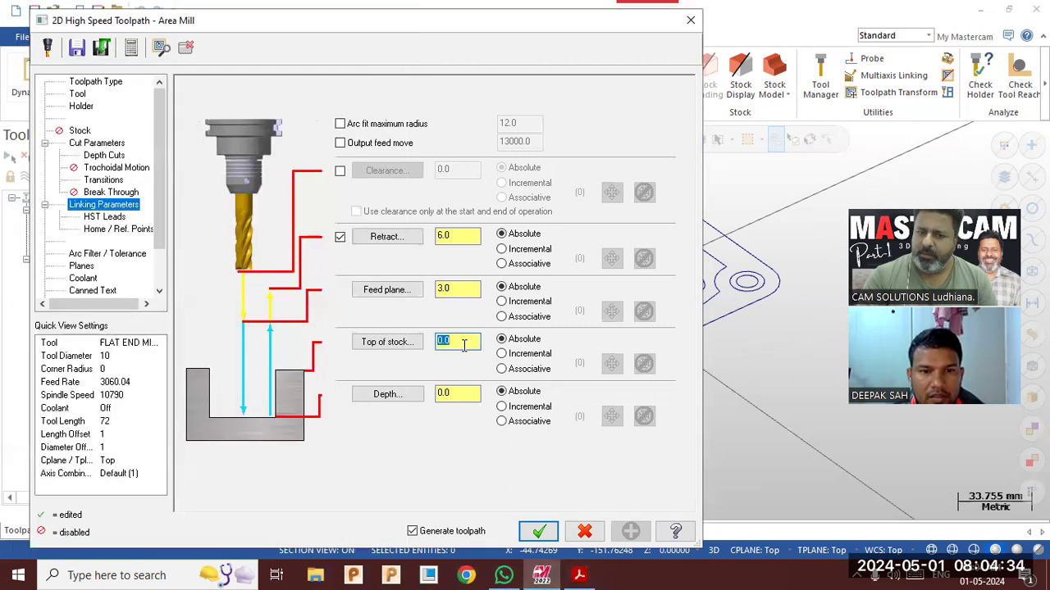
type("-9")
left_click(458, 394)
type("-14")
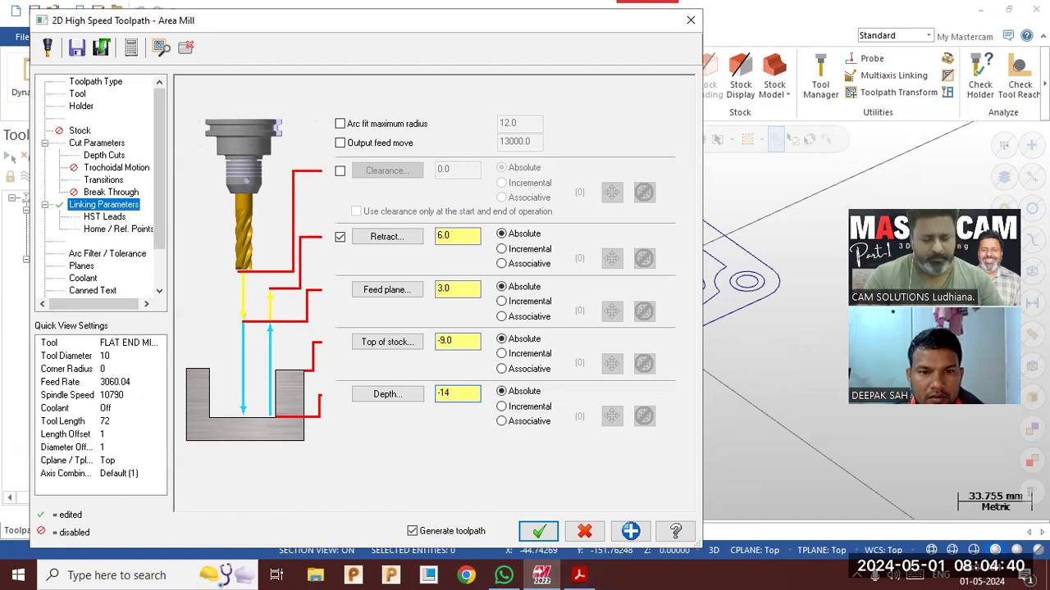
double_click(450, 393)
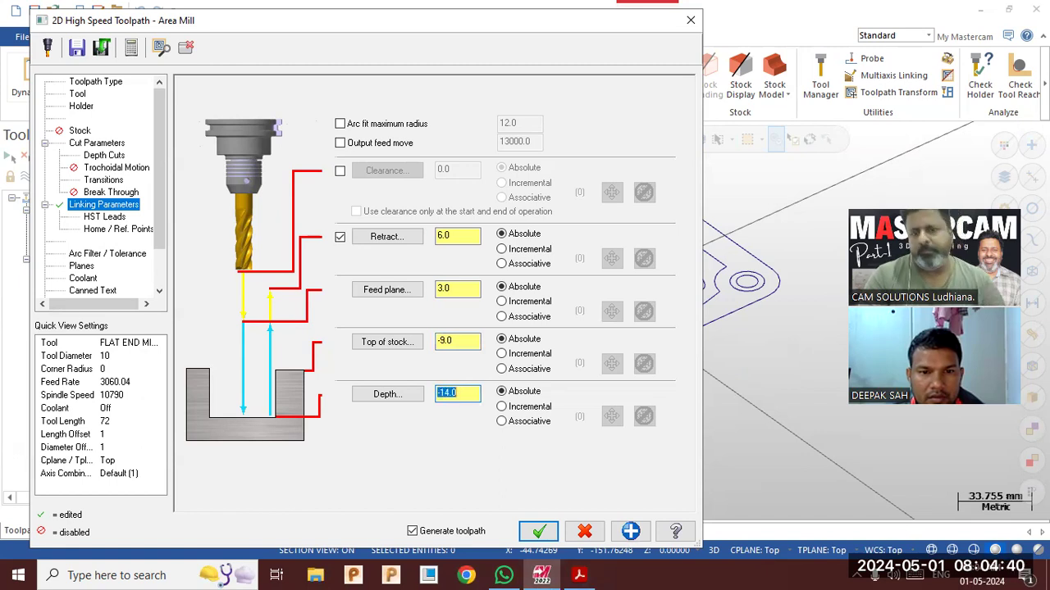
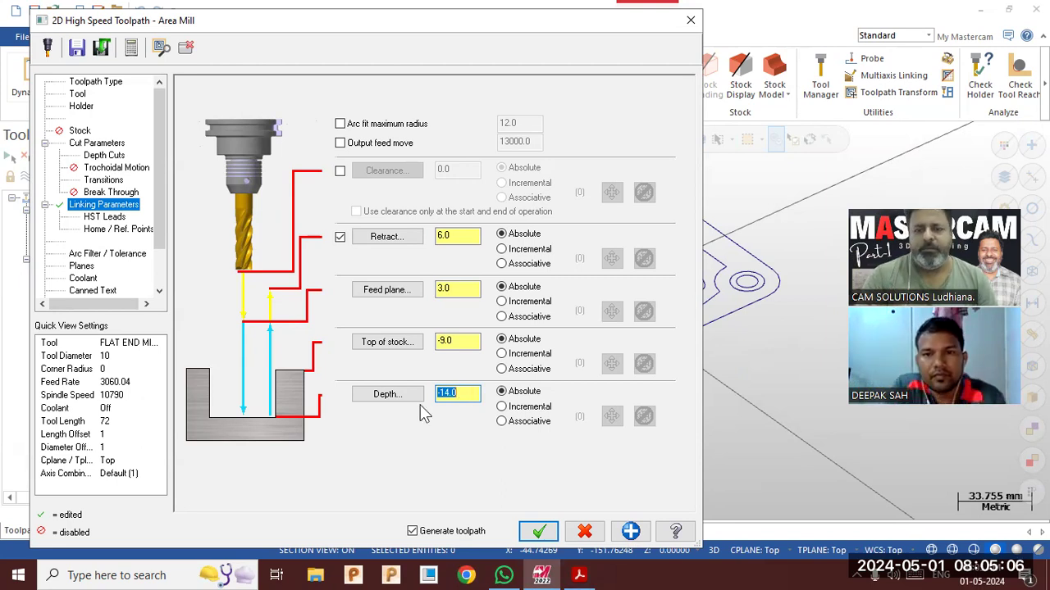
left_click(534, 529)
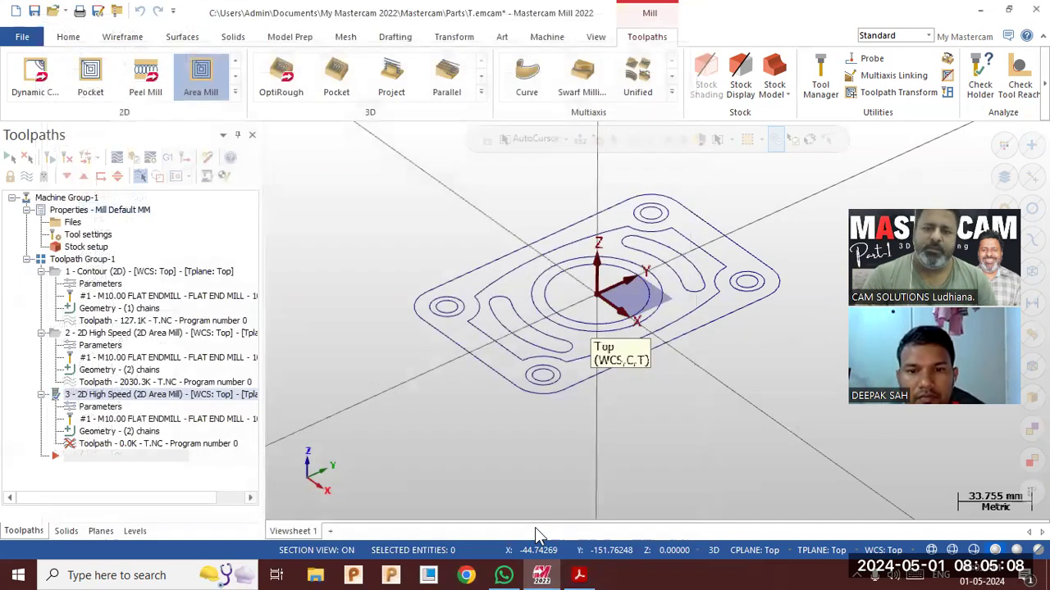
Verify all operations of the toolpath group by running the full machining simulation, and inspect the cut stepped plate.
middle_click_drag(454, 487, 429, 424)
left_click(79, 260)
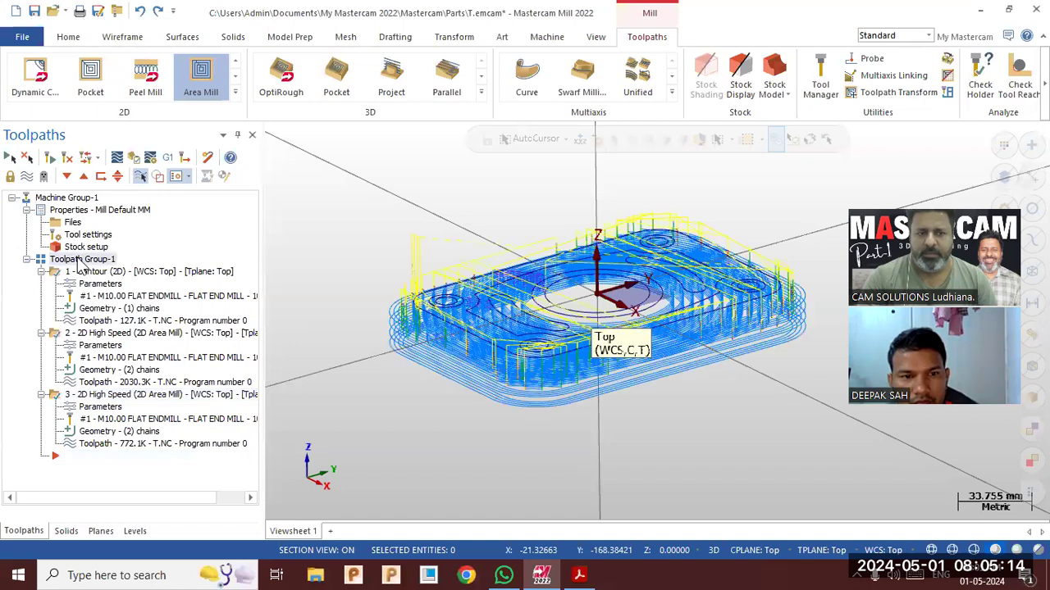
left_click(134, 159)
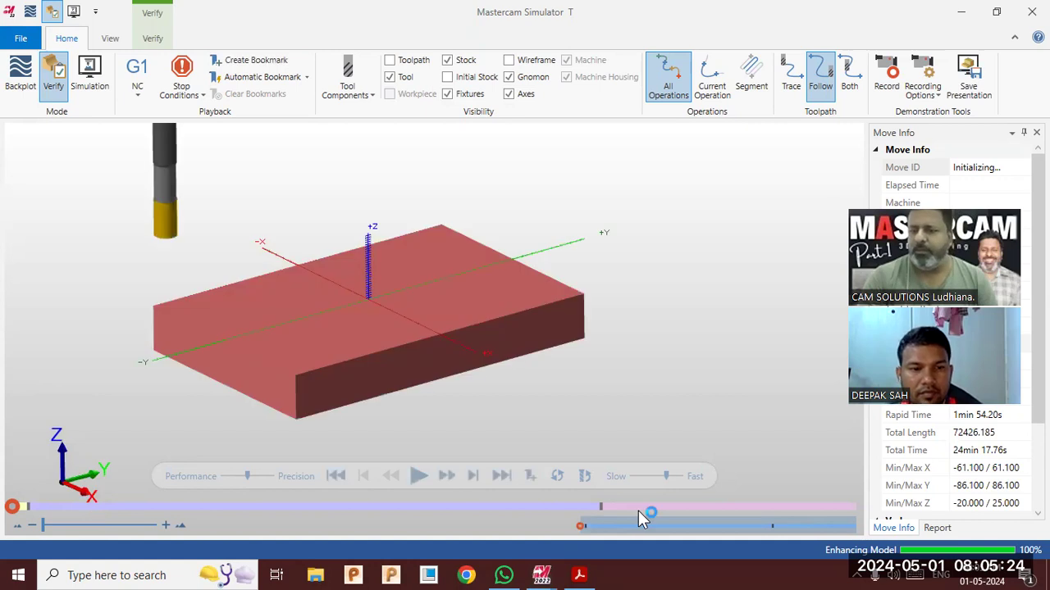
left_click(418, 476)
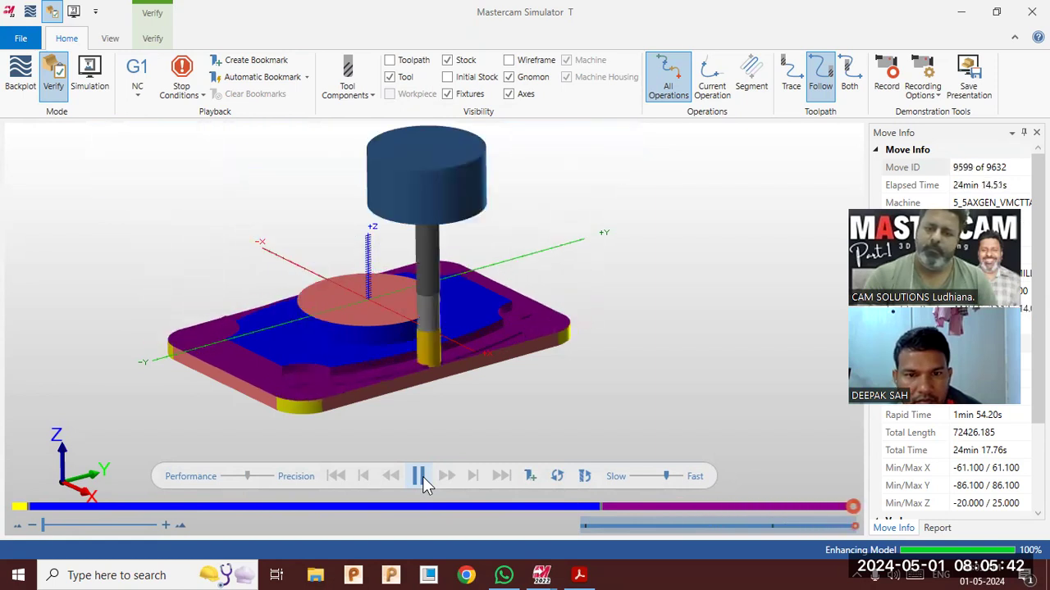
middle_click_drag(460, 318, 463, 350)
scroll(407, 395, "up", 2)
scroll(480, 316, "down", 2)
scroll(451, 347, "up", 2)
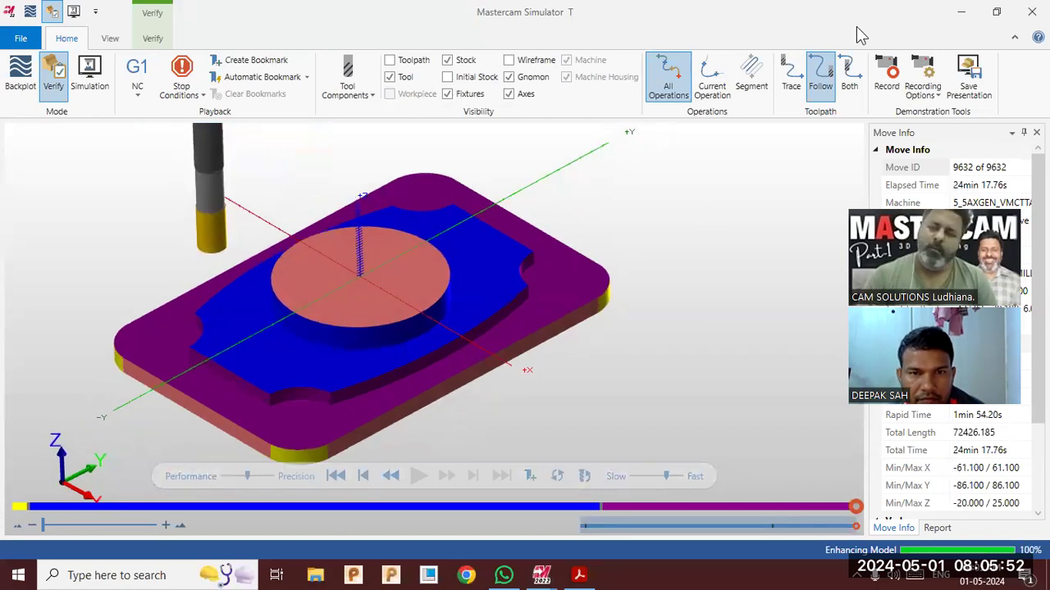
Put the simulator aside, consult the part drawing in the PDF reader, and return to the toolpaths in Mastercam.
left_click(961, 12)
middle_click_drag(623, 278, 648, 271)
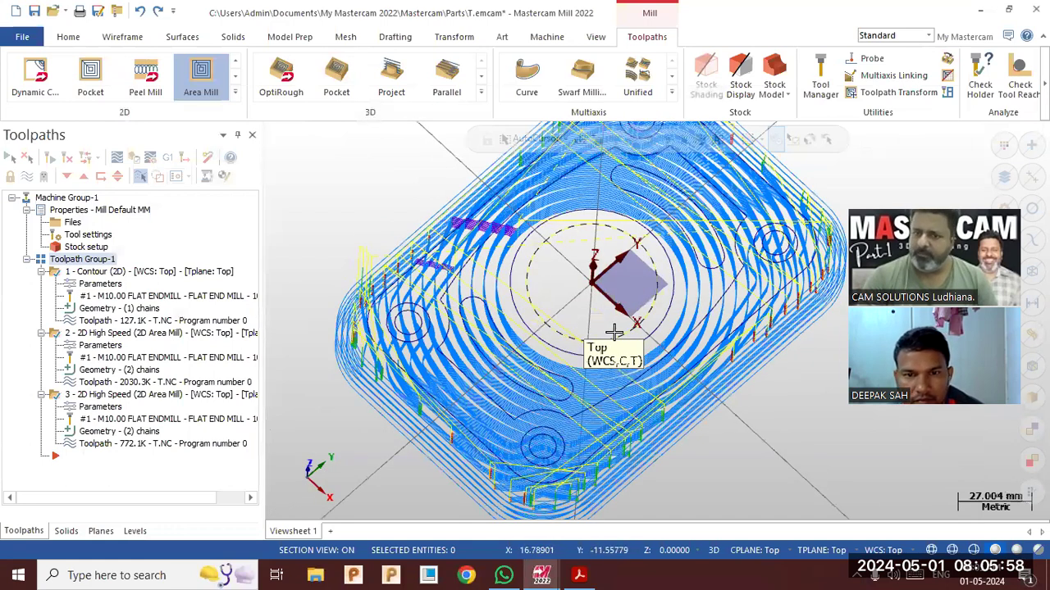
middle_click_drag(585, 304, 587, 324)
left_click(579, 575)
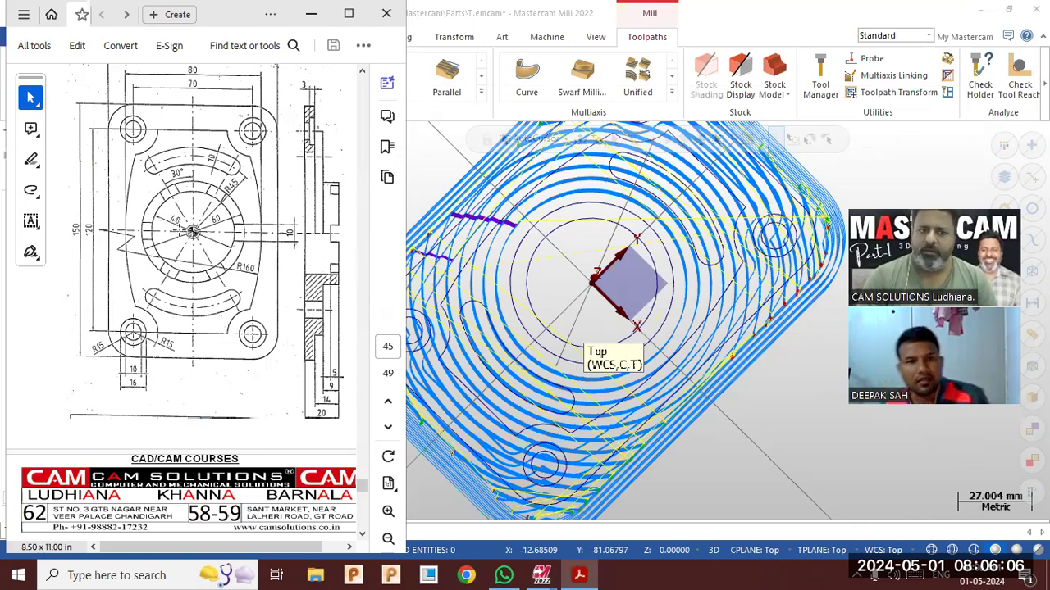
left_click(785, 432)
middle_click_drag(763, 408, 759, 389)
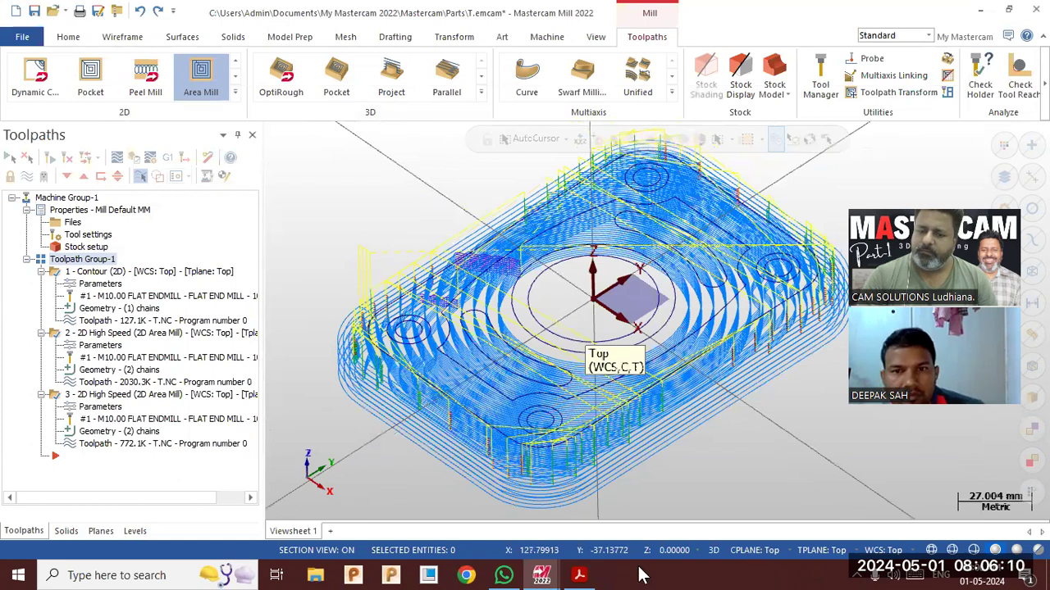
Start a Circle Mill toolpath on the inner 48 mm circle at the plate's centre and accept the selection.
left_click(234, 92)
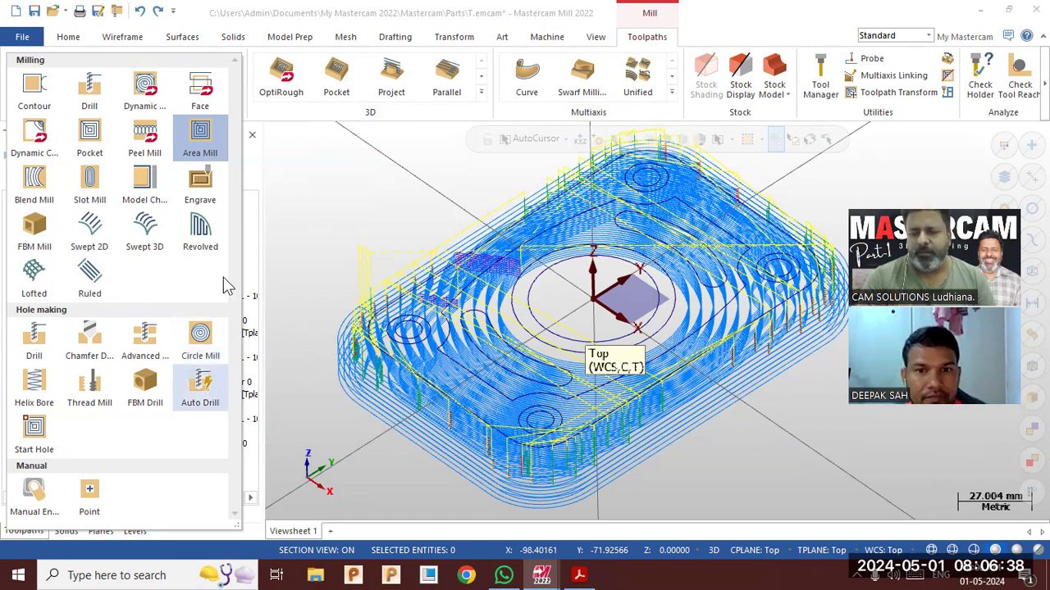
left_click(201, 342)
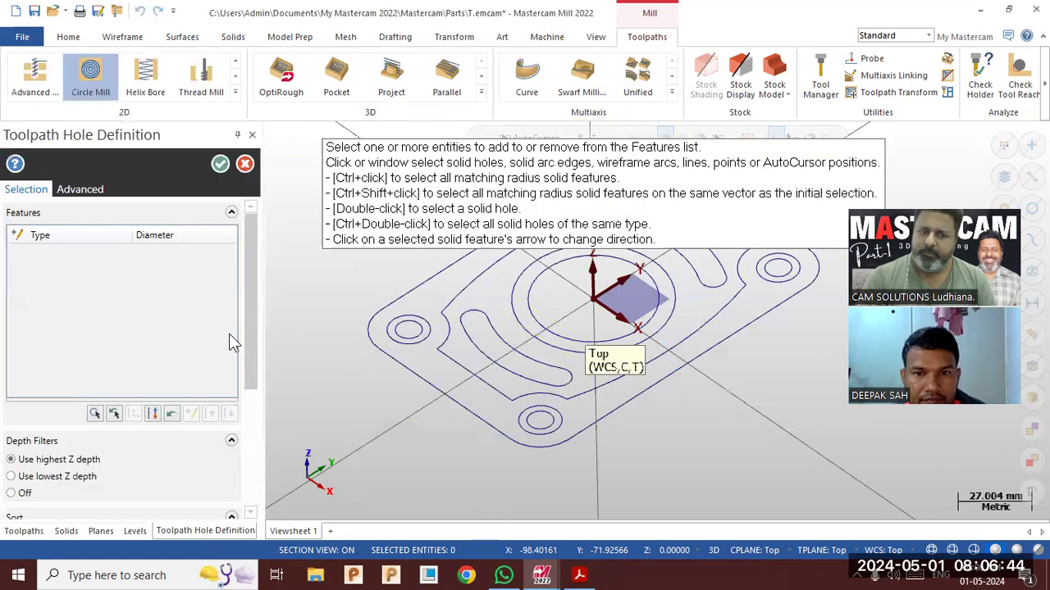
left_click(529, 298)
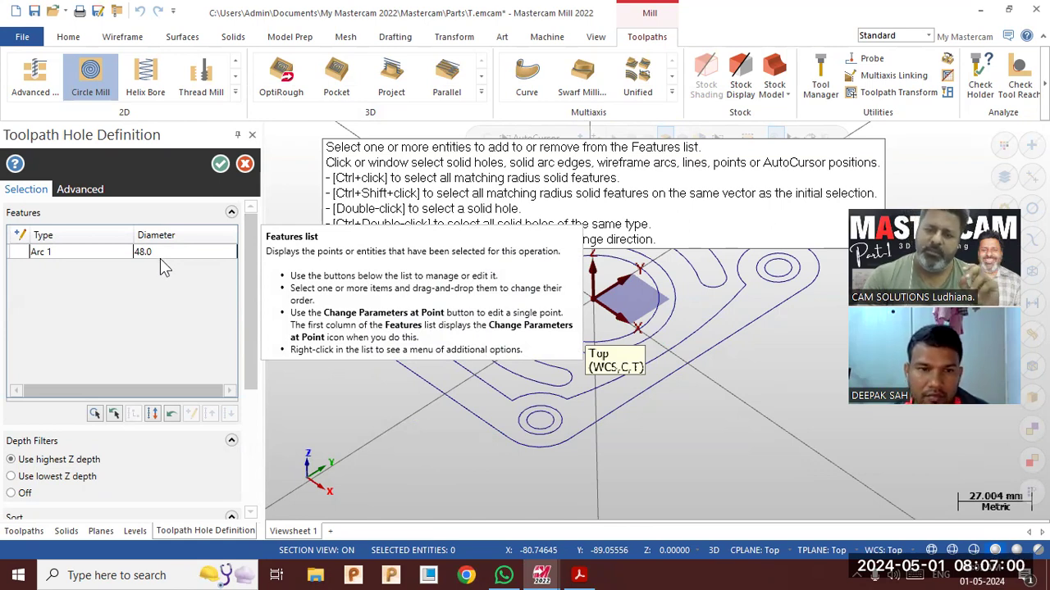
left_click(220, 164)
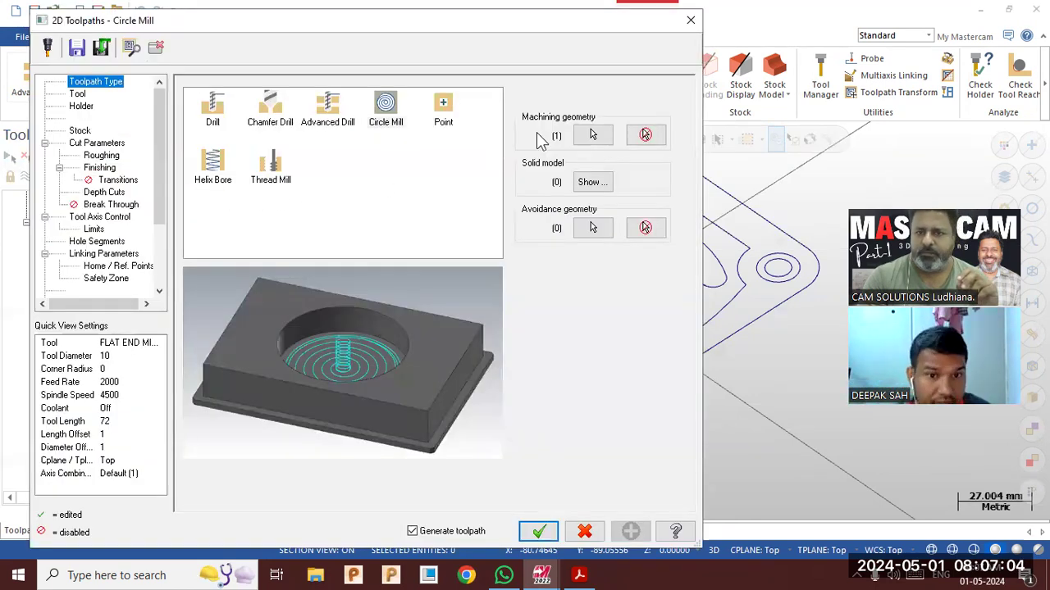
Assign the 10 mm flat end mill to the circle mill and set its stock to leave on walls to 0.
left_click(77, 94)
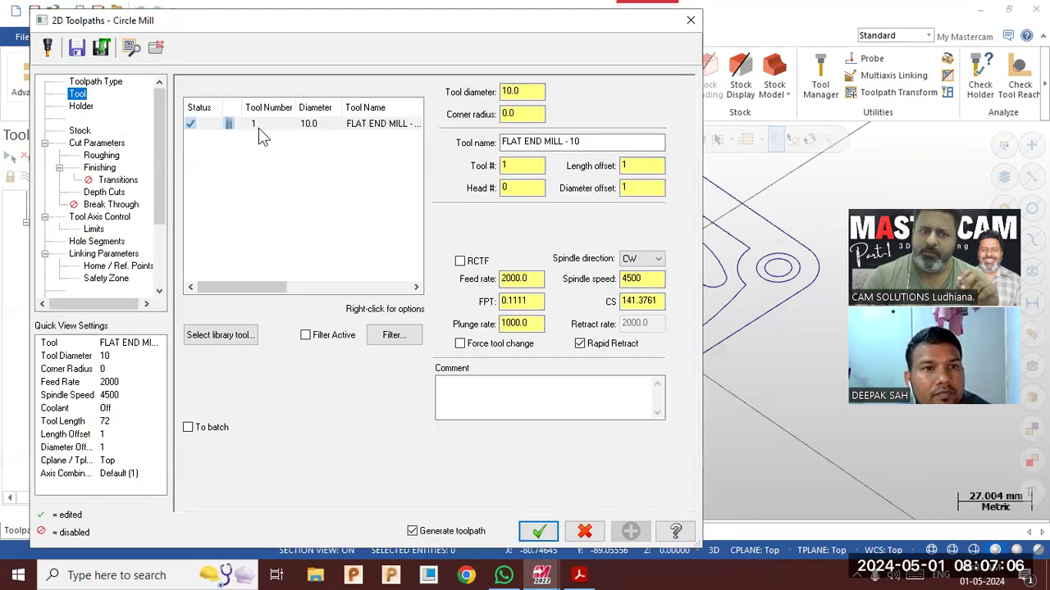
left_click(256, 127)
left_click(101, 156)
left_click(97, 143)
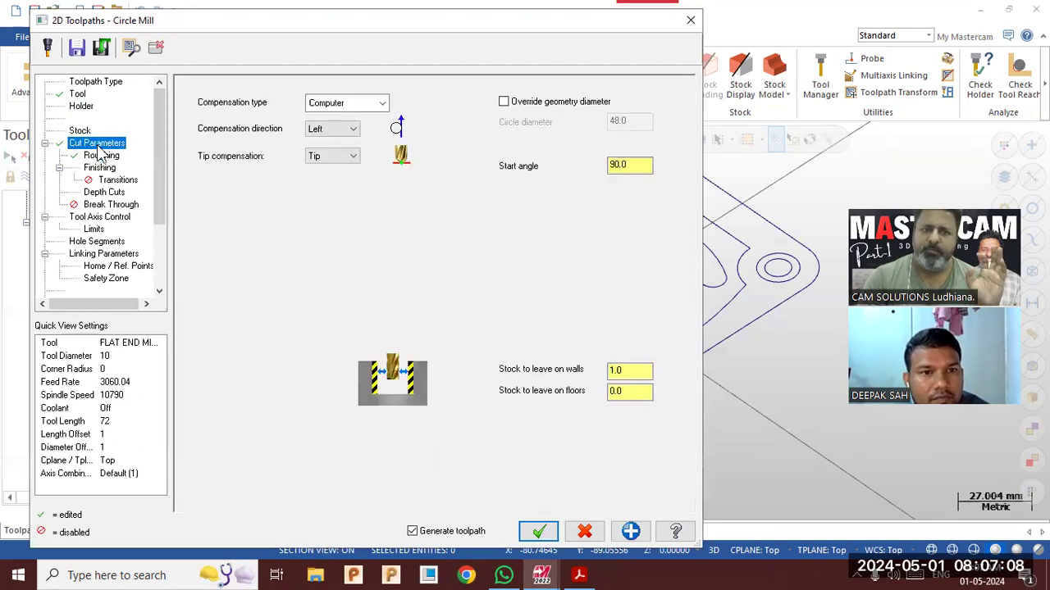
double_click(633, 372)
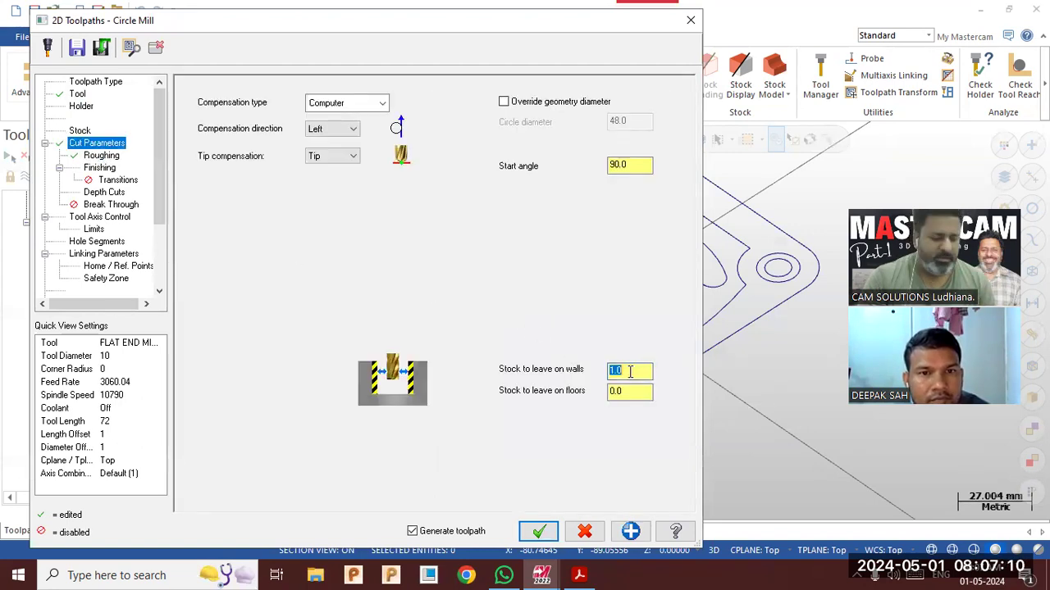
type("0")
left_click(636, 391)
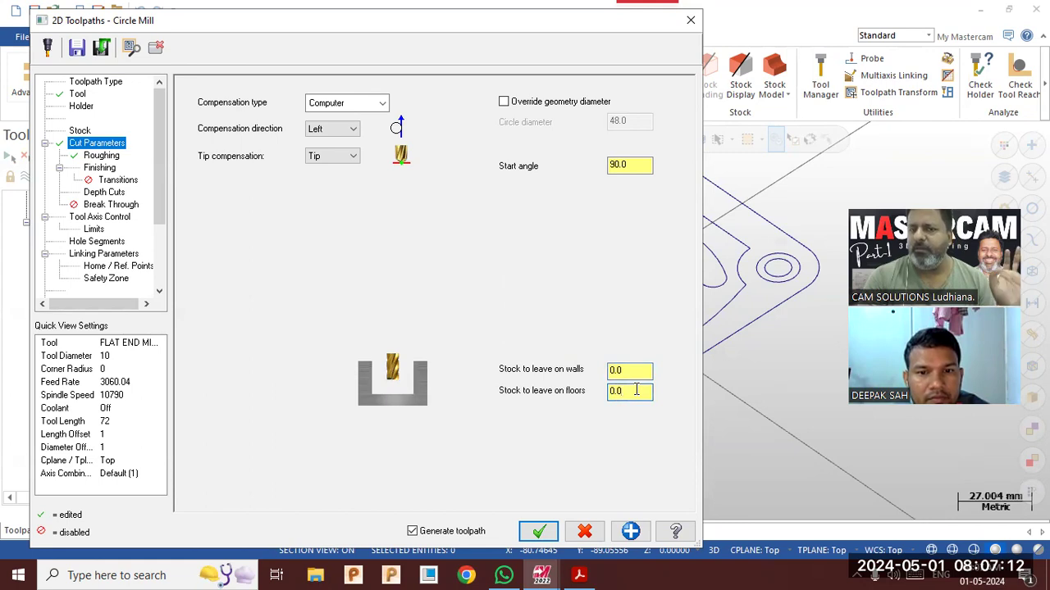
left_click(633, 371)
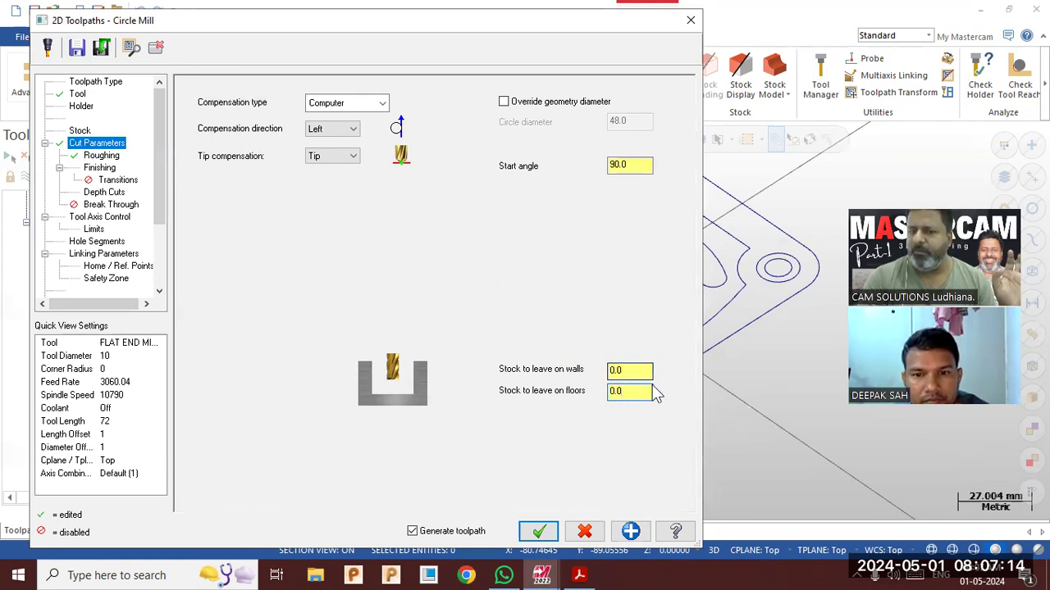
double_click(623, 370)
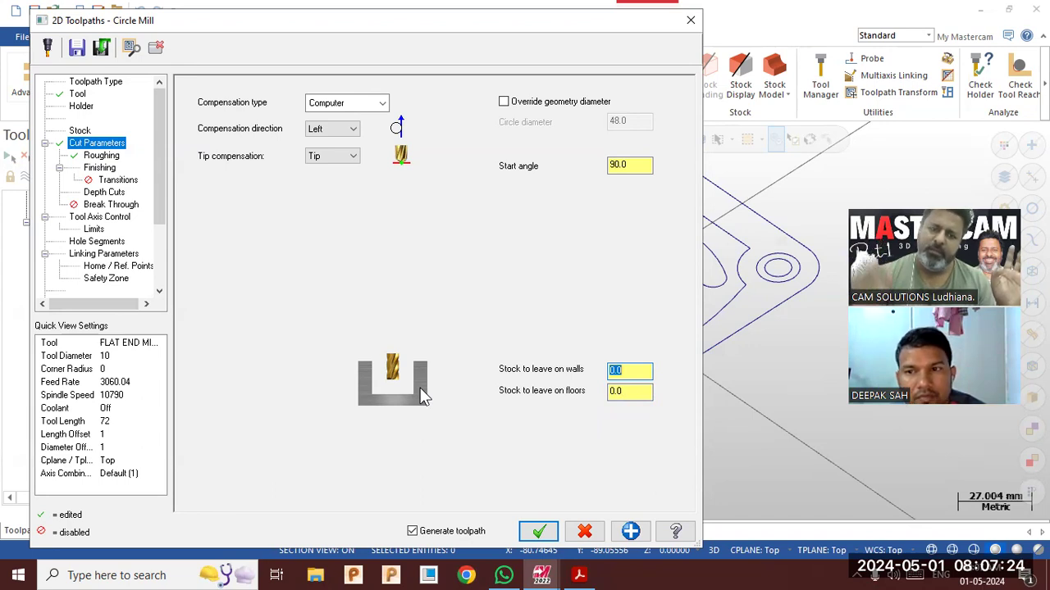
Set the circle mill to 1 finish pass with 0.1 spacing and its depth cuts to a maximum rough step of 1.
left_click(100, 156)
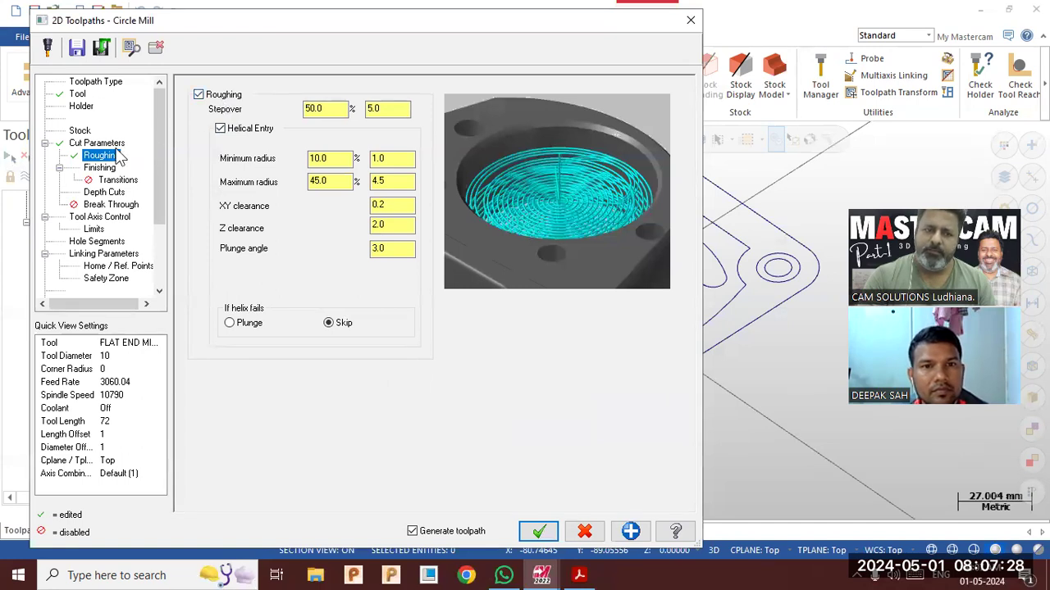
left_click(100, 169)
left_click(347, 285)
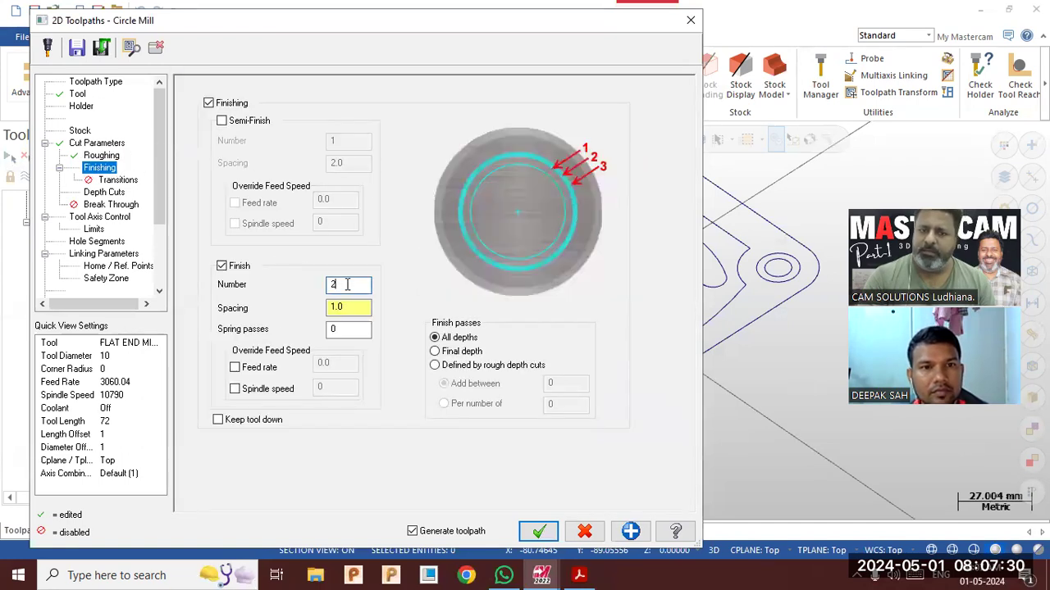
key("Tab")
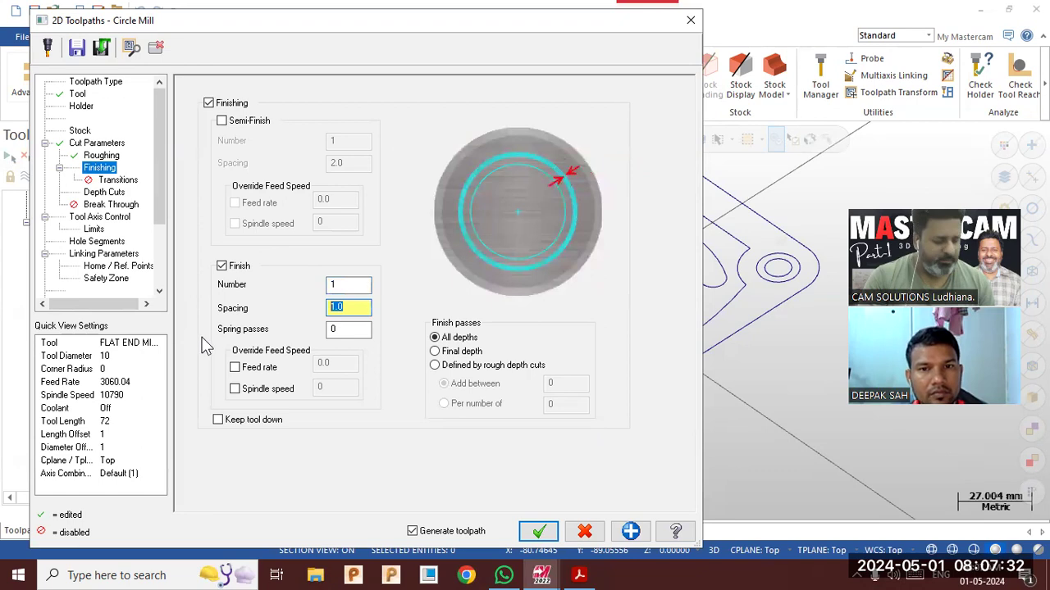
type("0.1")
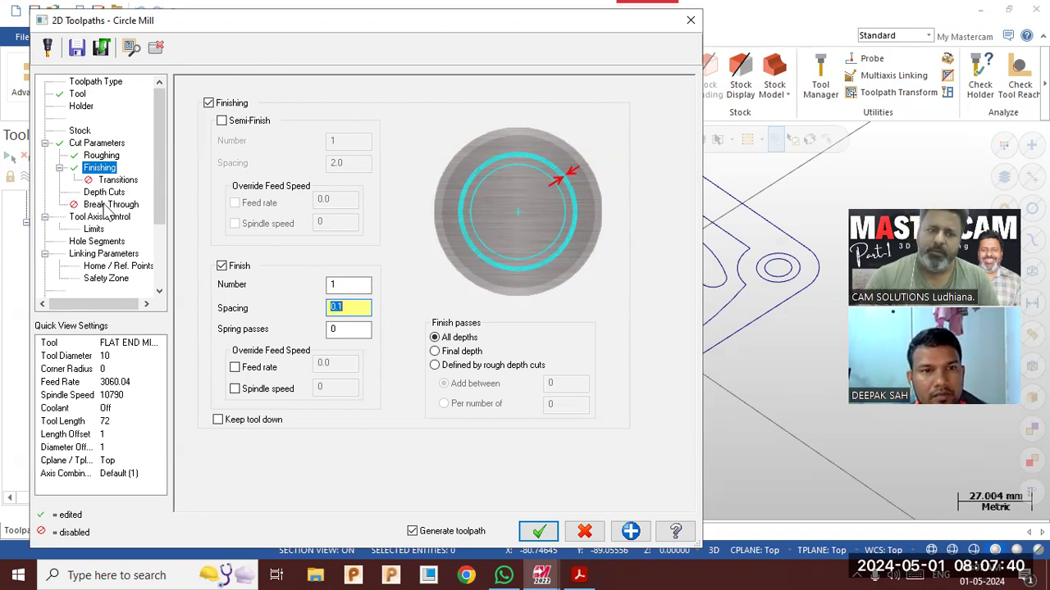
left_click(104, 192)
double_click(355, 146)
type("1")
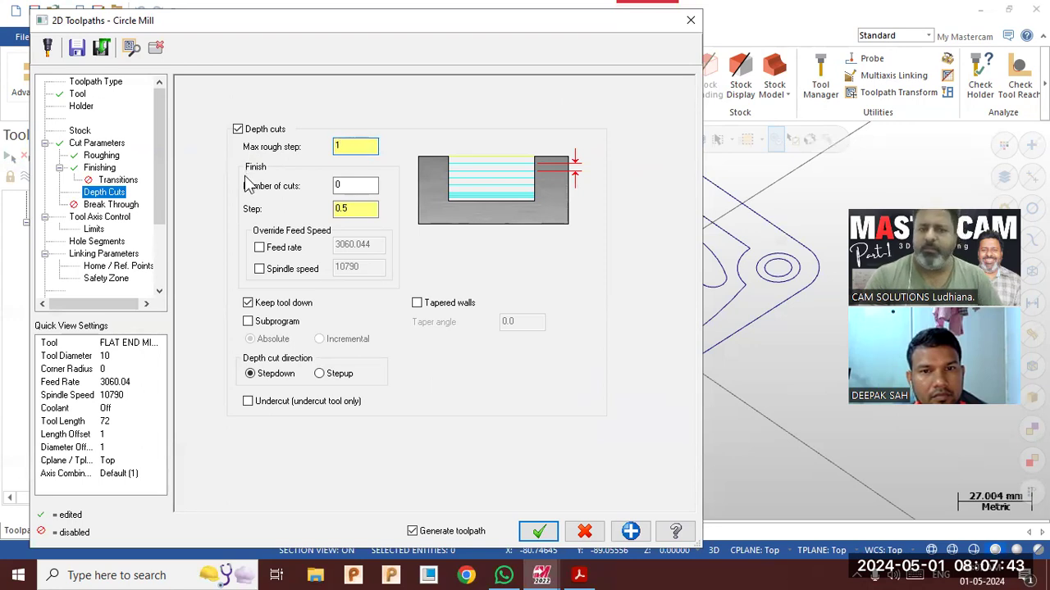
Set the circle mill's depth to -20 in the linking parameters and generate the toolpath.
left_click(123, 218)
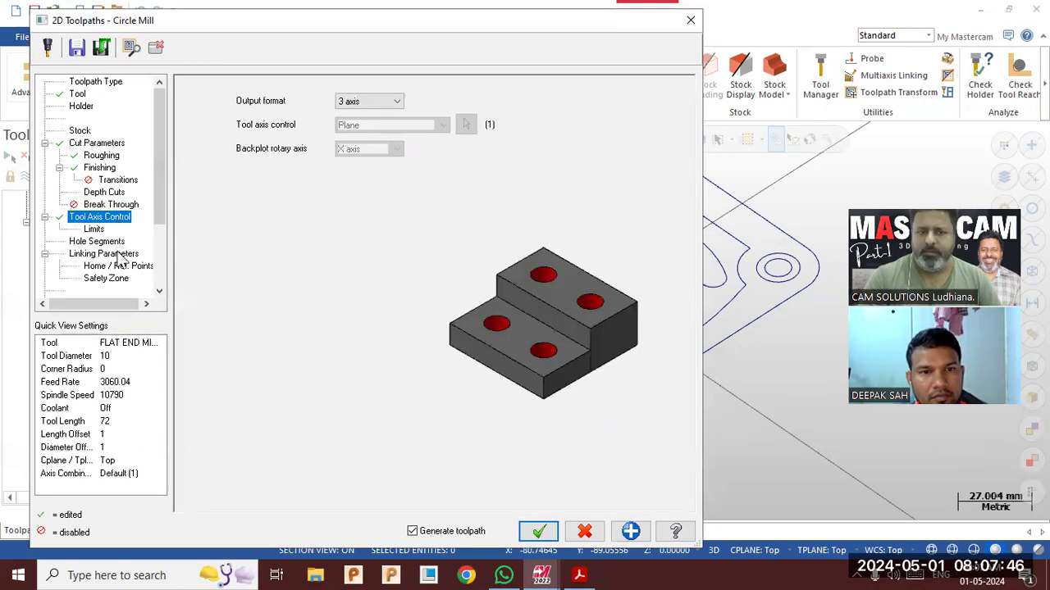
left_click(116, 254)
left_click(466, 342)
left_click(464, 393)
type("-20")
key("Return")
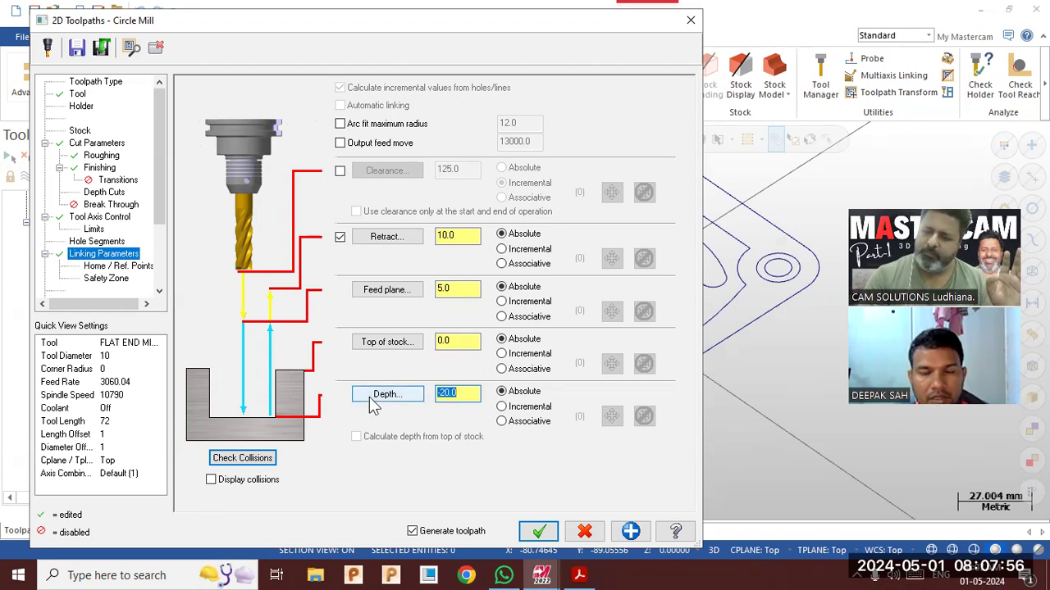
left_click(539, 531)
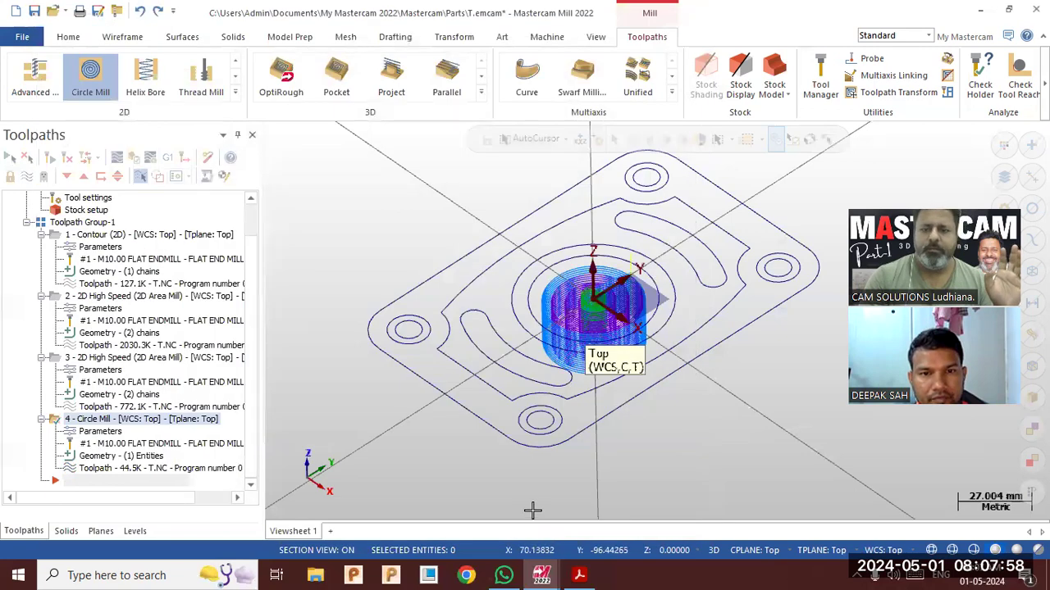
Verify the whole toolpath group including the circle mill, slow the simulation speed slightly, inspect the bored hole, and close the simulator.
left_click(95, 224)
left_click(139, 174)
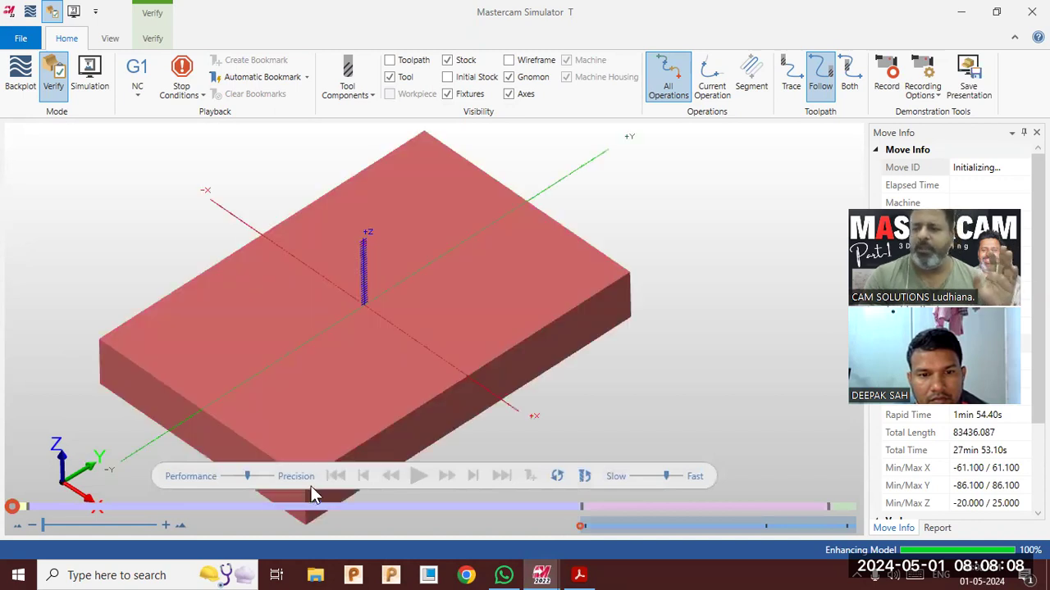
left_click(419, 483)
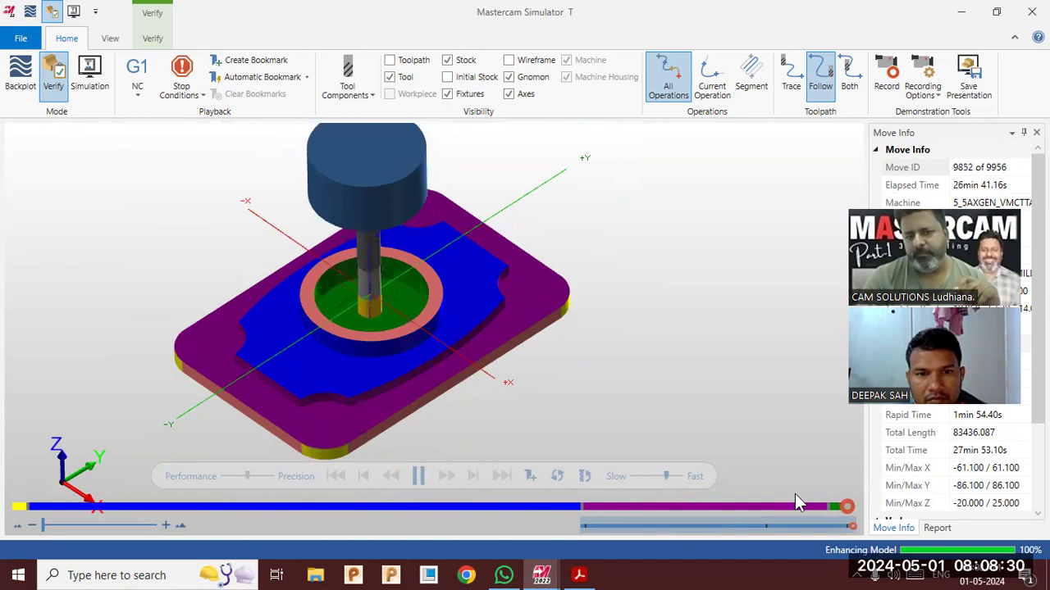
middle_click_drag(414, 303, 404, 281)
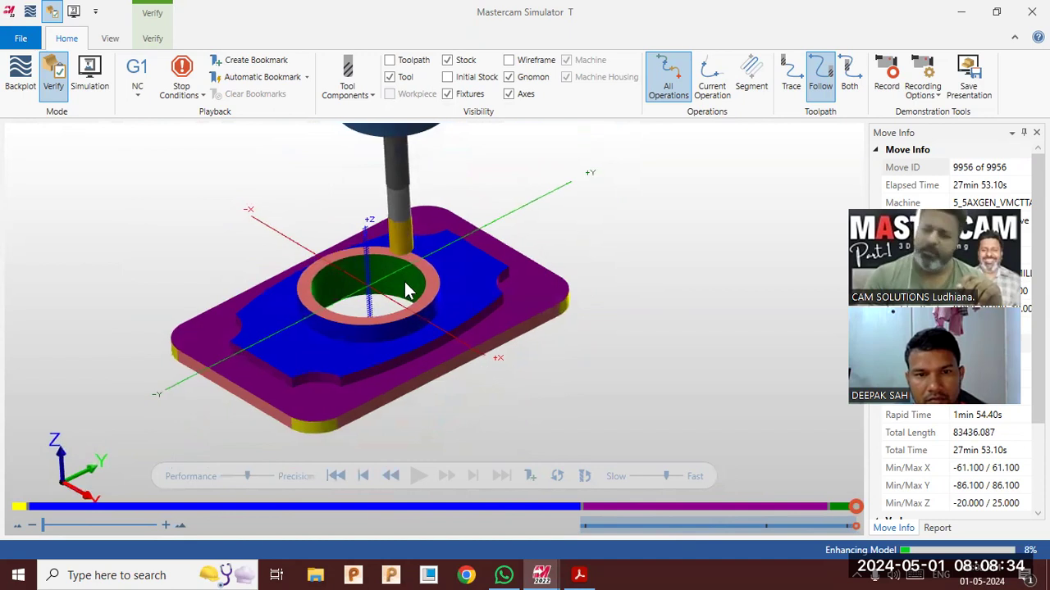
mouse_move(668, 482)
left_mouse_down()
mouse_move(633, 478)
mouse_move(656, 479)
left_mouse_up()
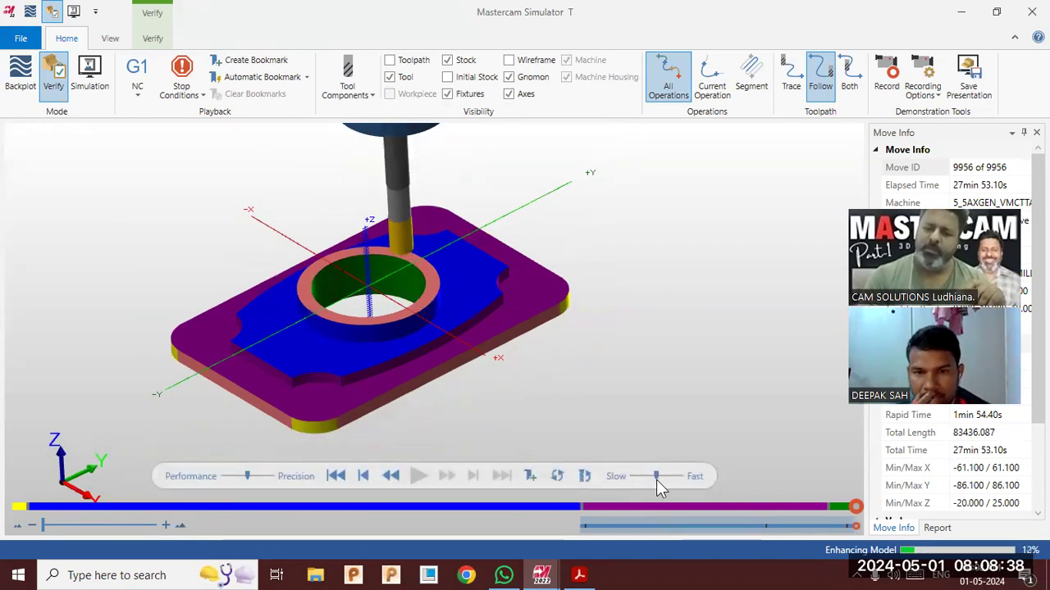
middle_click_drag(529, 329, 526, 340)
scroll(164, 414, "up", 2)
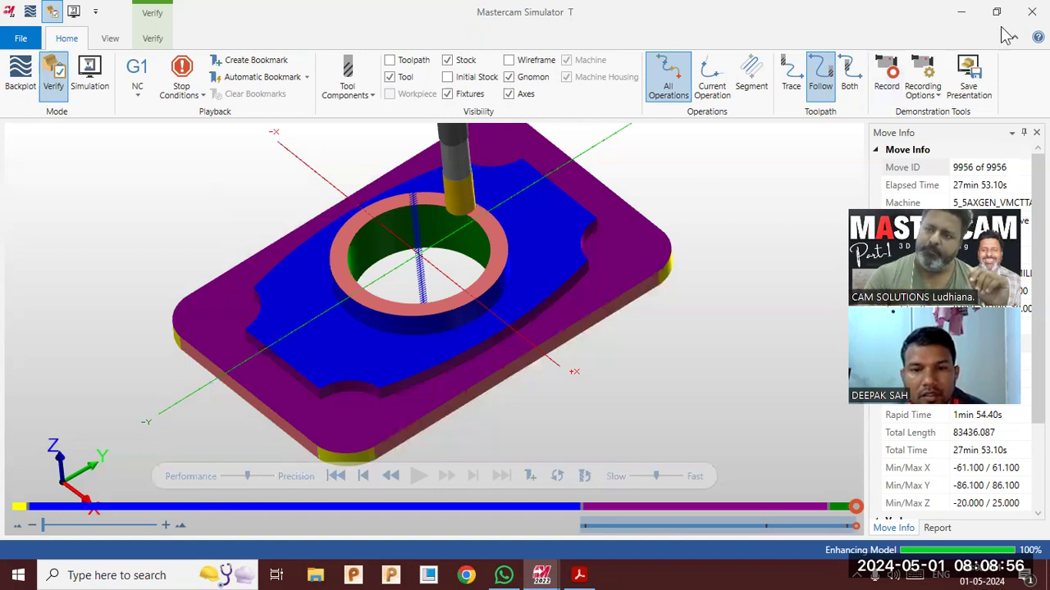
left_click(1031, 11)
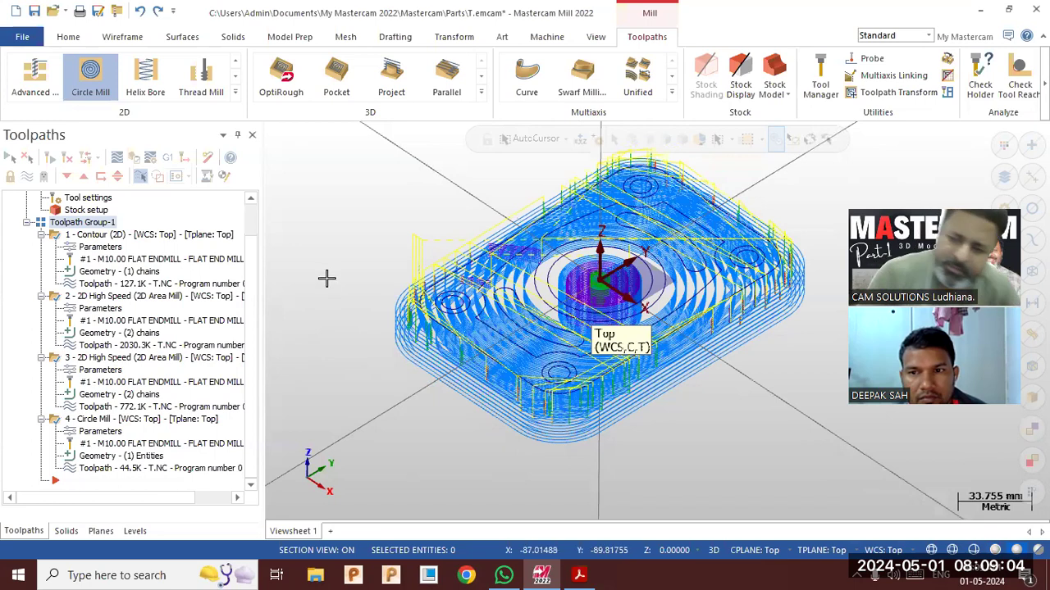
Start a new circle mill toolpath on the four 16 mm counterbore circles at the plate's corners.
scroll(341, 332, "down", 3)
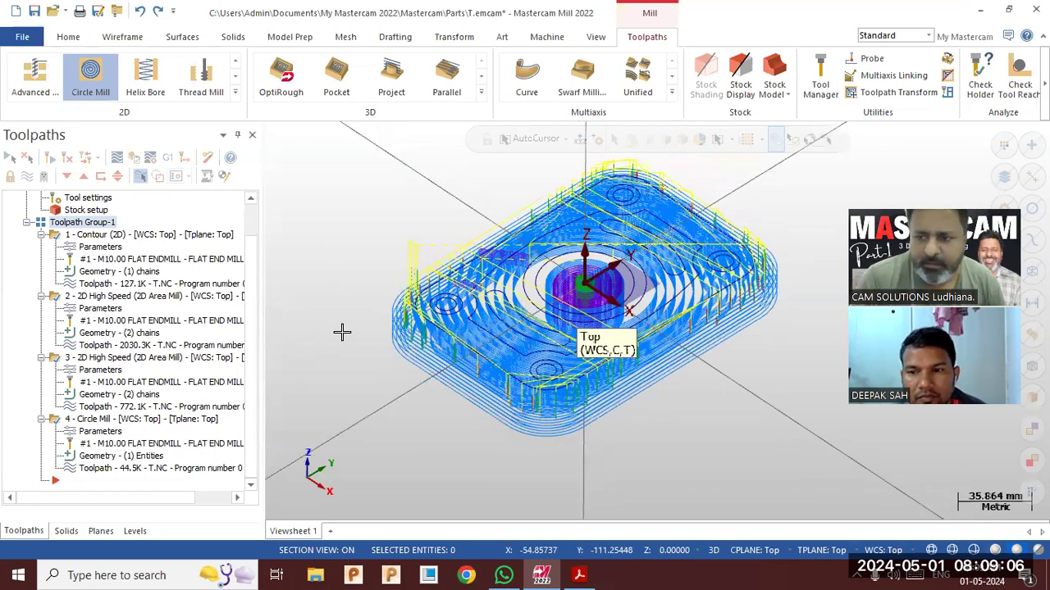
scroll(460, 236, "up", 3)
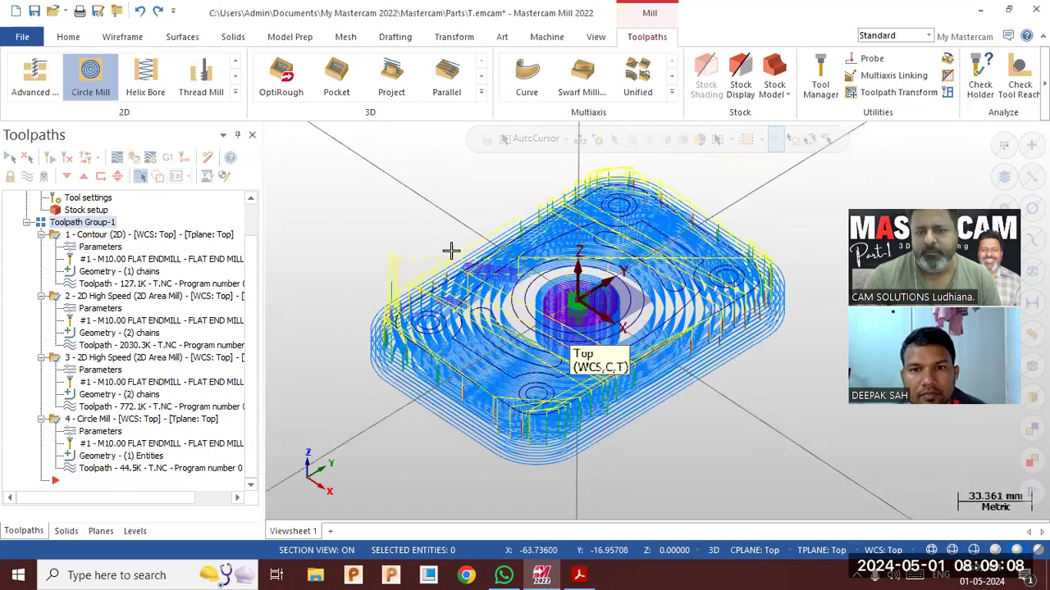
middle_click_drag(451, 251, 449, 266)
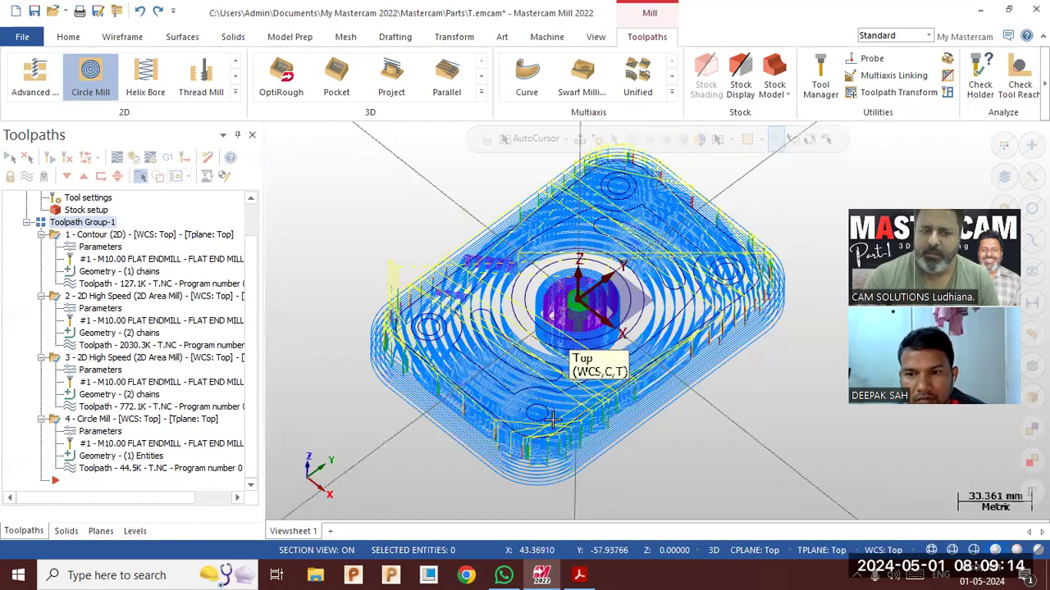
left_click(234, 92)
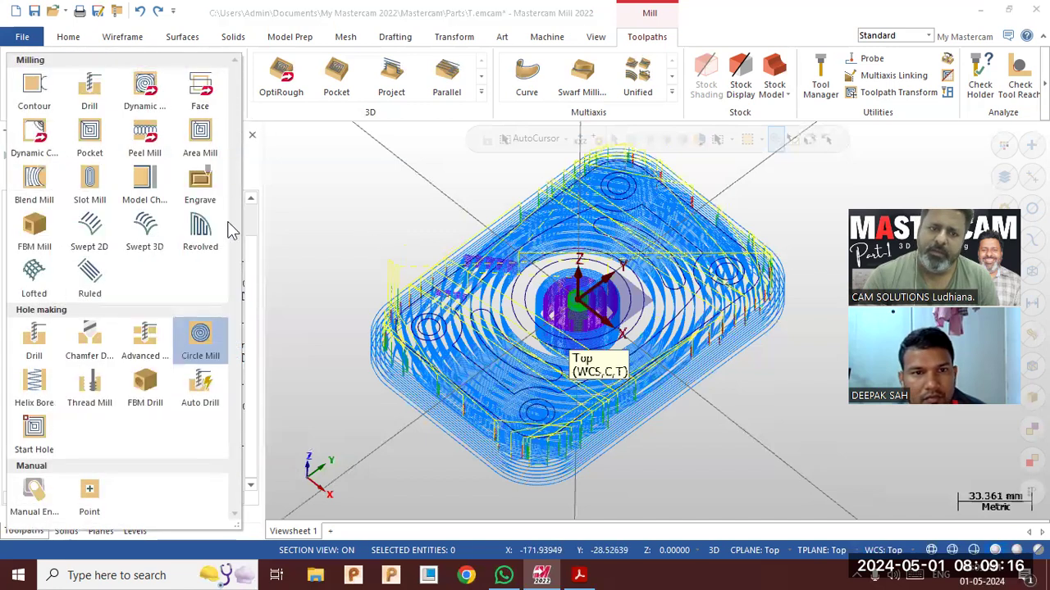
left_click(202, 337)
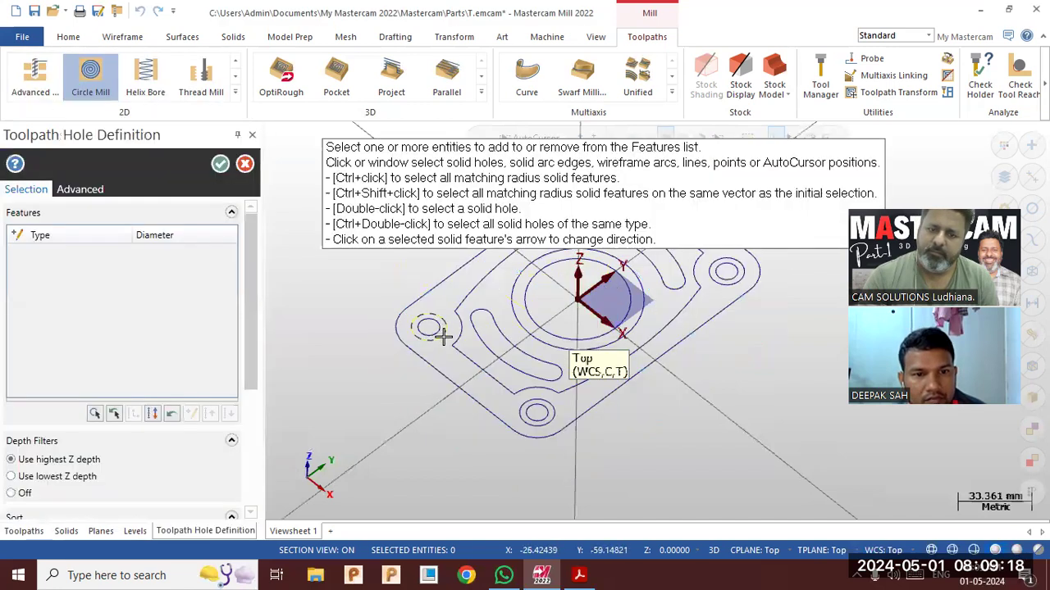
left_click(442, 334)
left_click(533, 413)
left_click(722, 283)
scroll(719, 445, "down", 2)
left_click(666, 276)
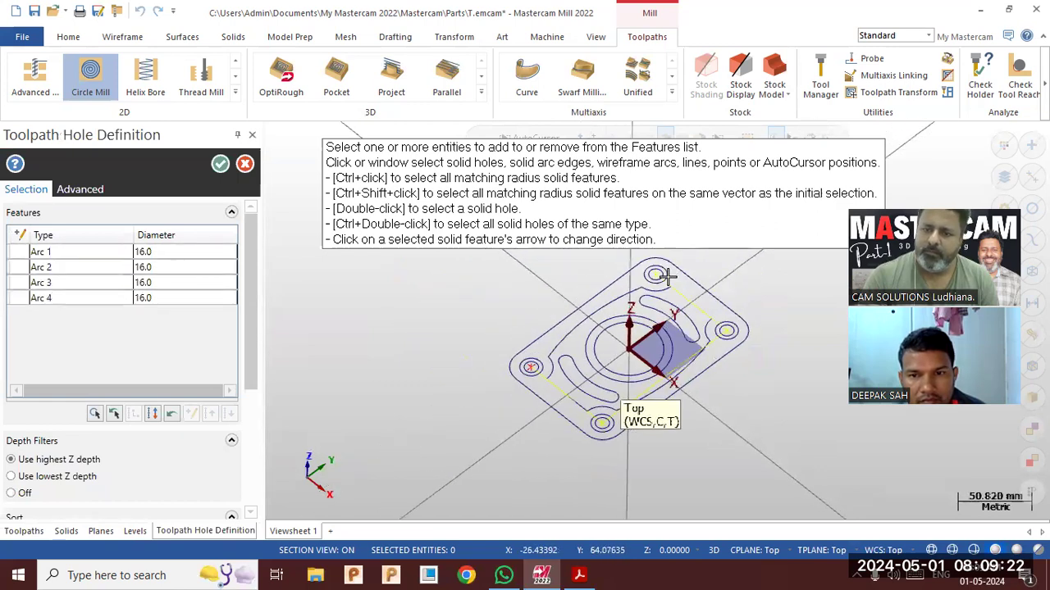
left_click(220, 163)
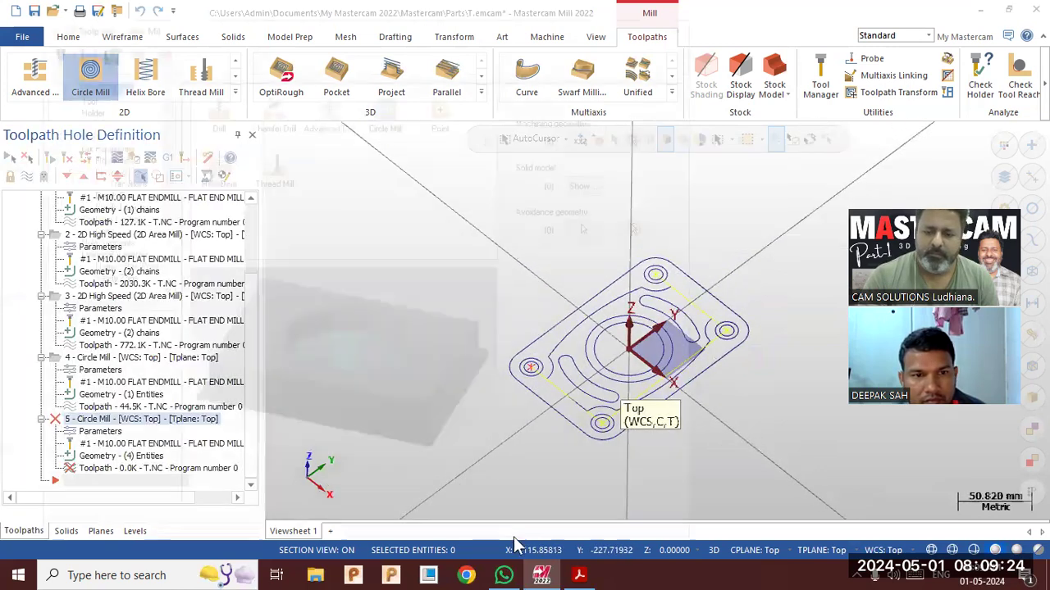
Check the counterbore depth in the PDF drawing, and set the circle mill's top of stock to -14 and its depth to -17.
left_click(579, 575)
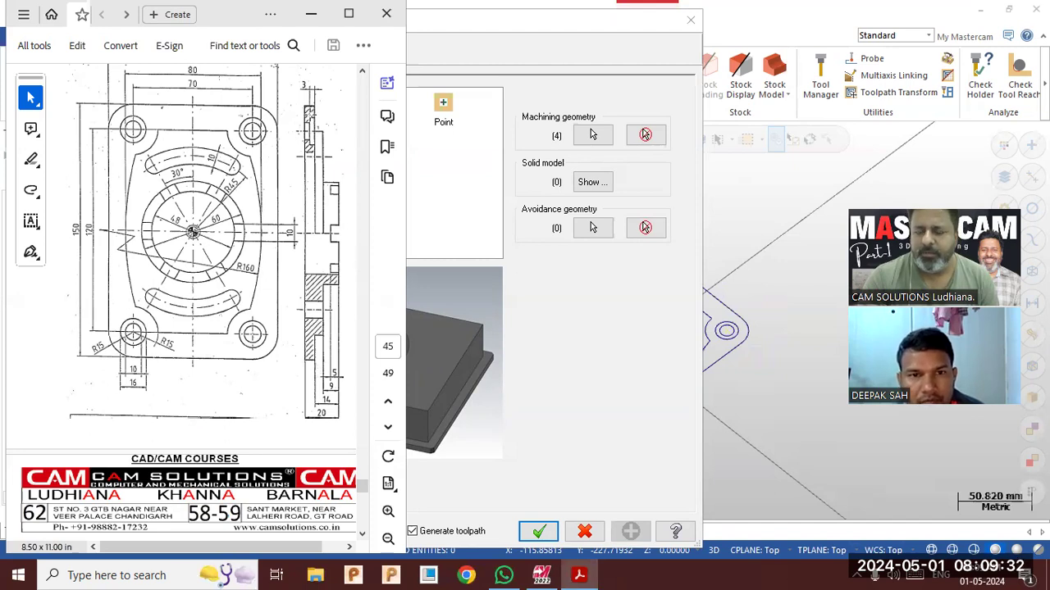
left_click(311, 14)
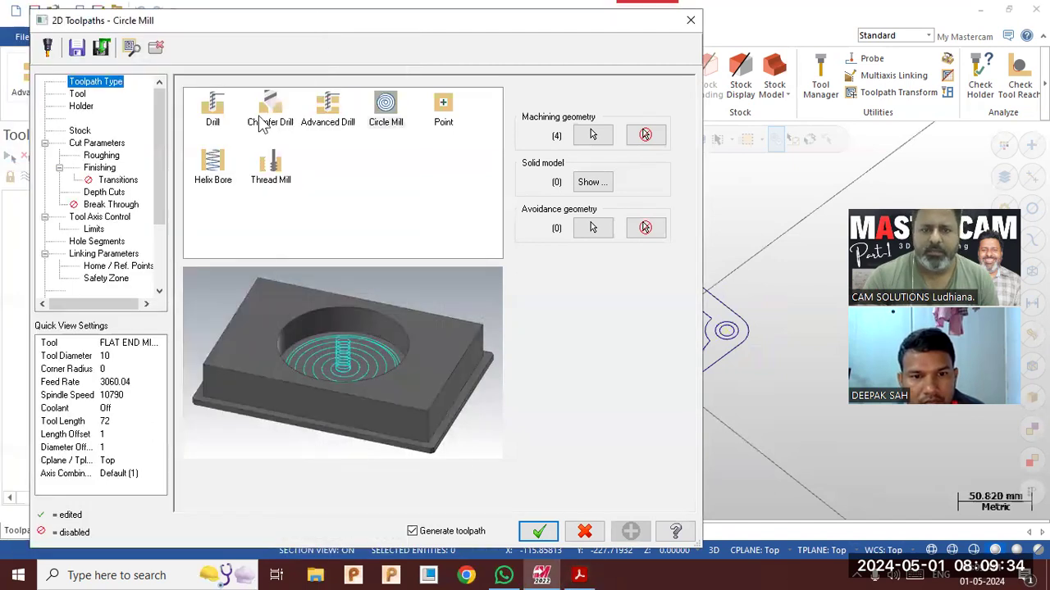
left_click(99, 255)
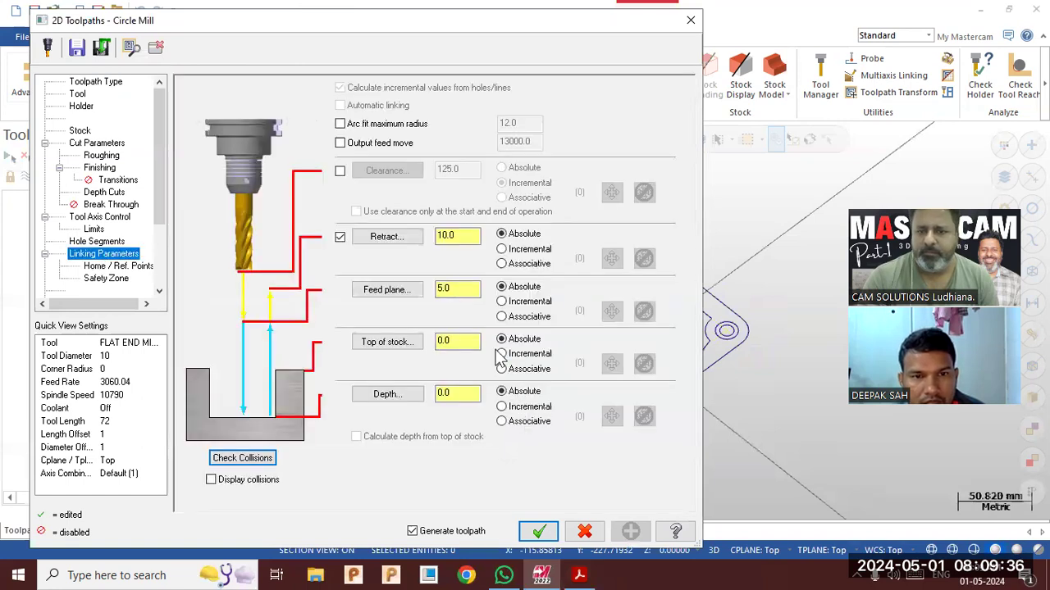
type("-14")
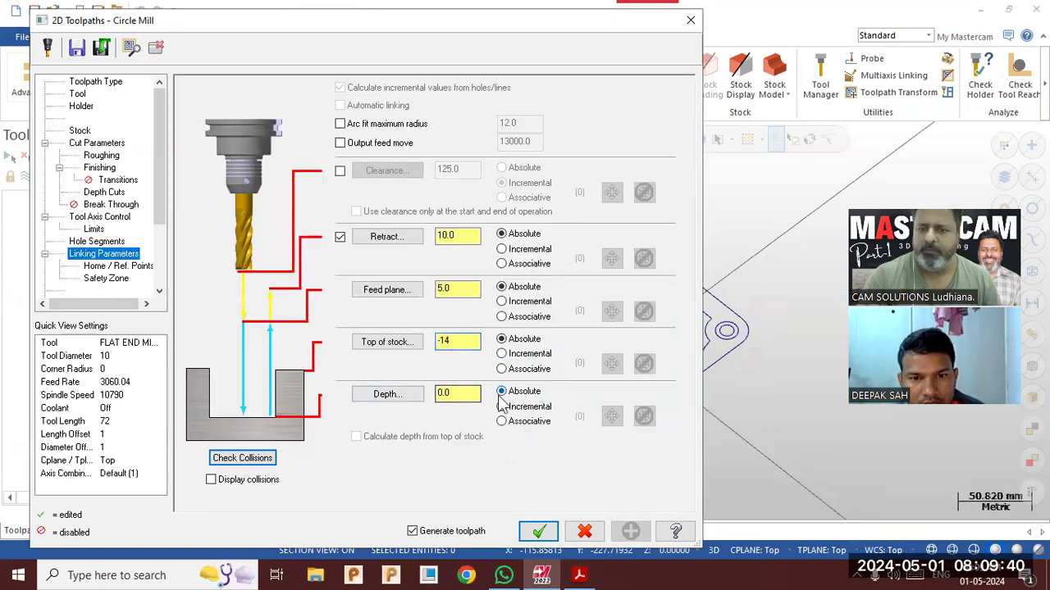
left_click(478, 395)
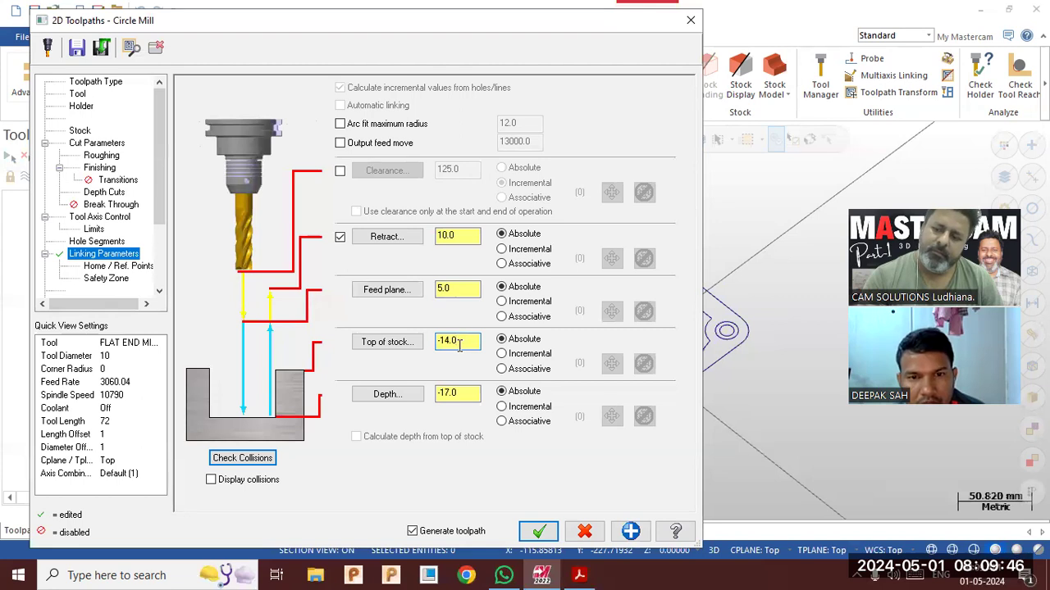
Set the depth cuts' maximum rough step to 0.5 for the corner circle mill and generate the toolpath.
left_click(113, 157)
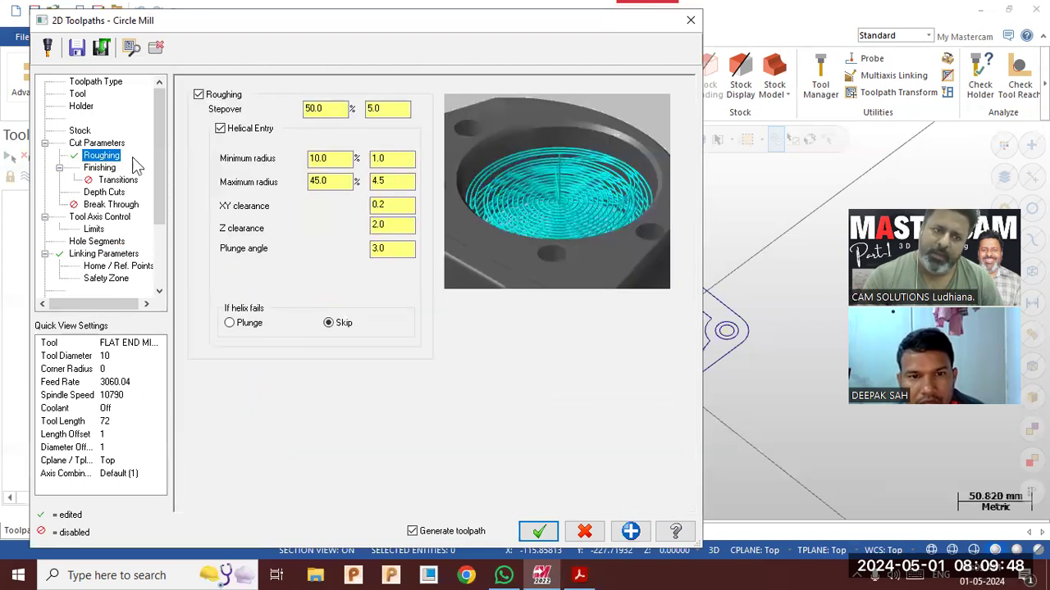
left_click(104, 192)
left_click(359, 147)
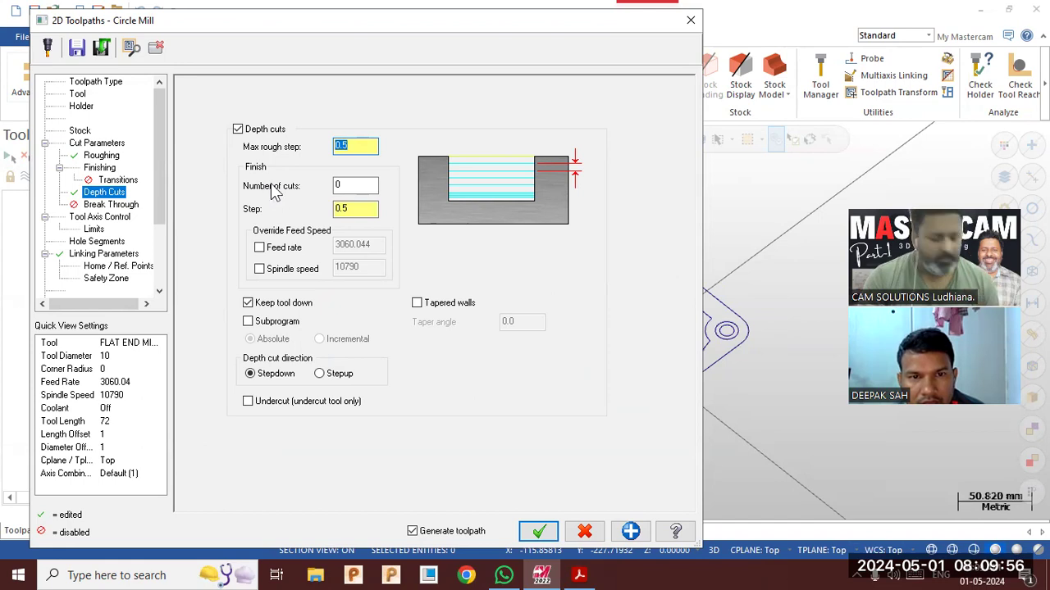
left_click(115, 217)
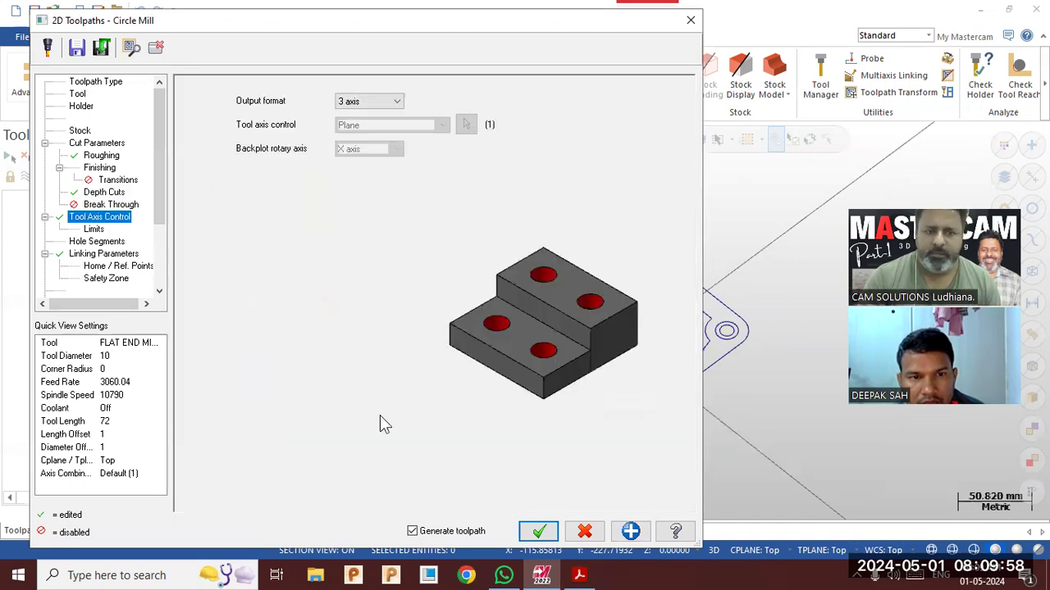
left_click(538, 533)
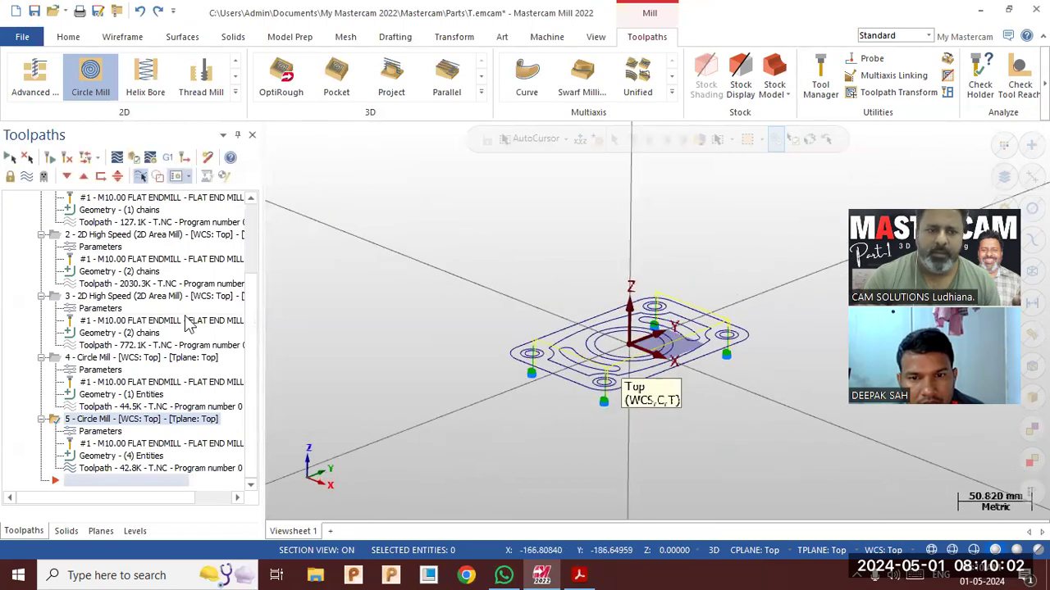
Verify the whole toolpath group at a faster simulation speed, inspect the four corner counterbores, and leave the simulator.
scroll(144, 211, "up", 3)
left_click(78, 260)
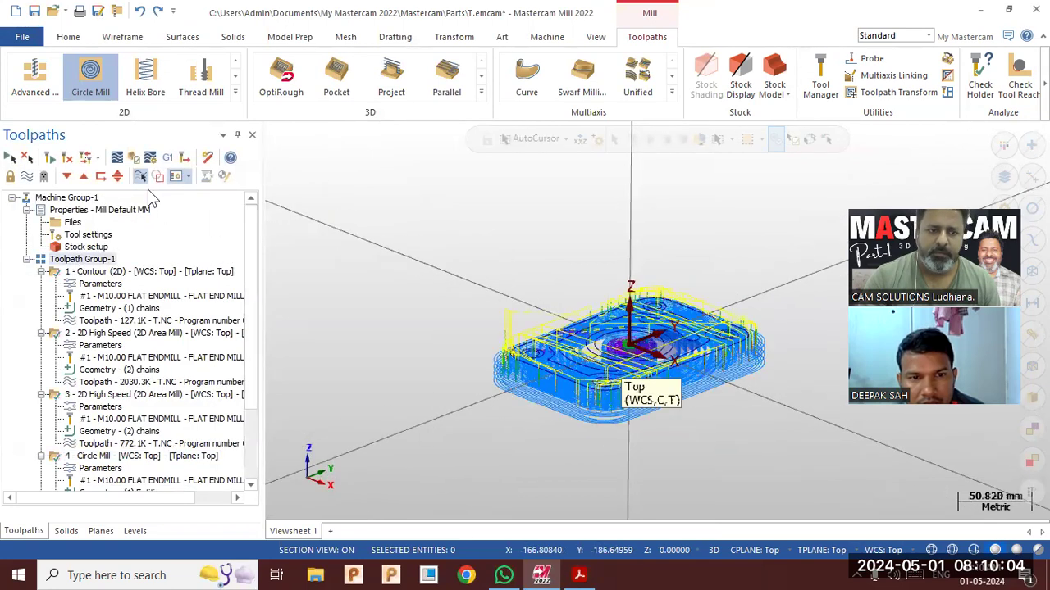
left_click(140, 175)
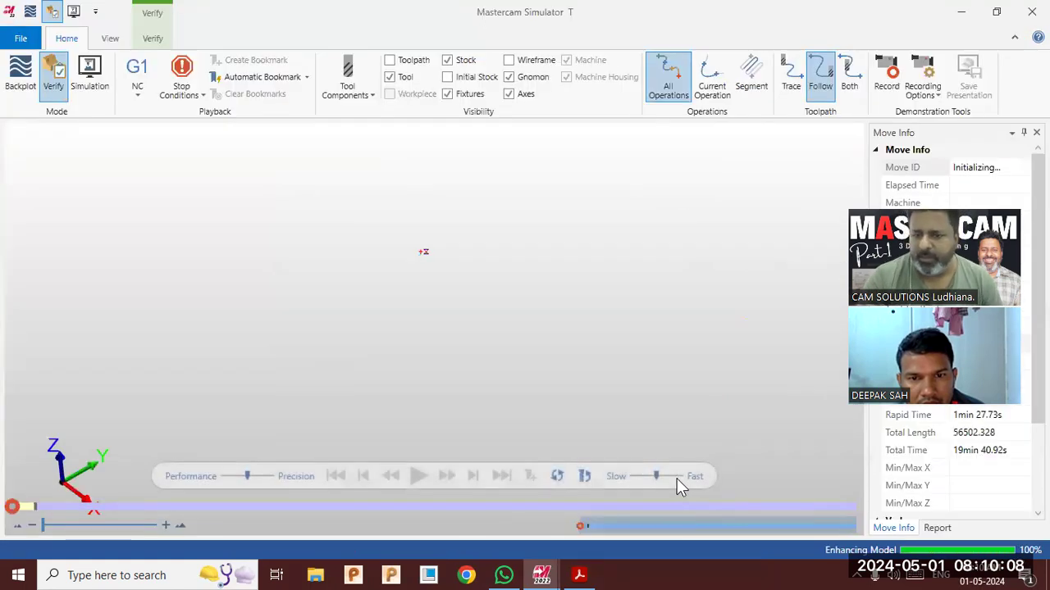
left_click(420, 479)
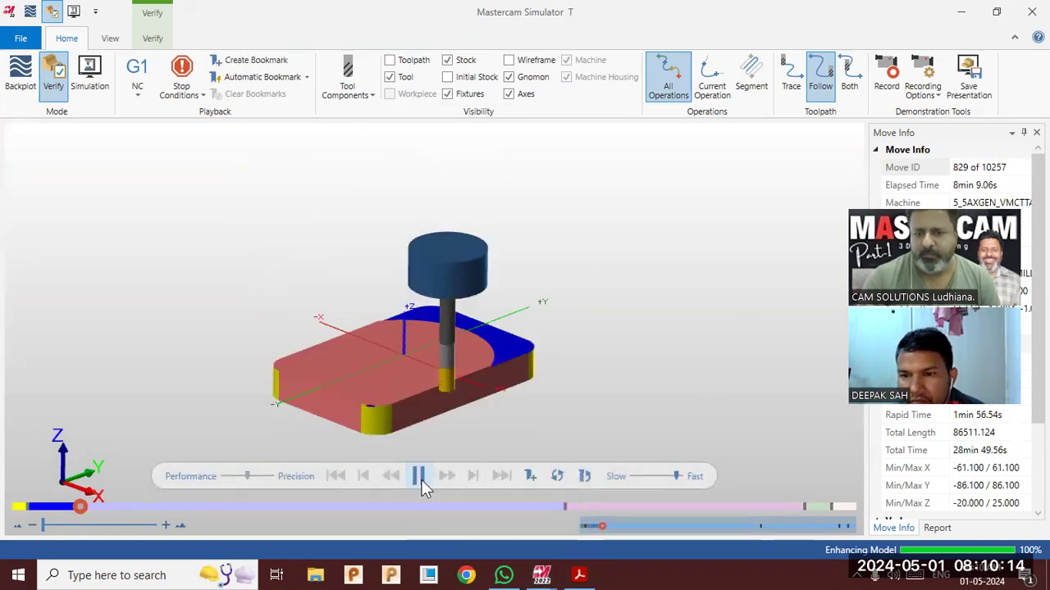
left_click_drag(675, 475, 689, 478)
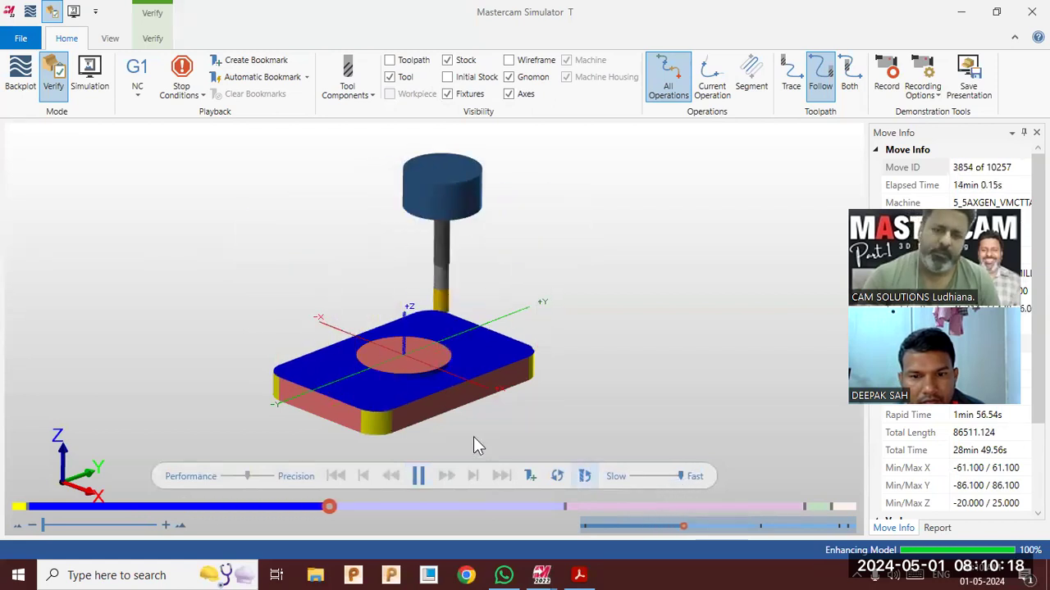
scroll(474, 436, "up", 2)
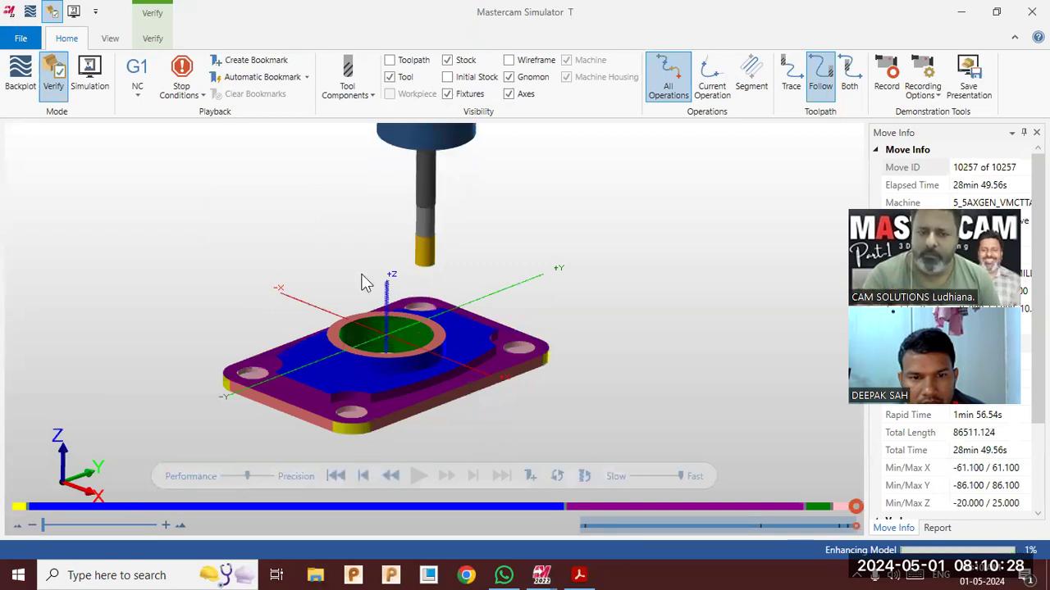
middle_click_drag(374, 297, 363, 438)
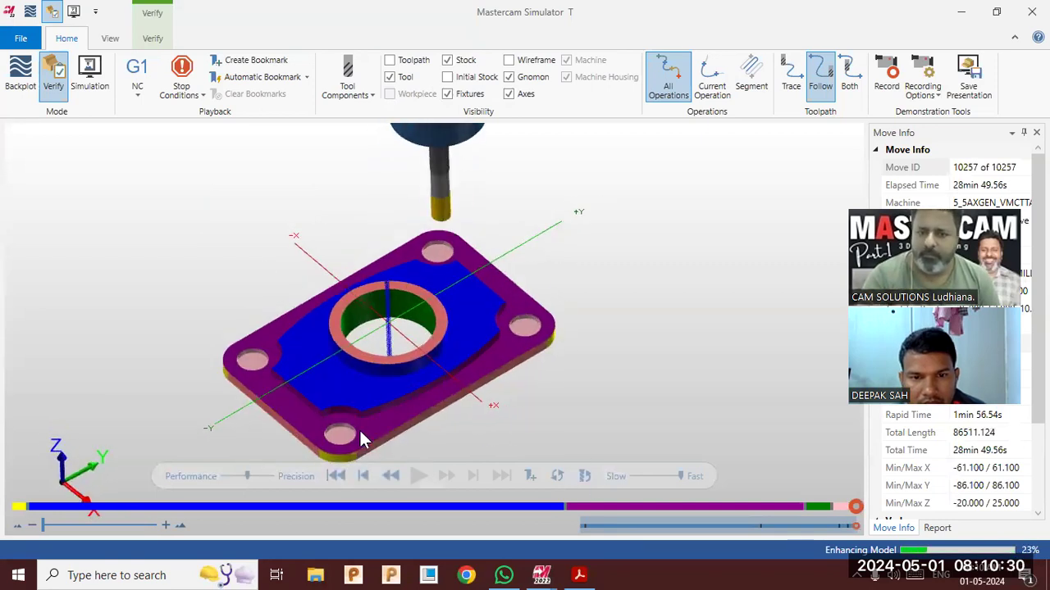
scroll(343, 362, "up", 3)
scroll(340, 337, "down", 3)
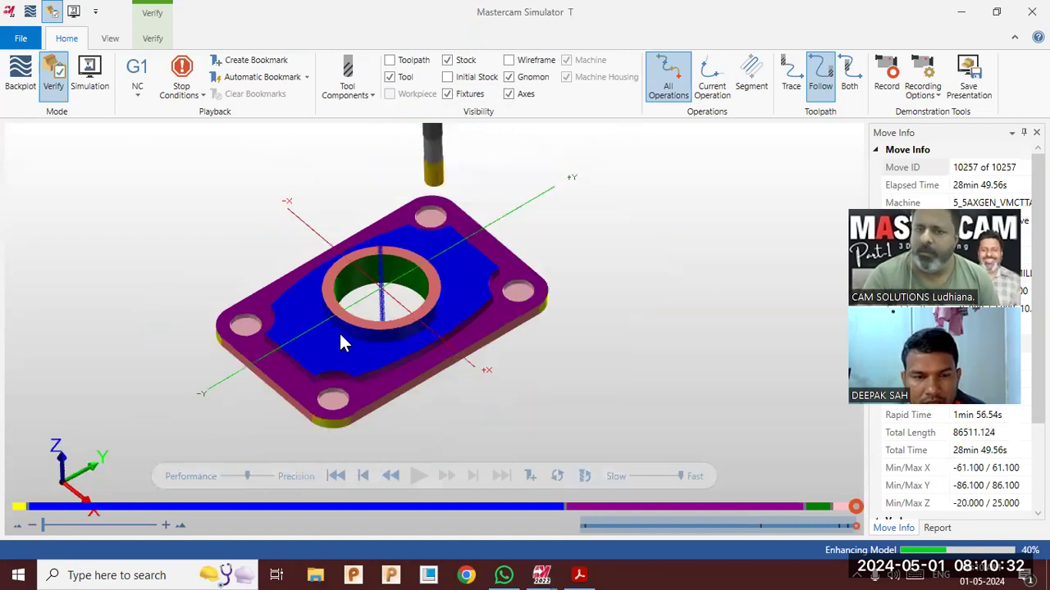
left_click(963, 15)
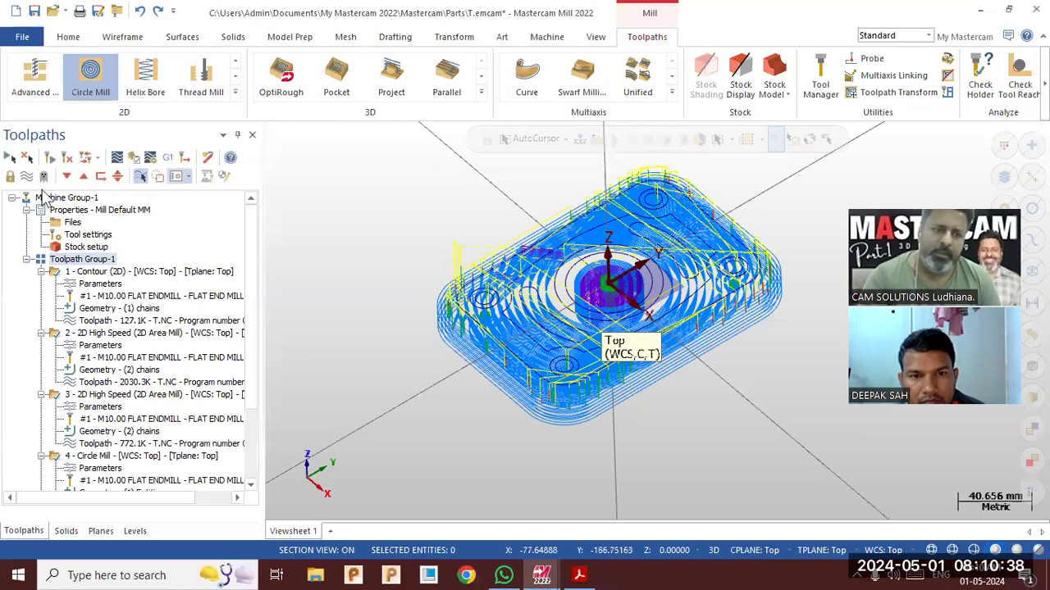
Hide the displayed toolpaths and check the corner hole dimensions in the PDF drawing.
left_click(27, 175)
middle_click_drag(664, 368, 667, 351)
scroll(767, 221, "up", 2)
left_click(579, 575)
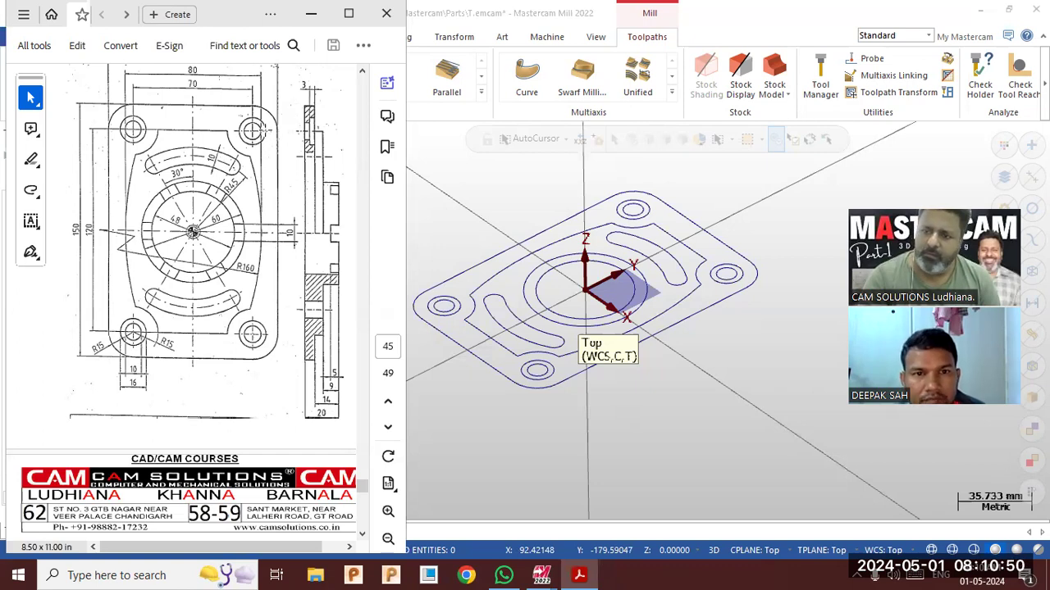
left_click(471, 157)
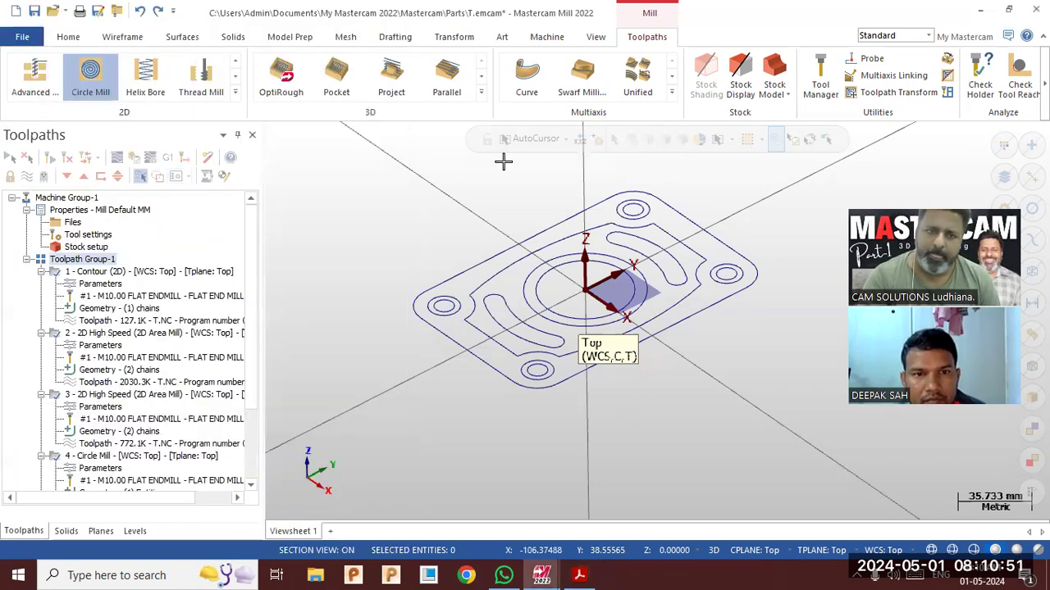
Start a drill toolpath and select the 10 mm inner circles at the two corners on the negative Y side.
left_click(236, 96)
left_click(95, 92)
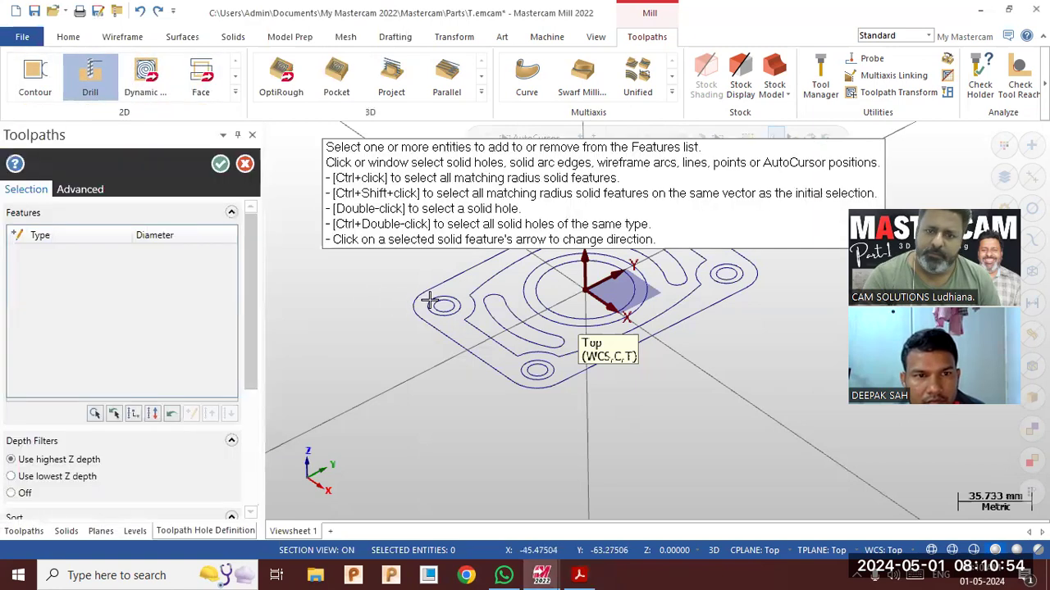
left_click(440, 305)
left_click(534, 369)
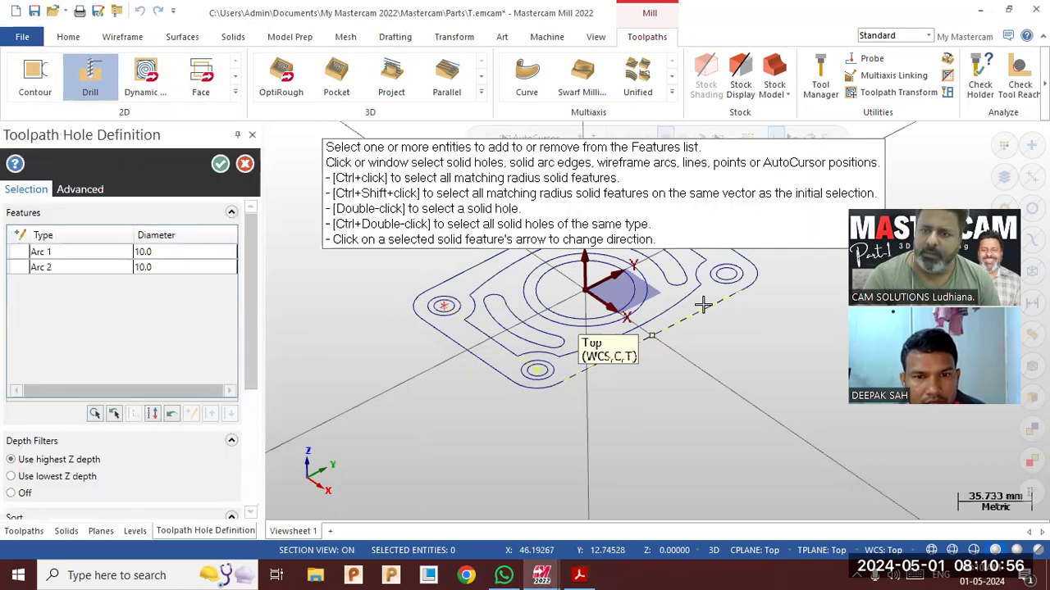
left_click(724, 281)
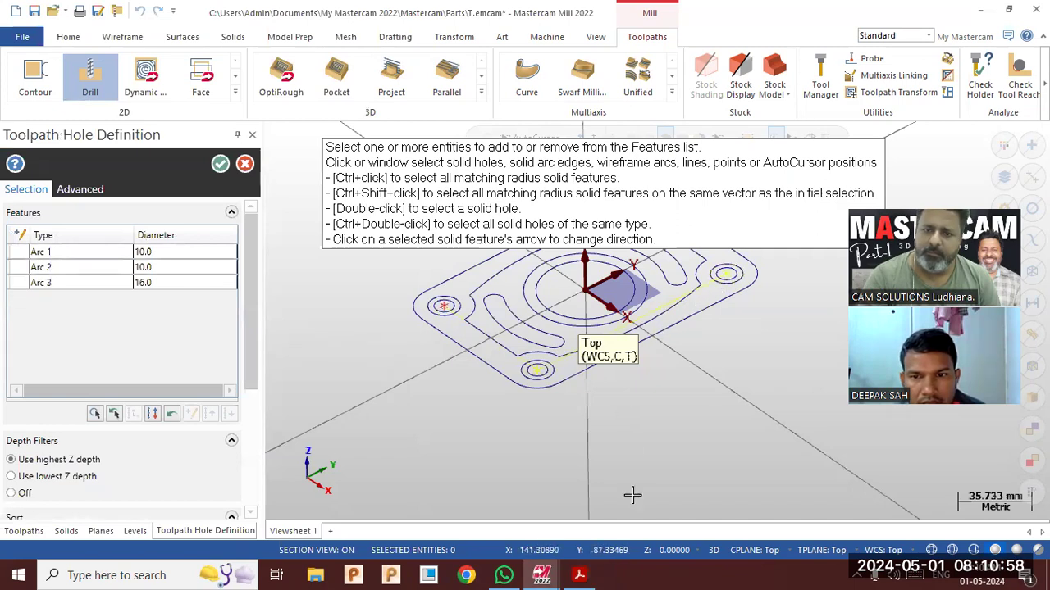
scroll(633, 494, "down", 3)
left_click(163, 283)
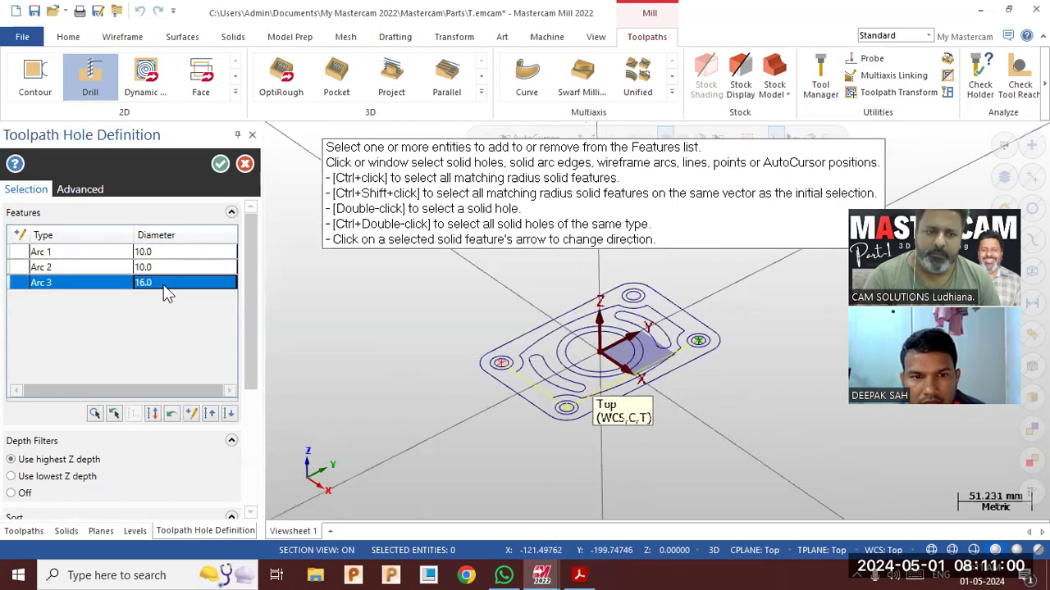
right_click(98, 283)
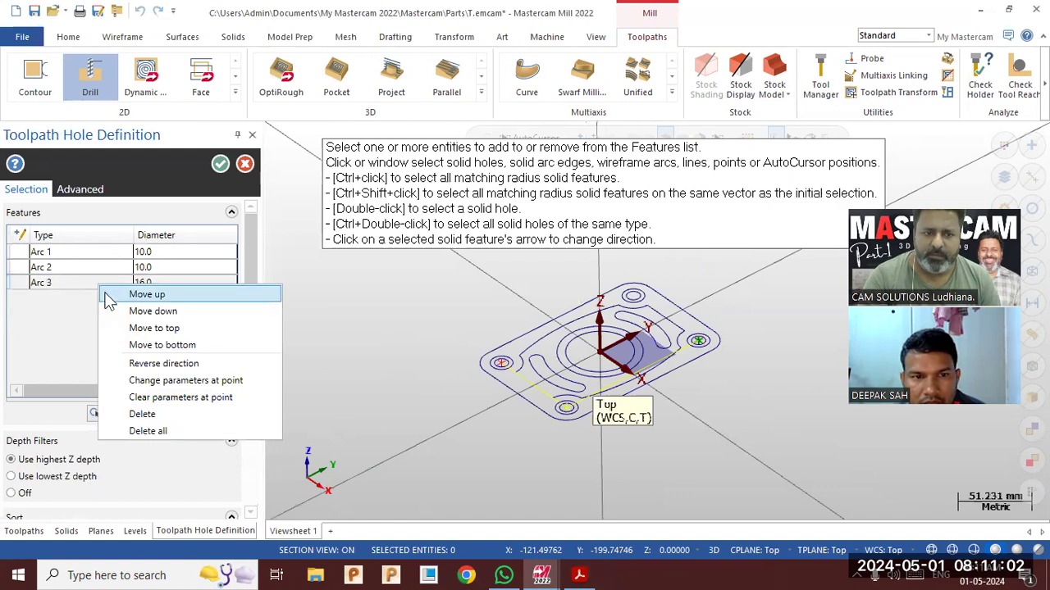
left_click(160, 413)
left_click(701, 344)
right_click(168, 288)
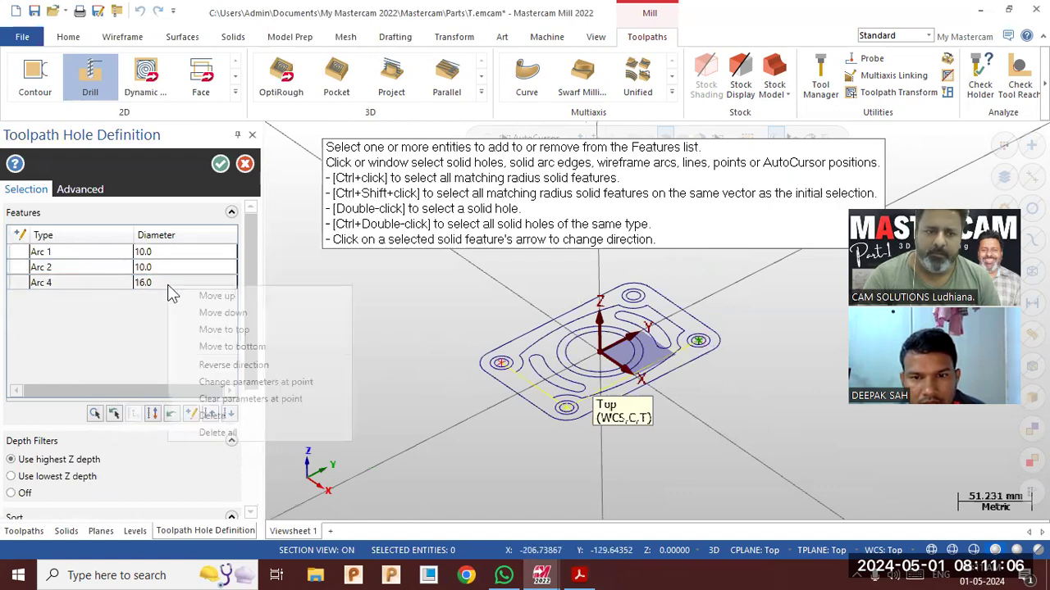
left_click(212, 415)
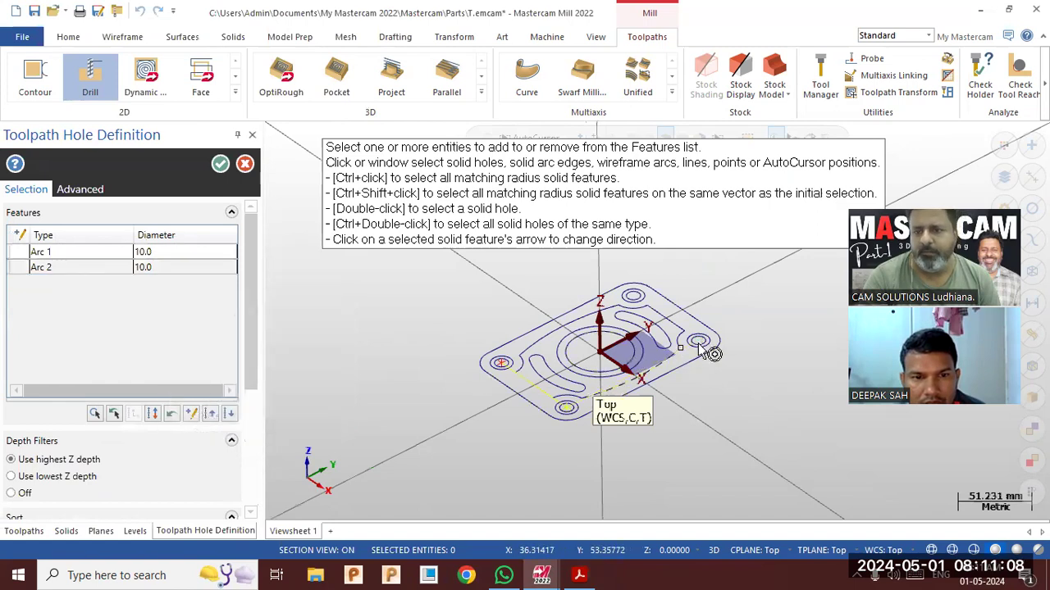
Add the 10 mm inner circles at the two corners on the positive Y side and accept the hole selection.
scroll(718, 338, "up", 3)
scroll(718, 338, "up", 1)
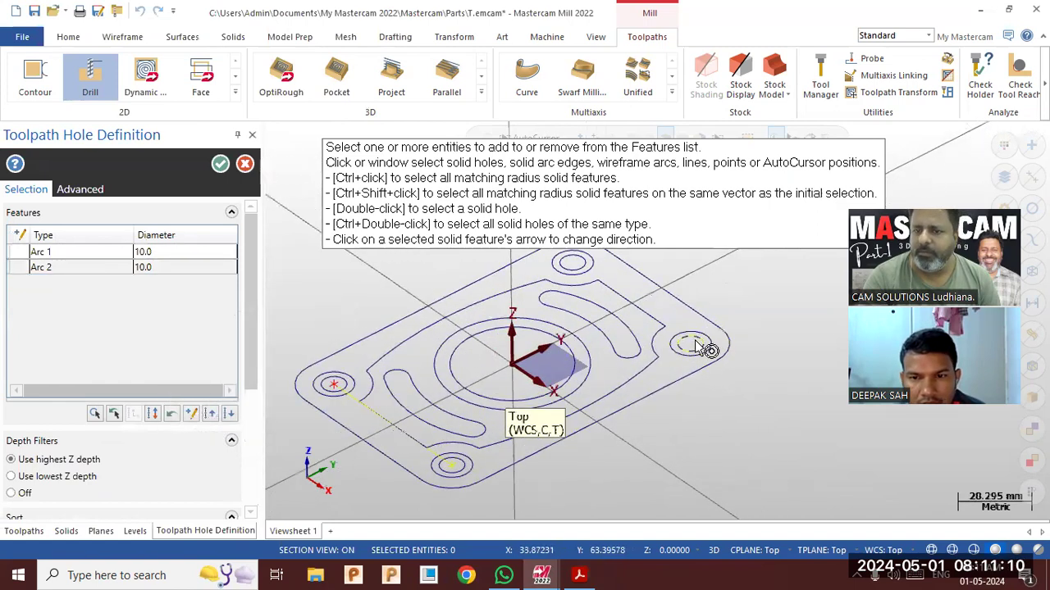
left_click(691, 344)
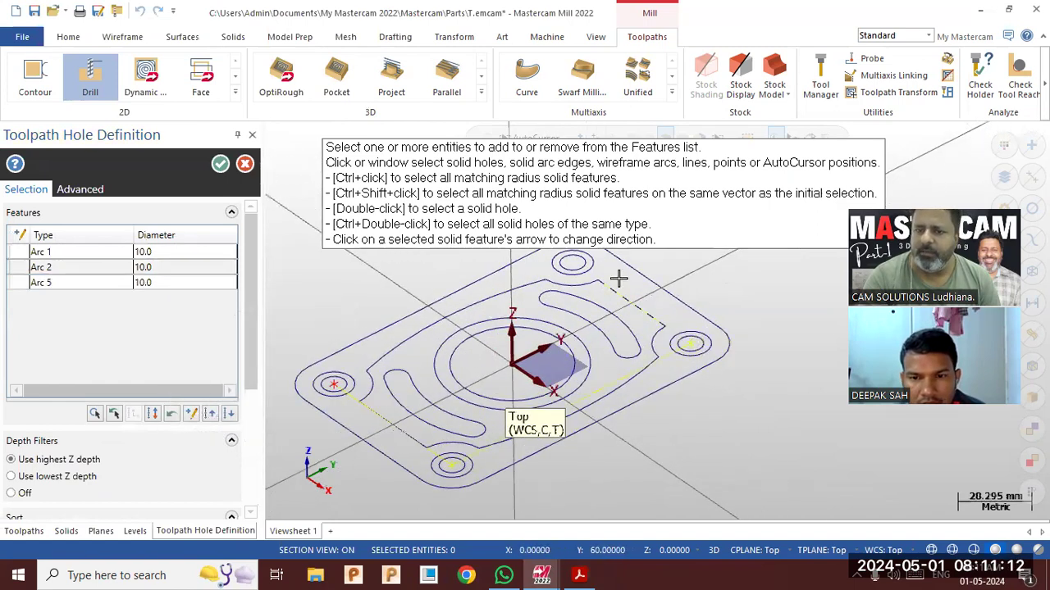
left_click(579, 264)
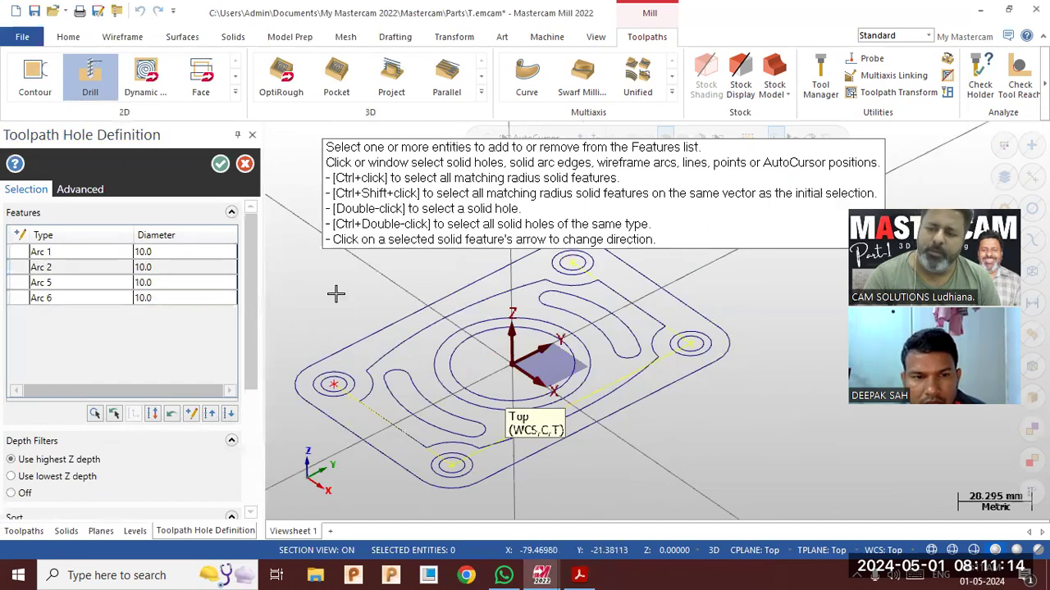
left_click(220, 163)
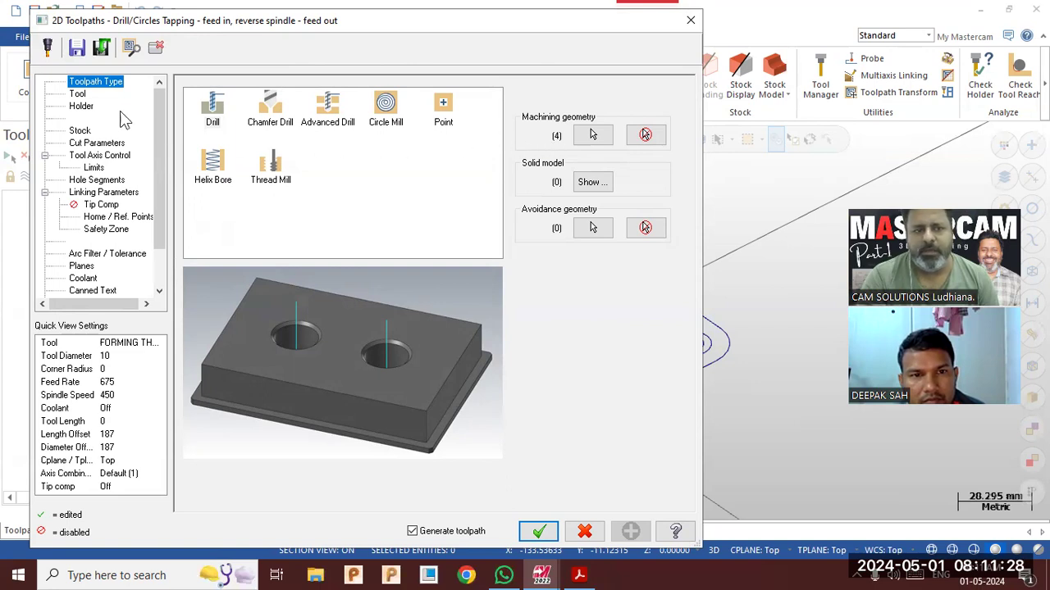
Filter the tool library to show only drills and assign the HSS/TIN DRILL 8xDc- 10.0 to the operation.
left_click(77, 94)
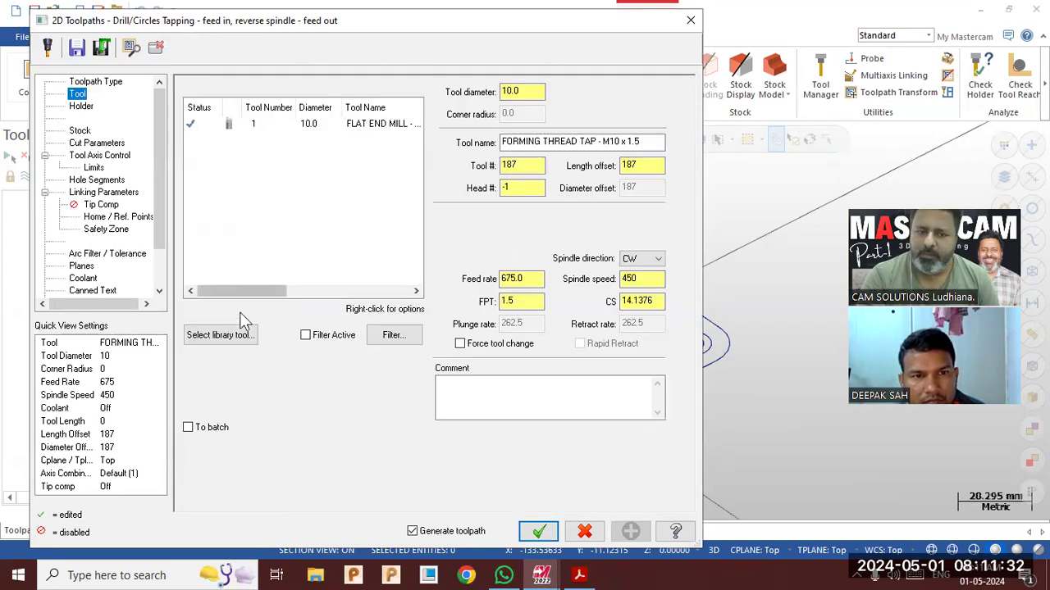
left_click(233, 336)
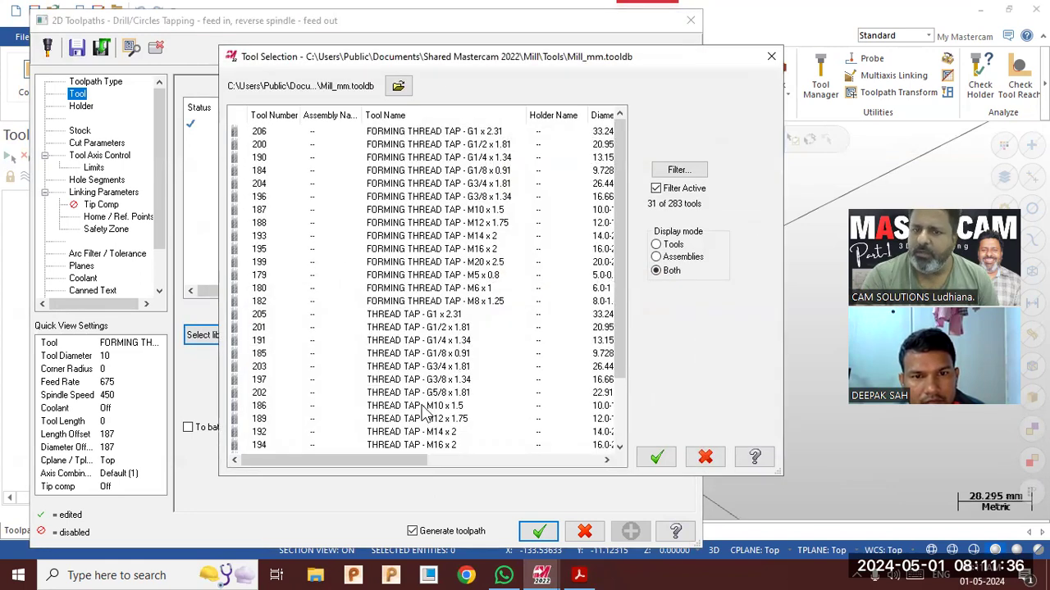
left_click(611, 237)
left_click_drag(620, 246, 636, 303)
left_click(677, 170)
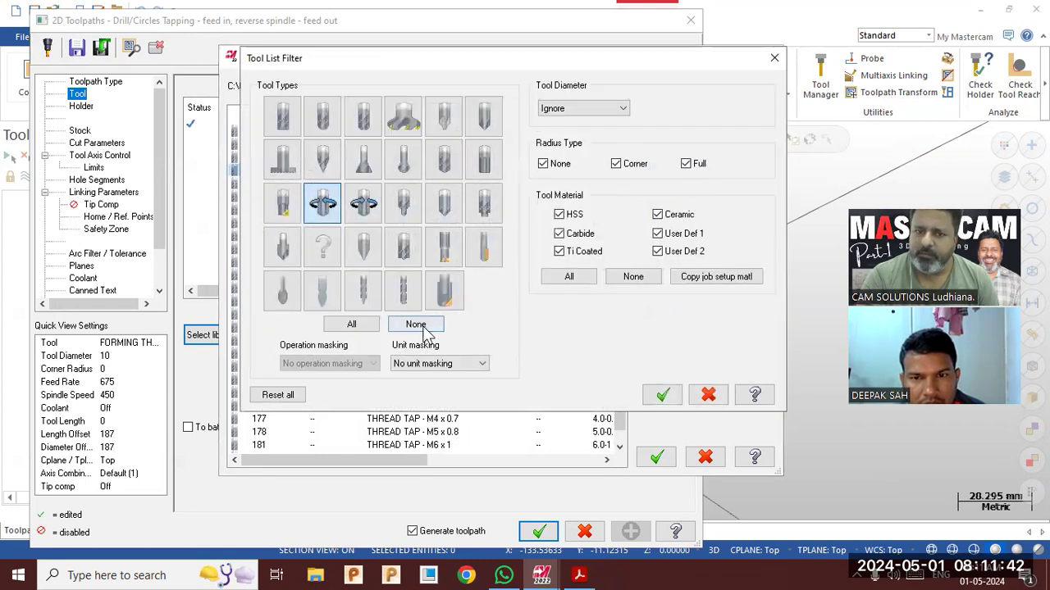
left_click(445, 168)
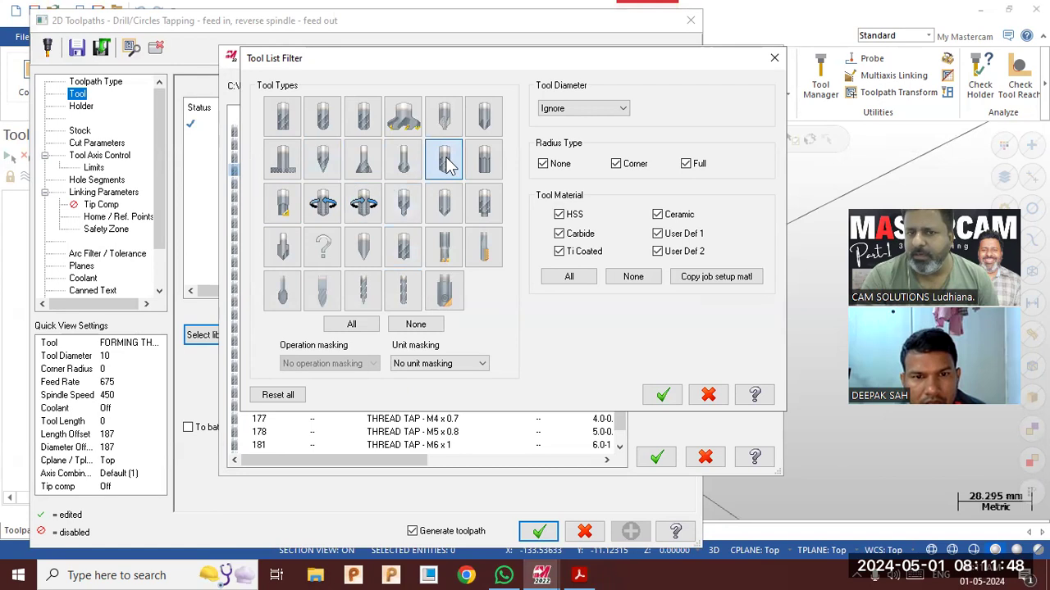
left_click(656, 401)
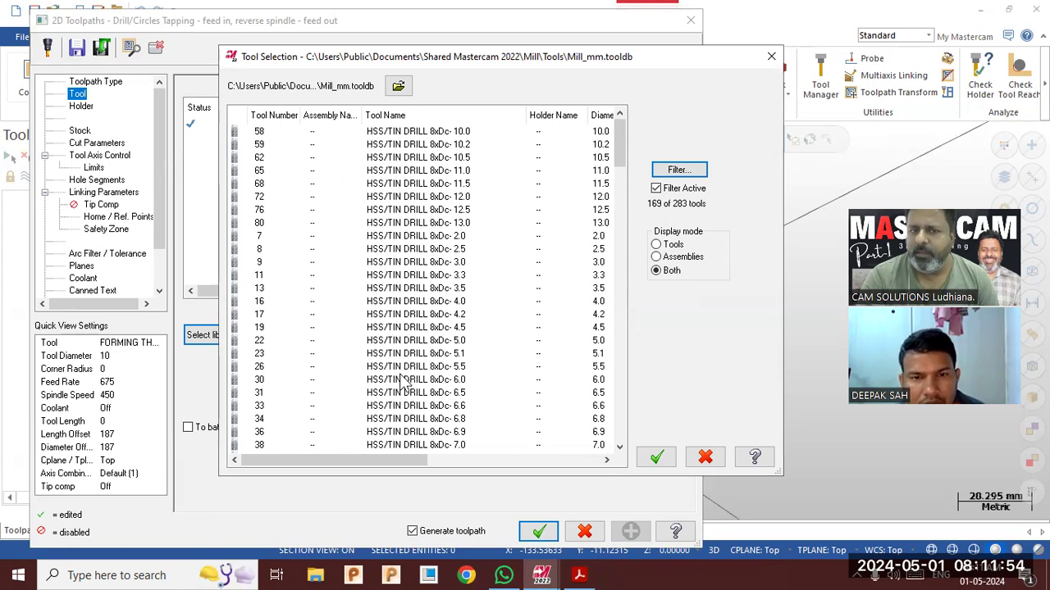
left_click(417, 134)
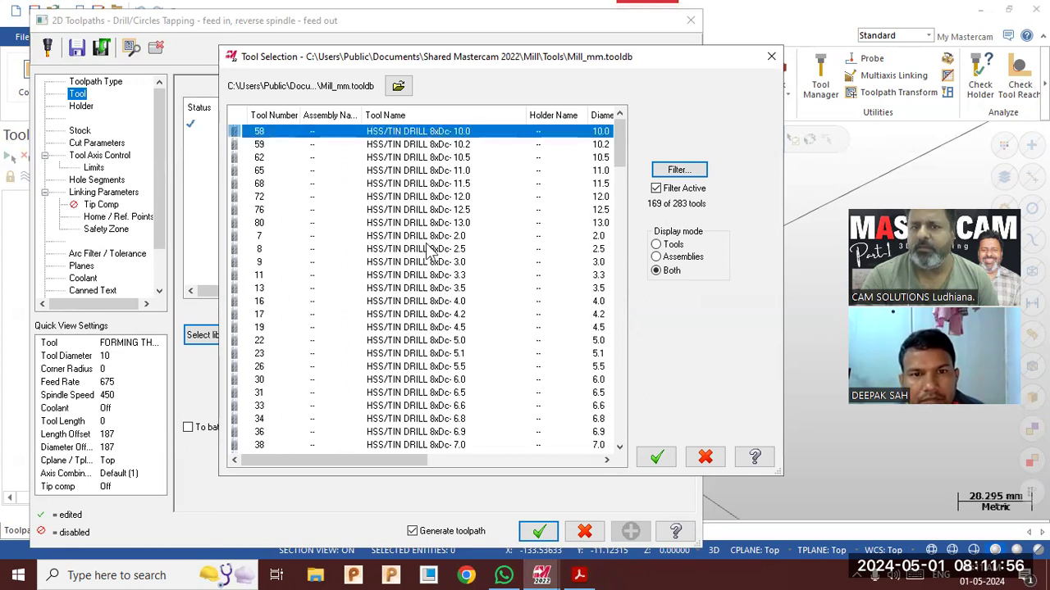
left_click(657, 457)
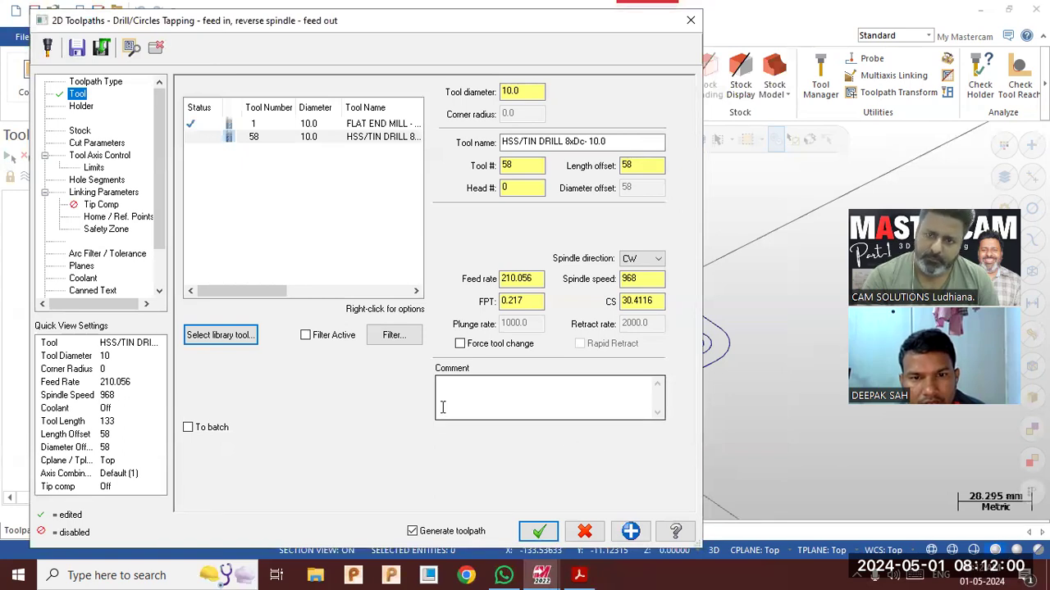
Set the top of stock to -17 and the depth to -20 absolute, and generate the drill toolpath.
left_click(102, 194)
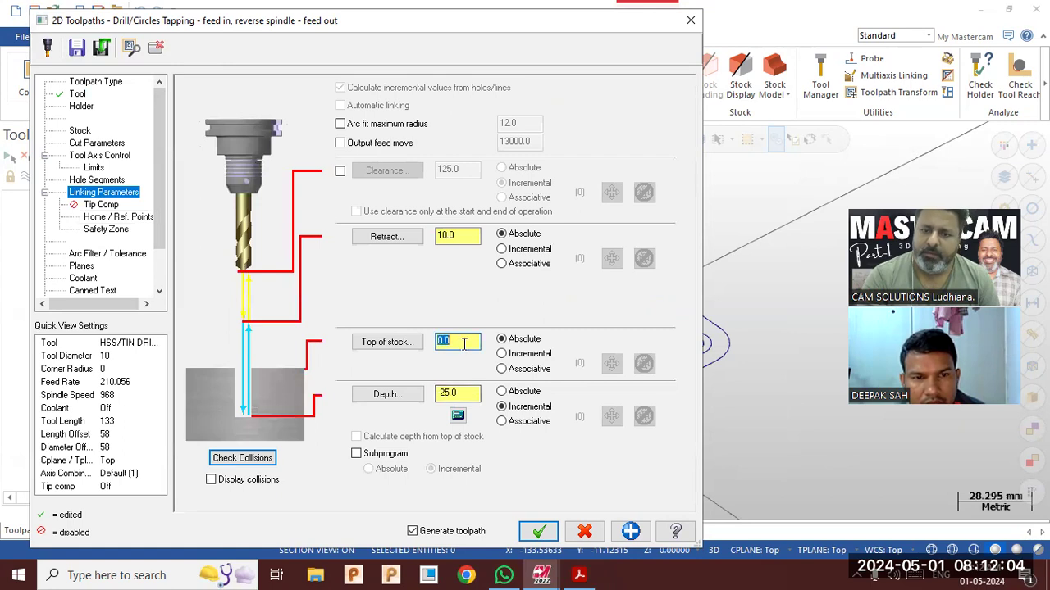
type("-1")
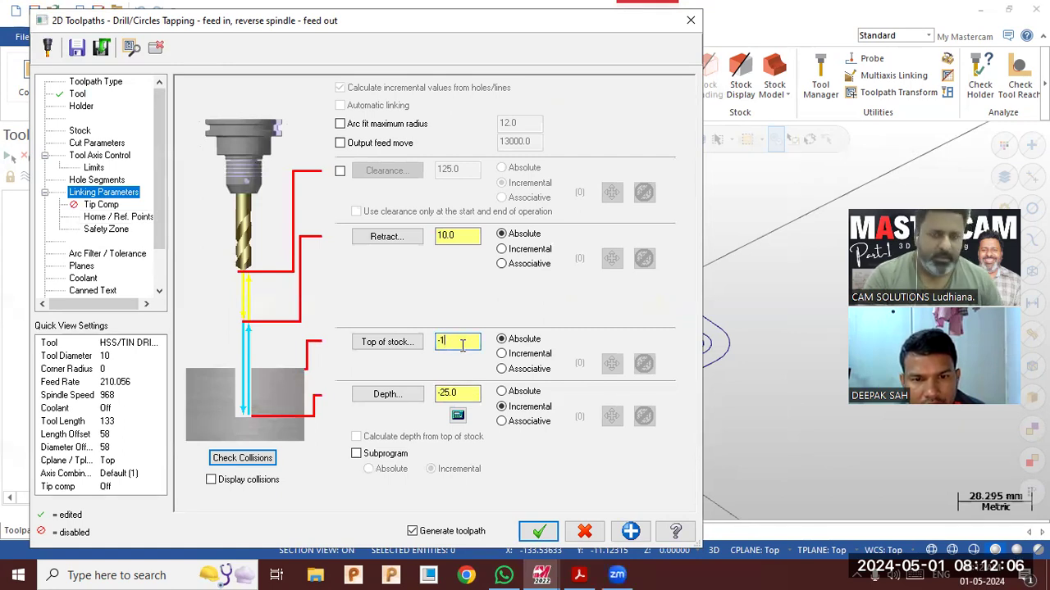
type("7.0")
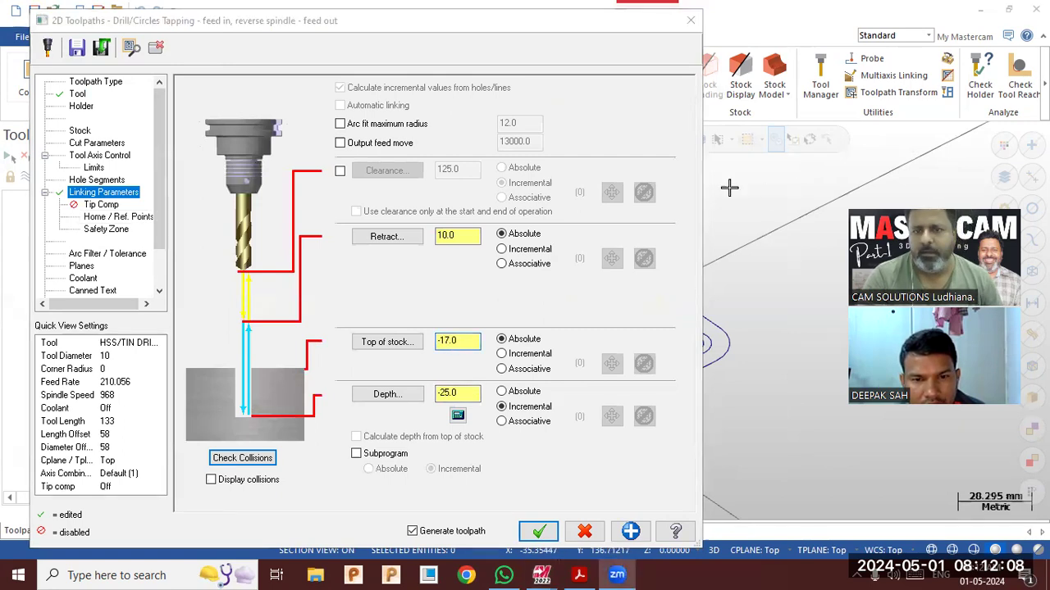
left_click(459, 393)
left_click(509, 393)
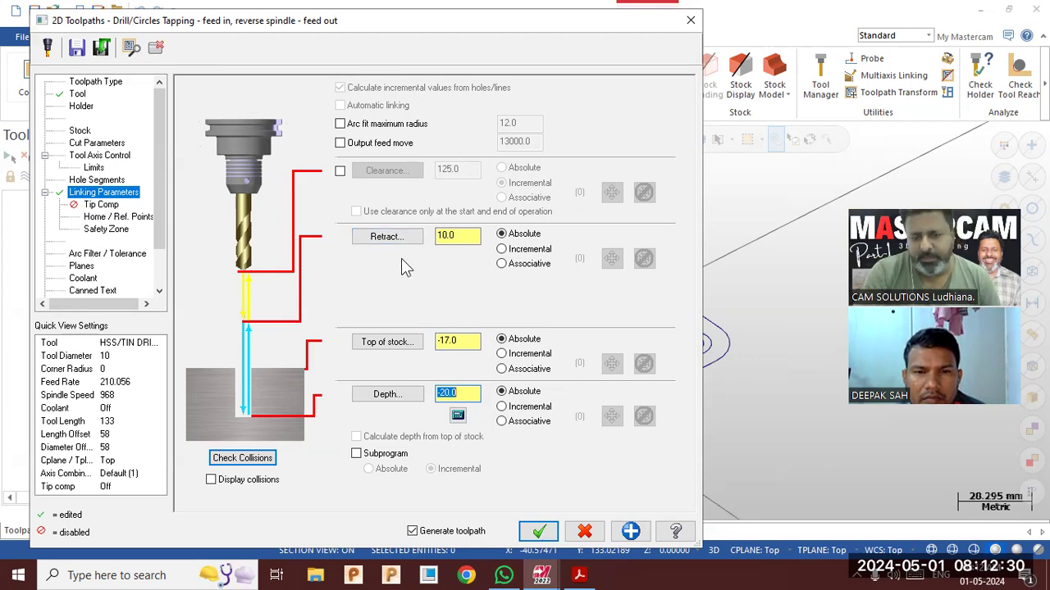
left_click(470, 341)
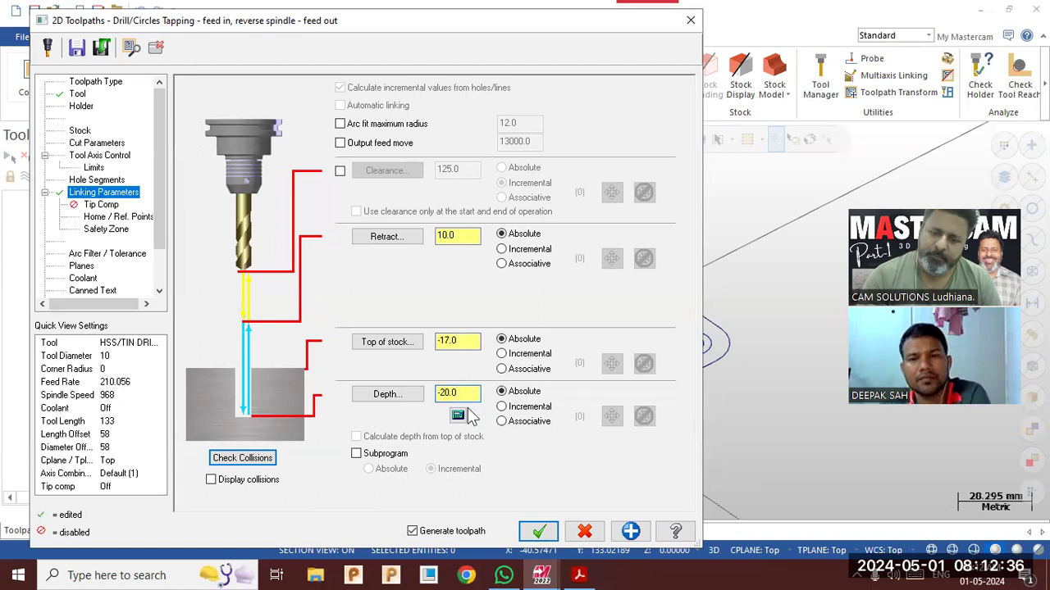
left_click(538, 531)
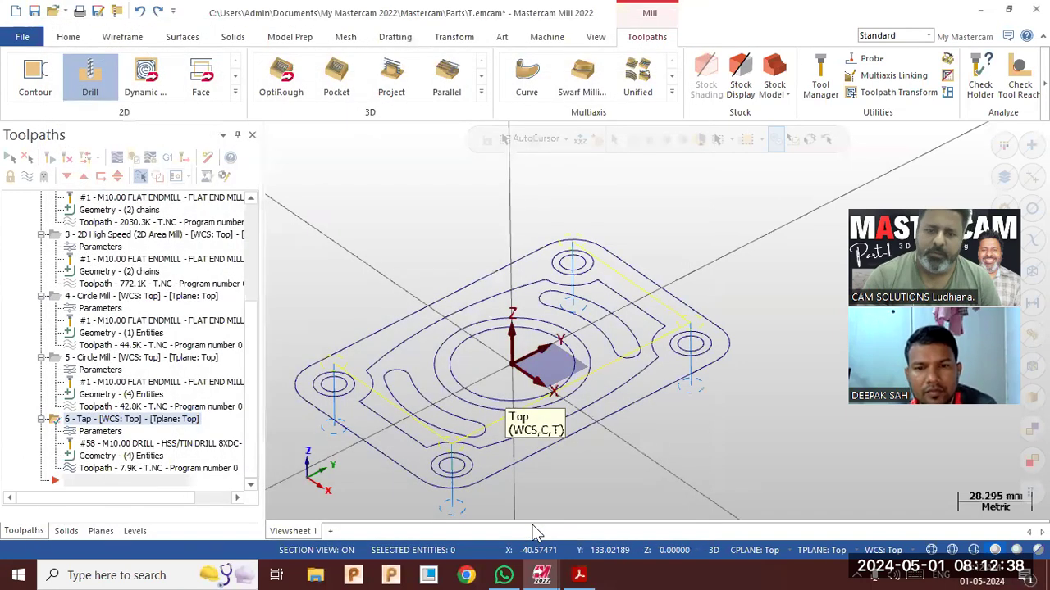
Inspect the drill toolpath from the side and backplot its motion at an adjusted playback speed.
middle_click_drag(525, 516, 473, 459)
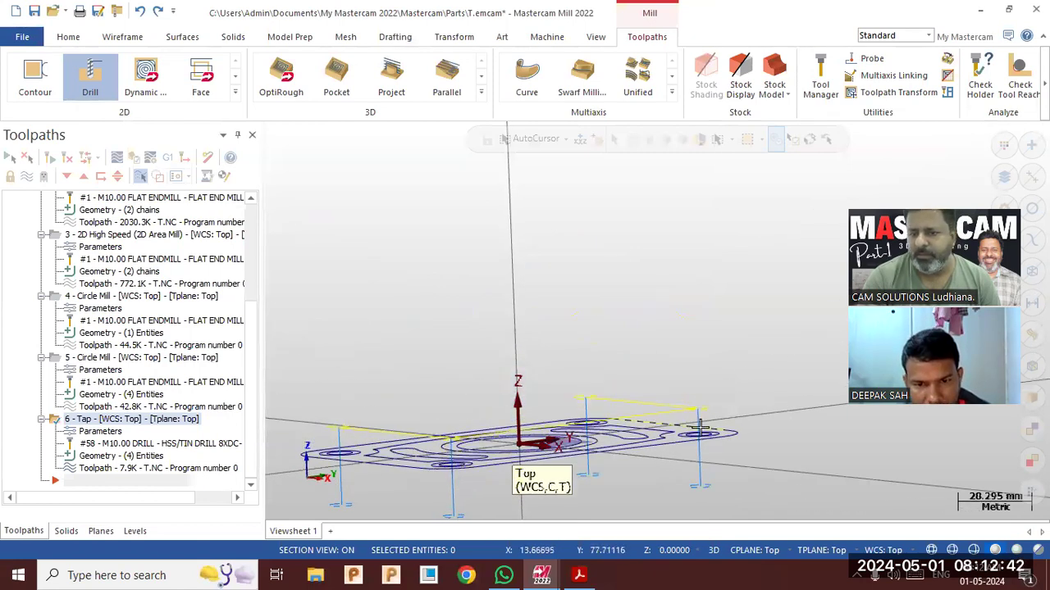
middle_click_drag(700, 426, 625, 297)
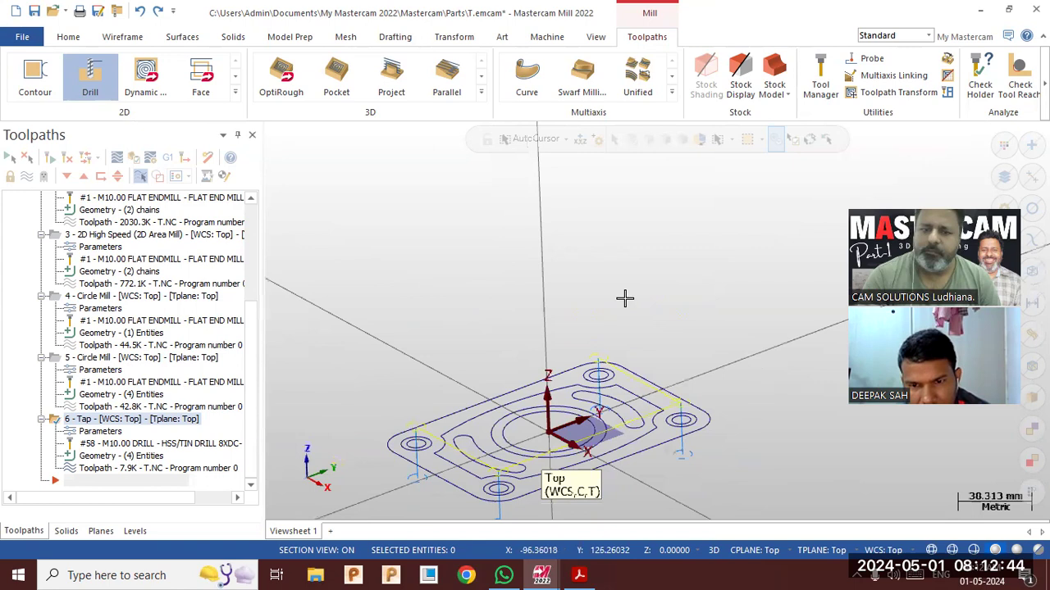
scroll(625, 298, "down", 2)
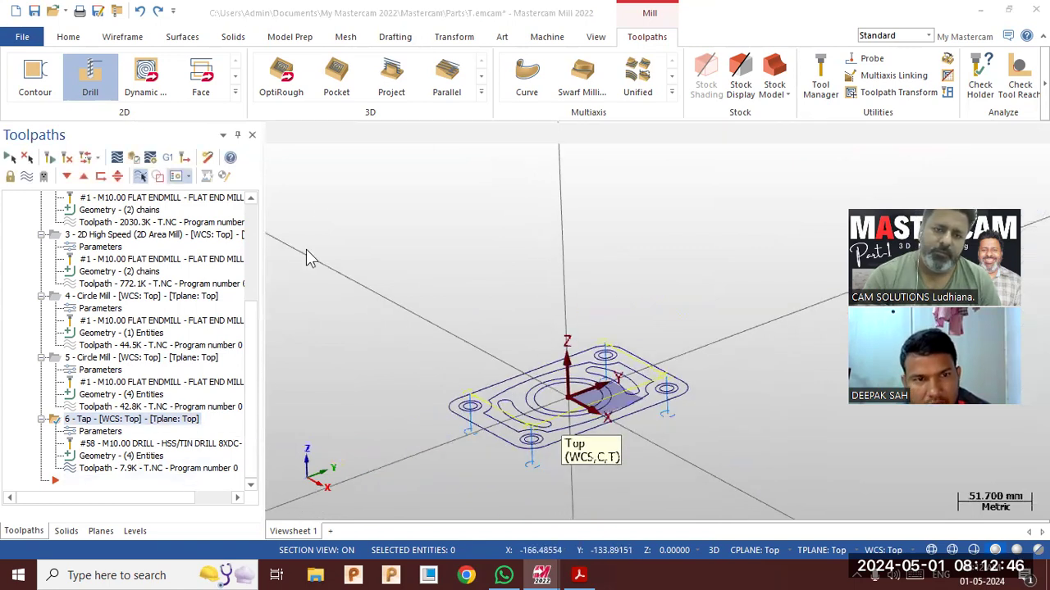
left_click(275, 135)
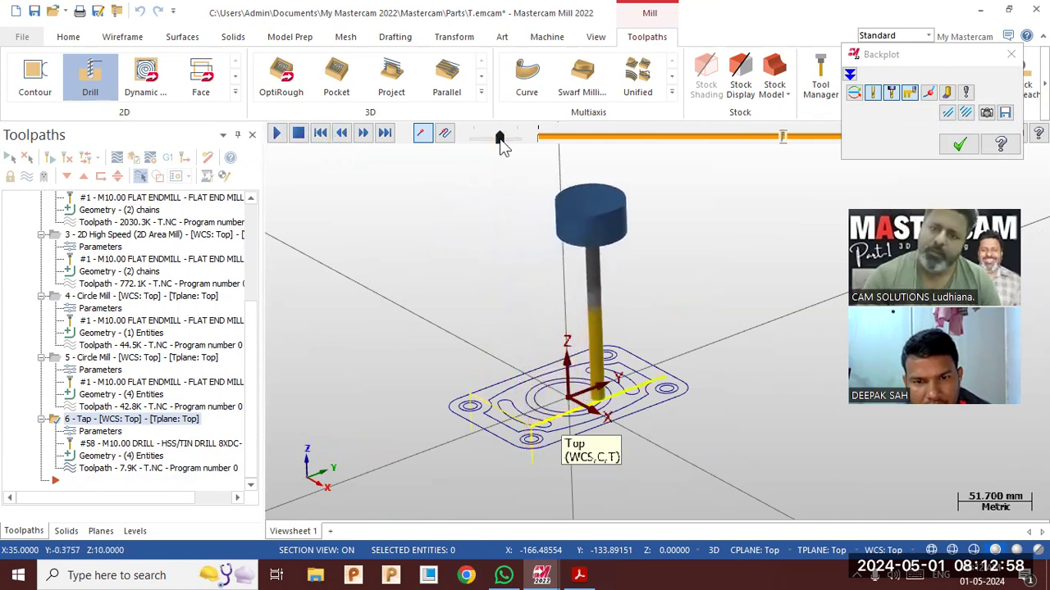
left_click_drag(500, 138, 509, 137)
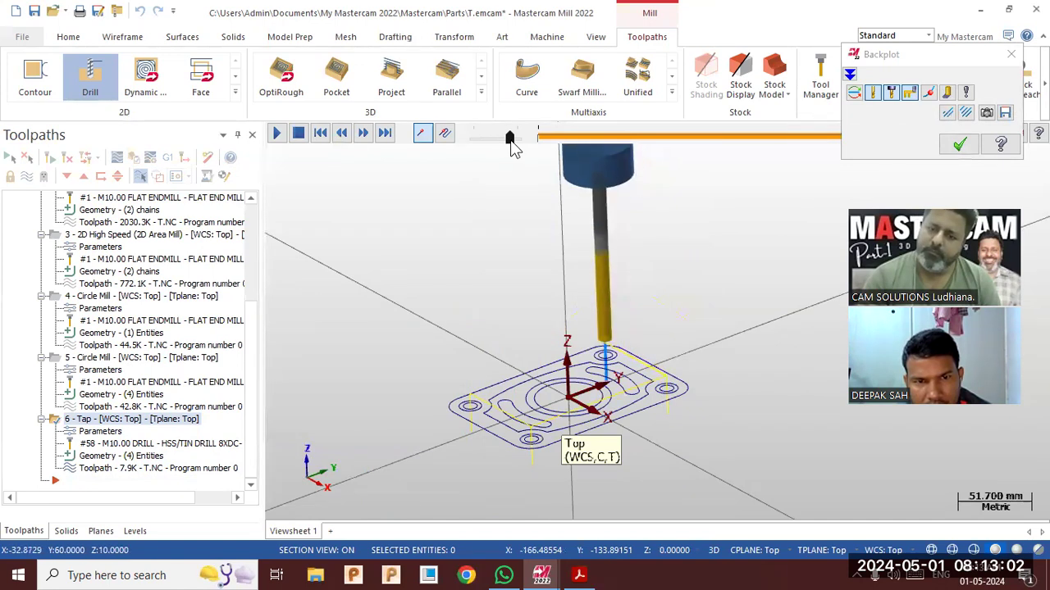
left_click(959, 144)
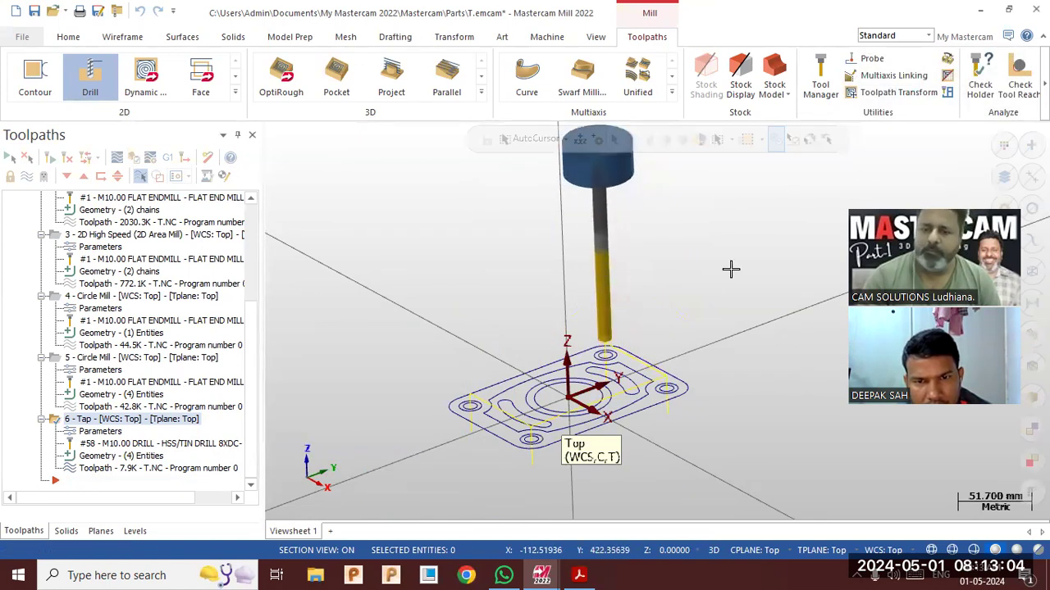
Verify all operations of Toolpath Group-1, inspect the bottoms of the four drilled corner holes, and leave the simulator.
scroll(716, 410, "up", 4)
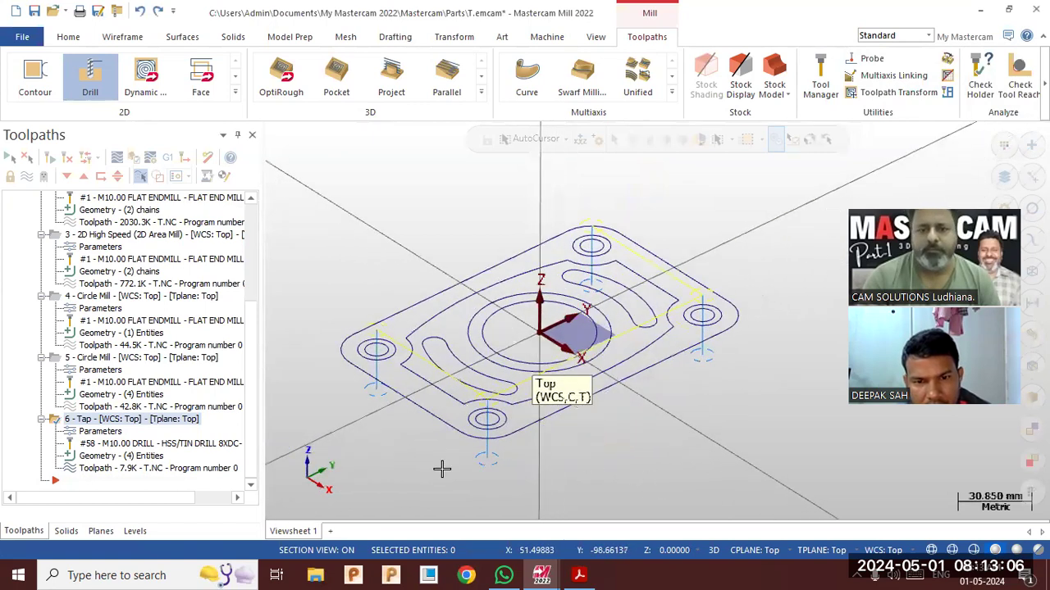
scroll(441, 468, "up", 1)
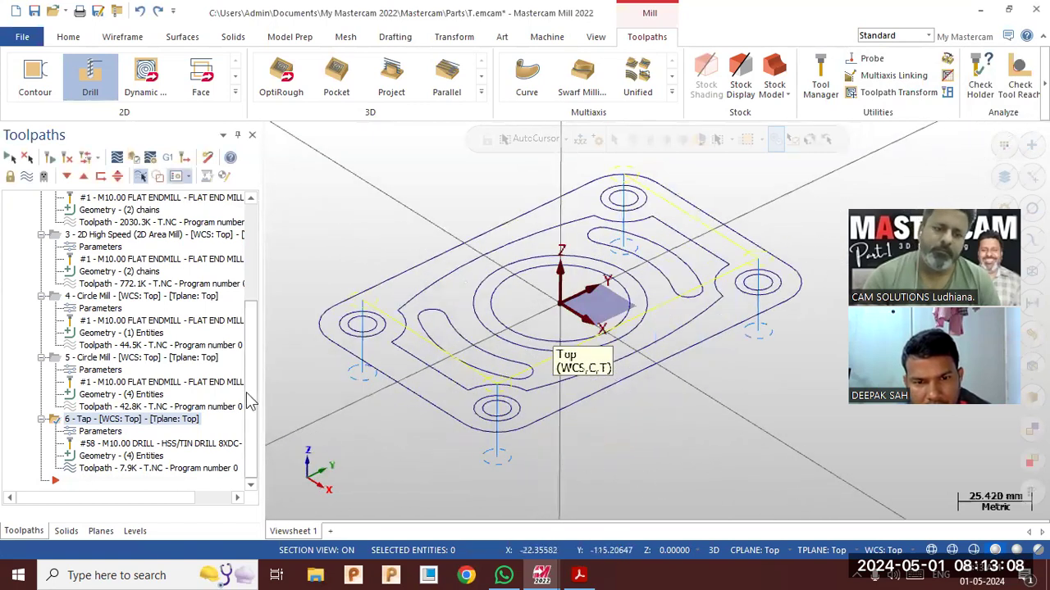
left_click_drag(250, 401, 255, 272)
left_click(86, 260)
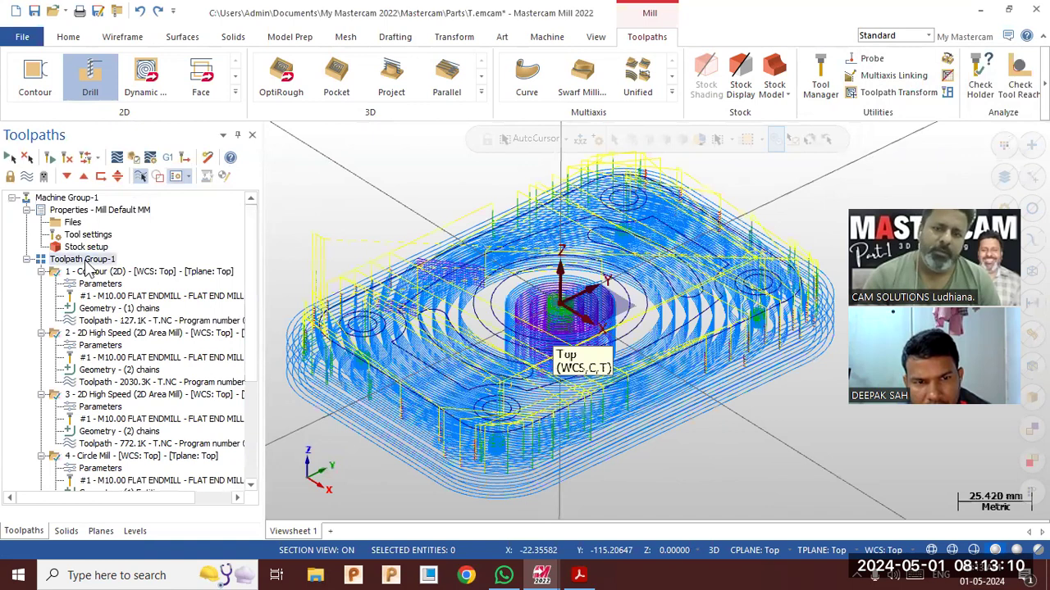
left_click(134, 158)
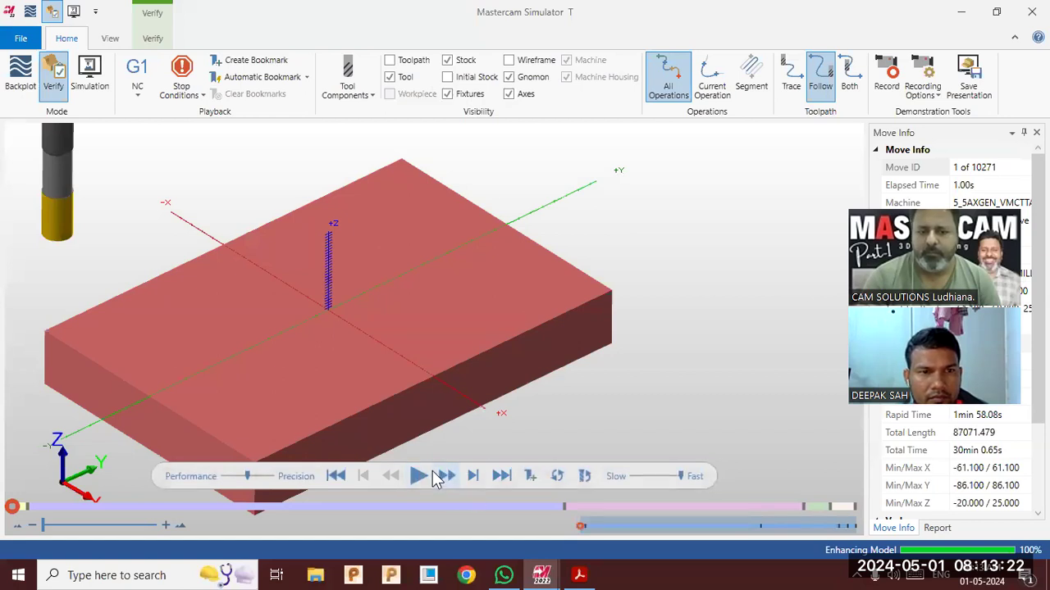
left_click(433, 475)
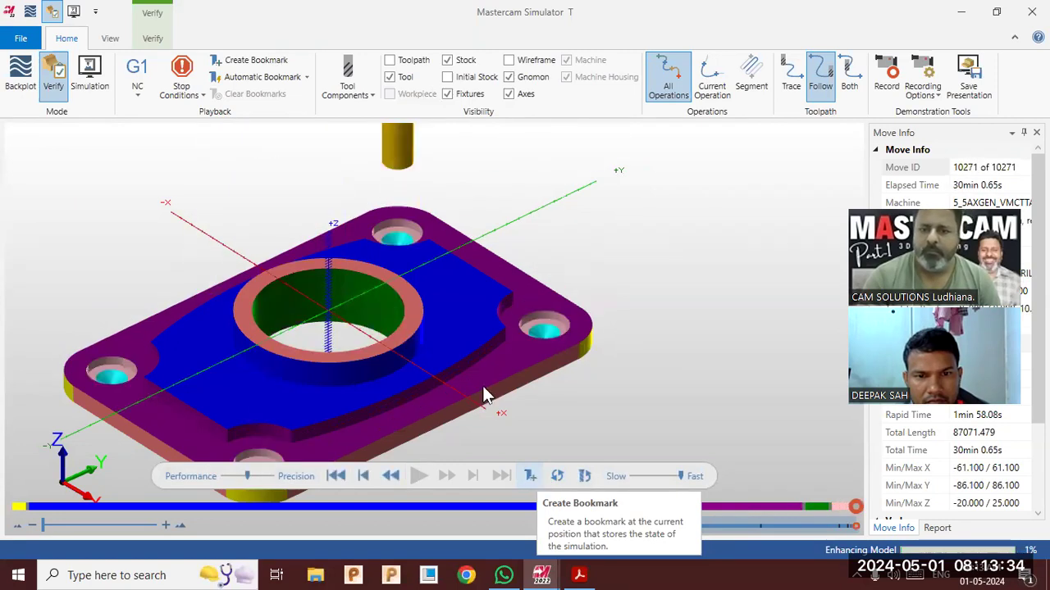
scroll(498, 328, "up", 5)
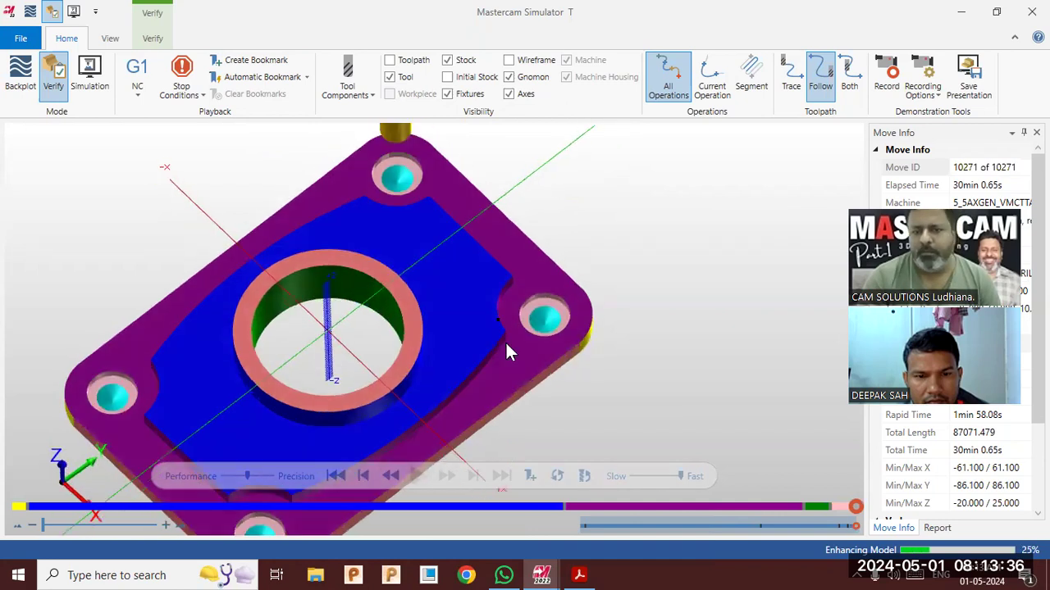
mouse_move(487, 389)
middle_mouse_down()
mouse_move(464, 300)
mouse_move(471, 383)
middle_mouse_up()
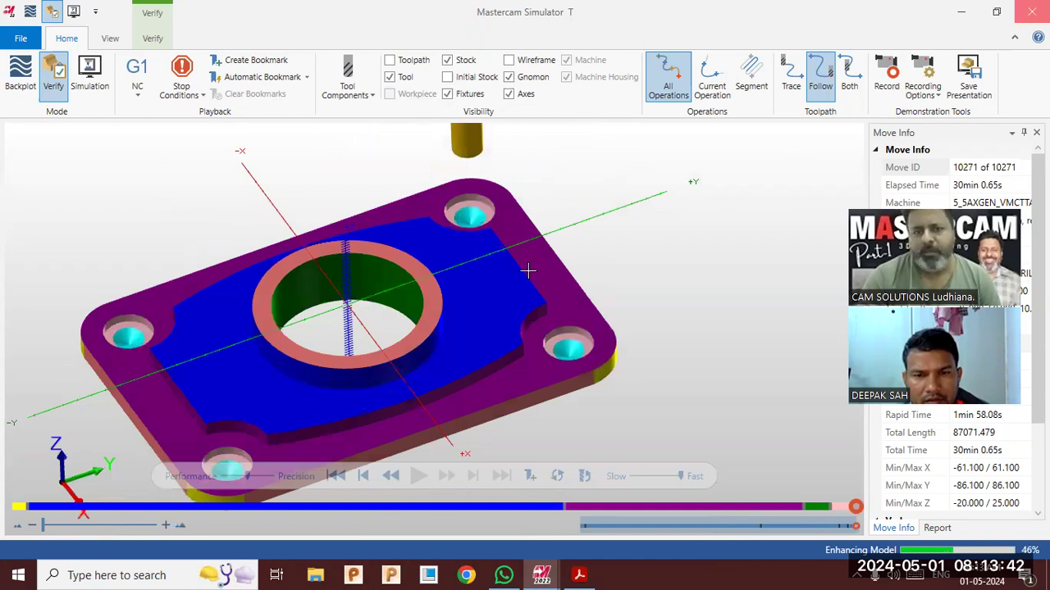
left_click(1031, 11)
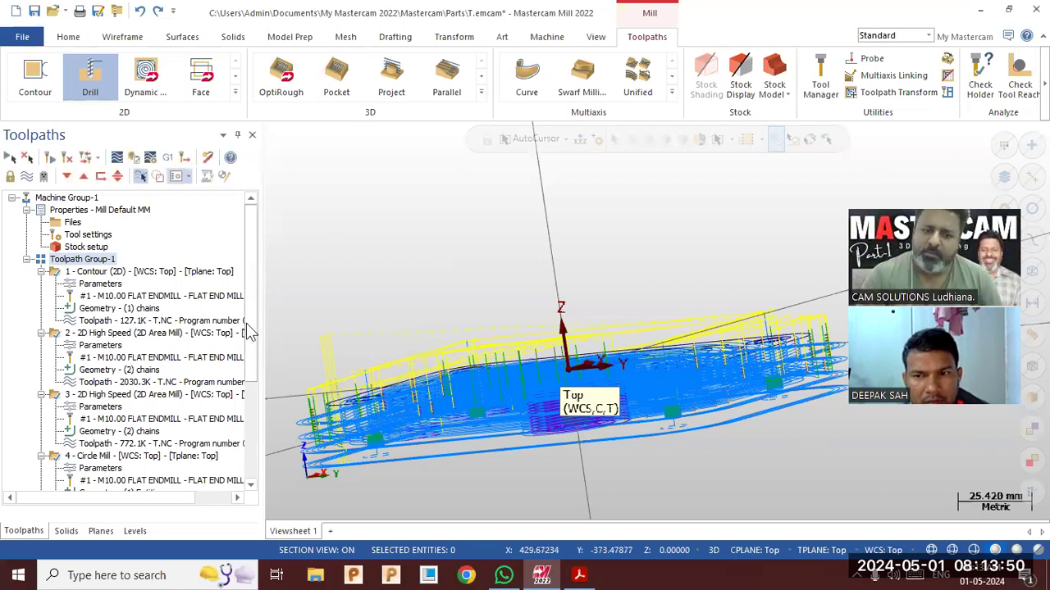
Turn on tip compensation for the corner-hole tapping operation with 0.25 breakthrough and a 118 degree tip angle, and accept the parameters.
scroll(255, 376, "down", 5)
middle_click_drag(482, 309, 379, 306)
middle_click_drag(378, 357, 345, 396)
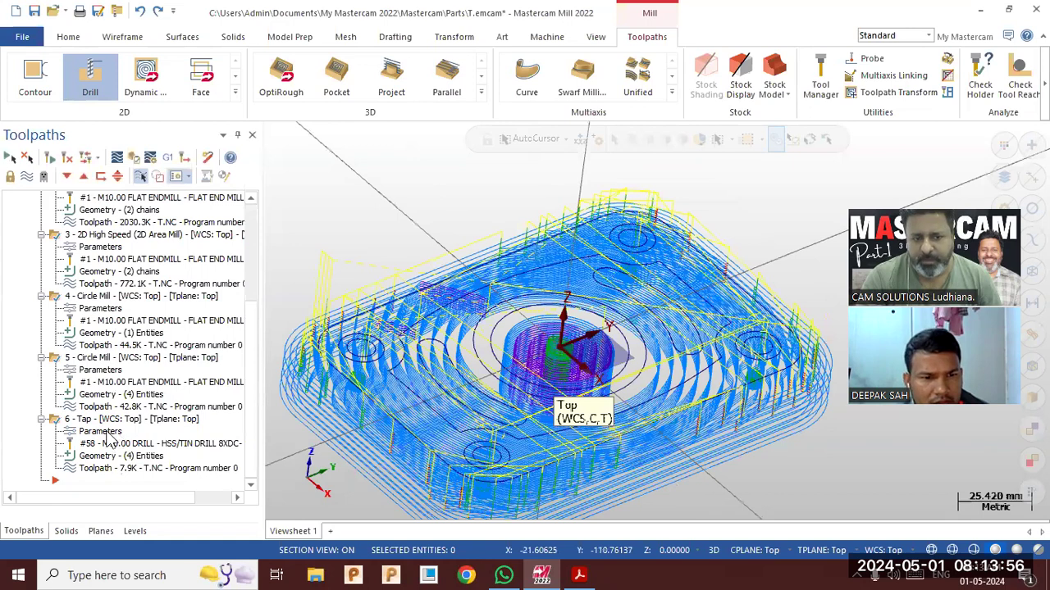
left_click(105, 431)
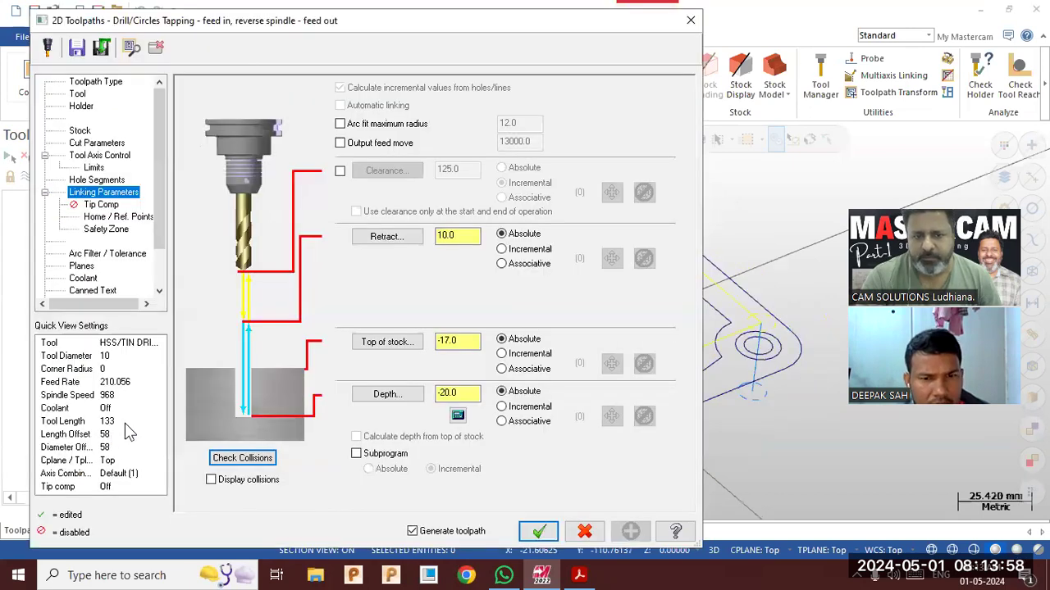
left_click(98, 206)
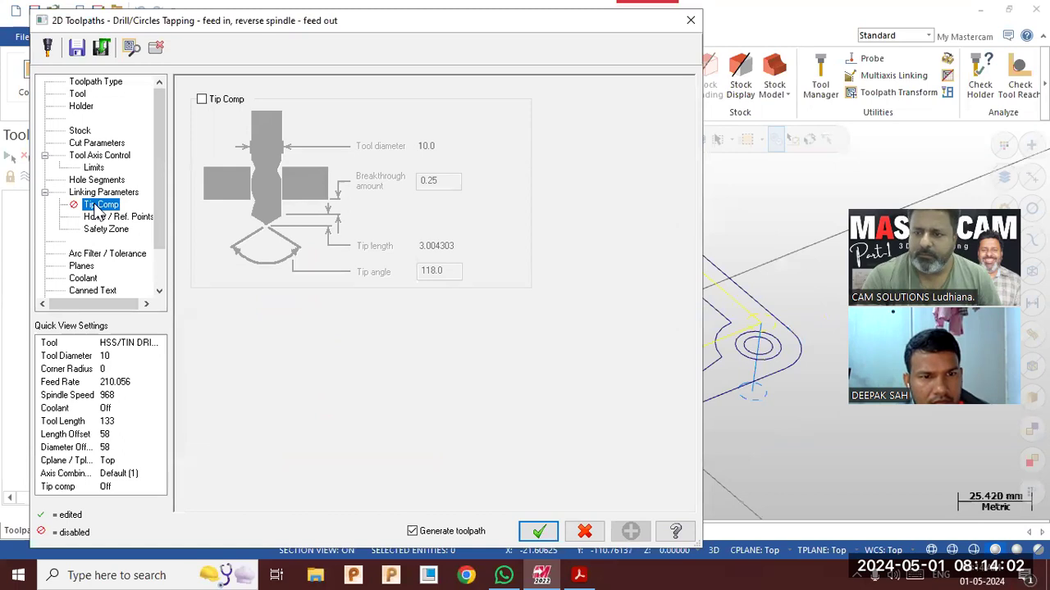
left_click(201, 99)
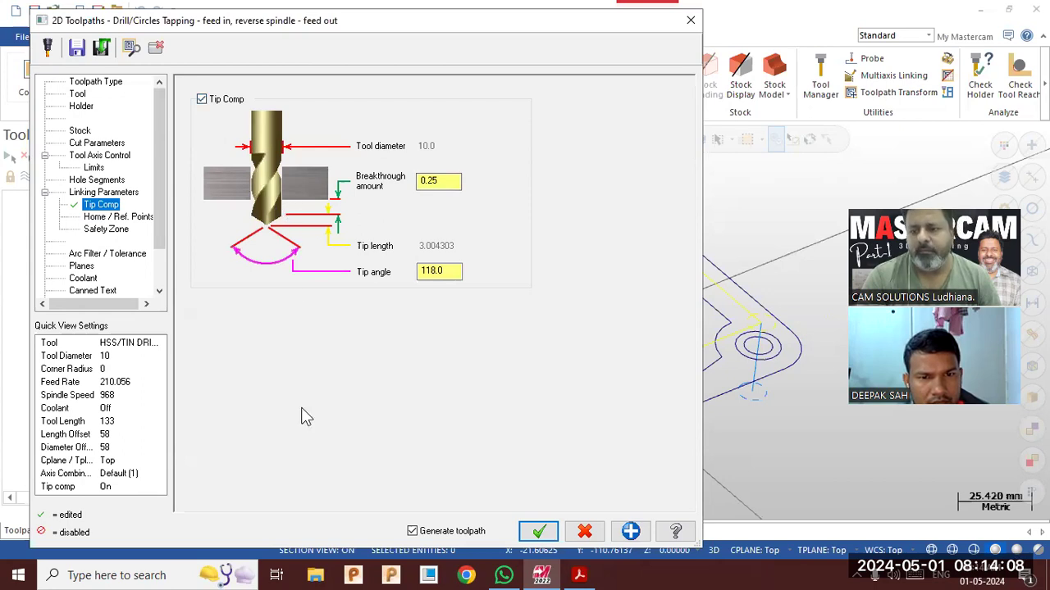
key("Up")
left_click(101, 205)
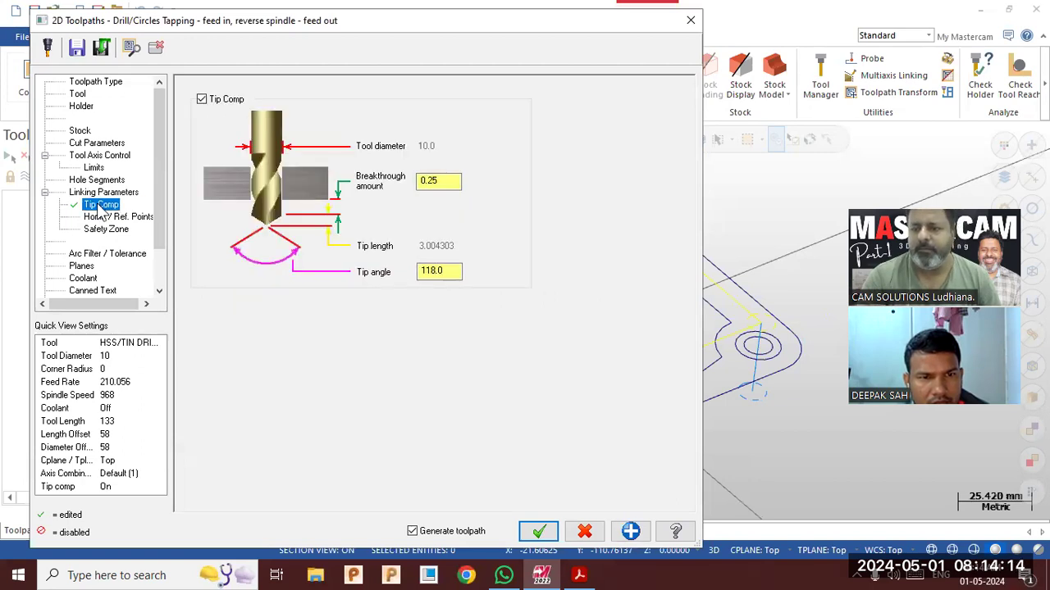
left_click(538, 532)
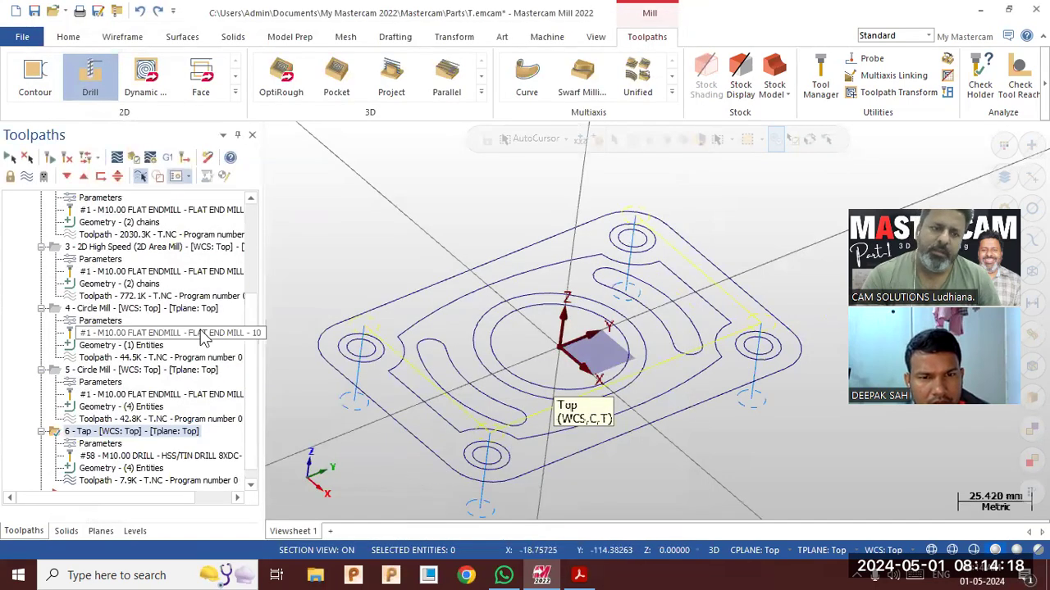
Verify the corner-hole tapping operation on its own in the simulator and leave the simulation.
left_click(135, 159)
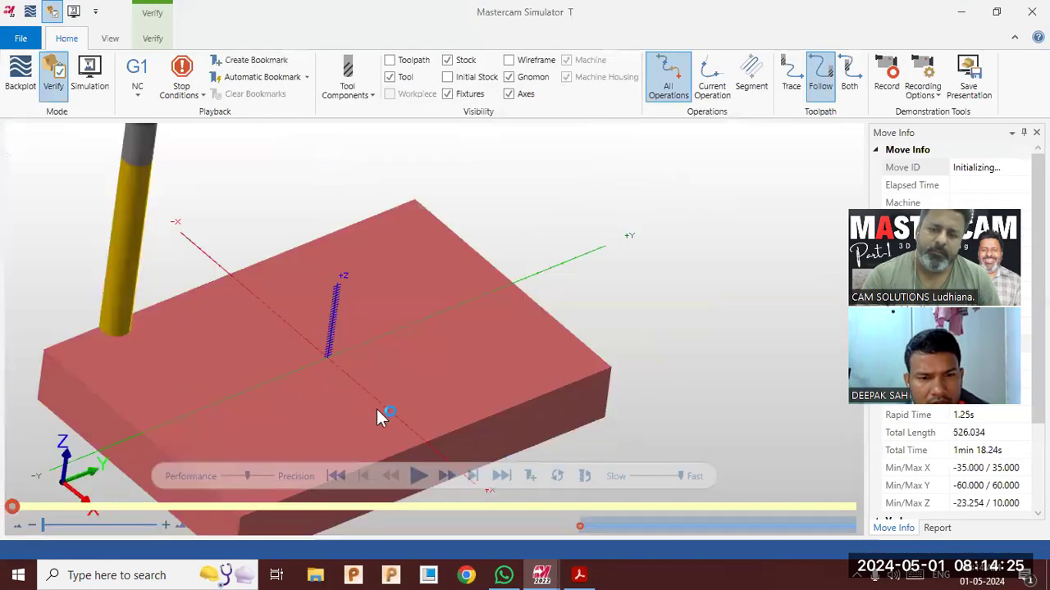
left_click(418, 476)
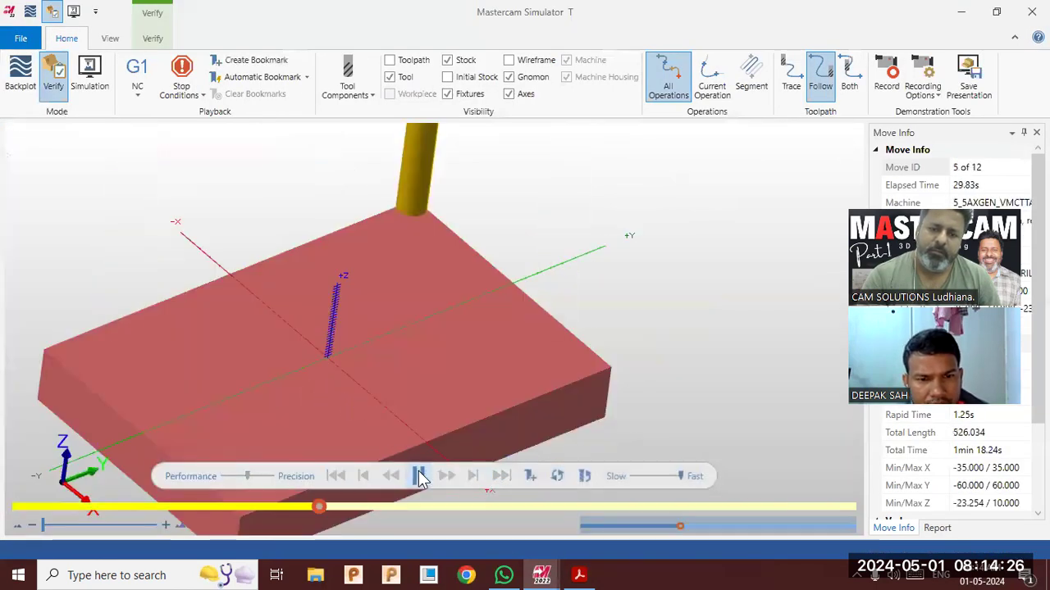
left_click_drag(435, 347, 447, 365)
left_click(1032, 11)
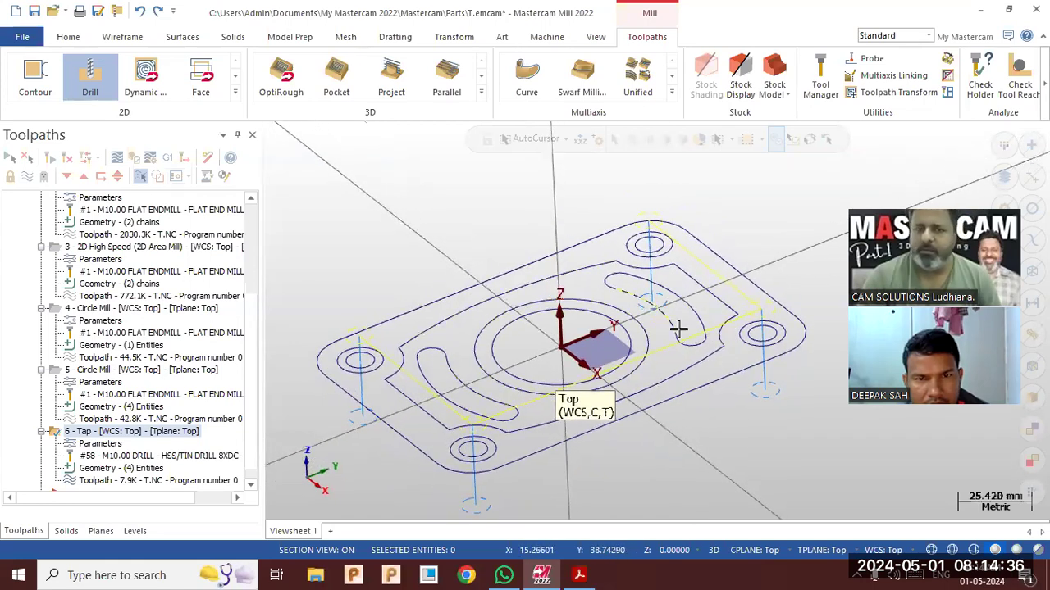
Check the curved slots on the drawing, start an Area Mill toolpath and chain both slots as machining regions.
left_click(579, 575)
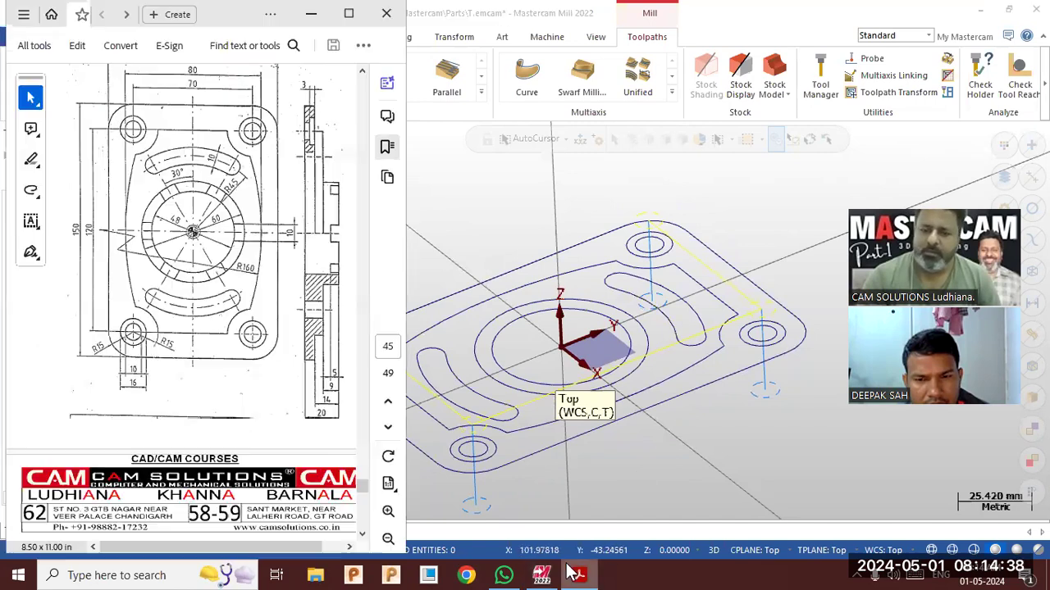
left_click(312, 17)
left_click(235, 96)
left_click(210, 135)
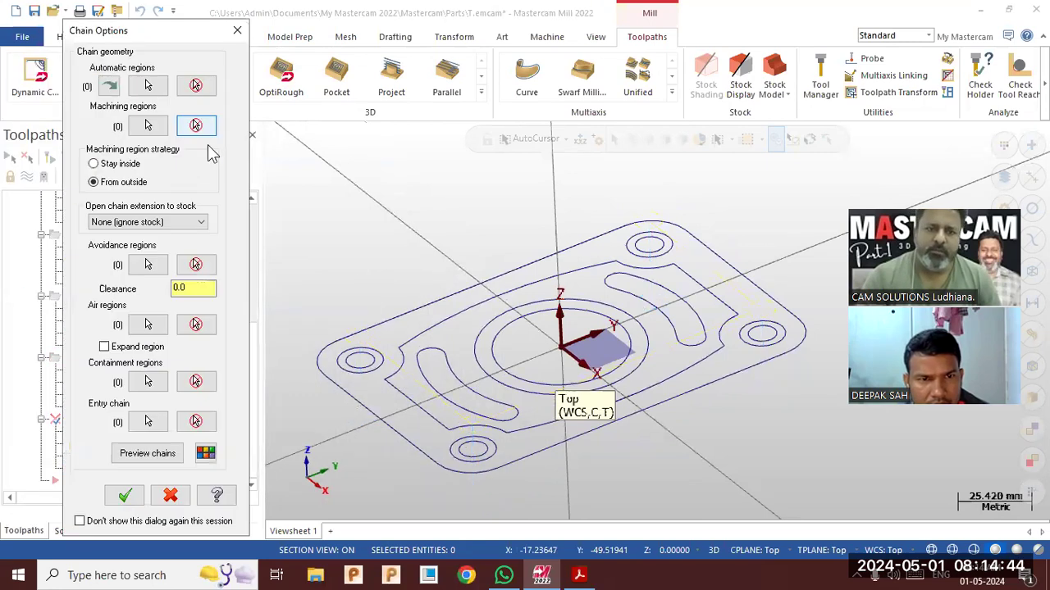
left_click(148, 125)
left_click(703, 321)
left_click(459, 415)
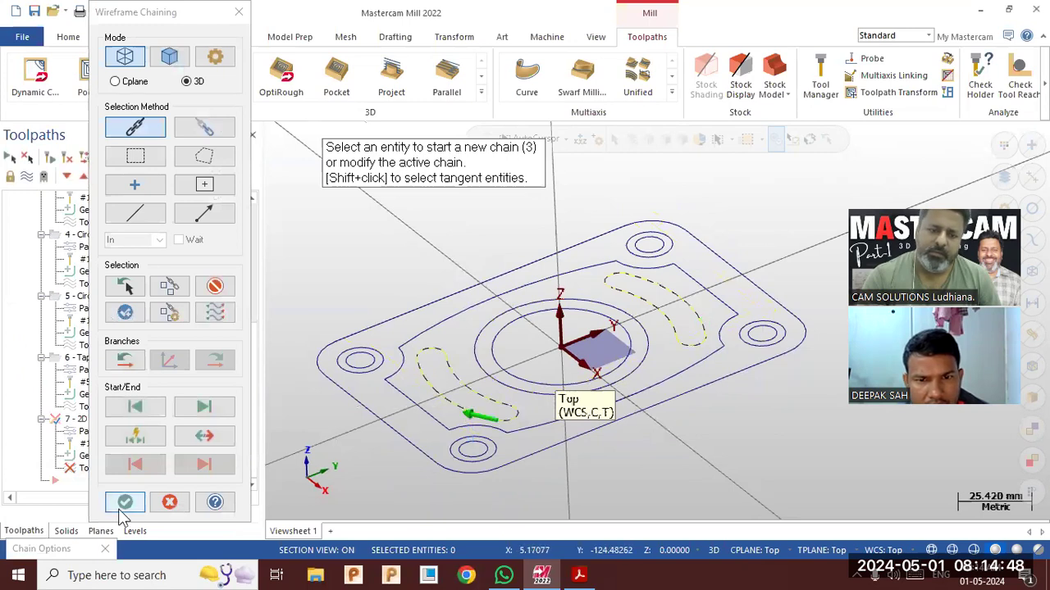
left_click(124, 503)
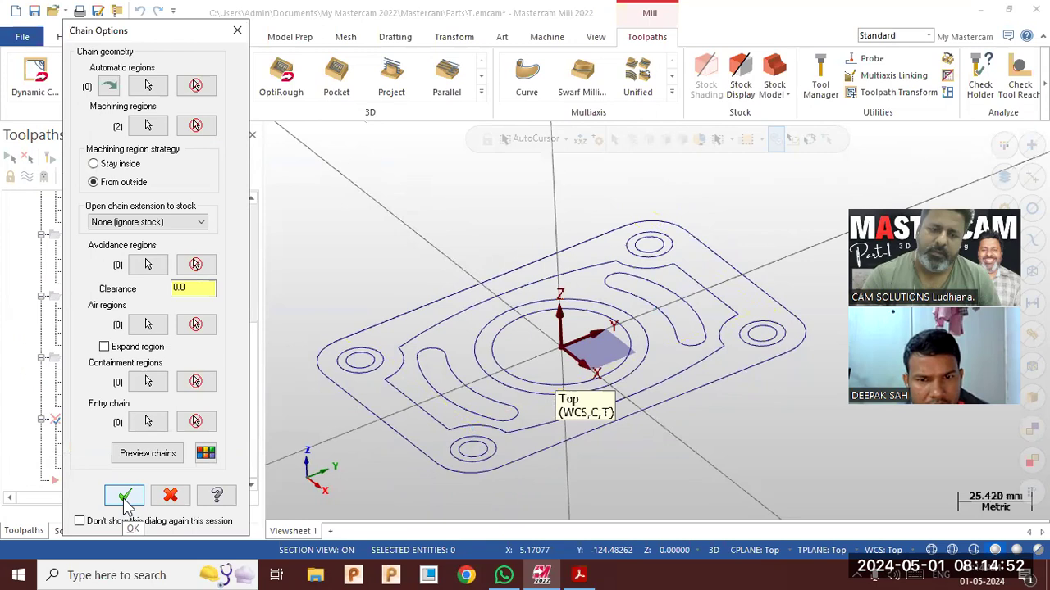
Preview the slot chains, set the machining region strategy to Stay inside, preview again and accept the chain options.
left_click(148, 453)
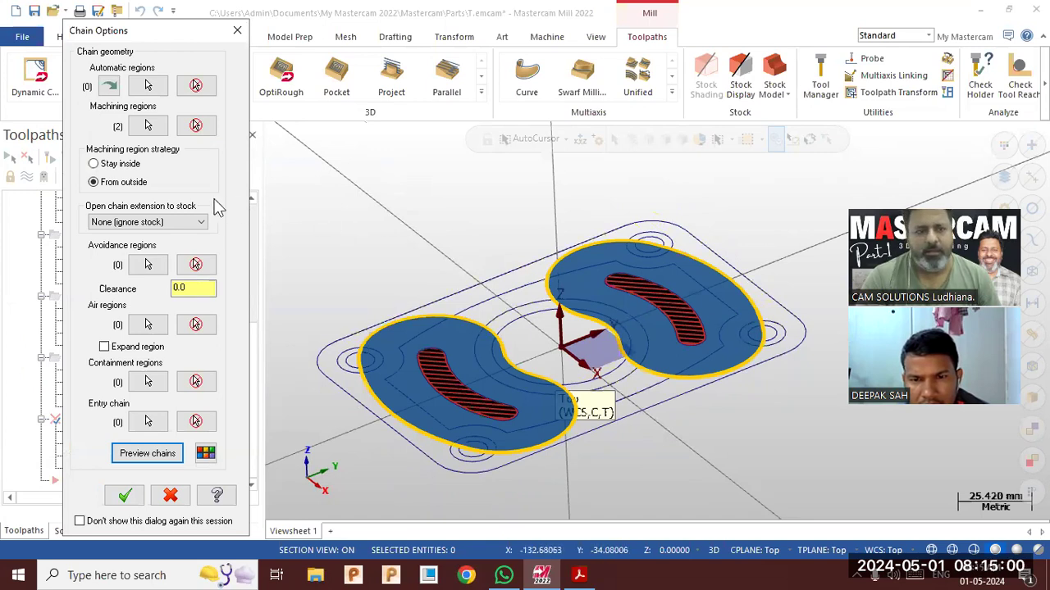
left_click(93, 164)
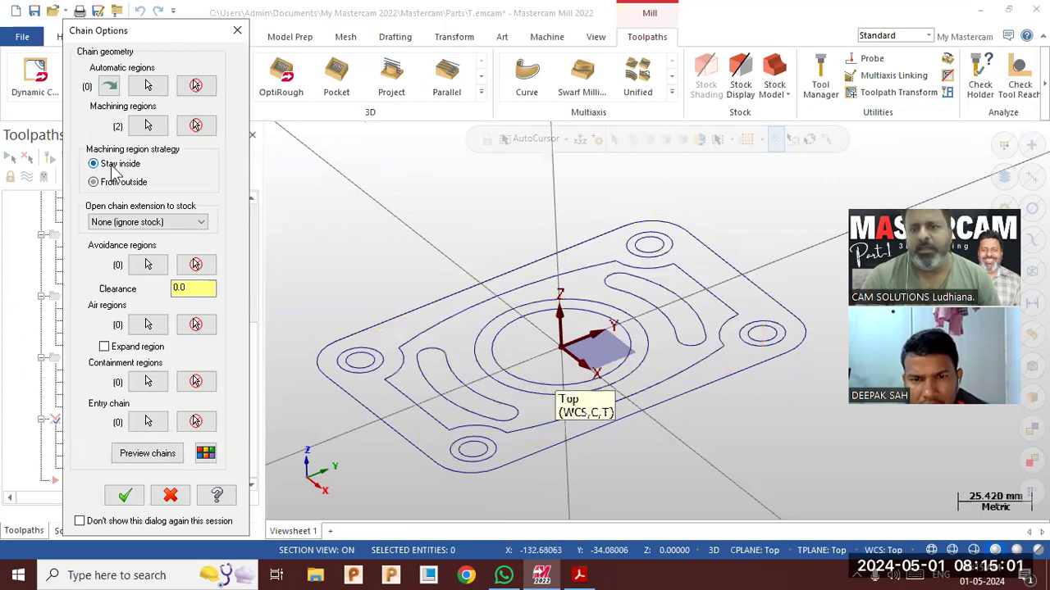
left_click(161, 456)
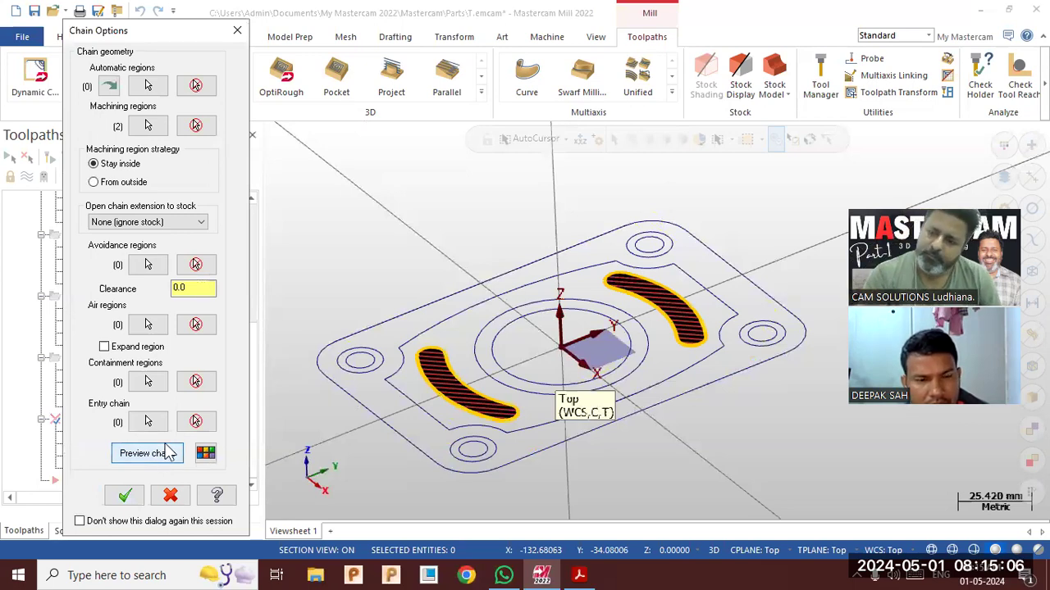
left_click(125, 495)
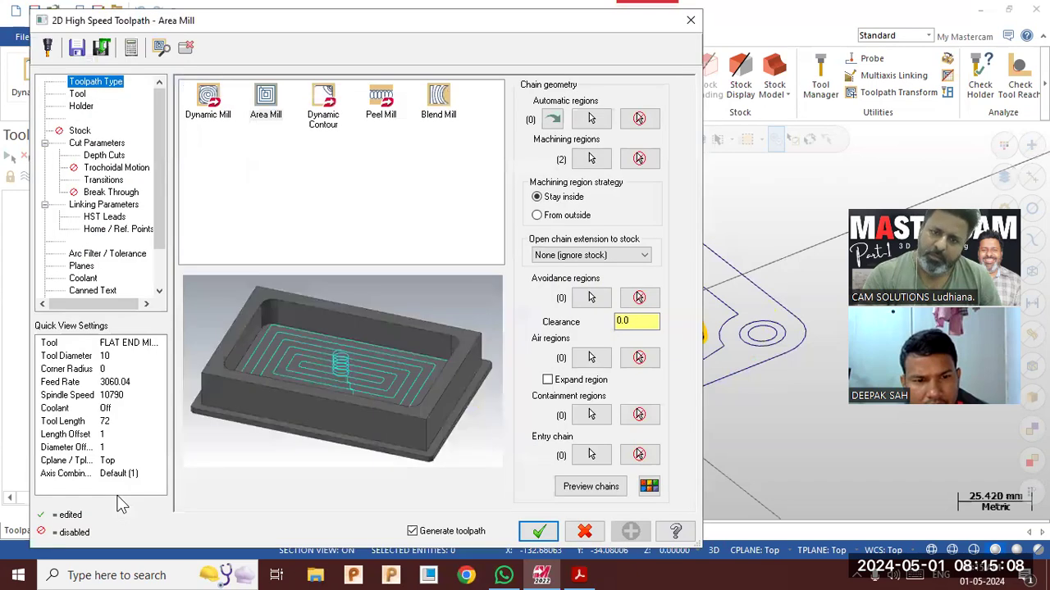
Assign FLAT END MILL - 6 from the tool library to the area mill operation and set its tool number to 2.
left_click(77, 94)
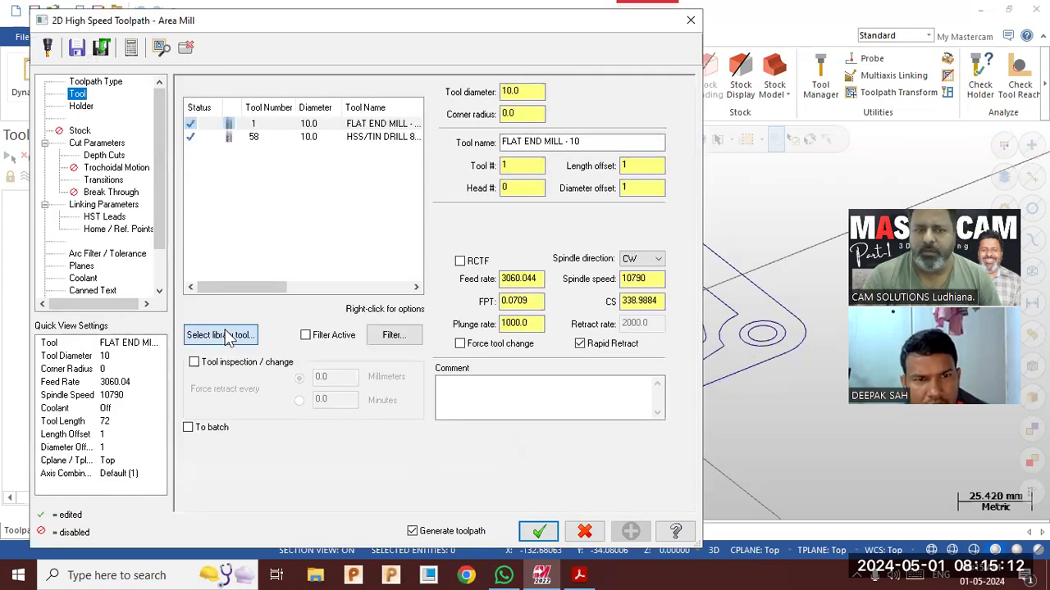
left_click(228, 338)
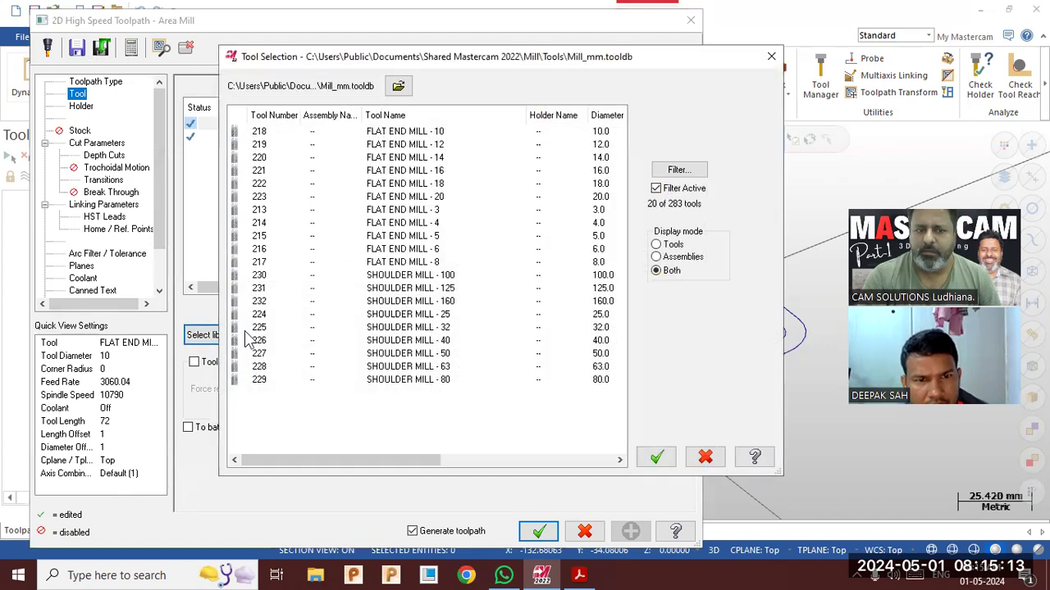
left_click(435, 252)
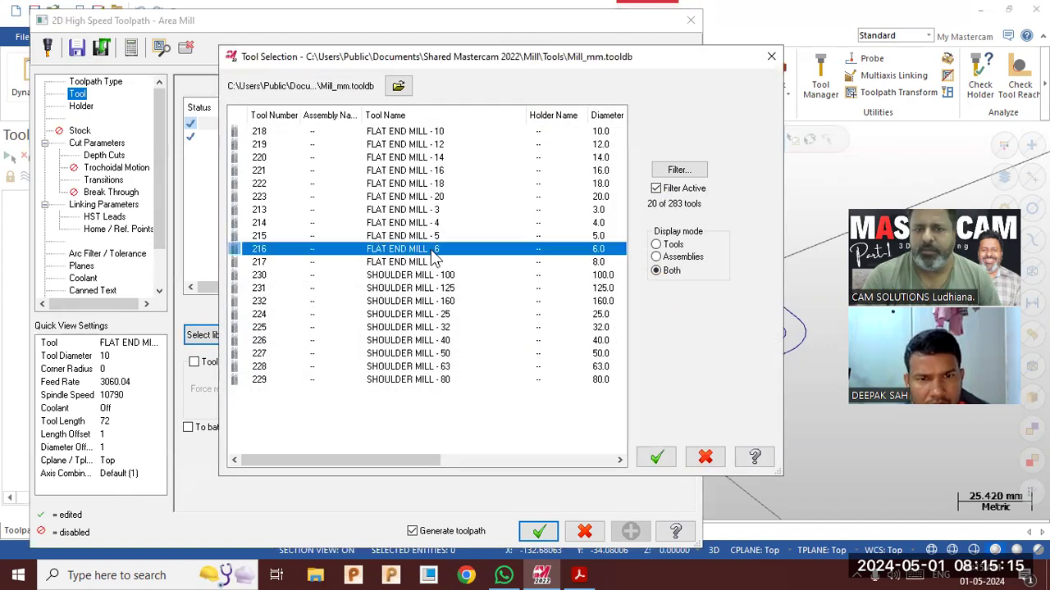
left_click(657, 458)
double_click(527, 168)
type("2")
key("Return")
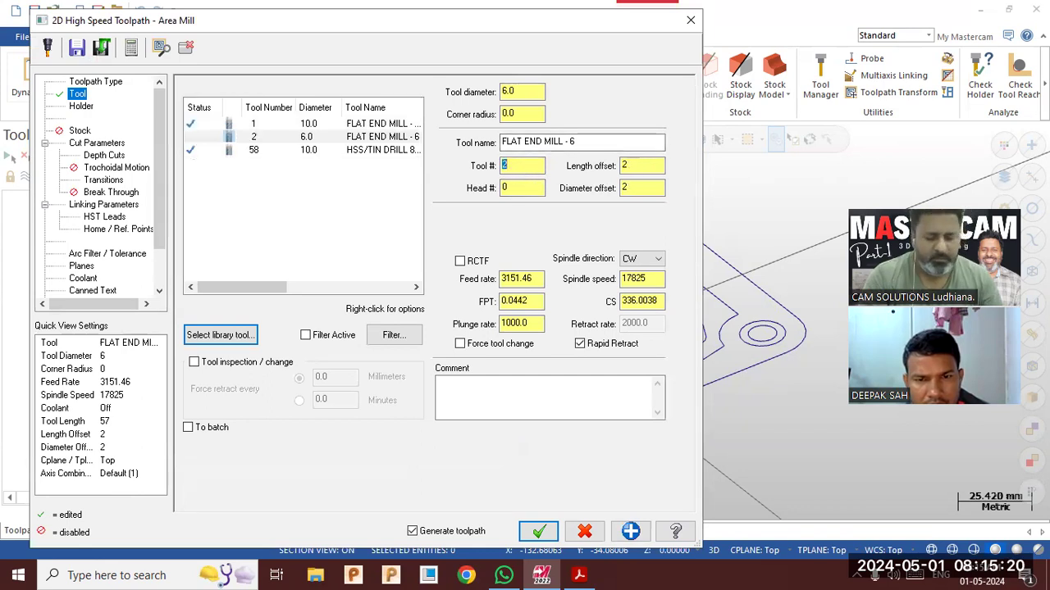
Renumber the HSS/TIN DRILL 8xDc- 10.0 as tool 3 and reselect FLAT END MILL - 6 for the operation.
left_click(285, 150)
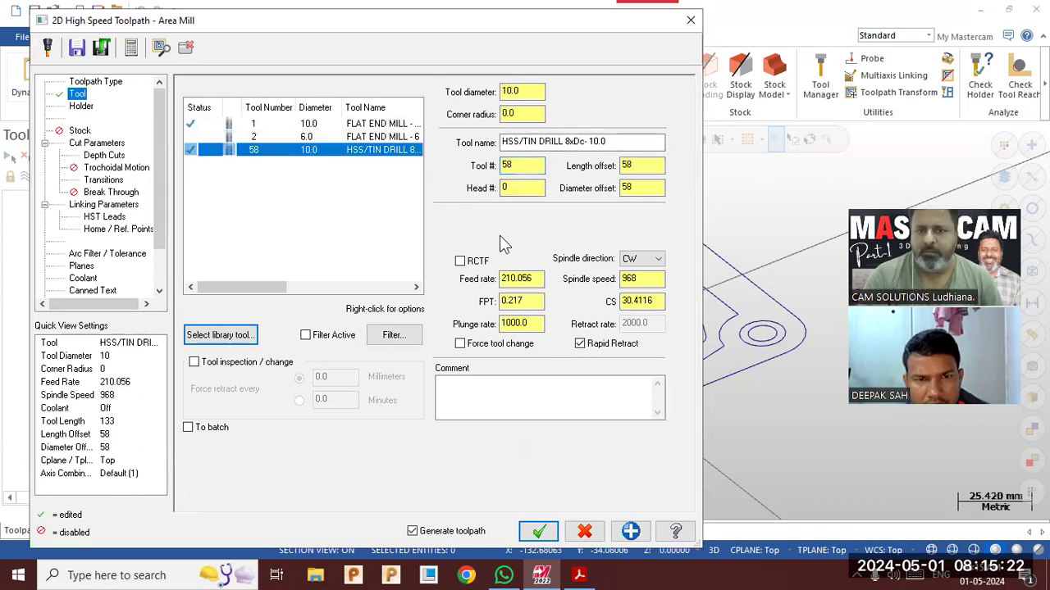
double_click(515, 167)
key("Return")
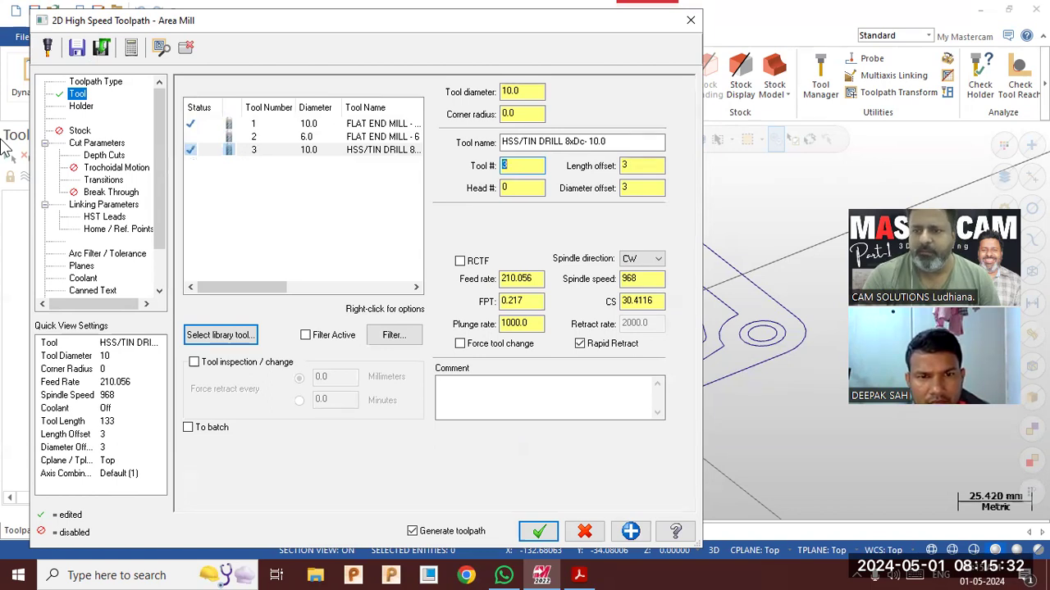
left_click(225, 138)
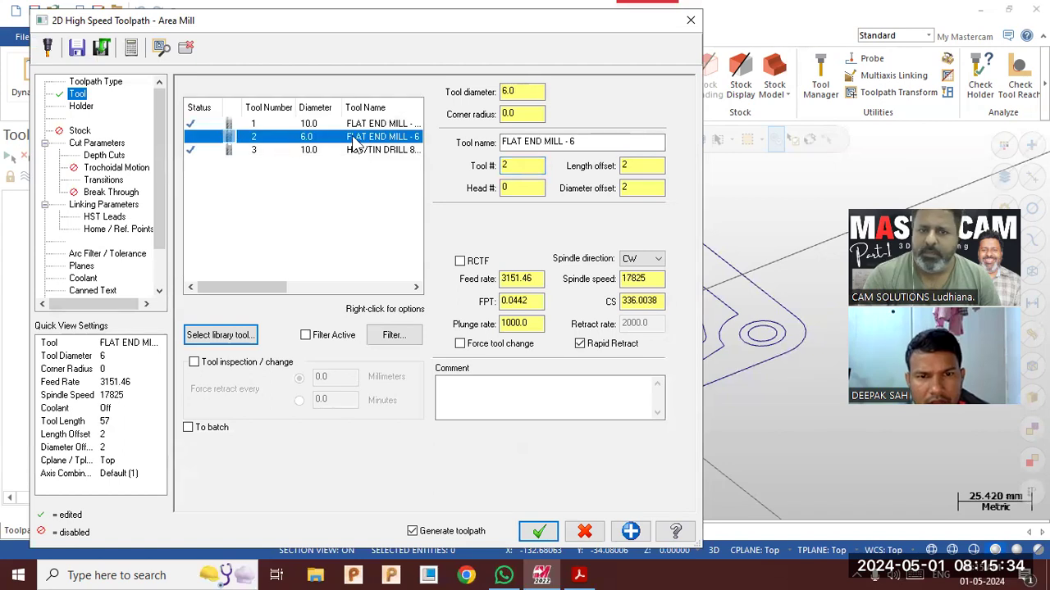
Consult the drawing for the slot heights, set top of stock to -9 and depth to -20 absolute, and generate the toolpath.
left_click(96, 144)
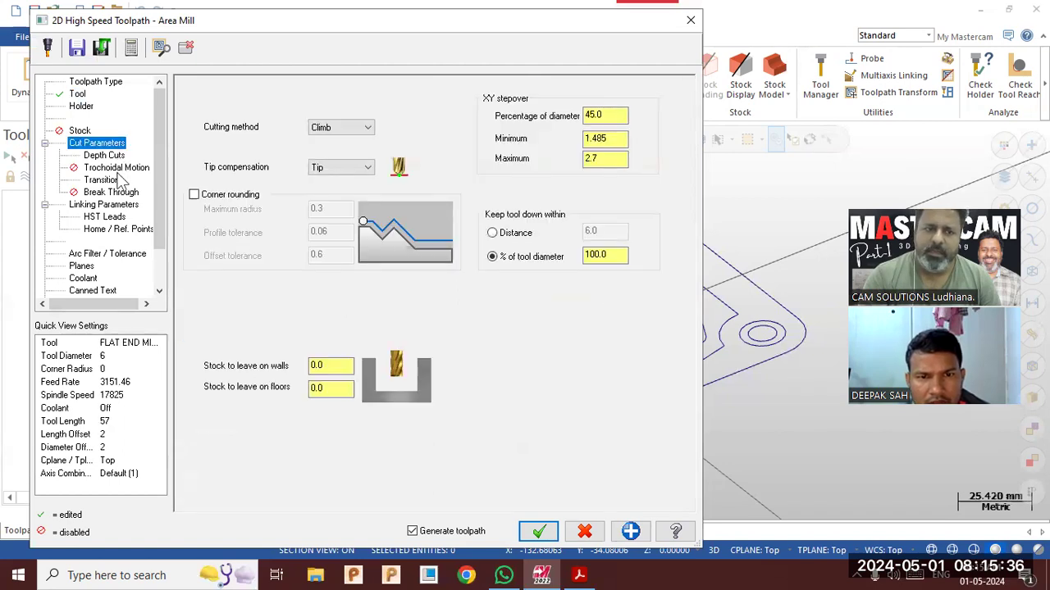
left_click(114, 206)
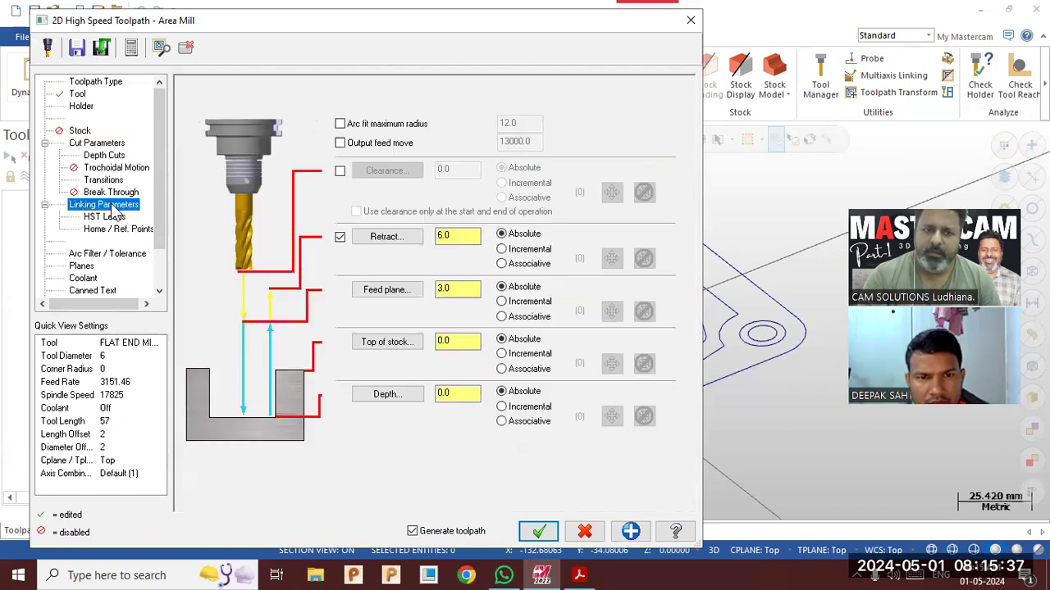
double_click(467, 342)
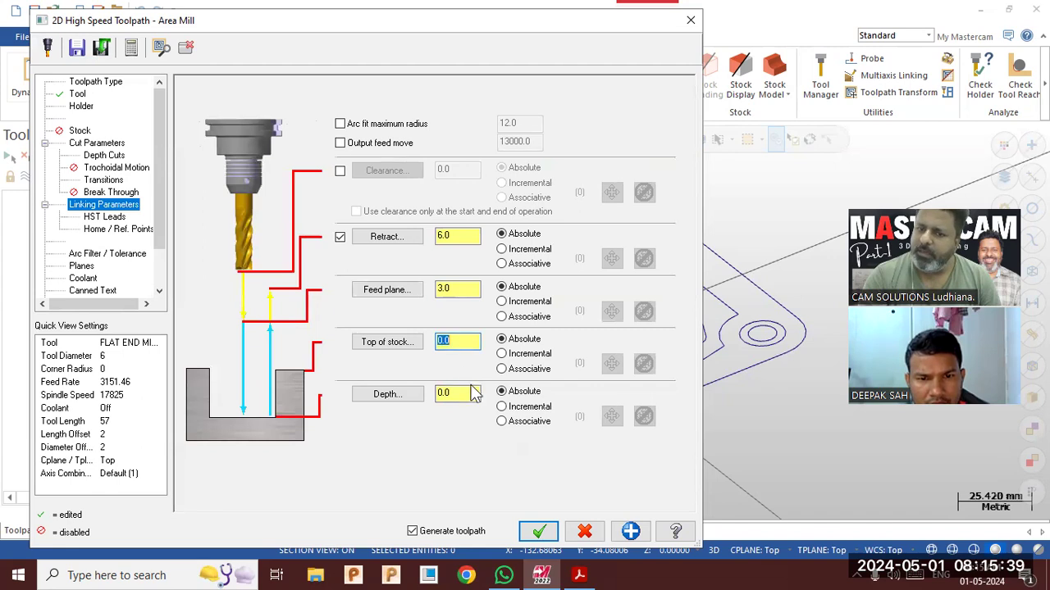
left_click(579, 574)
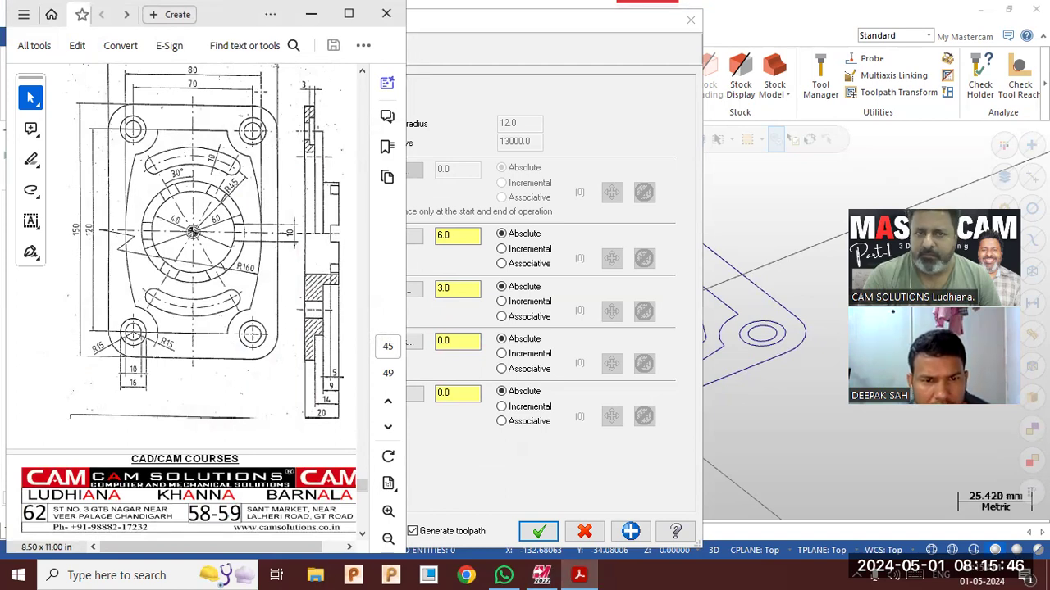
left_click(311, 13)
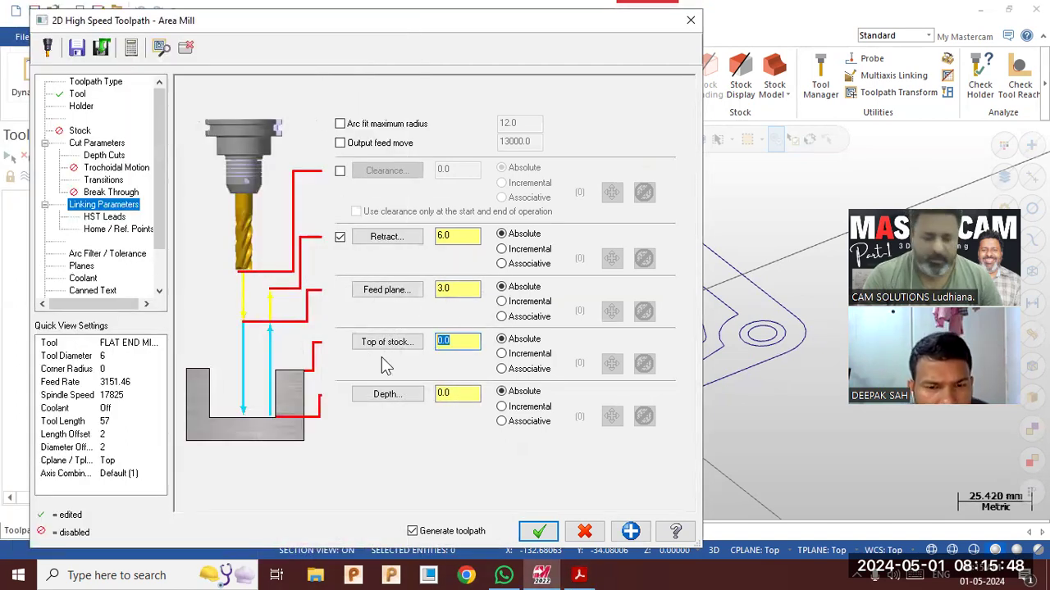
type("-9")
left_click(458, 393)
type("-20")
left_click(538, 531)
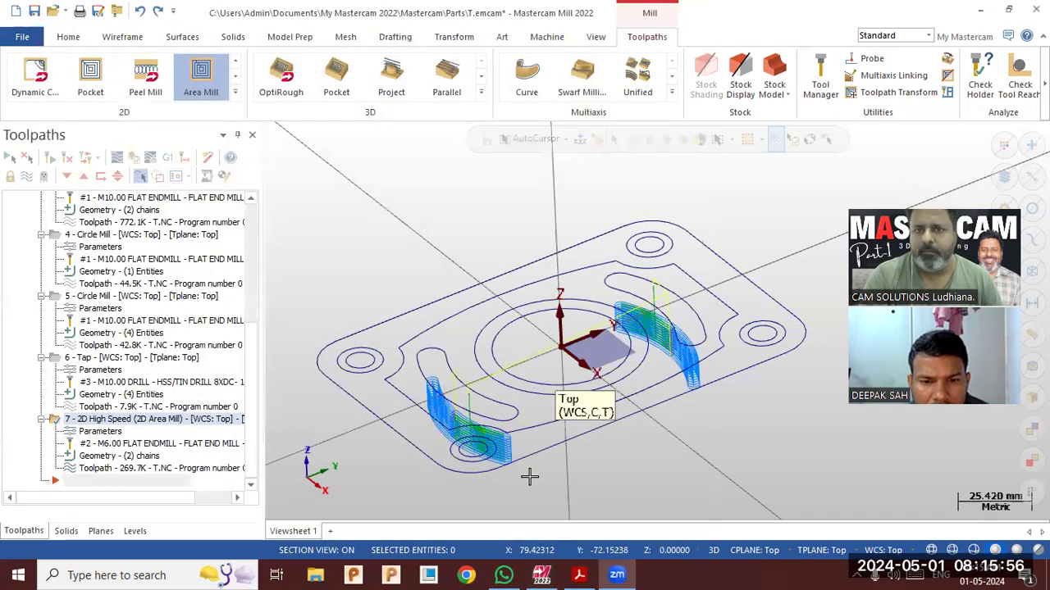
Select all operations in Toolpath Group-1 and play their full solid verification in the simulator.
mouse_move(321, 348)
middle_mouse_down()
mouse_move(300, 330)
mouse_move(323, 427)
mouse_move(305, 348)
middle_mouse_up()
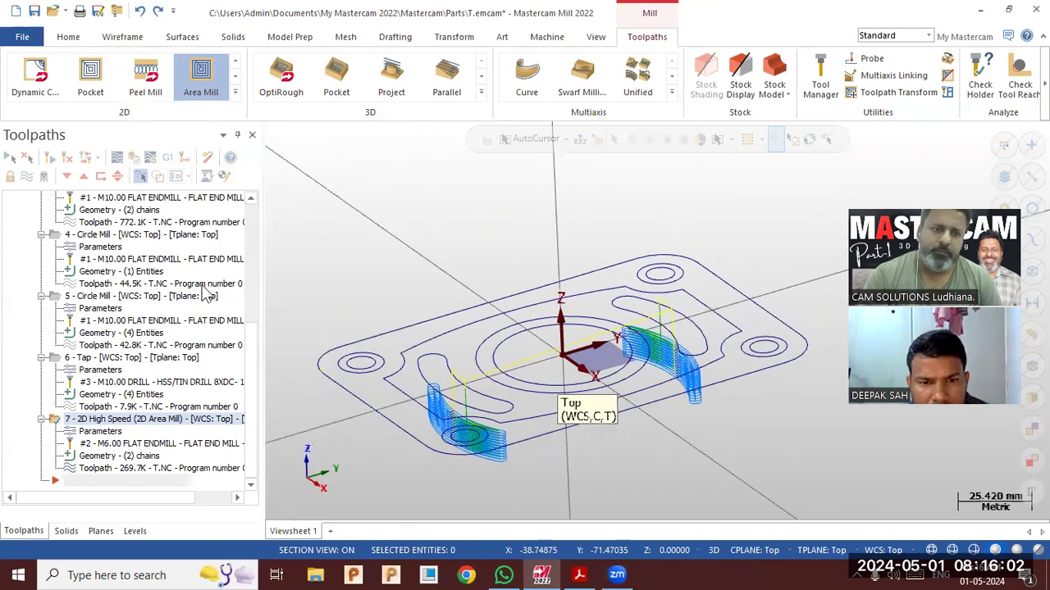
scroll(246, 218, "up", 6)
left_click(63, 260)
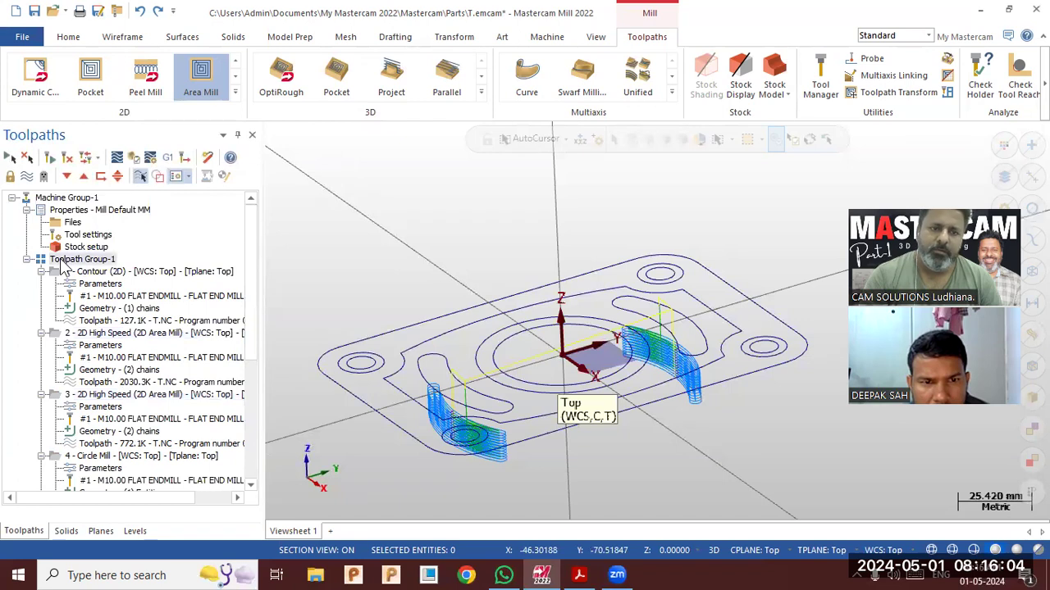
left_click(133, 158)
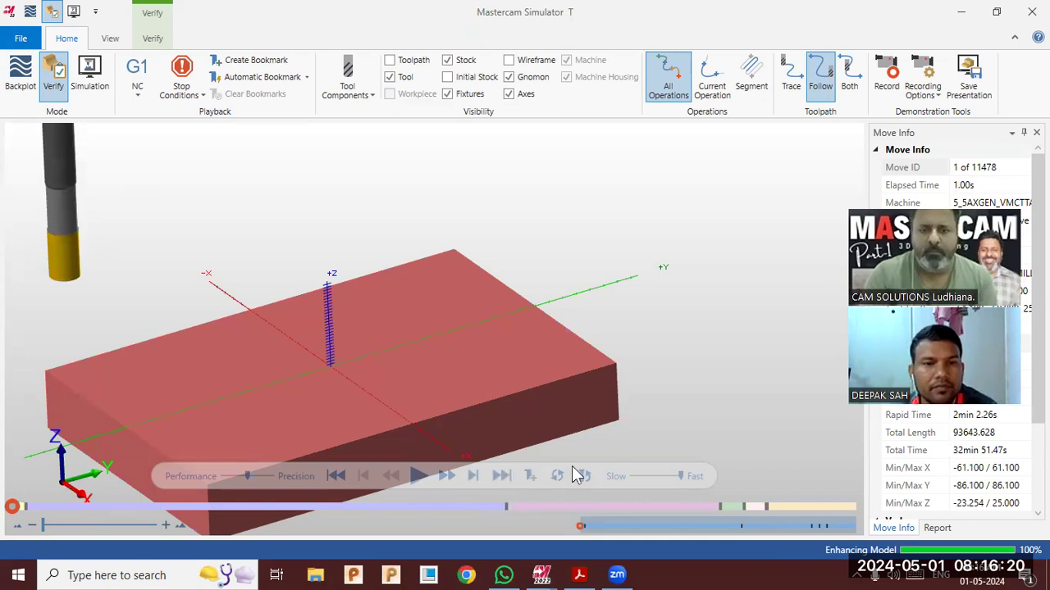
scroll(652, 264, "down", 3)
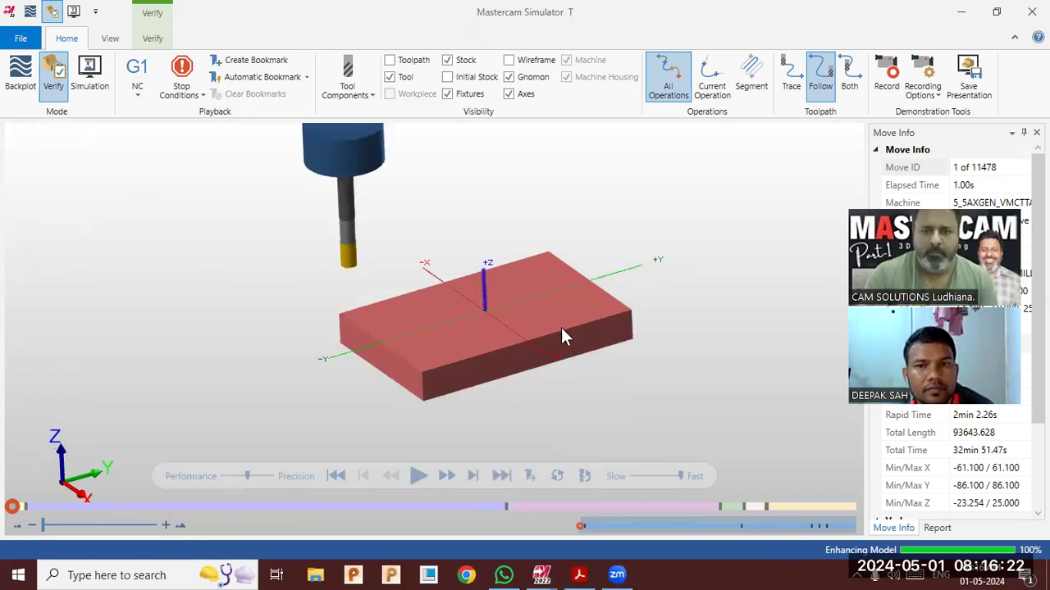
scroll(561, 335, "up", 3)
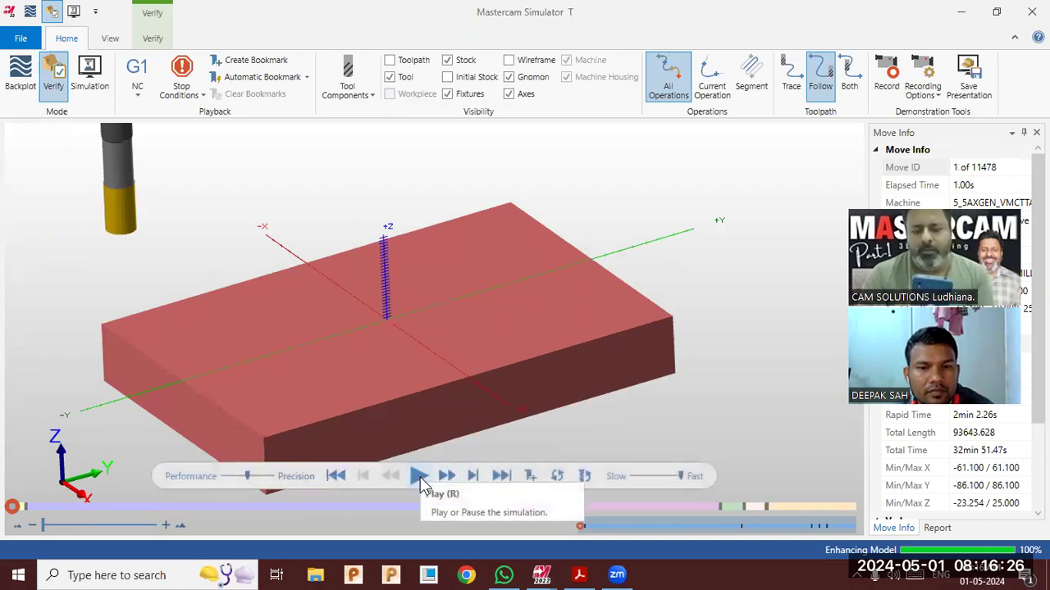
left_click(151, 38)
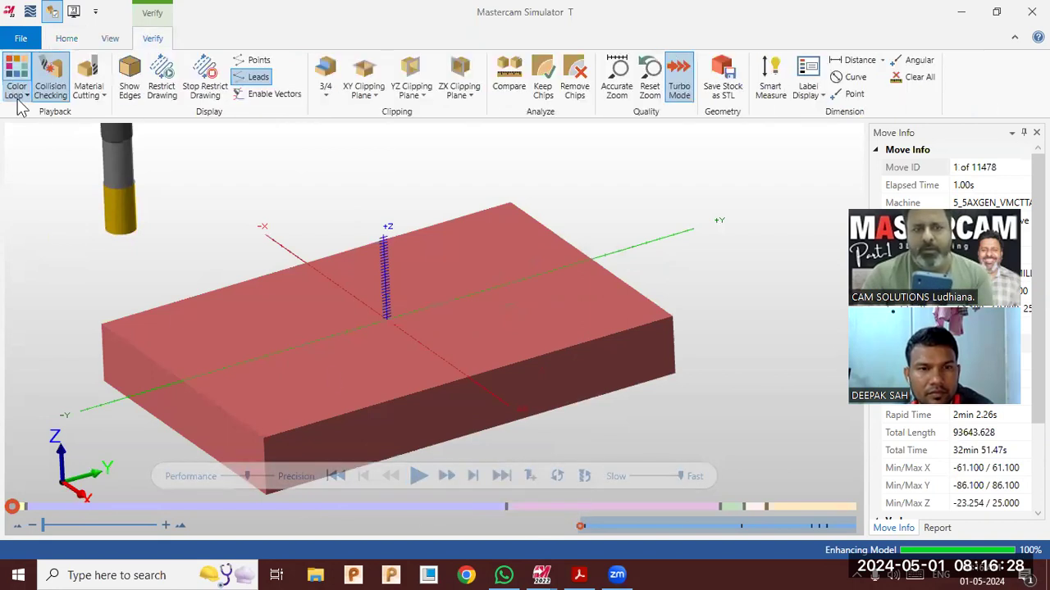
left_click(418, 477)
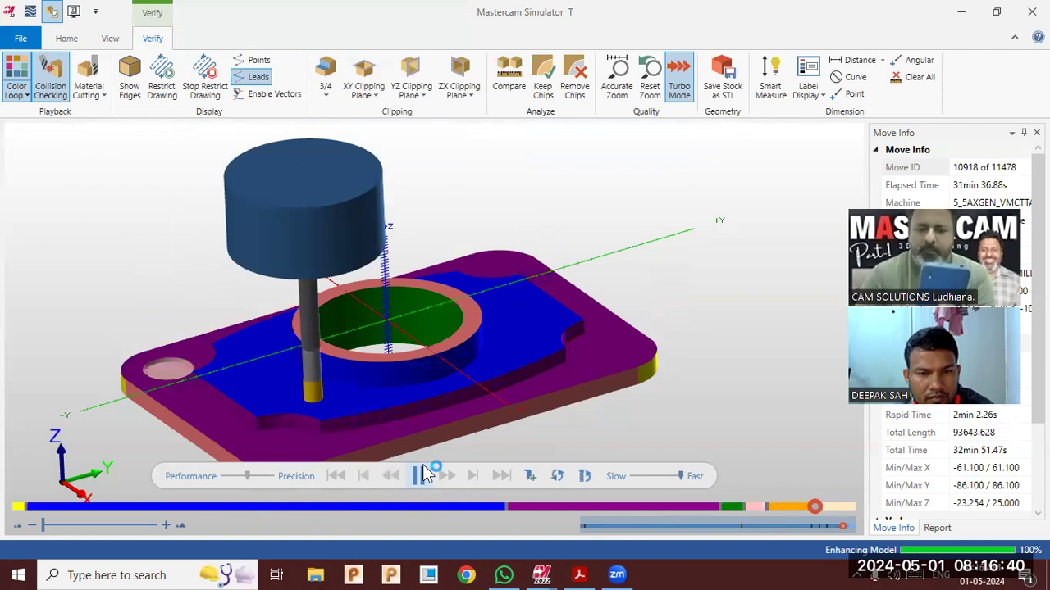
Inspect the simulated plate from several angles, including its curved slots and corner holes, and minimise the simulator.
middle_click_drag(513, 330, 611, 205)
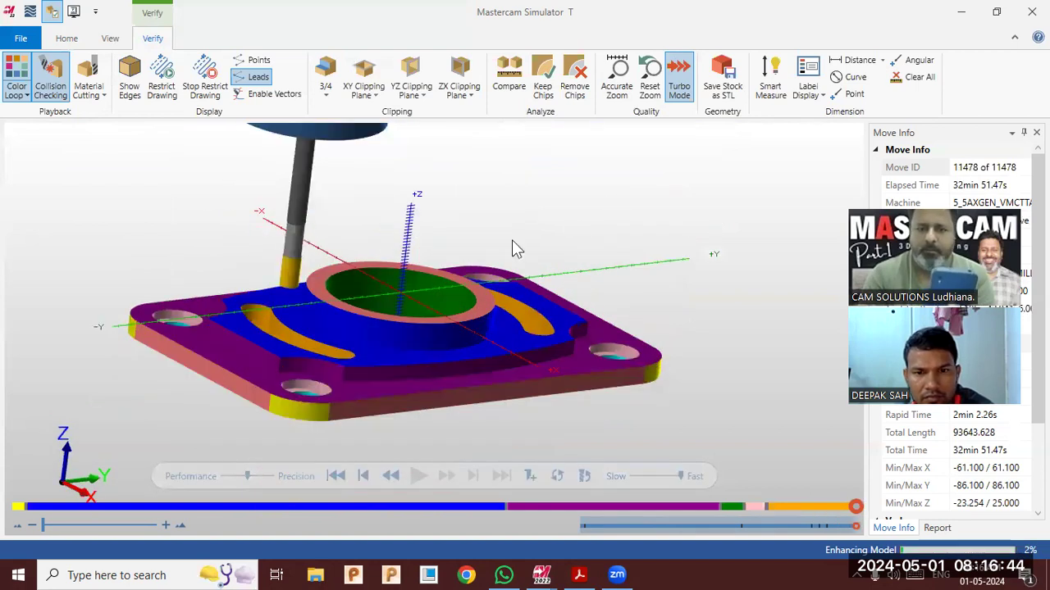
mouse_move(516, 260)
middle_mouse_down()
mouse_move(499, 262)
mouse_move(504, 277)
middle_mouse_up()
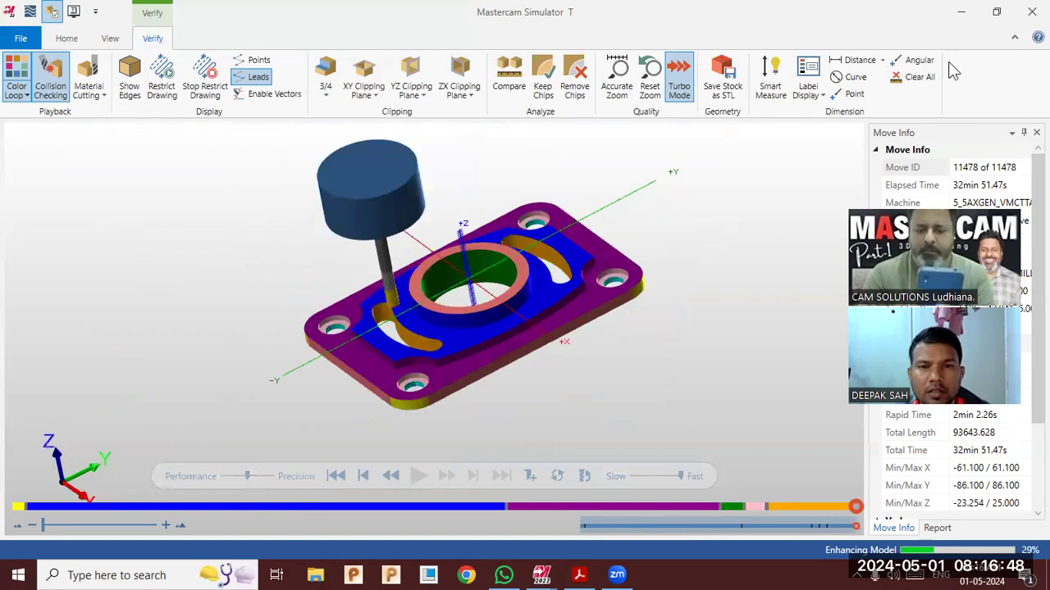
left_click(962, 13)
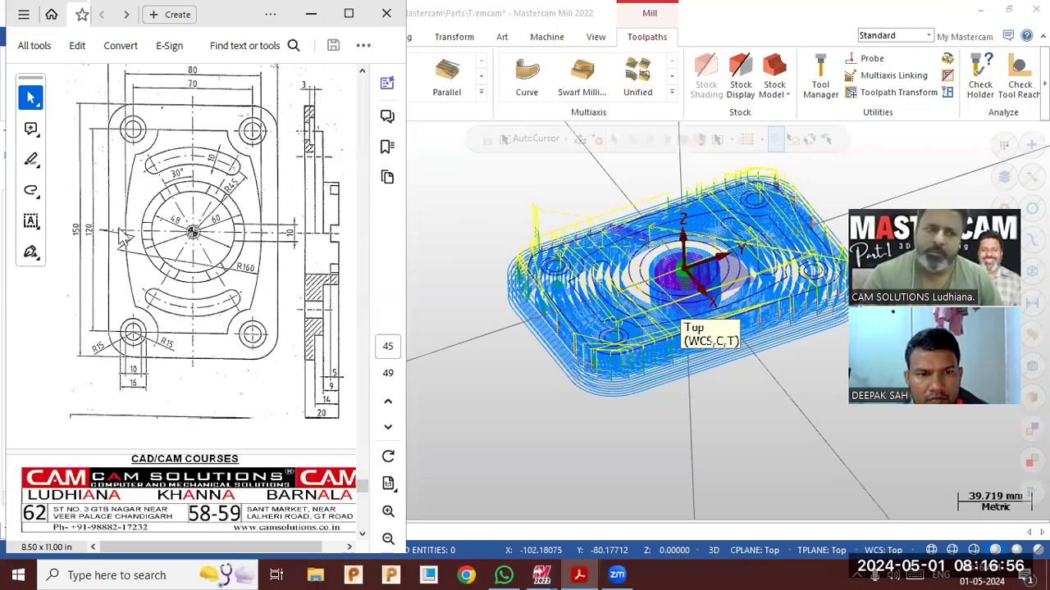
Hide the toolpath display and show the wireframe plate in the Top view.
key("alt+t")
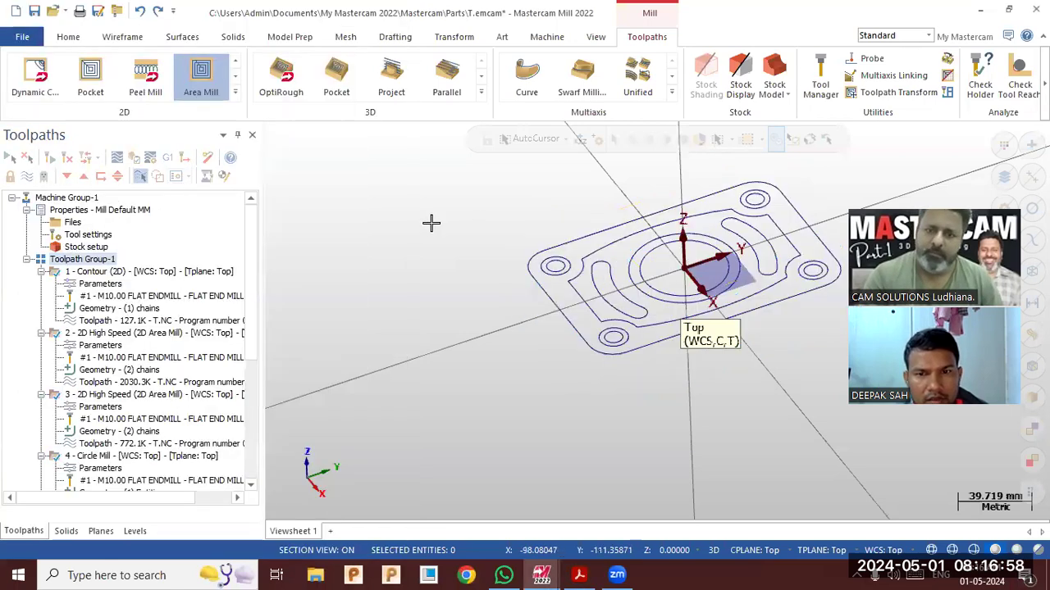
right_click(460, 327)
left_click(441, 308)
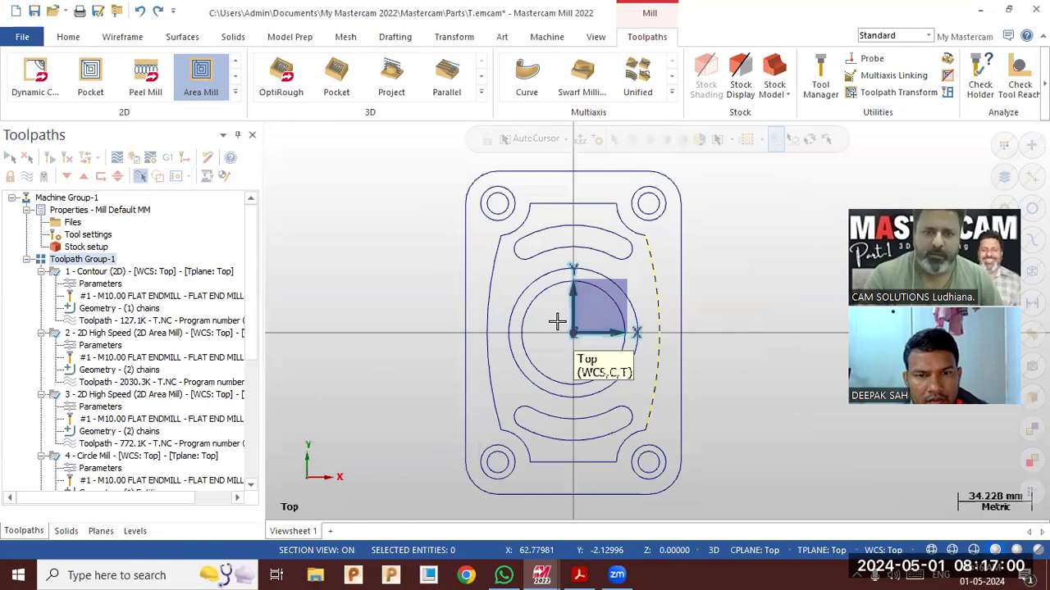
scroll(557, 322, "up", 2)
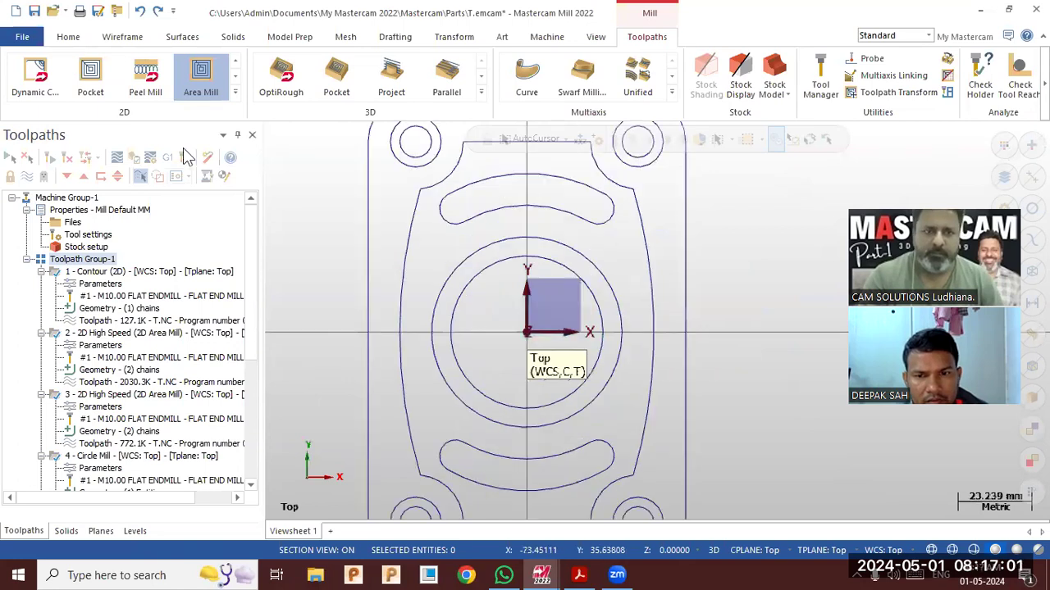
left_click(122, 37)
left_click(110, 78)
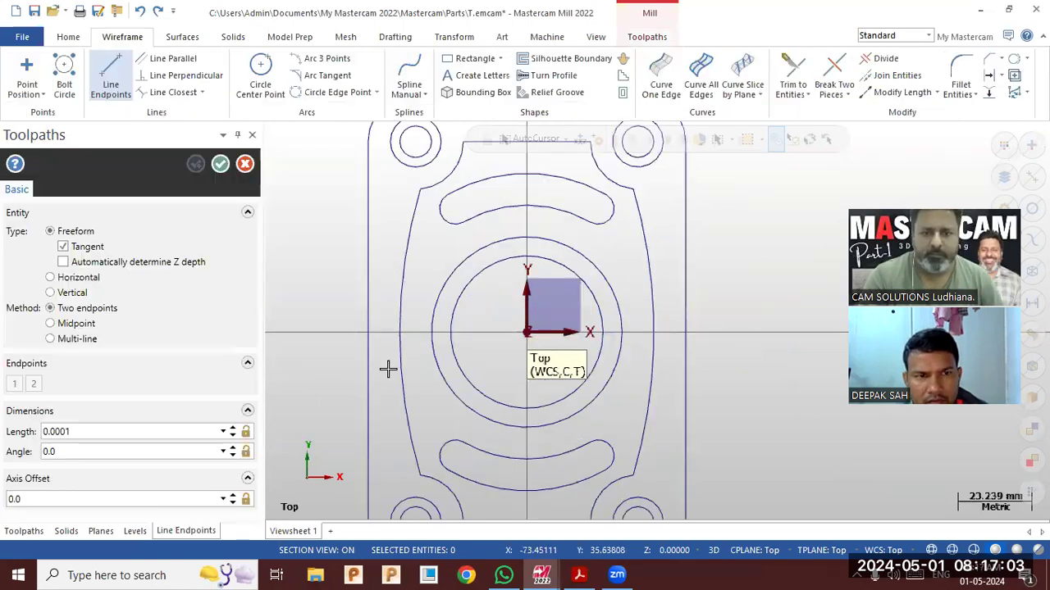
left_click(644, 343)
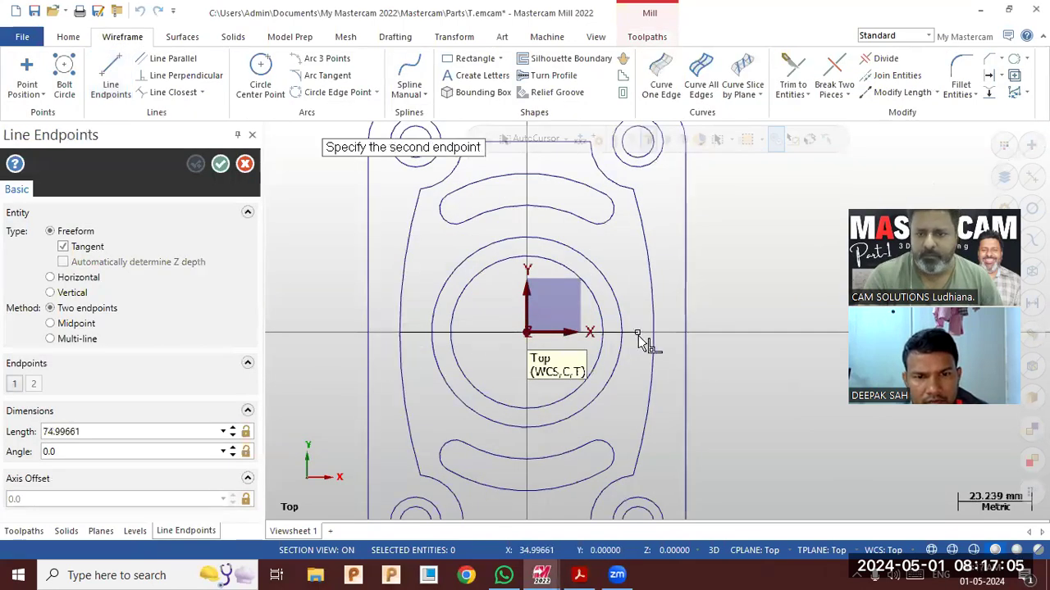
left_click(478, 332)
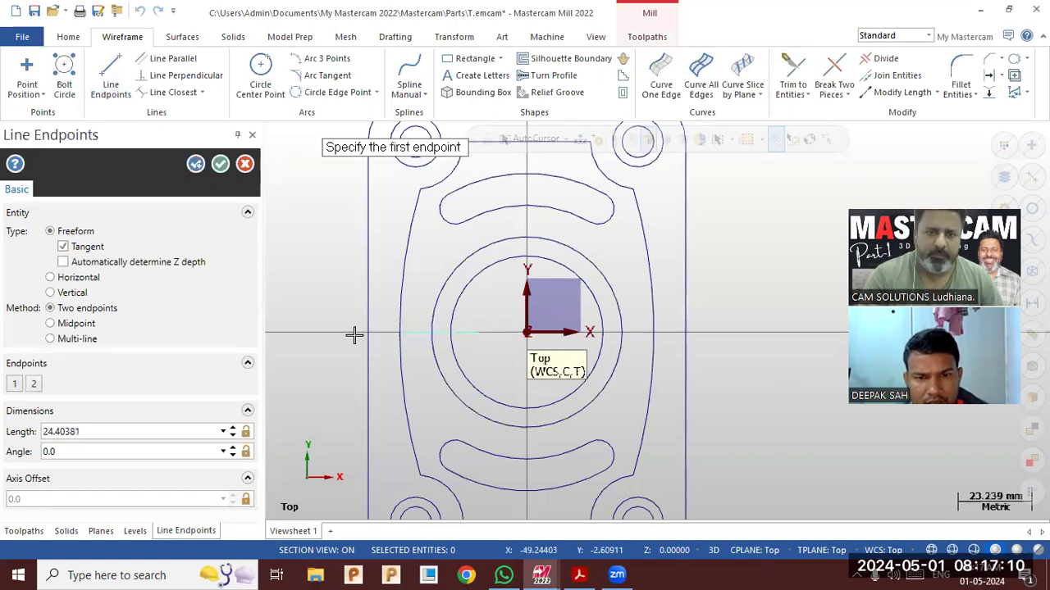
left_click(244, 166)
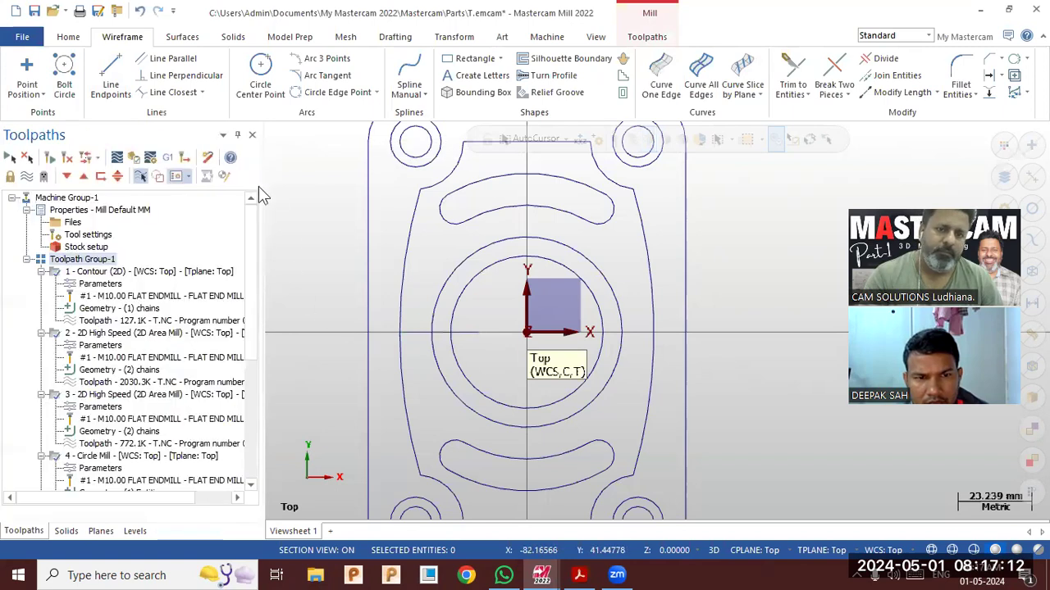
left_click(412, 331)
key("Escape")
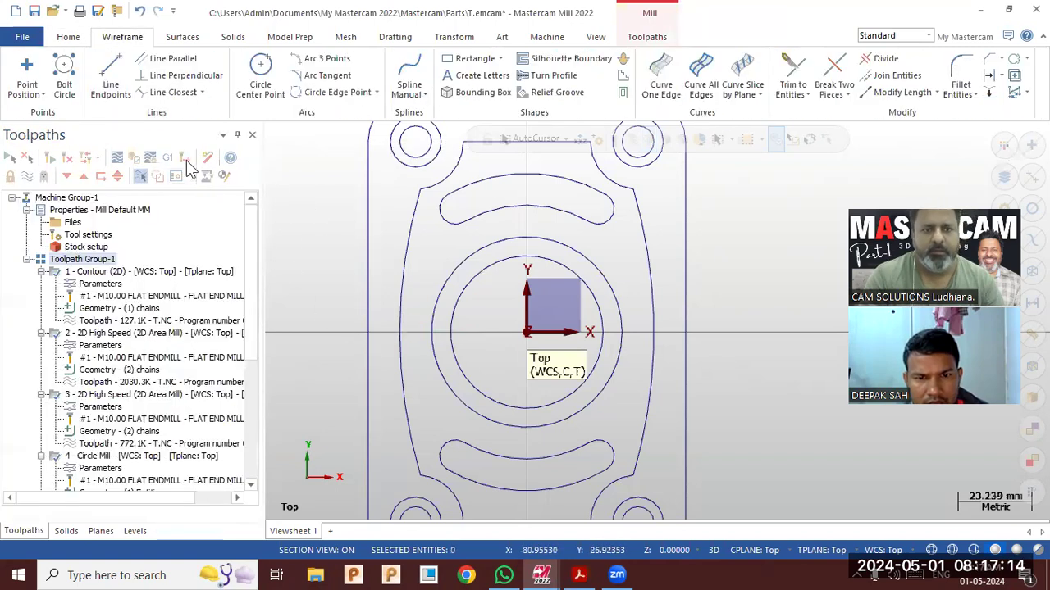
Draw a 6 mm horizontal line joining the negative-X quadrant points of the central ring's outer and inner circles.
left_click(111, 78)
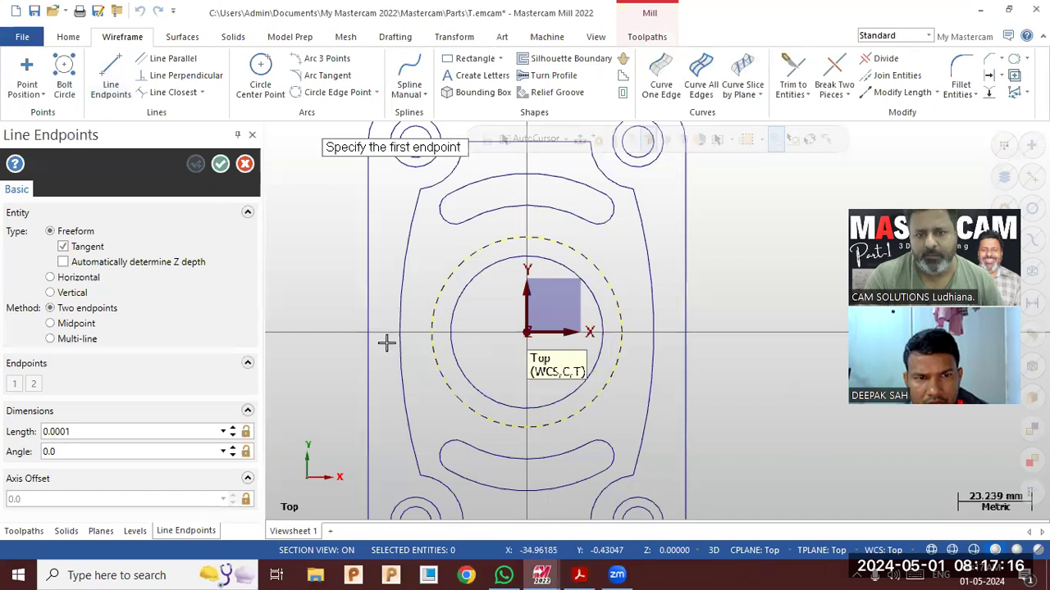
left_click(564, 140)
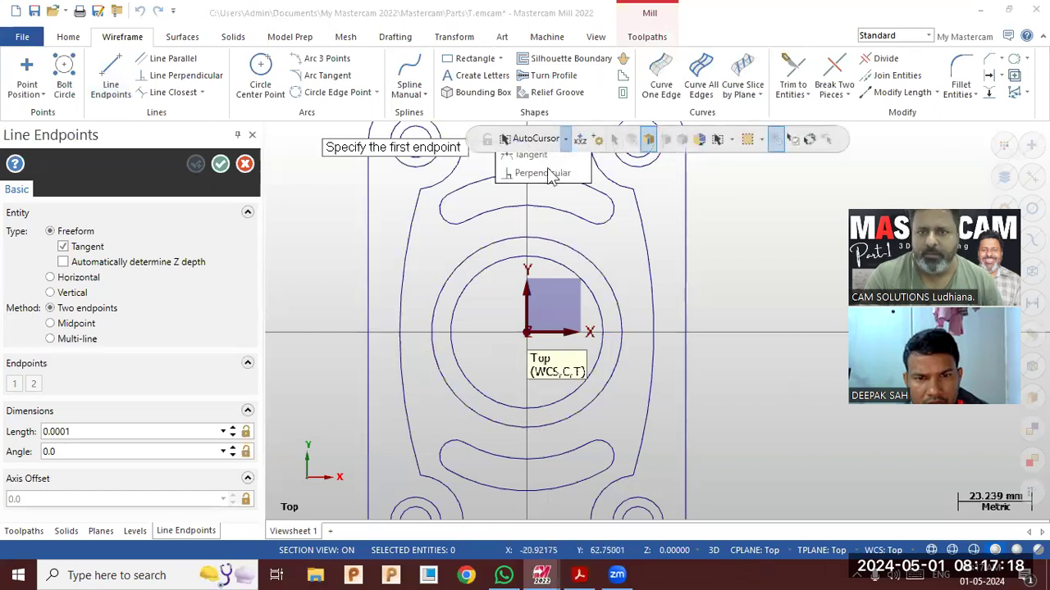
left_click(556, 328)
left_click(432, 331)
left_click(566, 141)
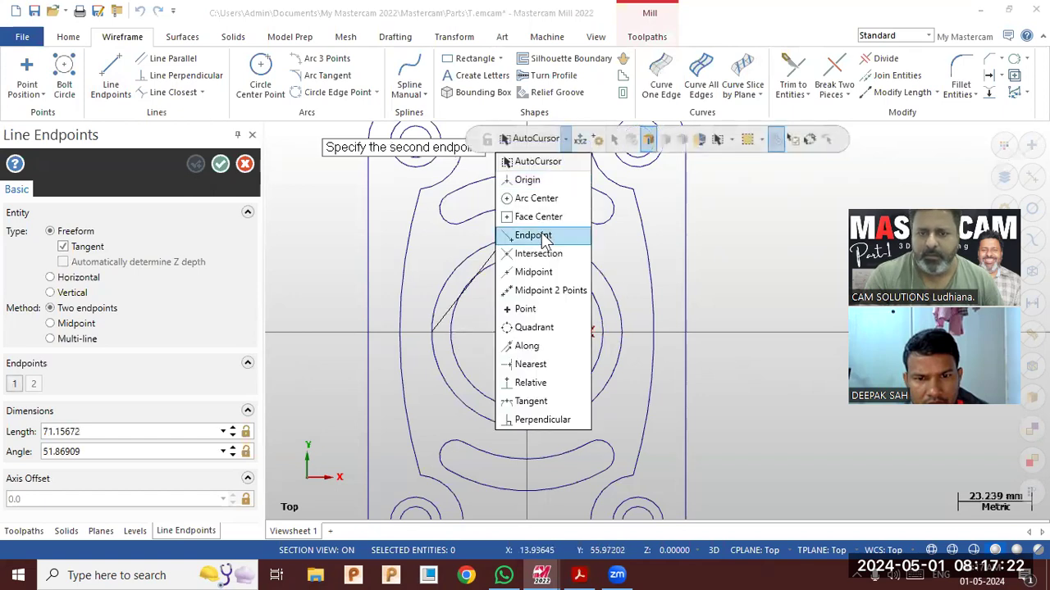
left_click(544, 328)
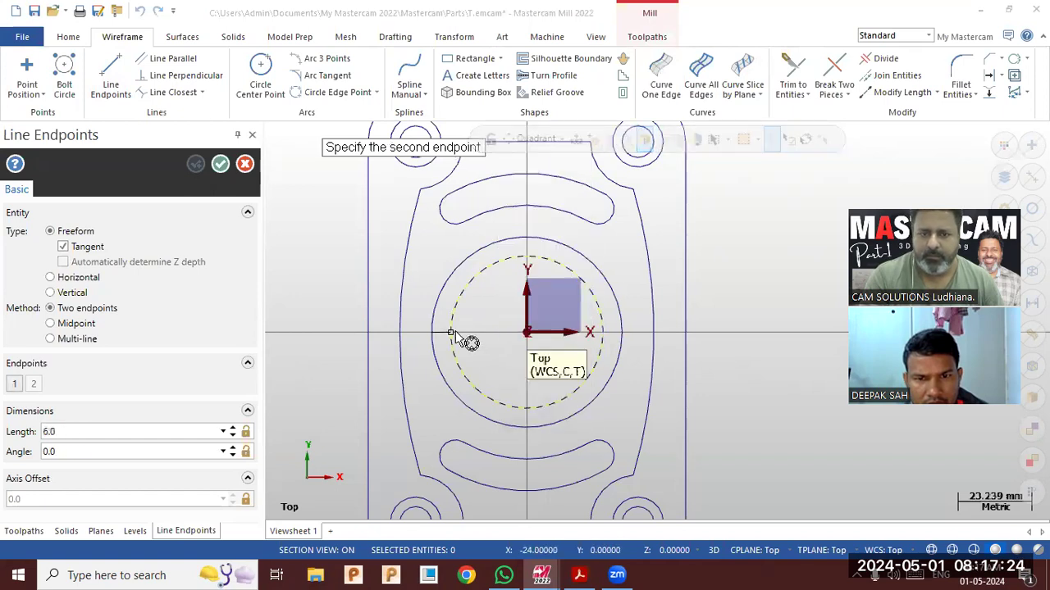
left_click(459, 342)
left_click(221, 168)
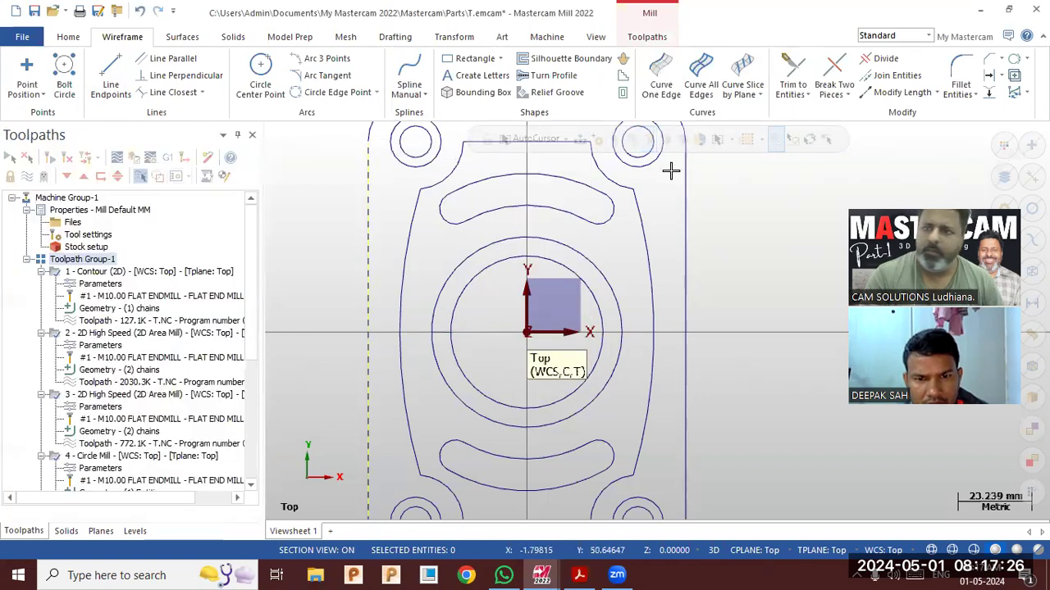
Lengthen the line across the central ring by 10 mm at each end with Modify Length.
left_click(895, 92)
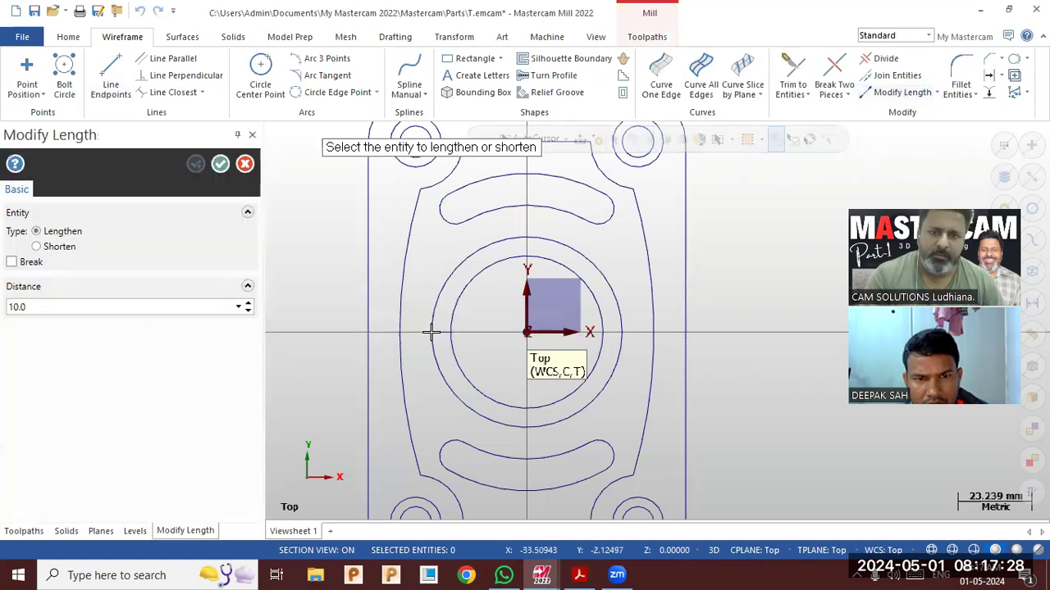
scroll(442, 331, "up", 4)
scroll(442, 331, "up", 2)
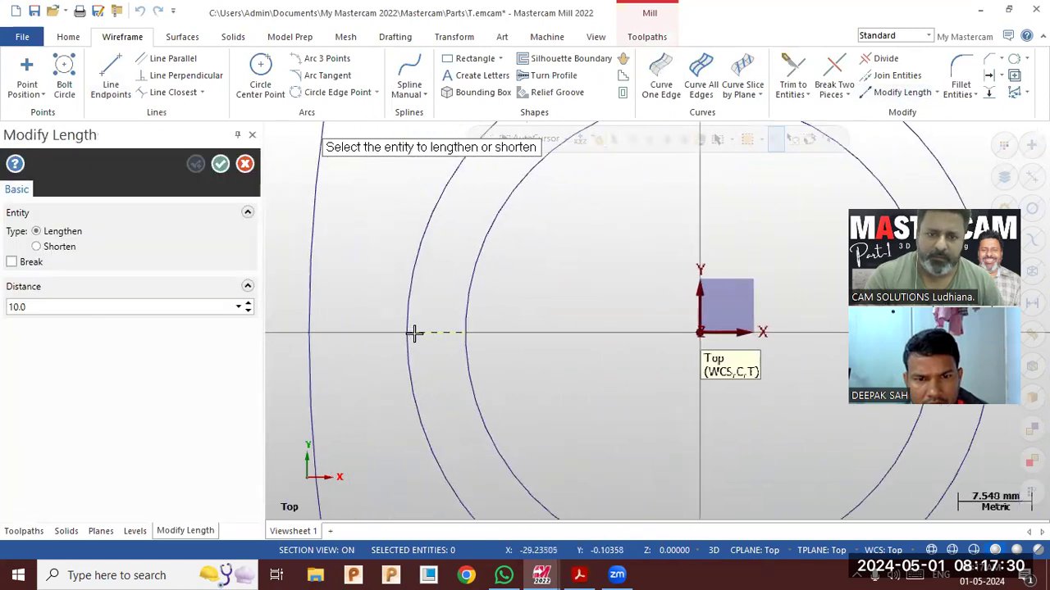
left_click(456, 335)
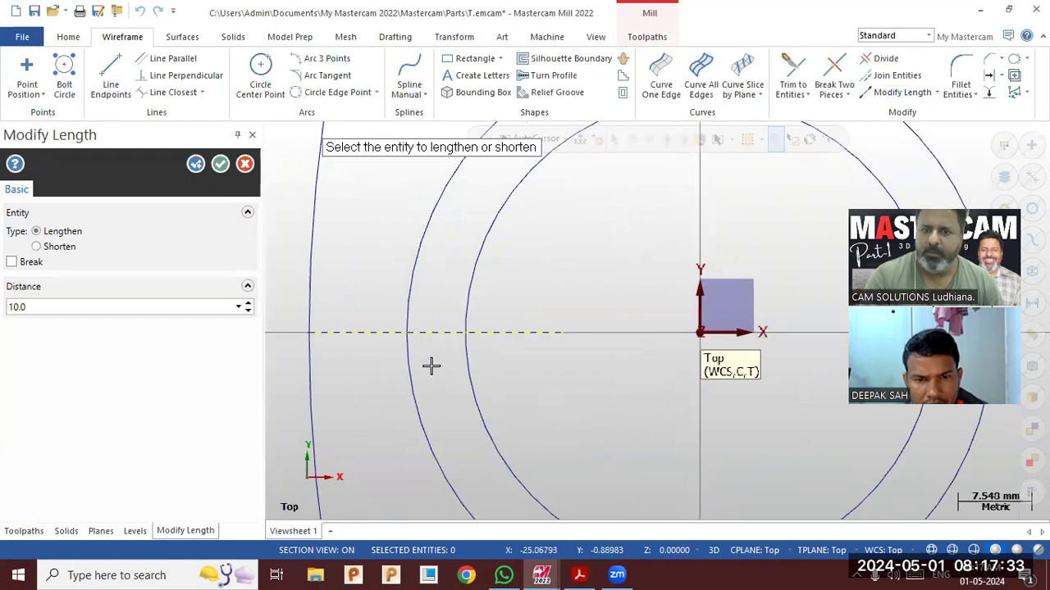
left_click(221, 165)
Check the plate's PDF drawing for the notch dimensions on the central ring, and return to the wireframe in Mastercam.
scroll(355, 325, "down", 1)
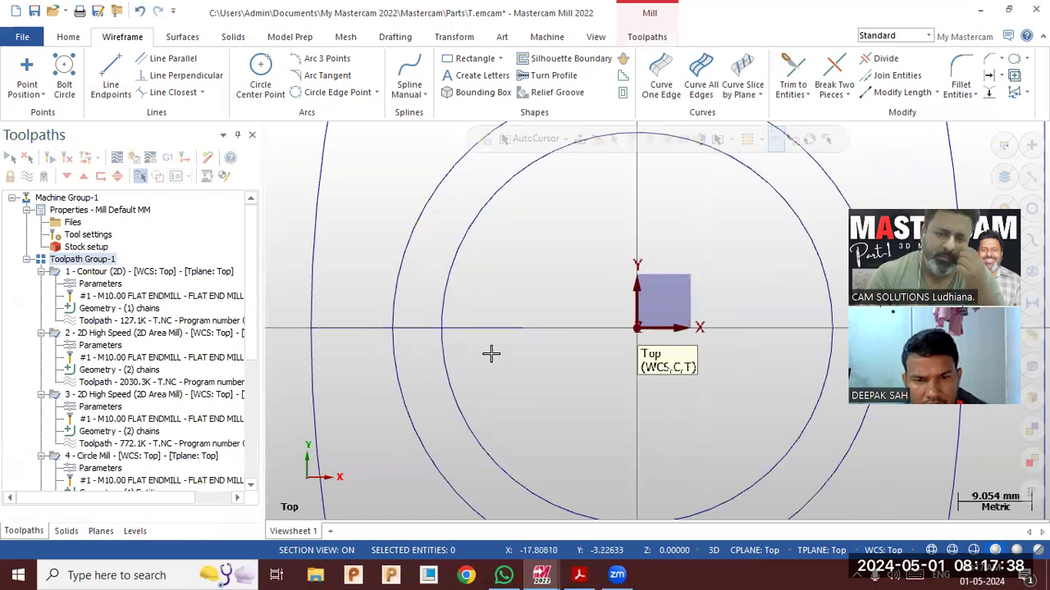
scroll(490, 353, "down", 2)
mouse_move(499, 370)
middle_mouse_down()
mouse_move(480, 311)
mouse_move(550, 298)
mouse_move(540, 312)
middle_mouse_up()
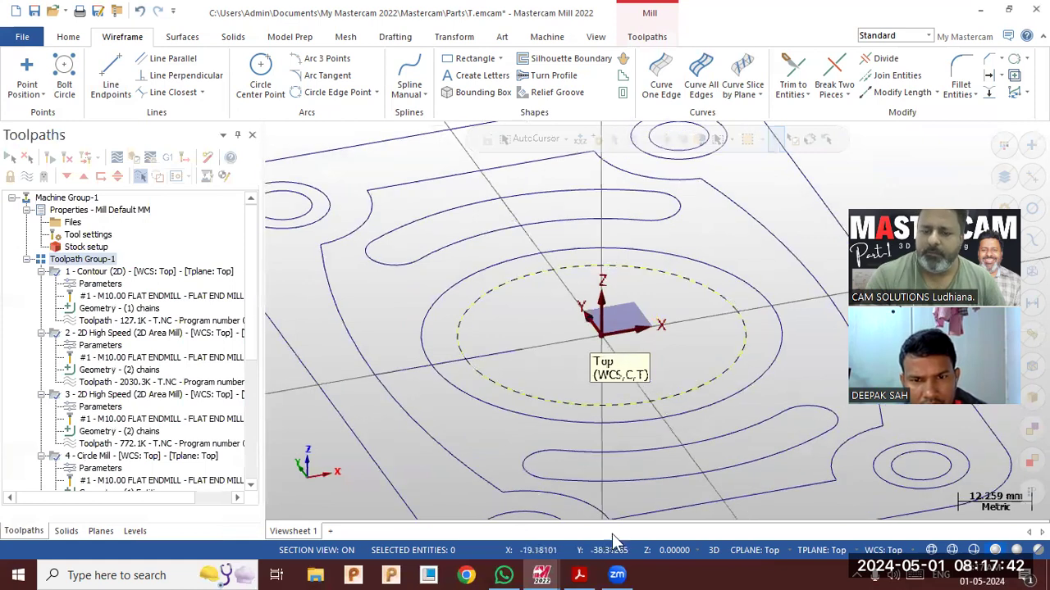
left_click(579, 575)
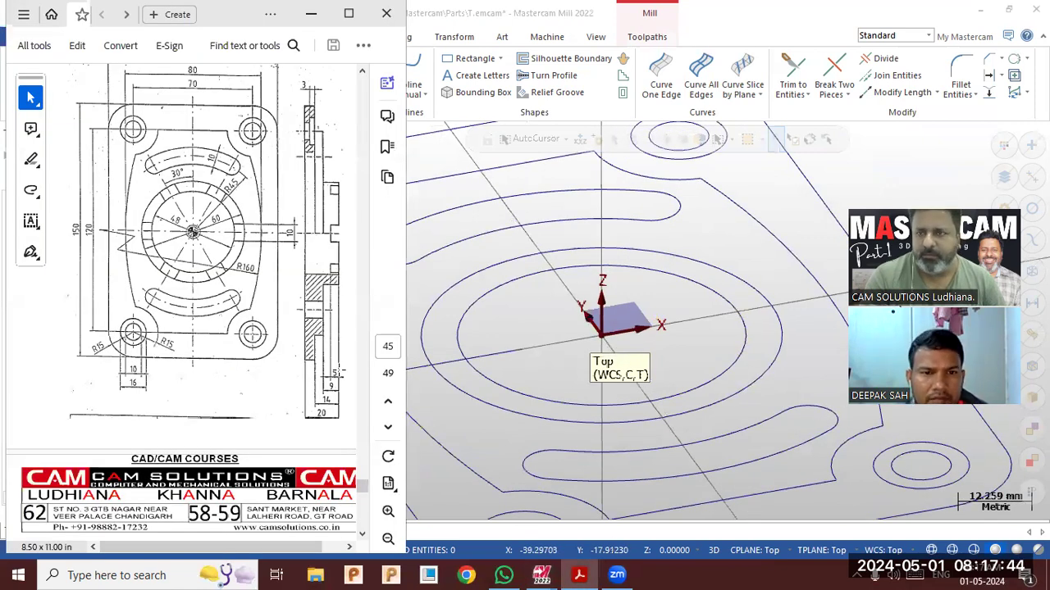
left_click(915, 144)
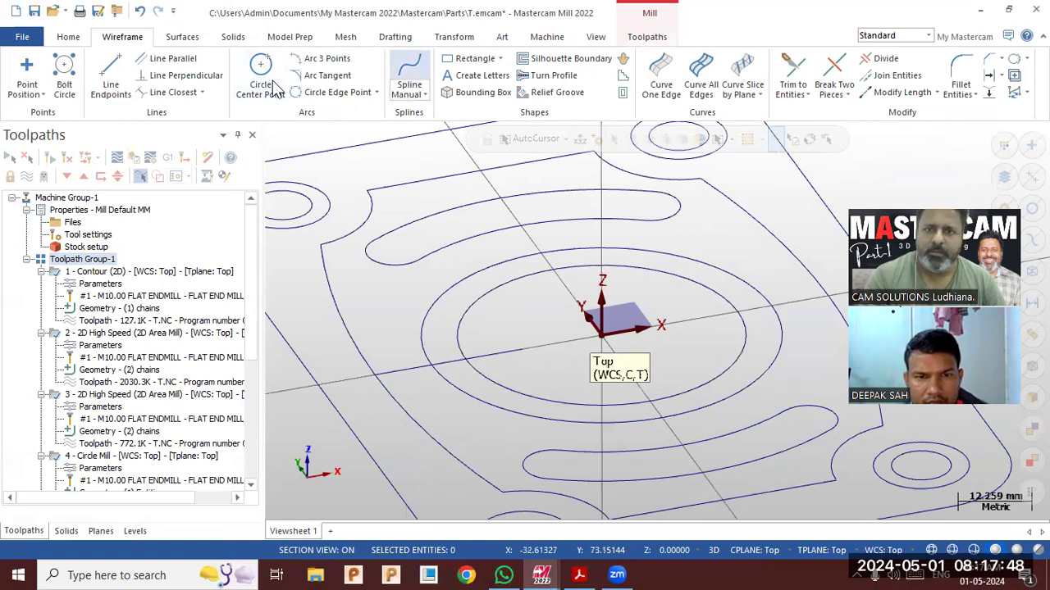
Start a 2D Contour toolpath with the extended line across the central ring as its only chain.
left_click(647, 37)
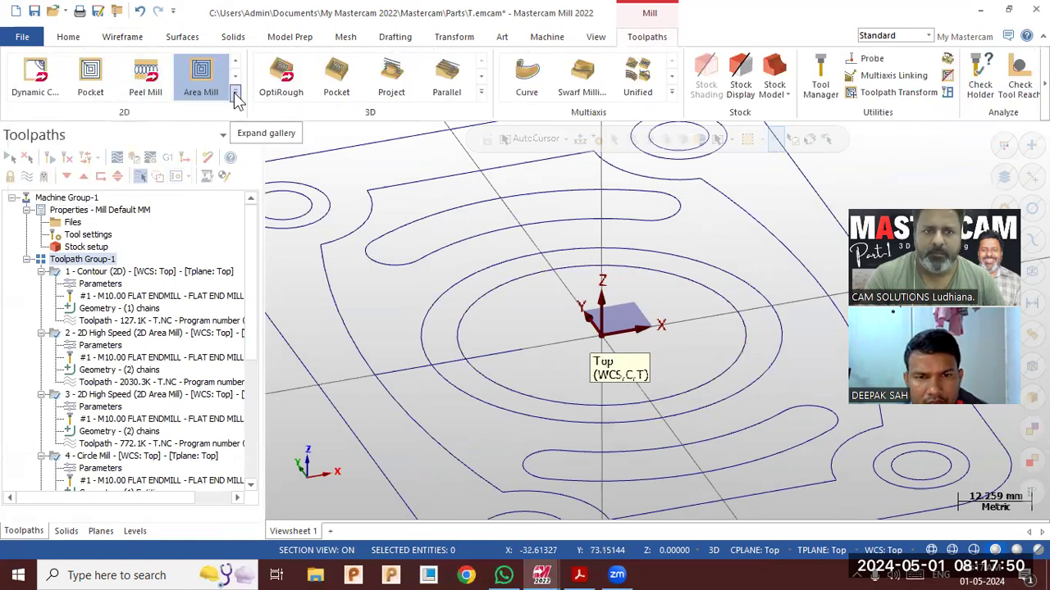
left_click(235, 94)
left_click(37, 103)
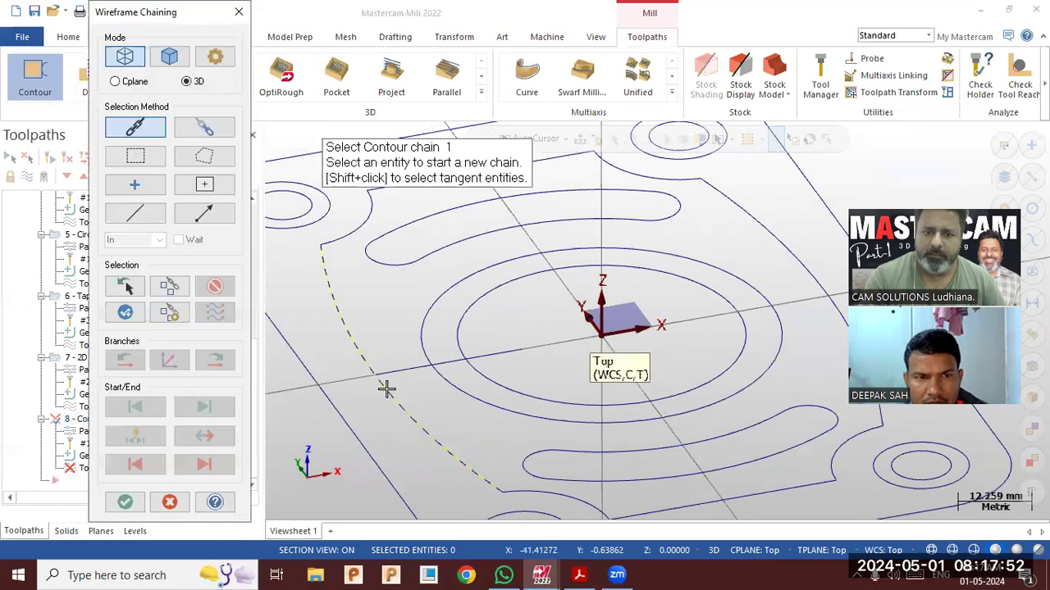
left_click(394, 378)
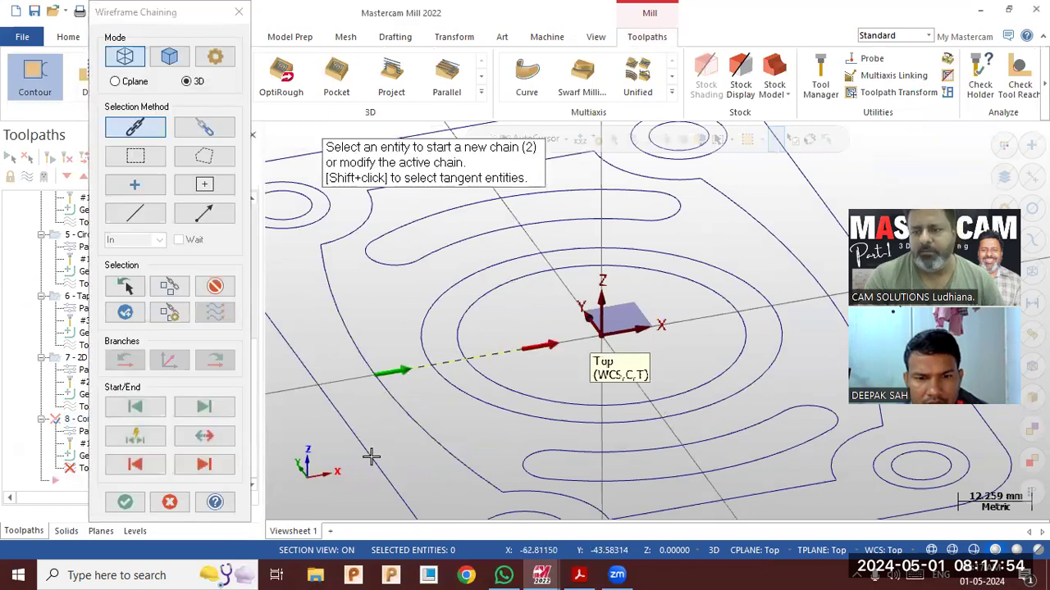
left_click(125, 502)
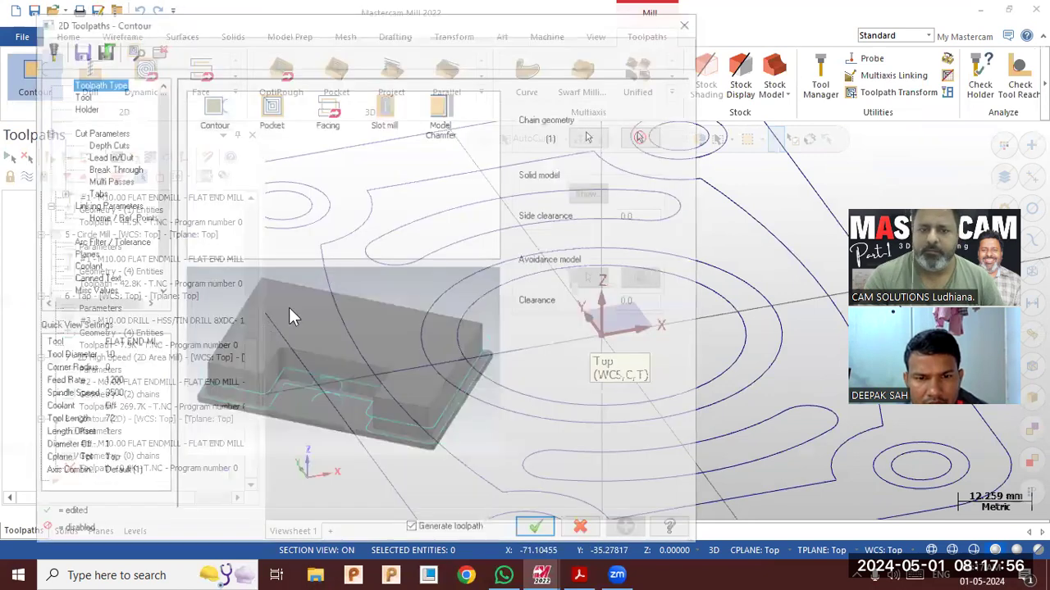
Set the contour's absolute depth to -5.0 and the depth cuts' maximum rough step to 1.0, and generate the toolpath.
left_click(77, 94)
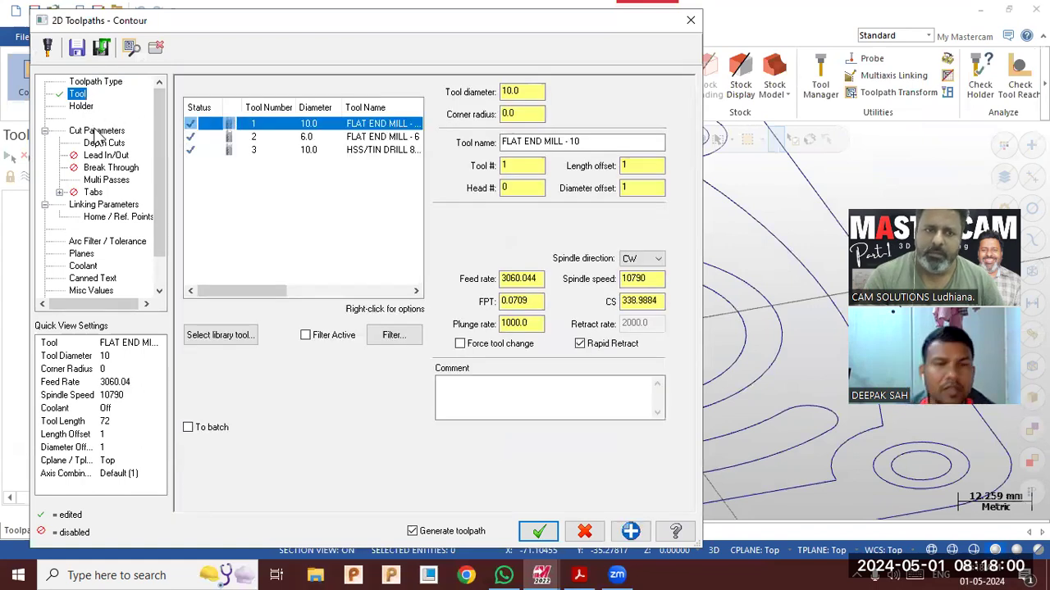
left_click(104, 204)
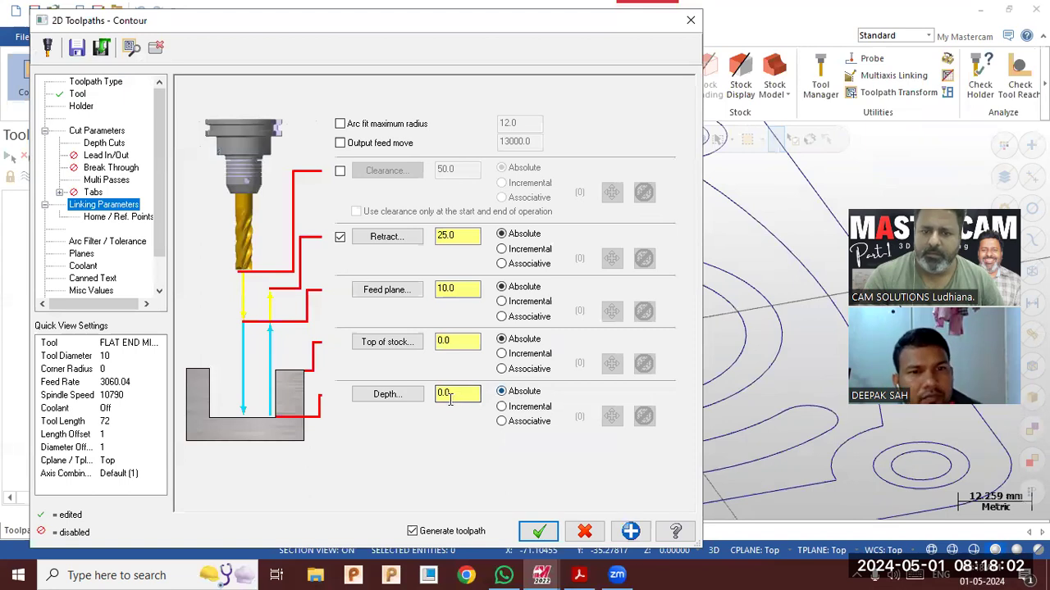
left_click(449, 398)
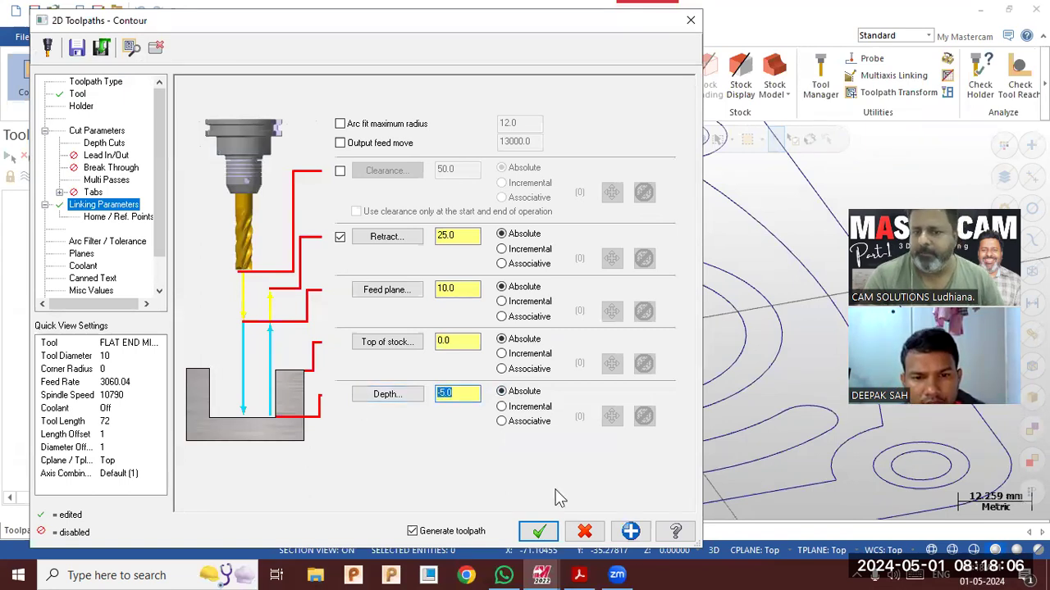
type("-5.0")
left_click(102, 144)
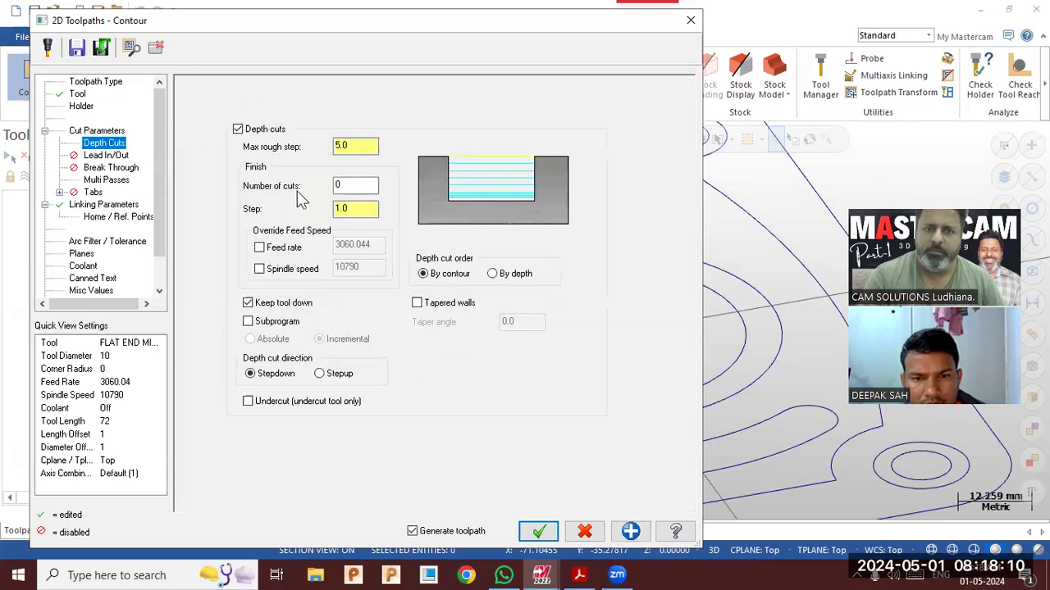
left_click(360, 147)
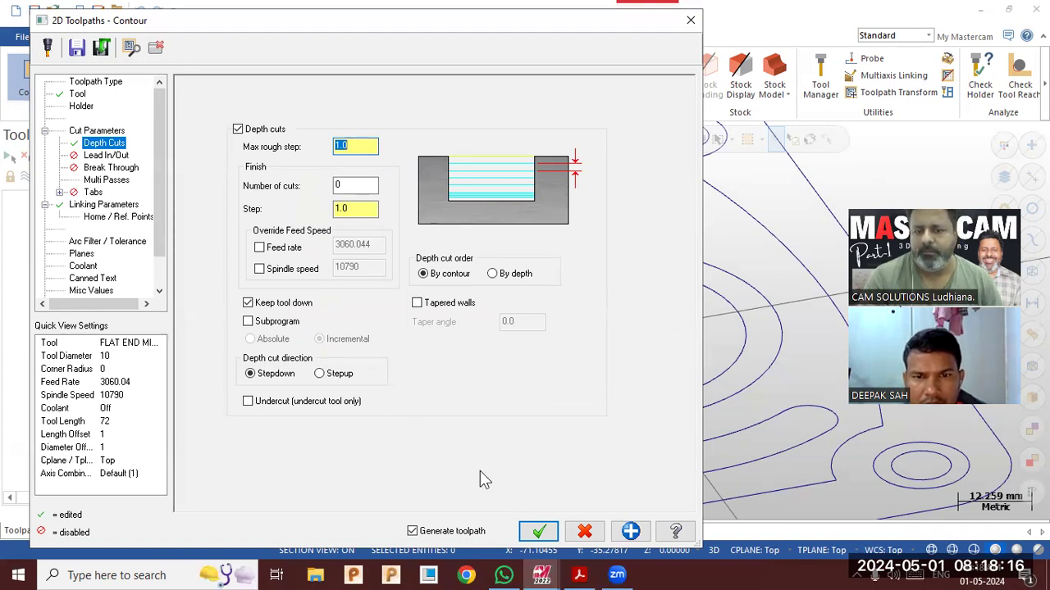
left_click(538, 531)
Disable Multi Passes in the ring-notch contour operation and regenerate its toolpath.
middle_click_drag(421, 480, 421, 484)
left_click(116, 431)
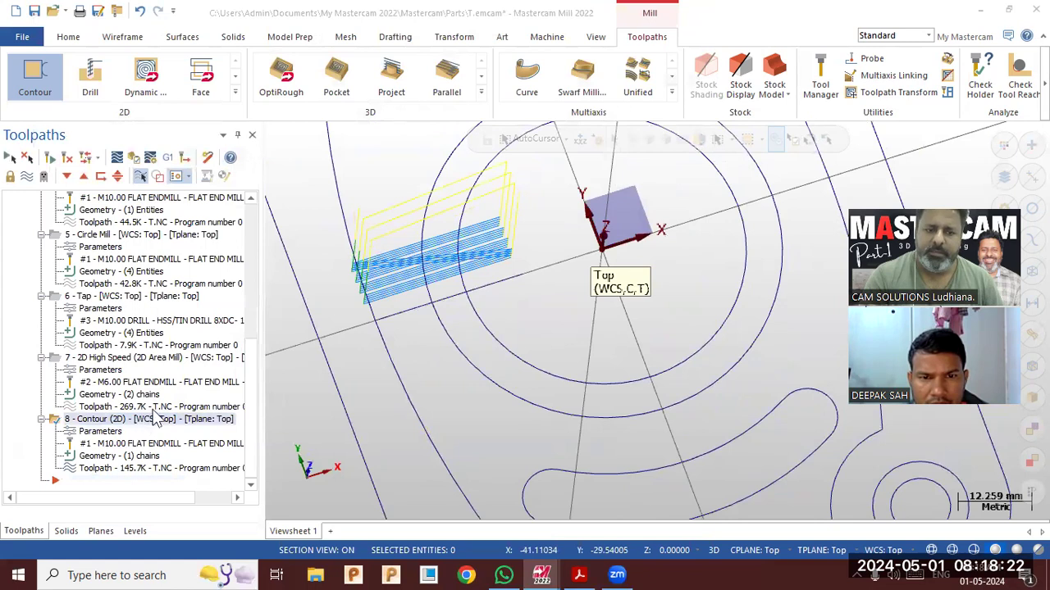
left_click(106, 180)
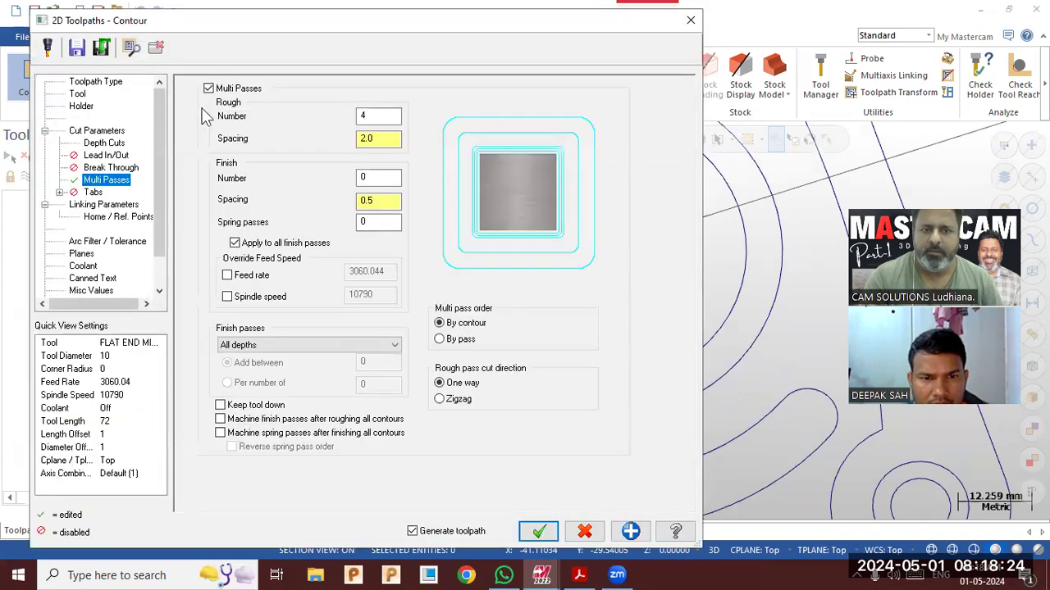
left_click(209, 88)
left_click(538, 531)
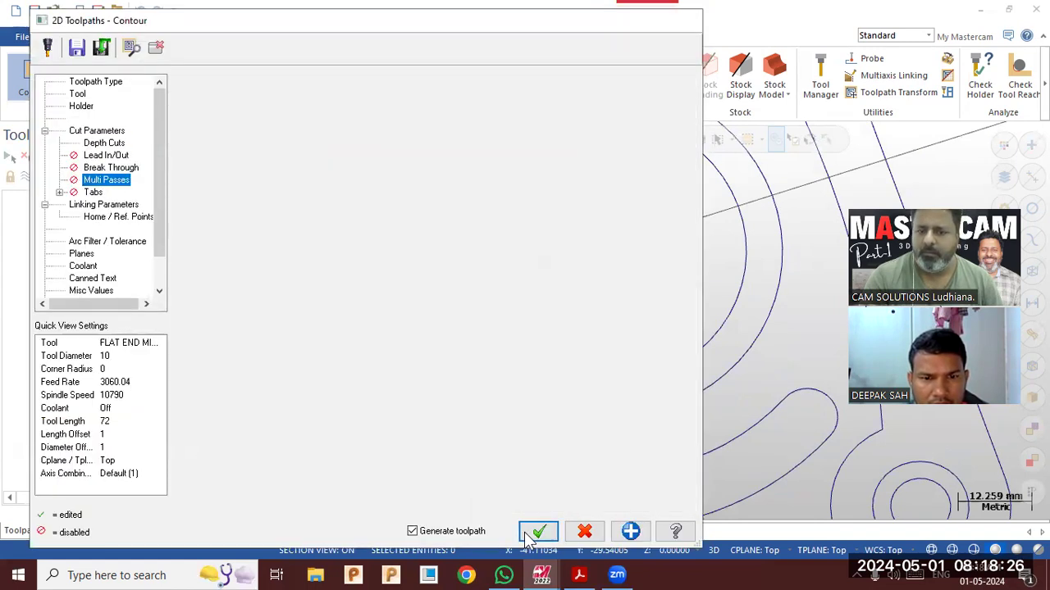
Simulate all operations of the toolpath group in Verify and examine where the contour cuts the central ring.
middle_click_drag(410, 391, 536, 271)
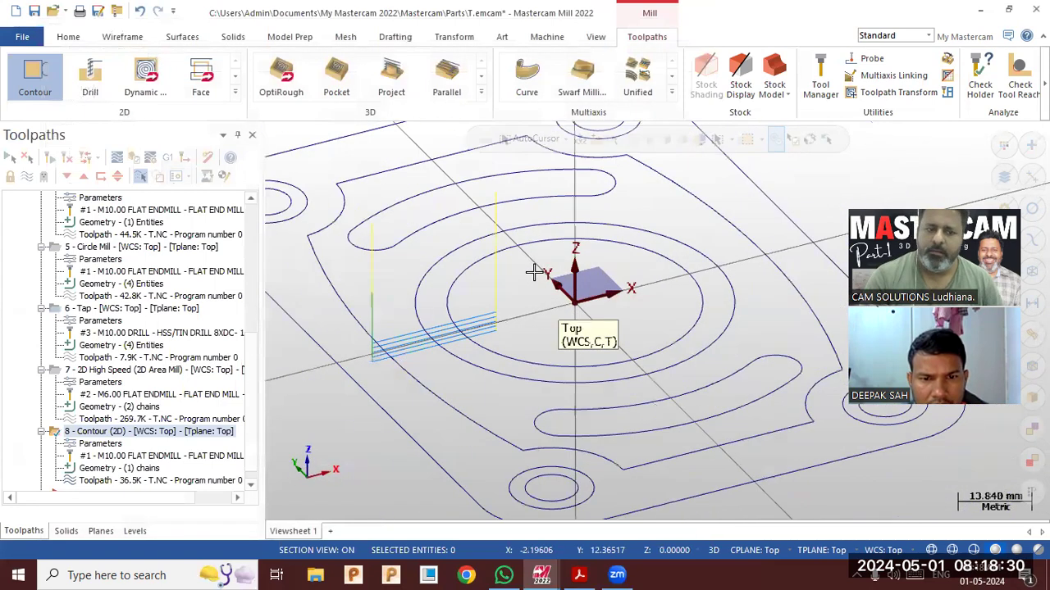
scroll(536, 272, "down", 2)
scroll(160, 238, "up", 7)
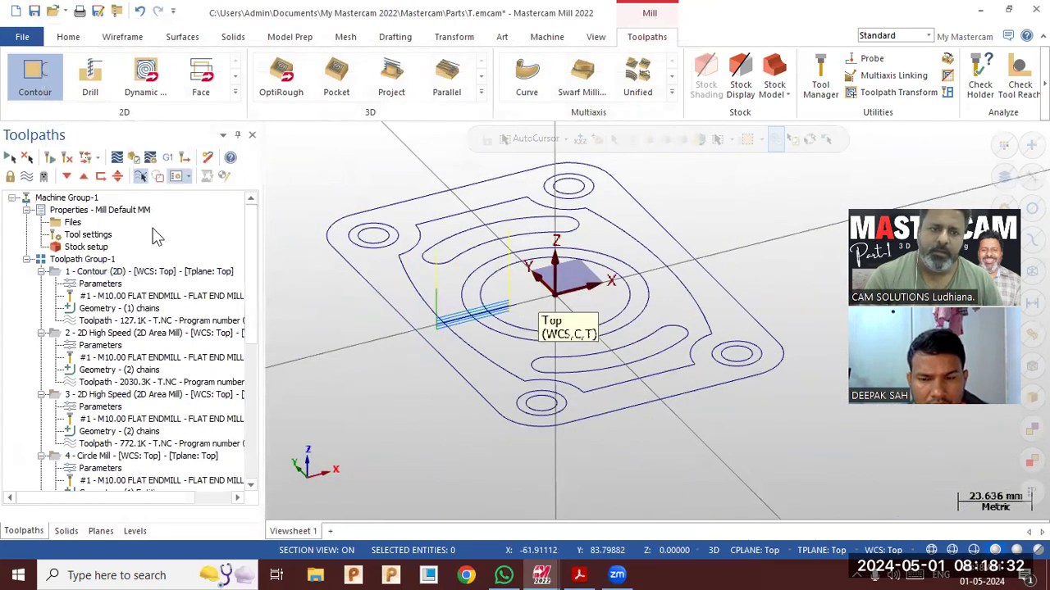
left_click(99, 260)
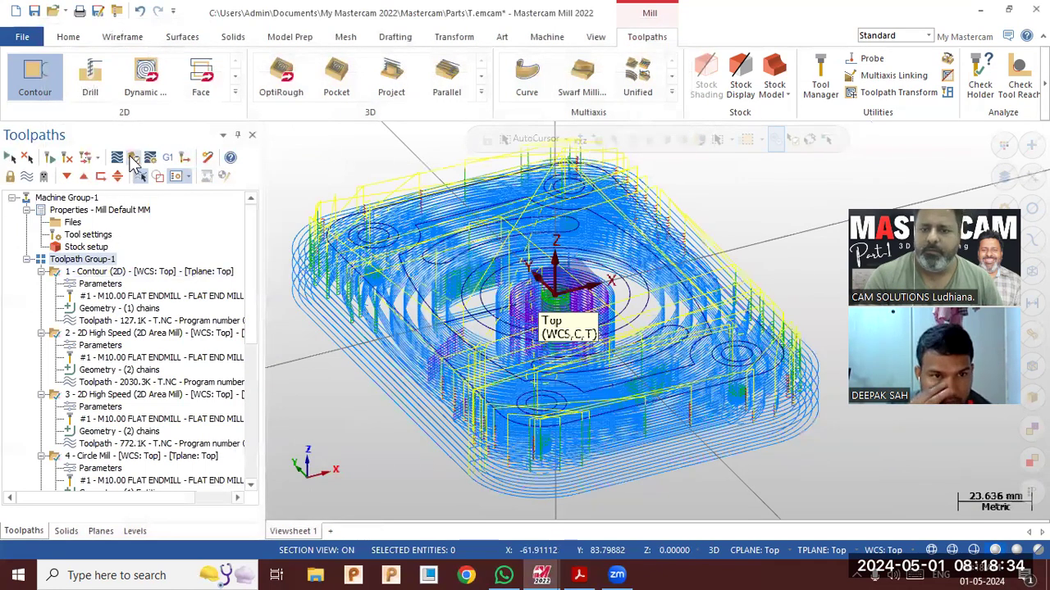
left_click(132, 157)
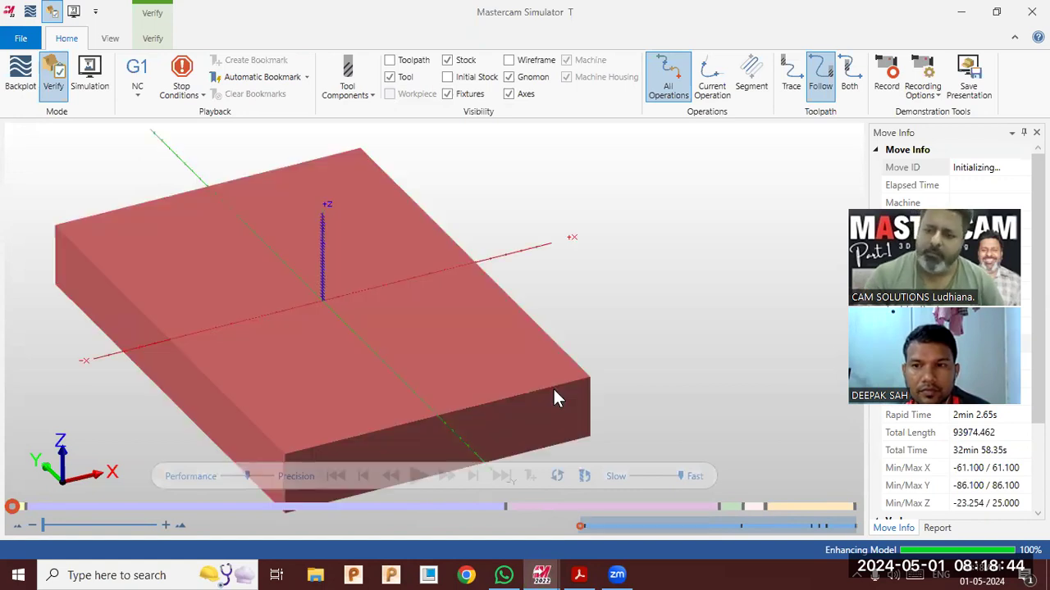
left_click(423, 481)
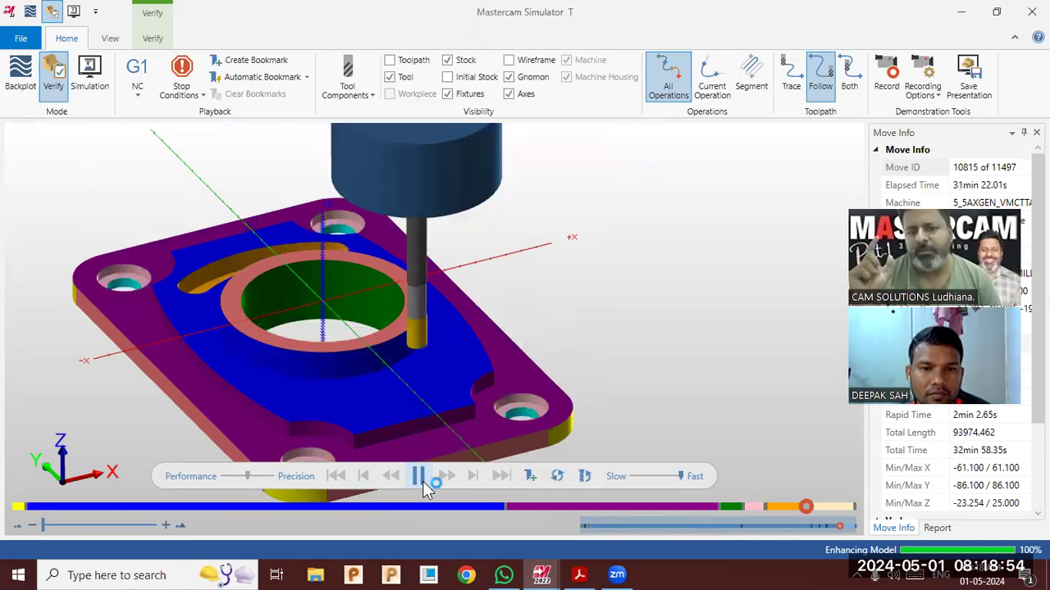
middle_click_drag(232, 356, 221, 408)
scroll(206, 314, "up", 5)
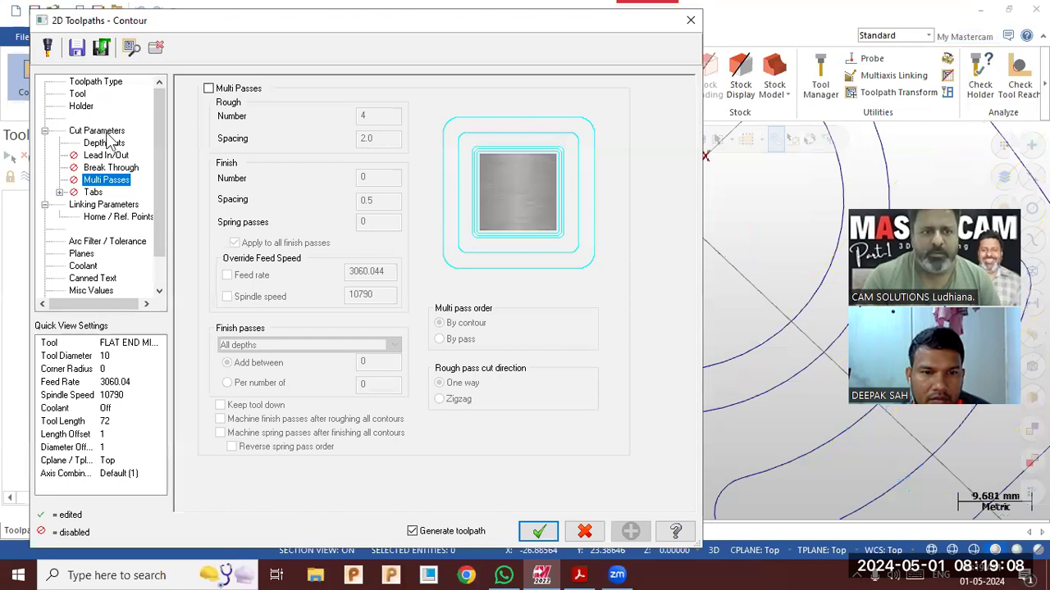
Set the ring-notch contour's compensation type to Off and regenerate its toolpath.
left_click(114, 132)
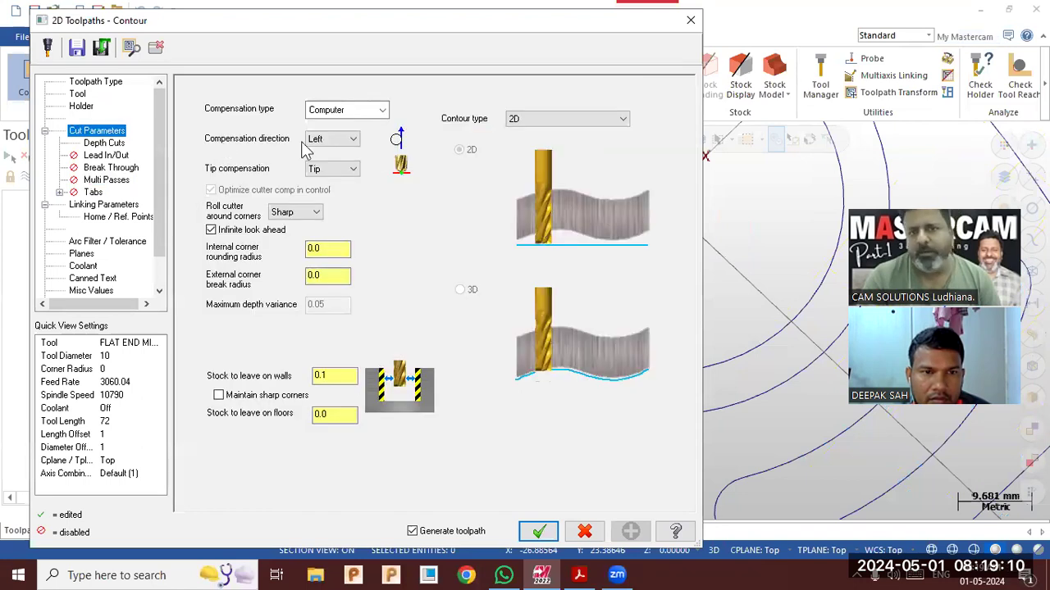
left_click(343, 113)
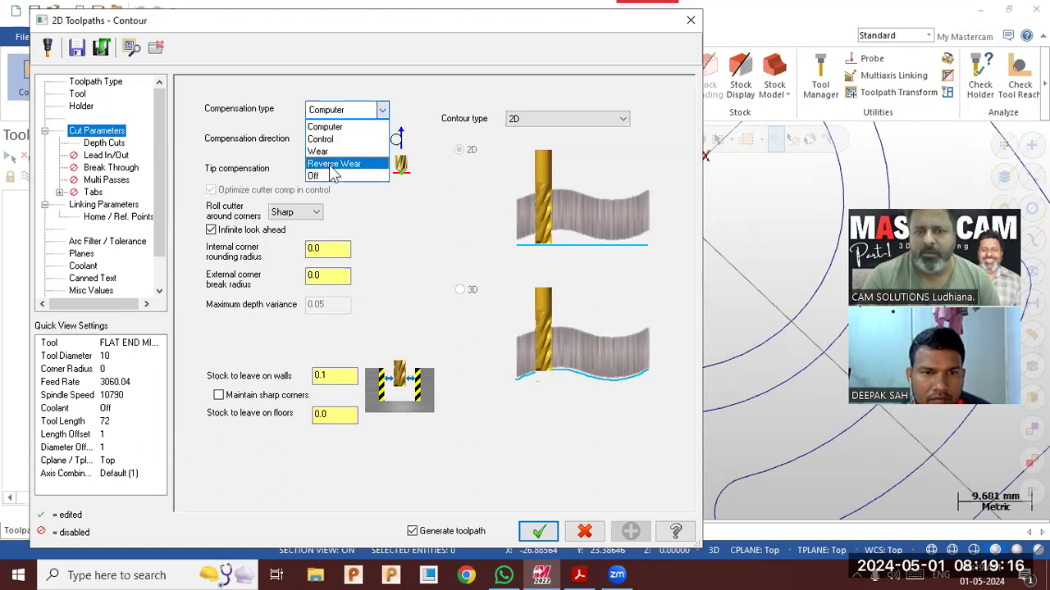
left_click(331, 177)
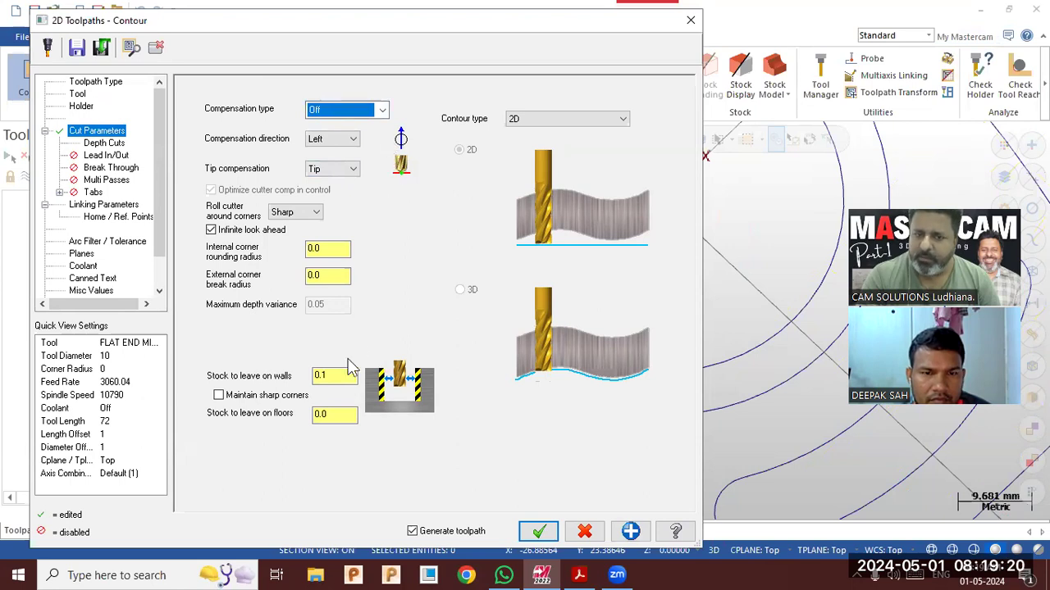
left_click(538, 531)
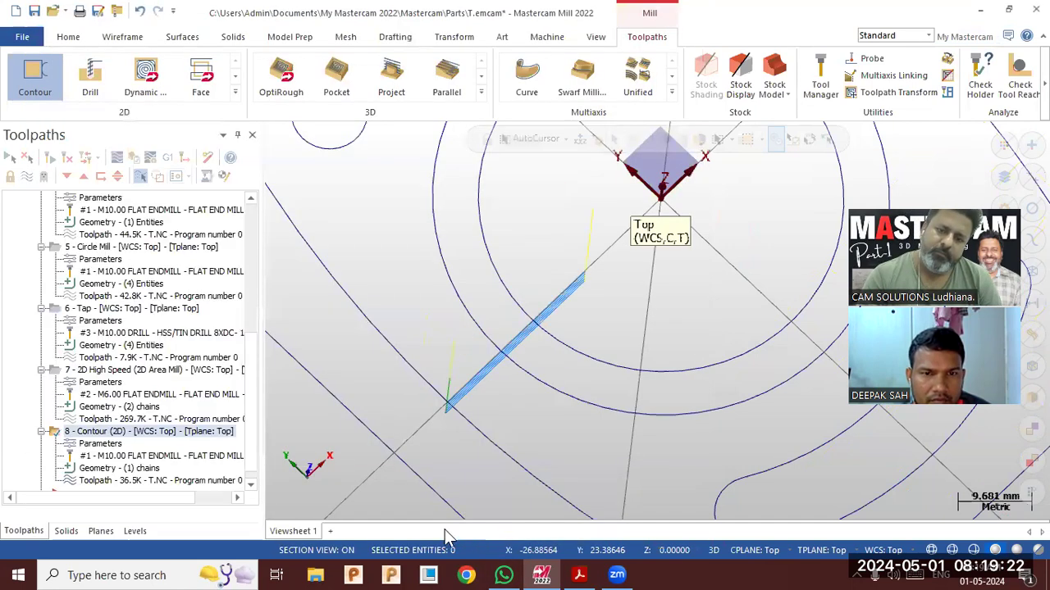
Verify the whole toolpath group again and examine the notch cut centred on the line through the ring.
scroll(255, 238, "up", 7)
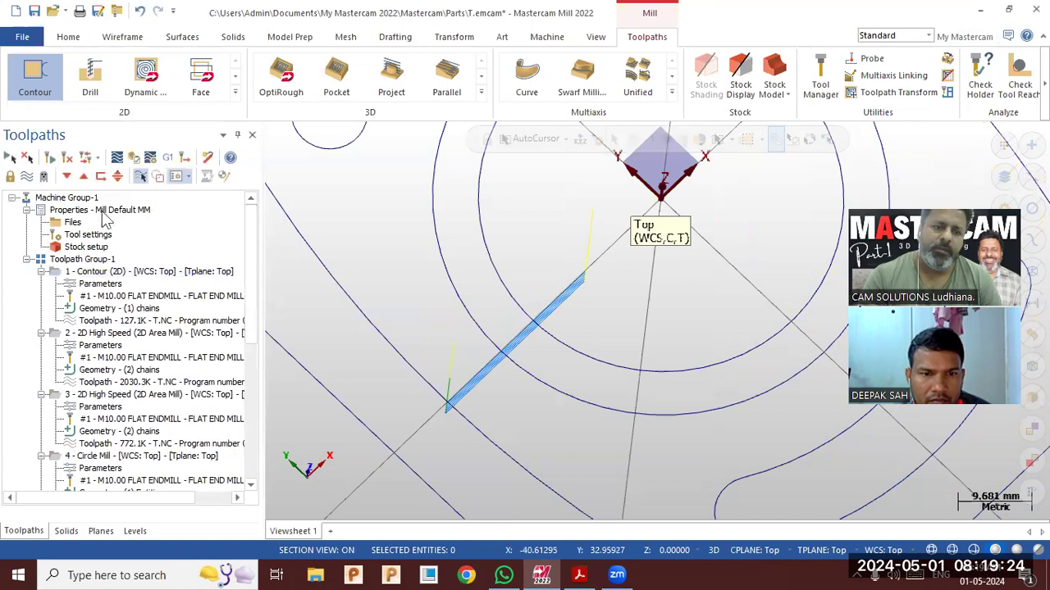
left_click(82, 259)
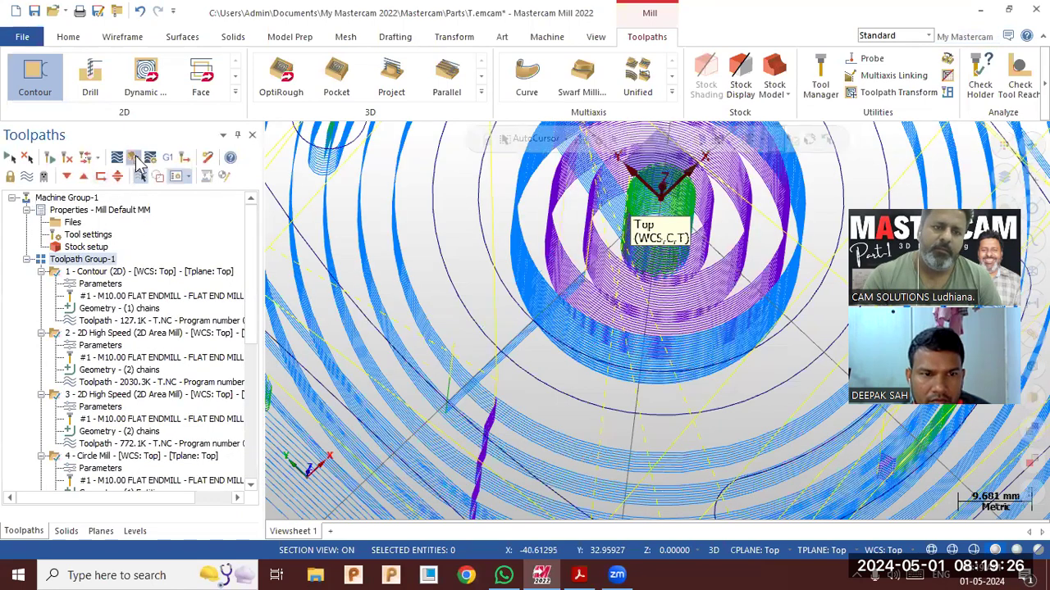
left_click(135, 157)
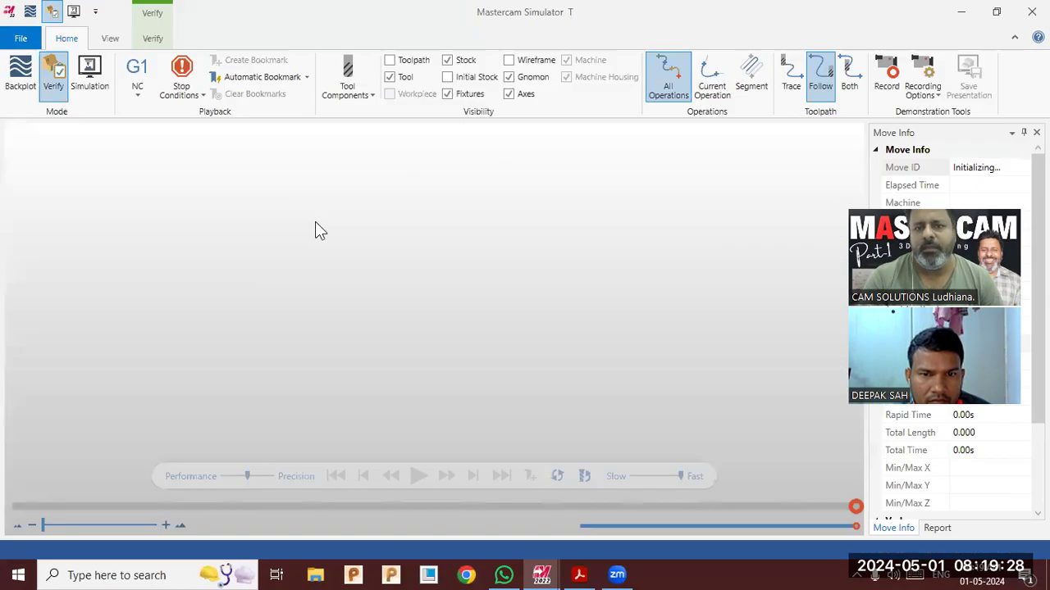
left_click(431, 474)
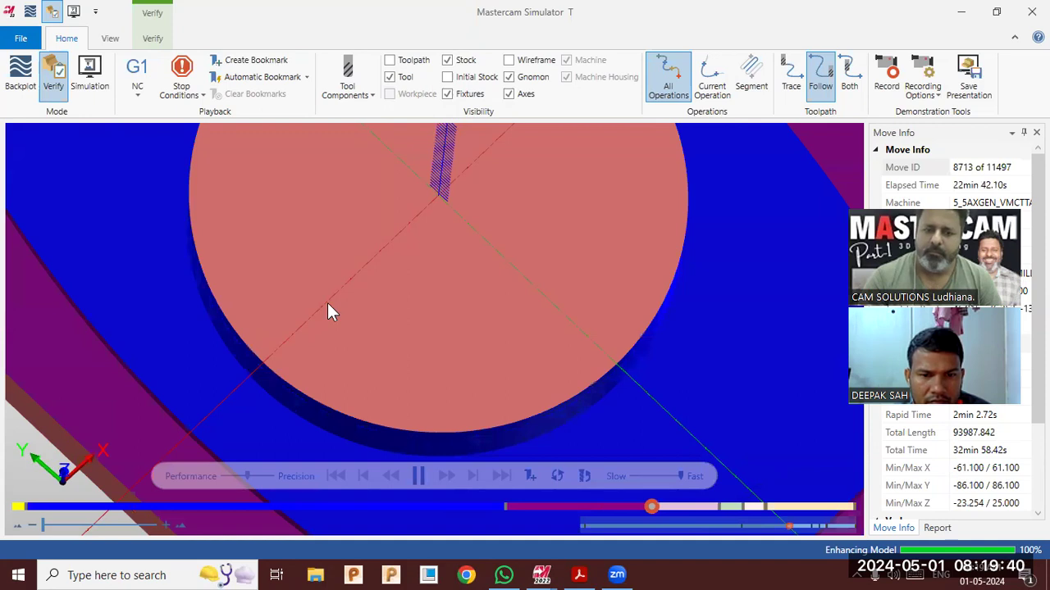
scroll(327, 303, "down", 3)
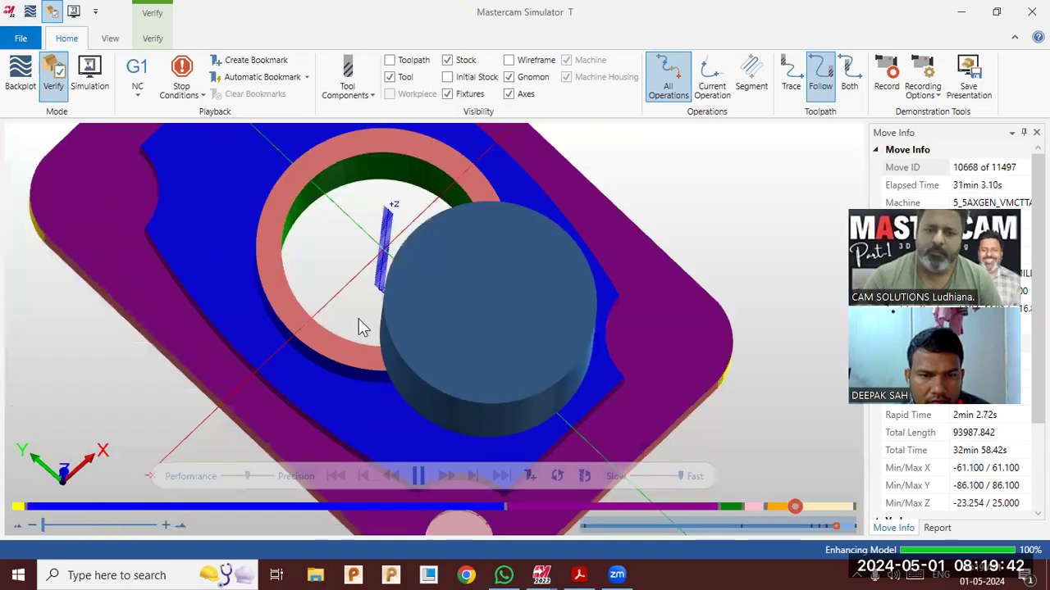
mouse_move(361, 299)
middle_mouse_down()
mouse_move(376, 296)
mouse_move(358, 295)
middle_mouse_up()
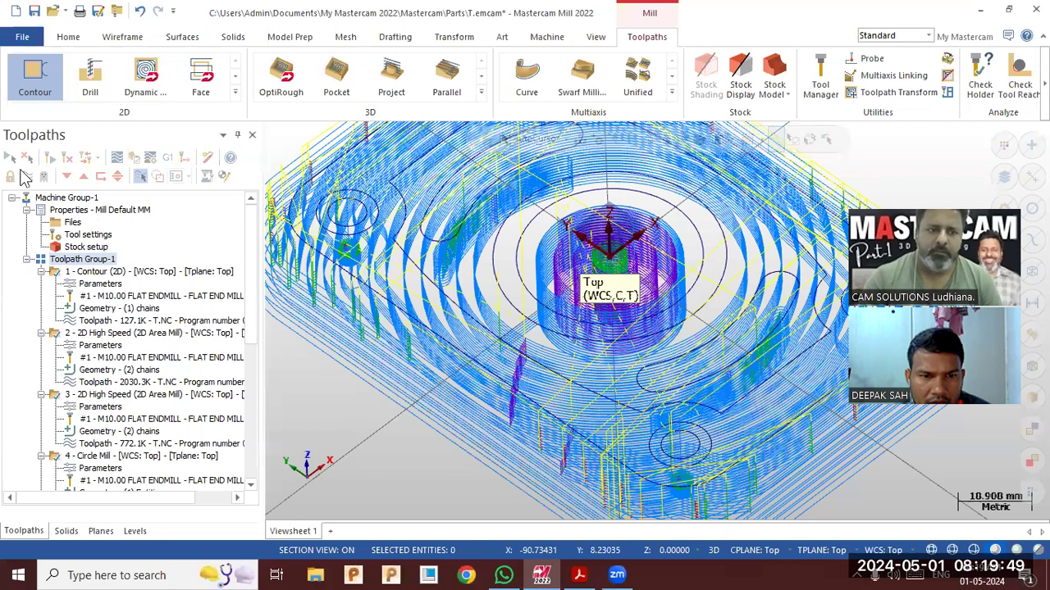
Hide the toolpath display of all operations and bring up the Transform commands for the wireframe plate.
left_click(22, 172)
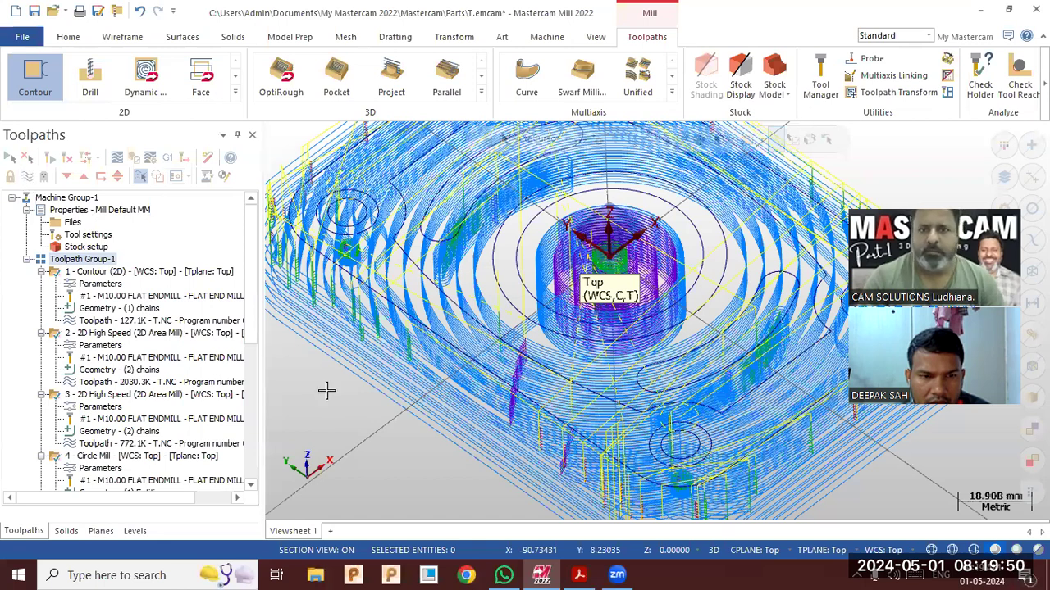
scroll(327, 392, "down", 1)
scroll(383, 389, "down", 2)
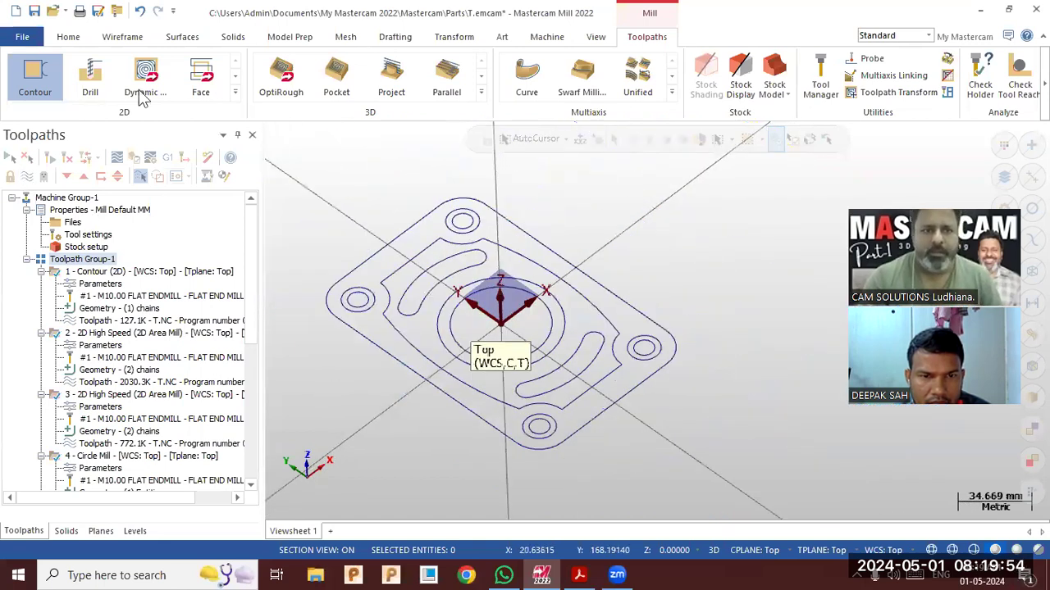
scroll(143, 96, "up", 4)
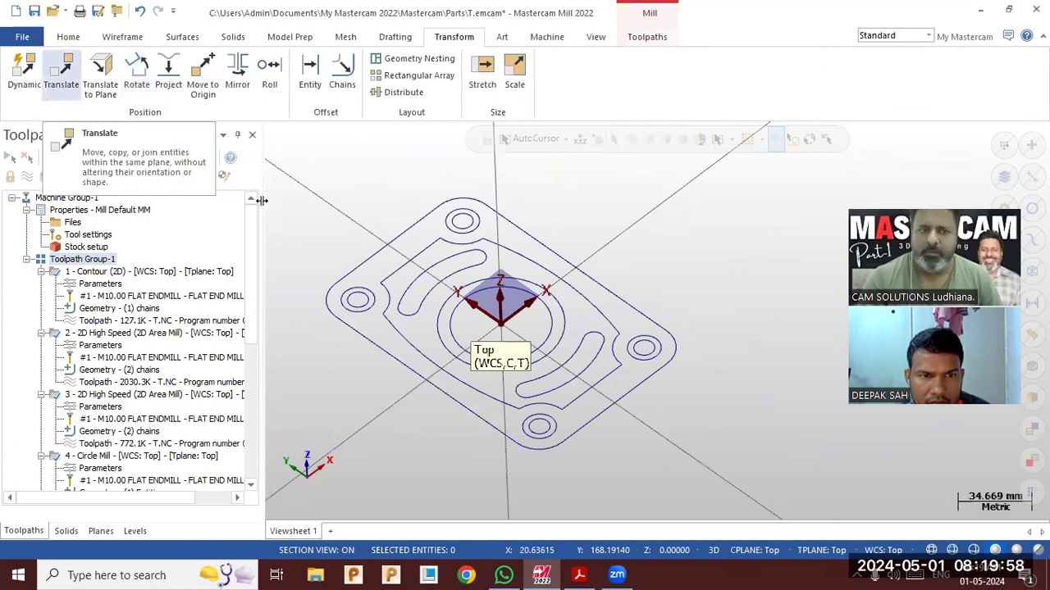
Set up a rotated copy of the ring-notch line about the origin with 5 instances over a 360° total sweep.
scroll(404, 406, "up", 1)
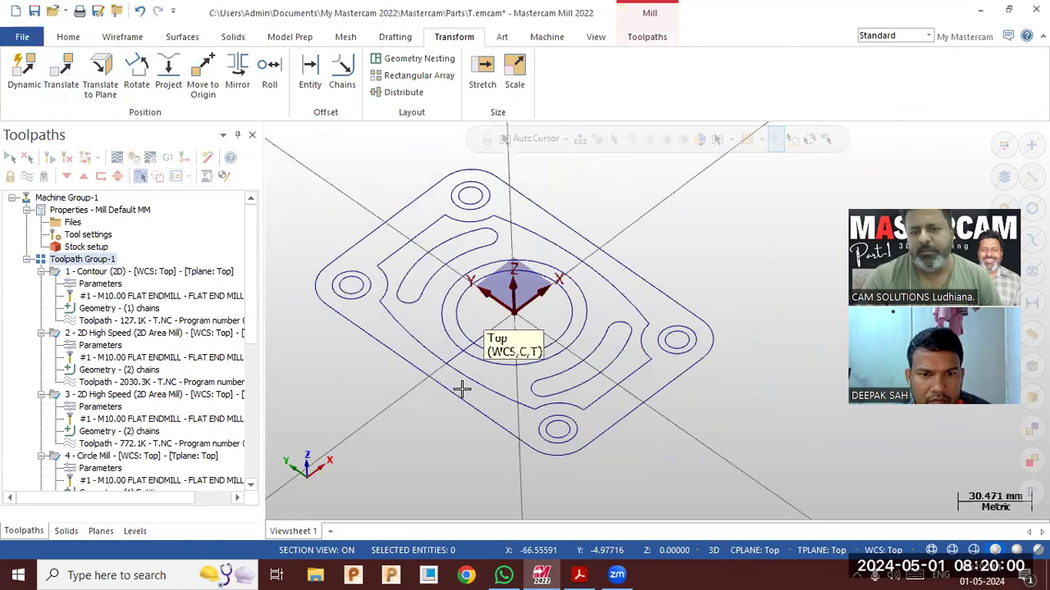
scroll(461, 389, "up", 1)
middle_click_drag(352, 293, 226, 129)
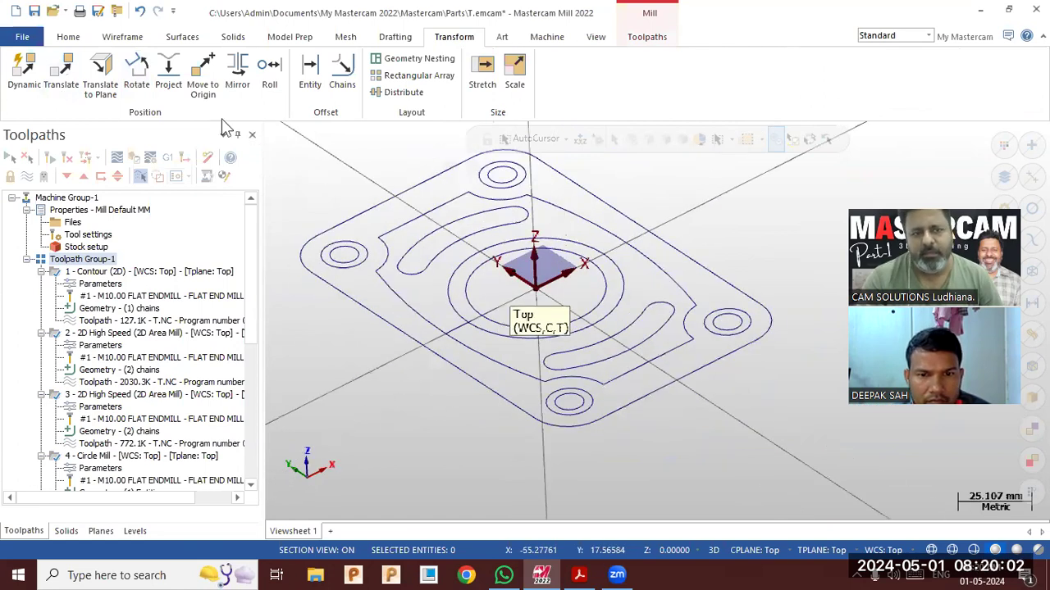
left_click(137, 73)
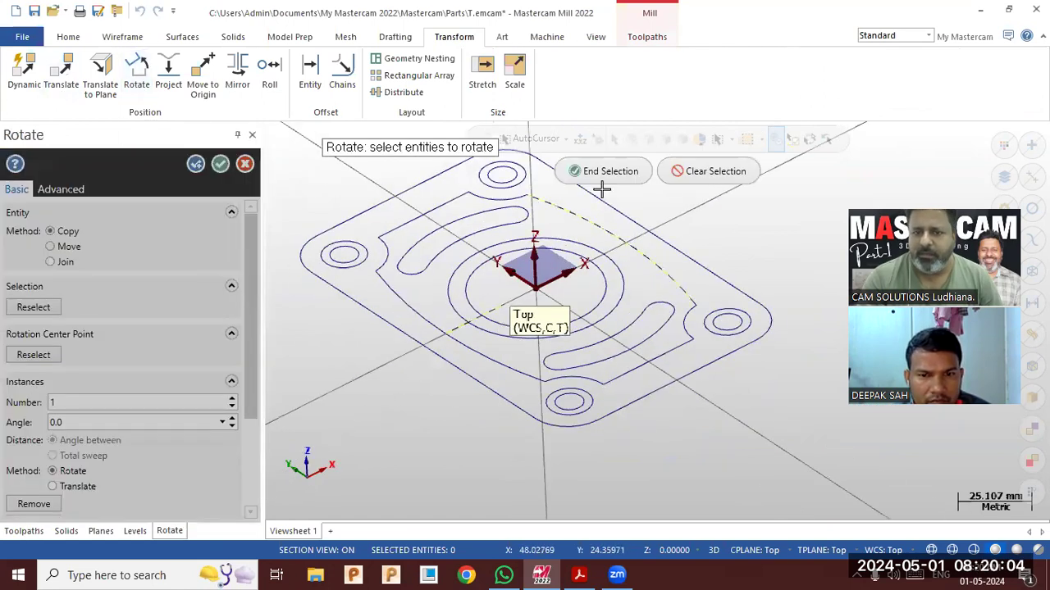
left_click(606, 173)
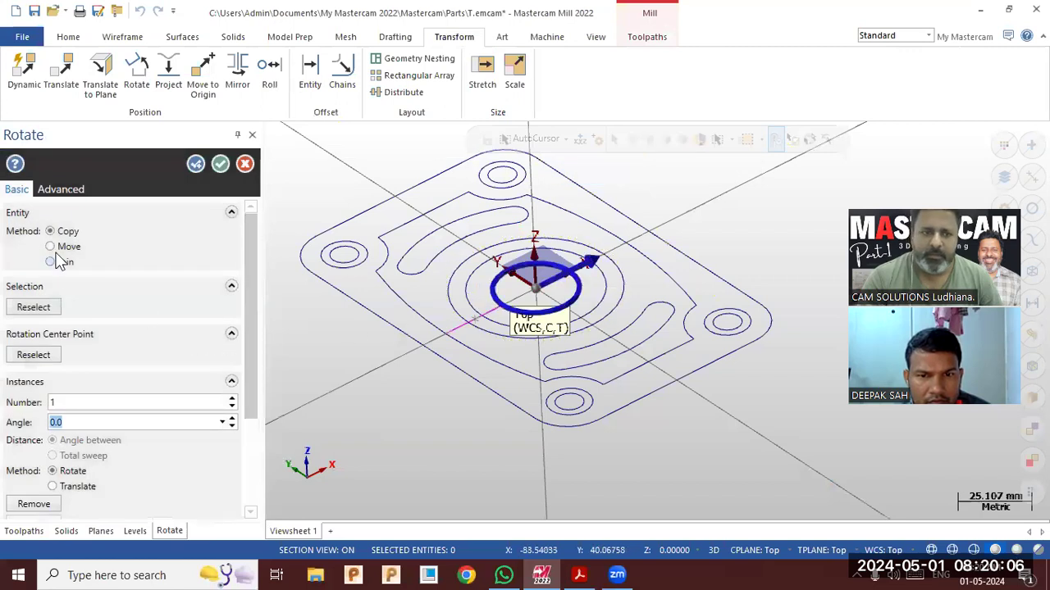
left_click(232, 400)
left_click(232, 400)
left_click(232, 400)
left_click(232, 400)
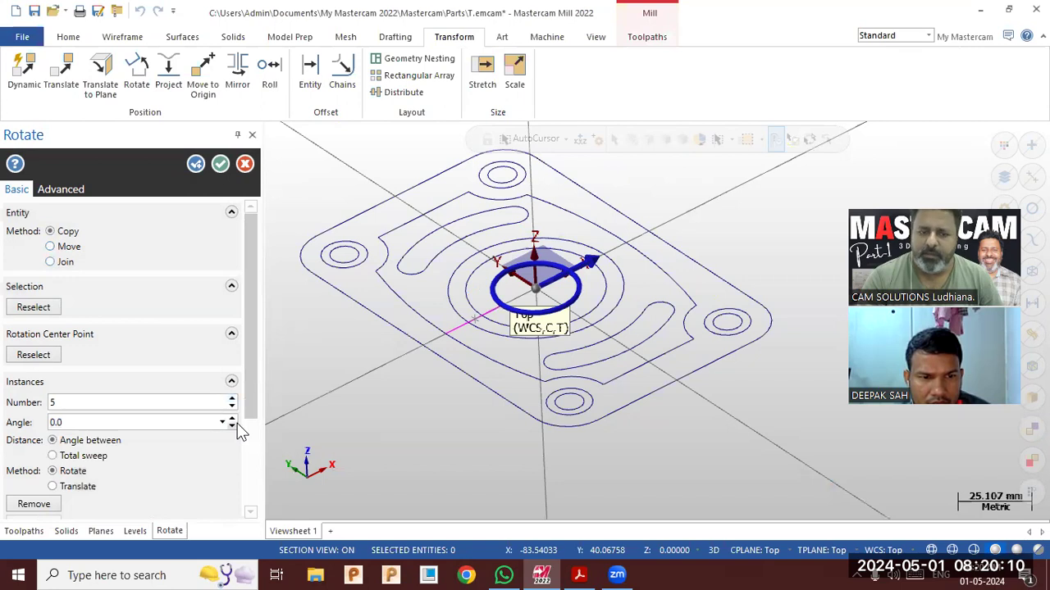
left_click(105, 458)
left_click(118, 423)
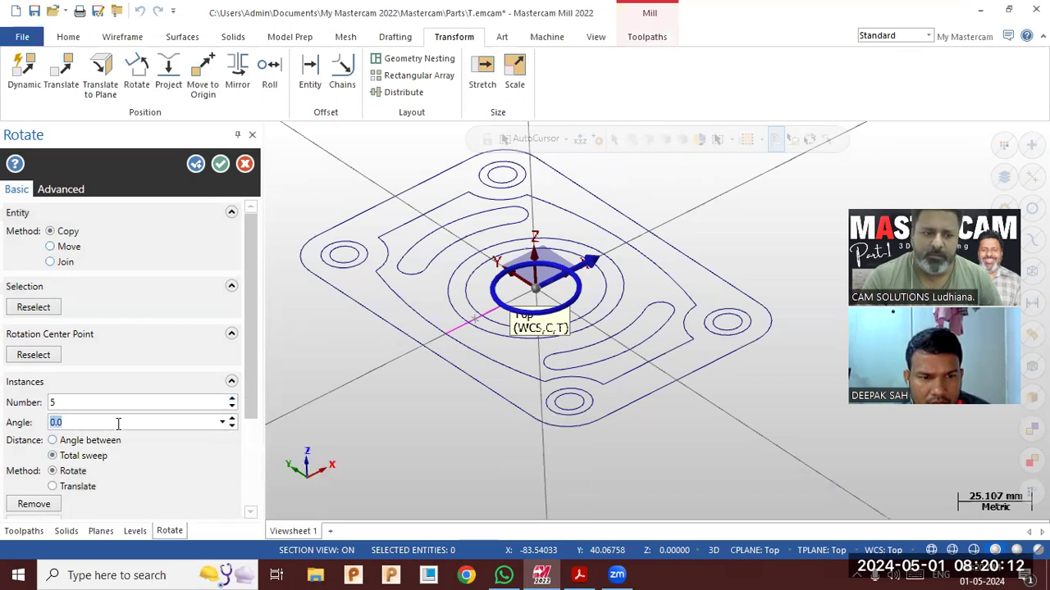
type("360")
key("Tab")
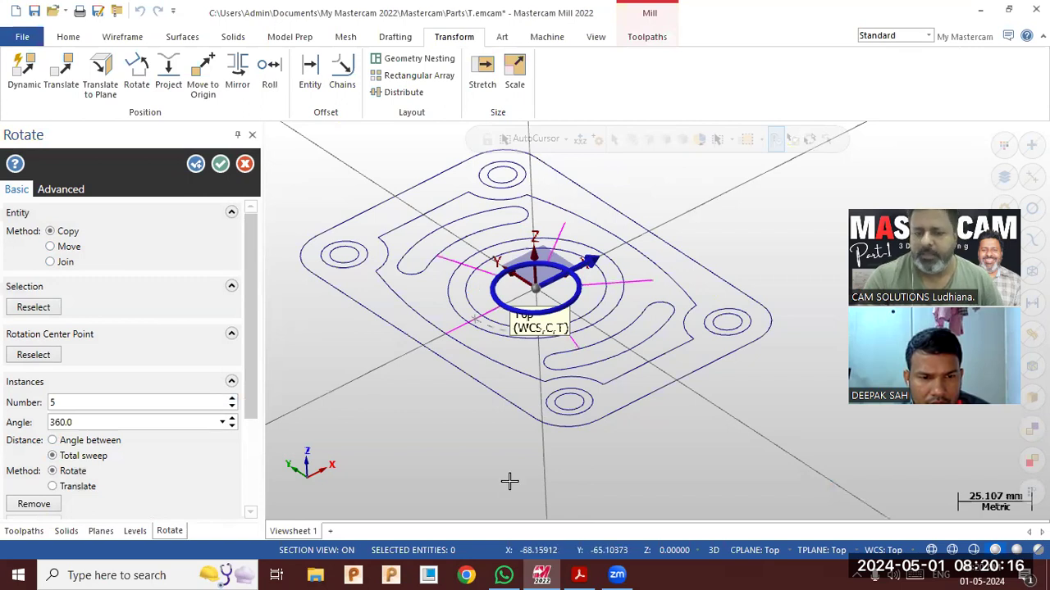
Check the ring notches in the PDF drawing, set the number of rotated instances to 6, and complete the rotation.
left_click(590, 575)
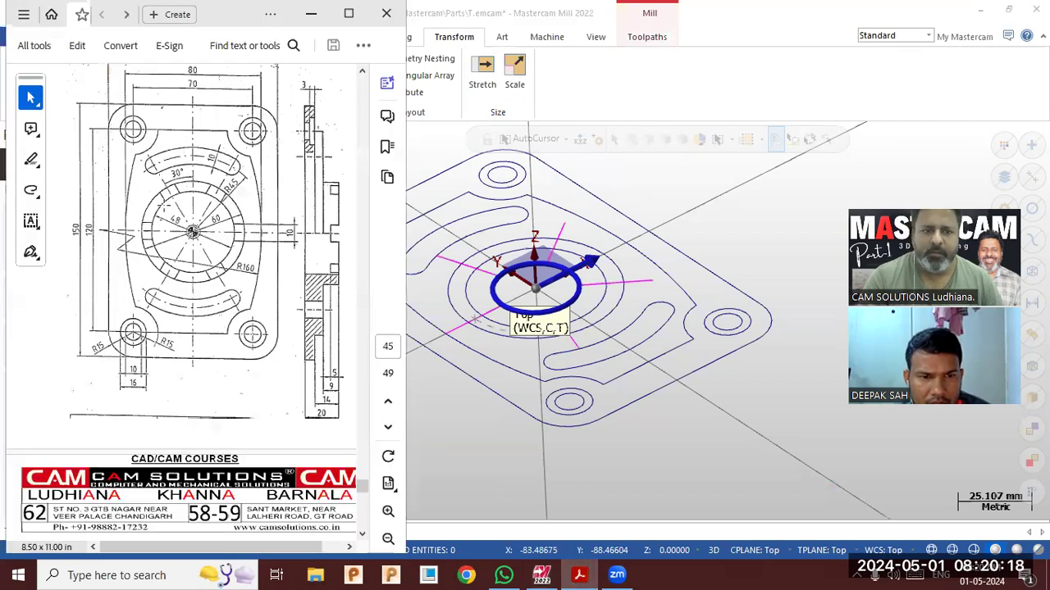
left_click(311, 14)
middle_click_drag(552, 242, 558, 253)
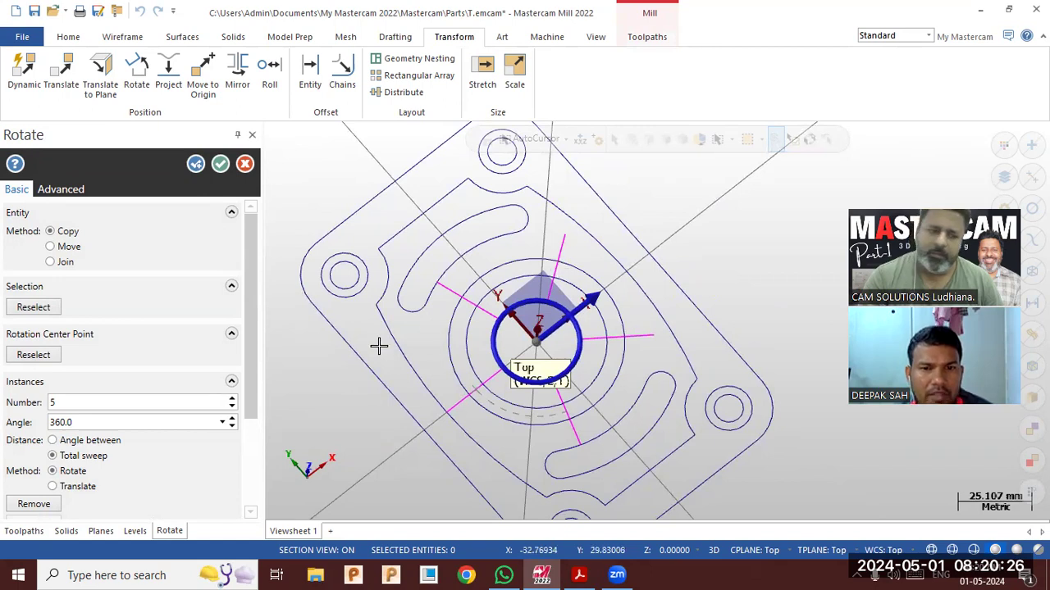
left_click(232, 398)
middle_click_drag(607, 380, 607, 352)
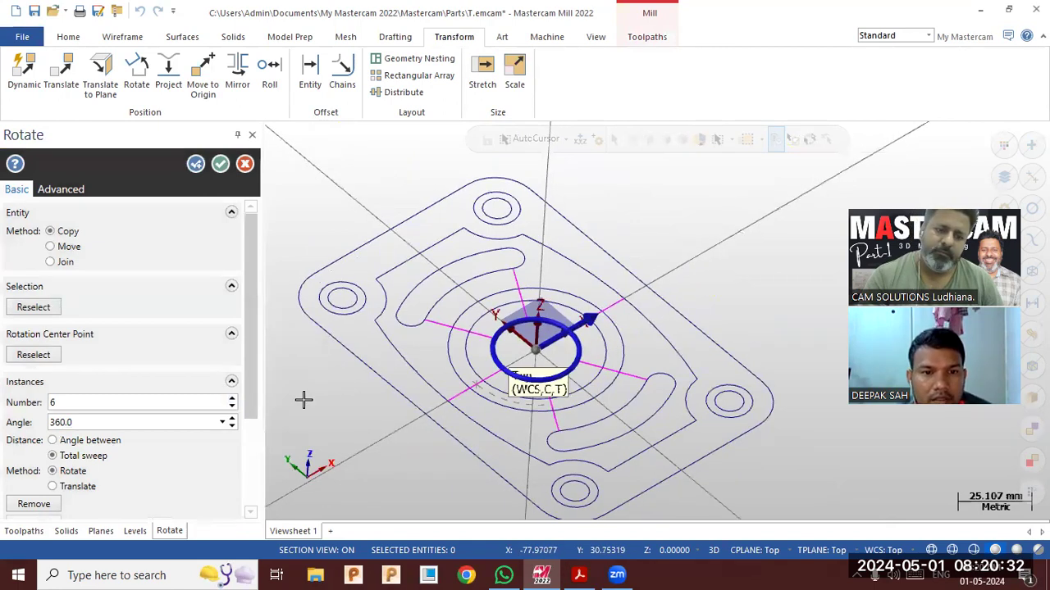
left_click(220, 165)
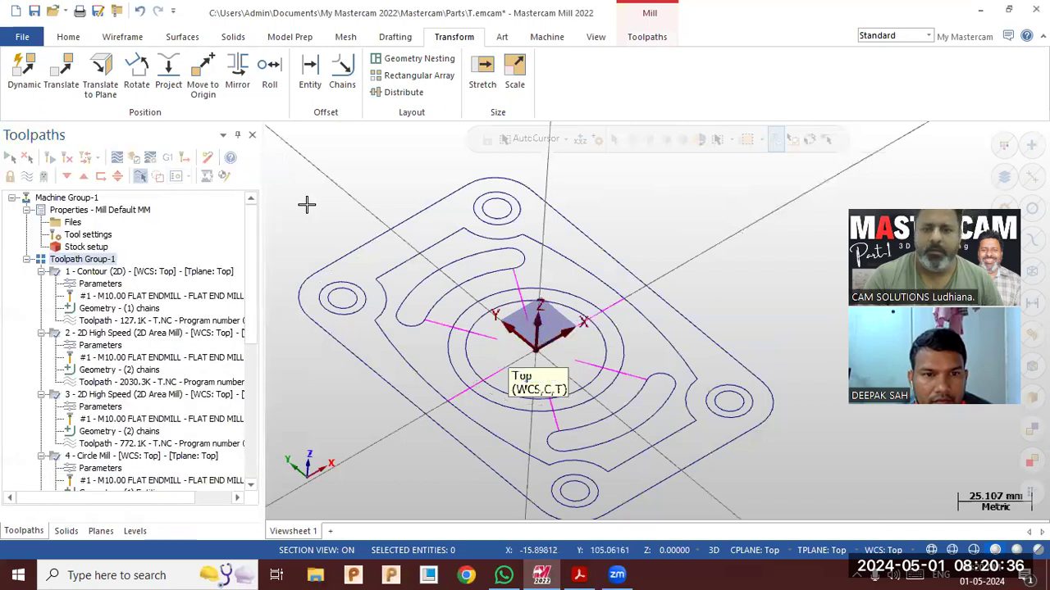
left_click(71, 36)
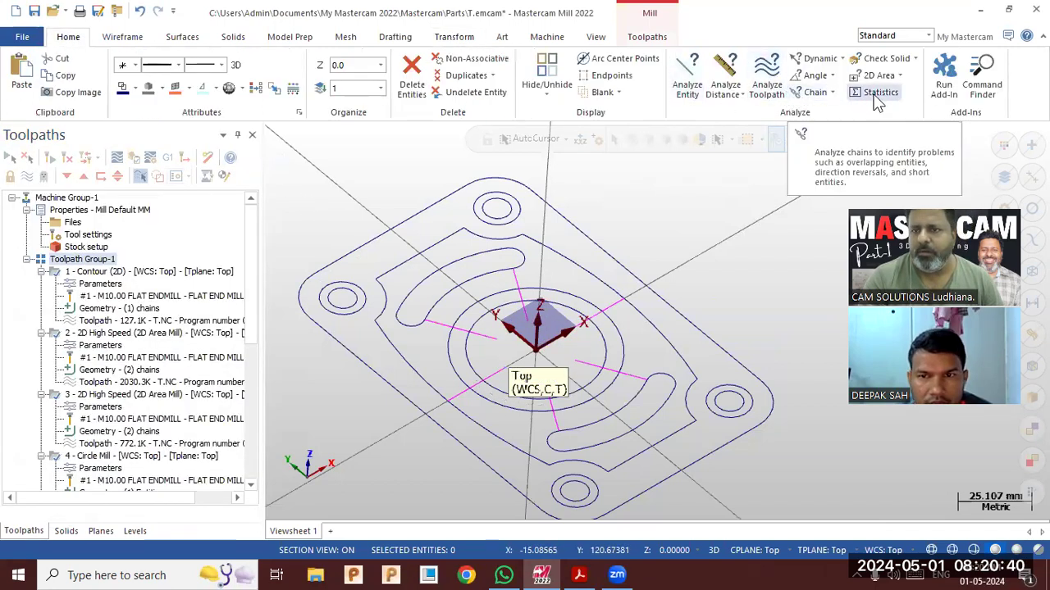
left_click(129, 39)
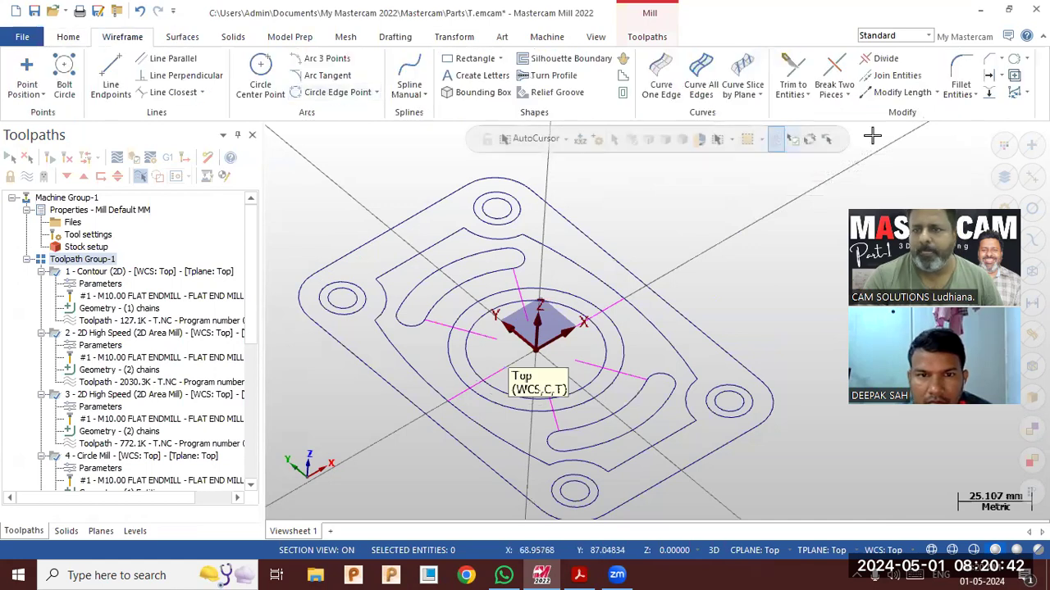
left_click(899, 97)
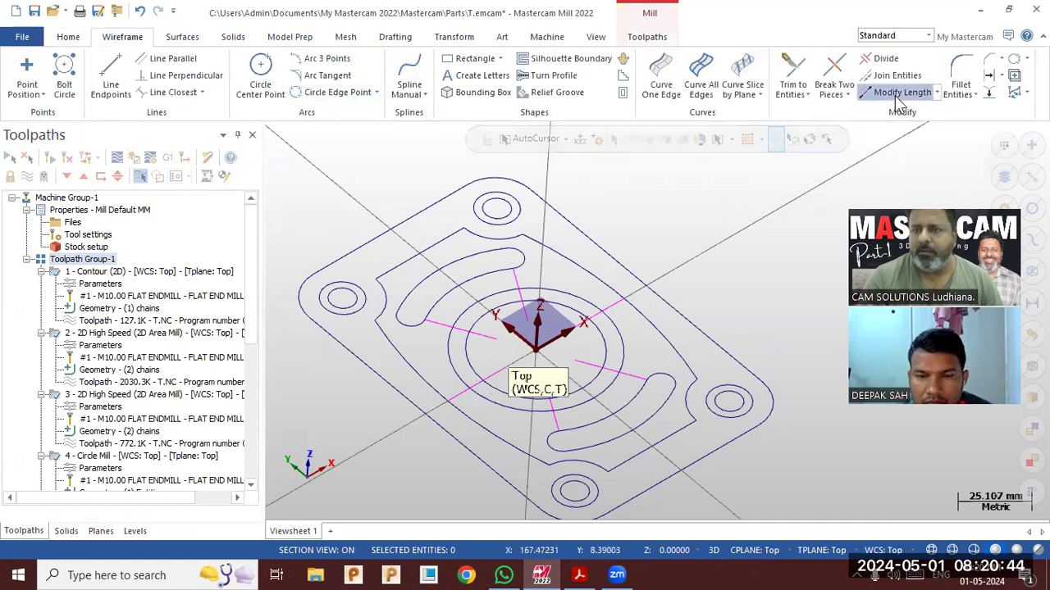
left_click(245, 164)
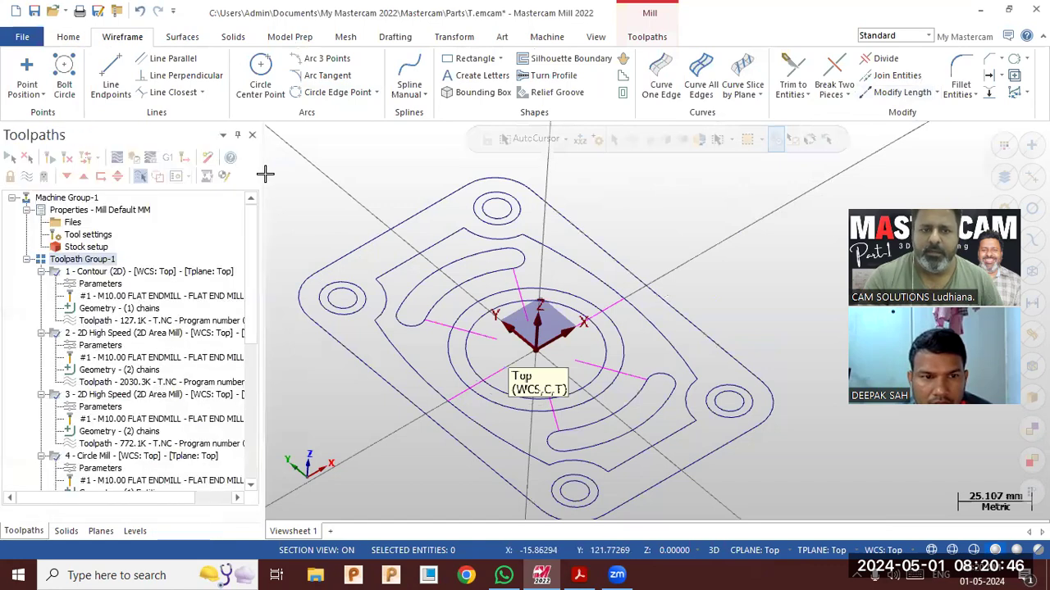
Add the five rotated notch lines as chains to the geometry of contour operation 8, each running inward toward the centre.
scroll(256, 295, "down", 3)
scroll(256, 400, "down", 5)
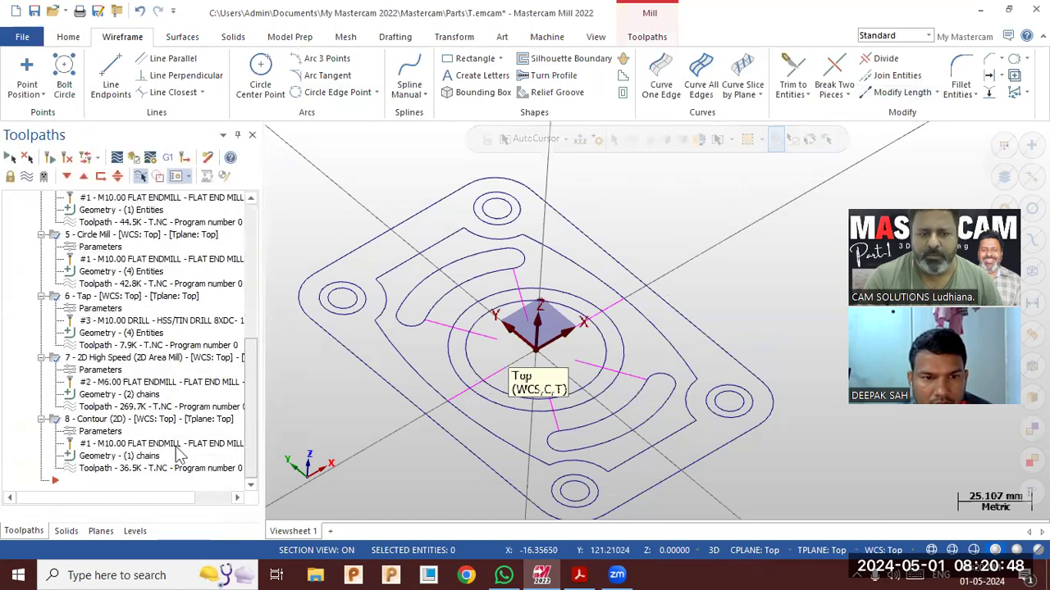
left_click(99, 457)
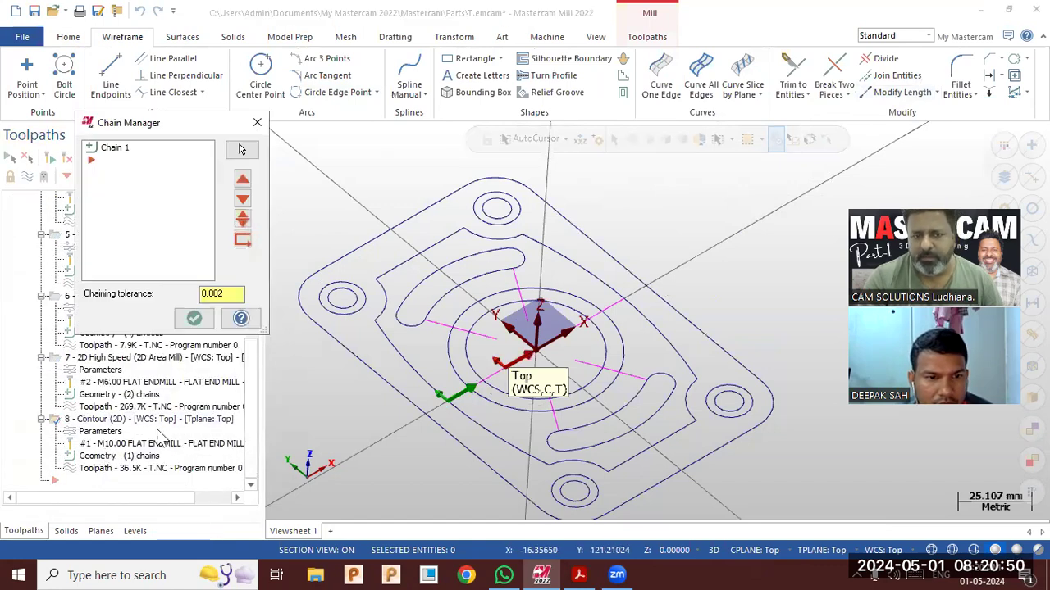
right_click(133, 148)
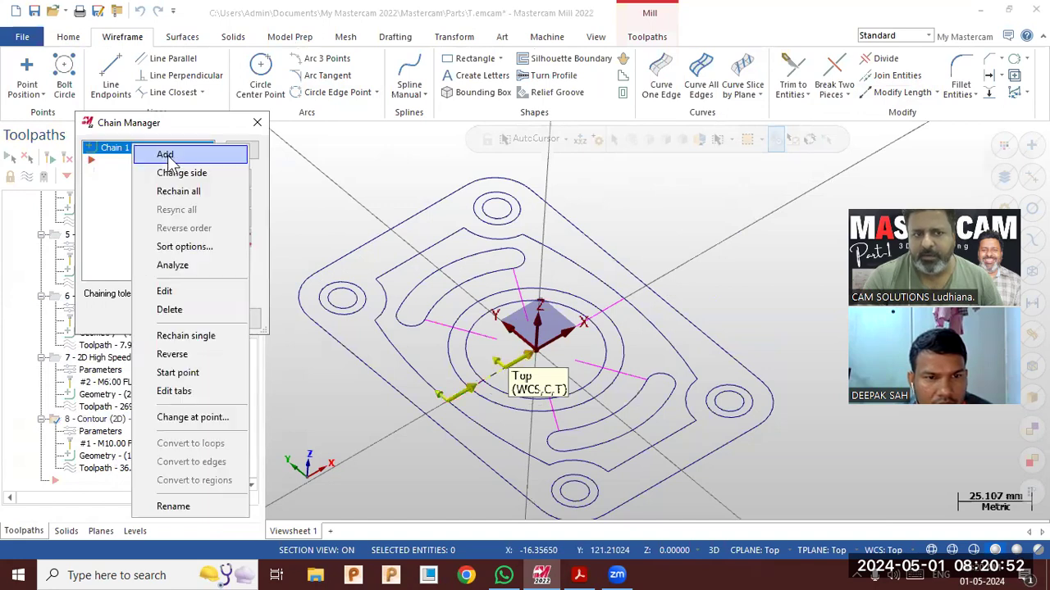
left_click(168, 155)
left_click(413, 337)
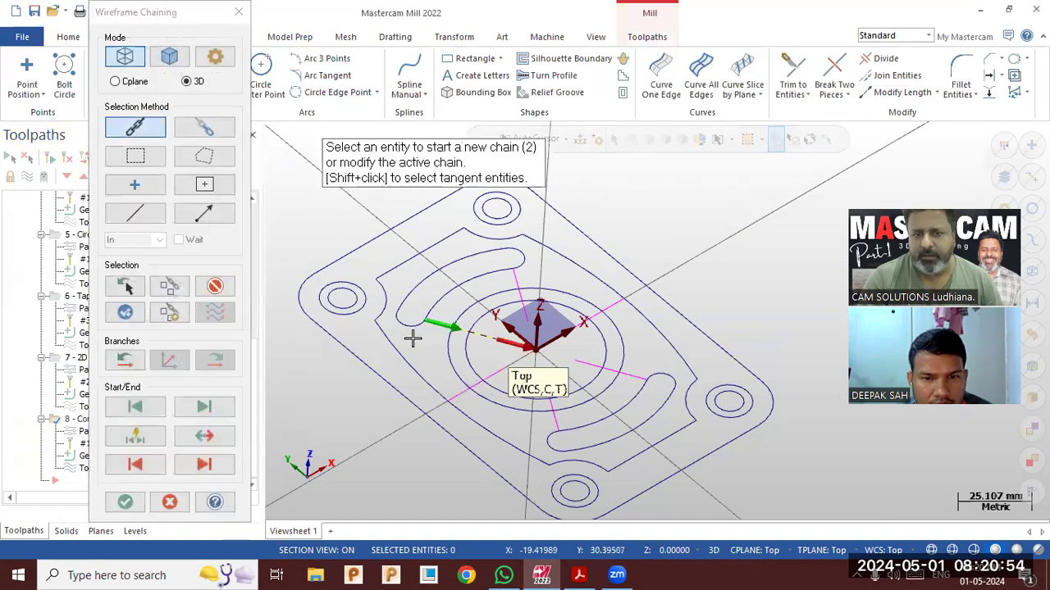
left_click(515, 280)
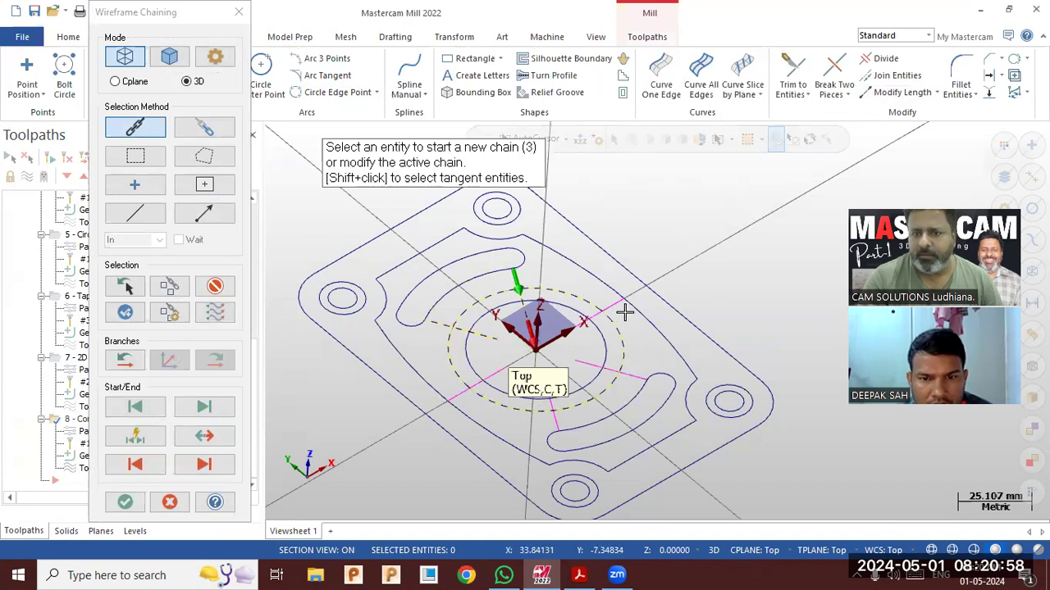
left_click(617, 304)
left_click(633, 374)
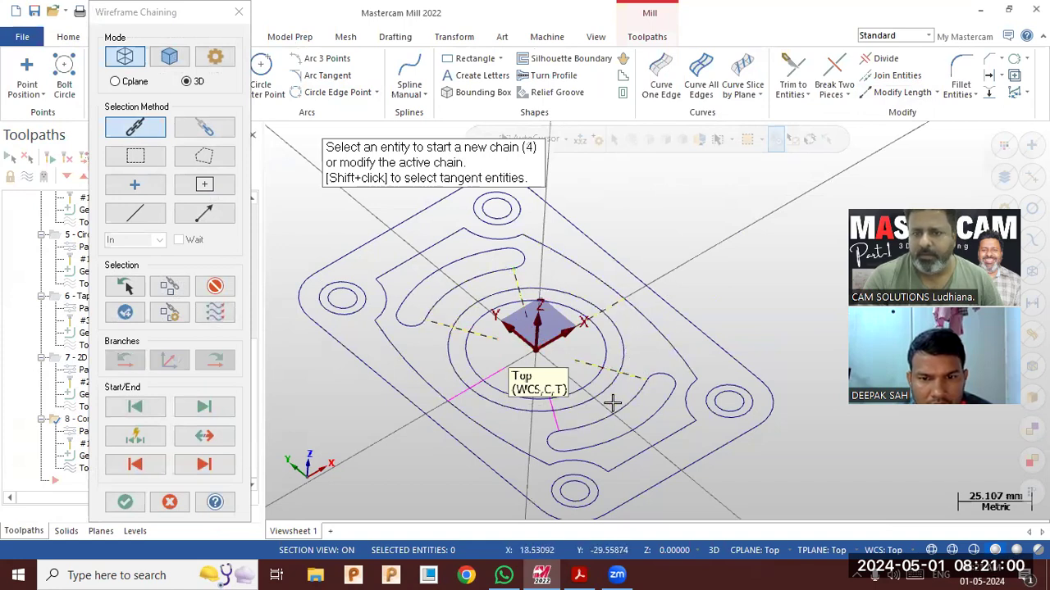
left_click(559, 420)
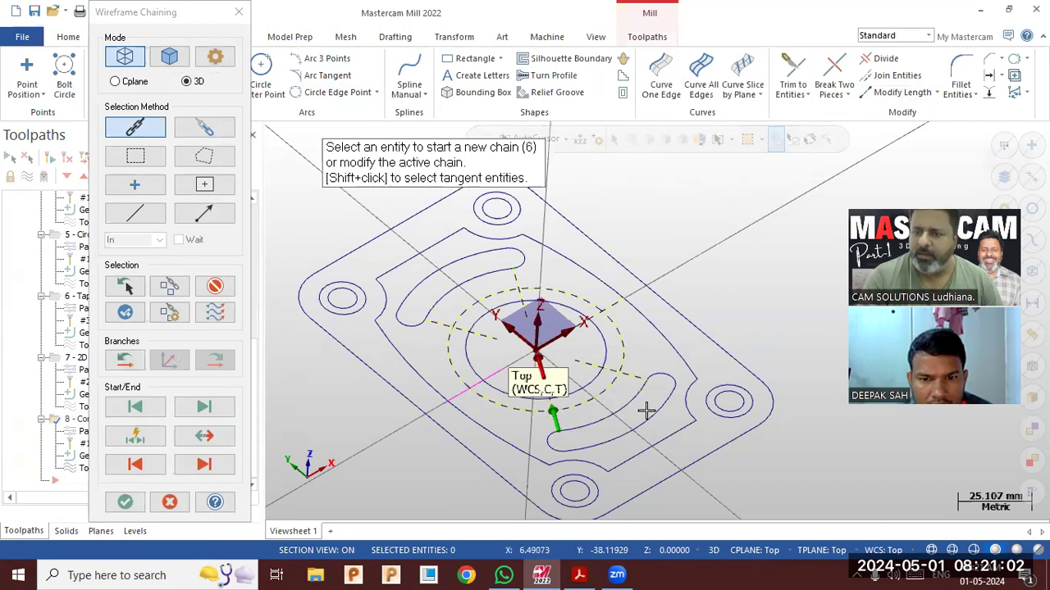
left_click(124, 500)
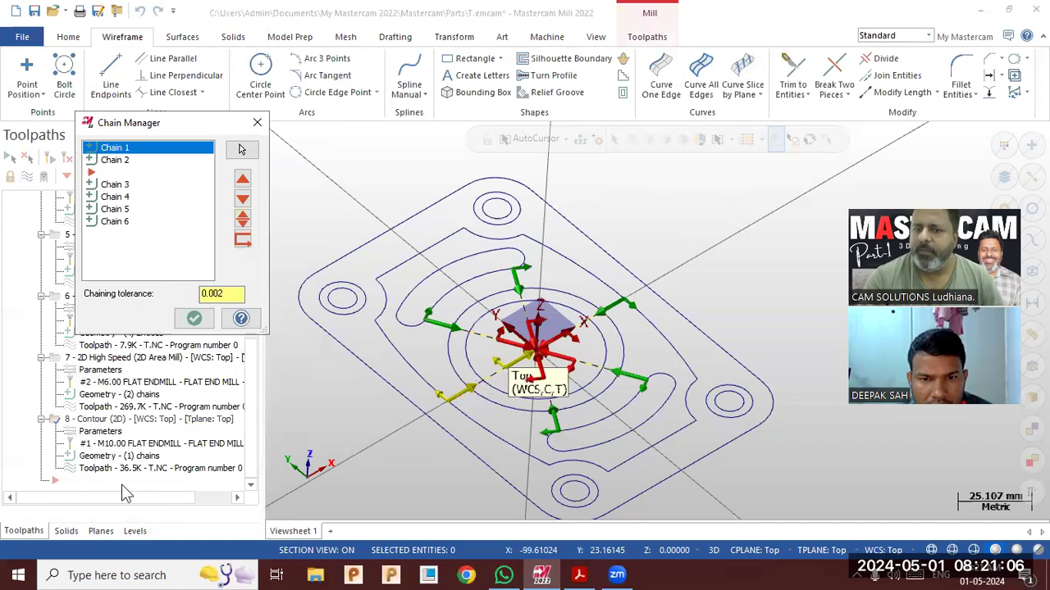
left_click(193, 318)
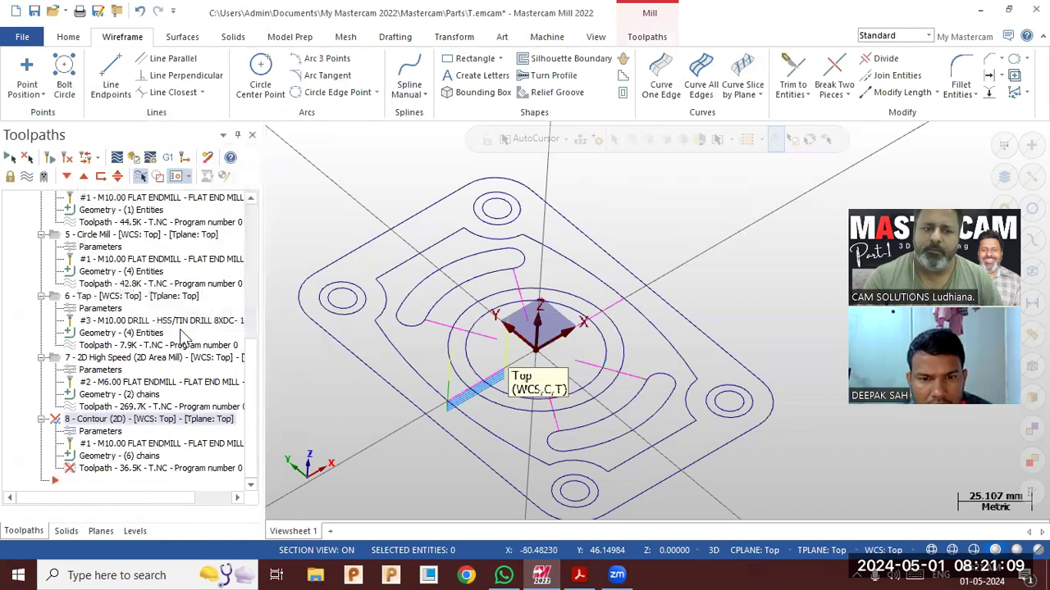
Regenerate the ring-notch contour and simulate all operations of the toolpath group in Verify.
left_click(69, 164)
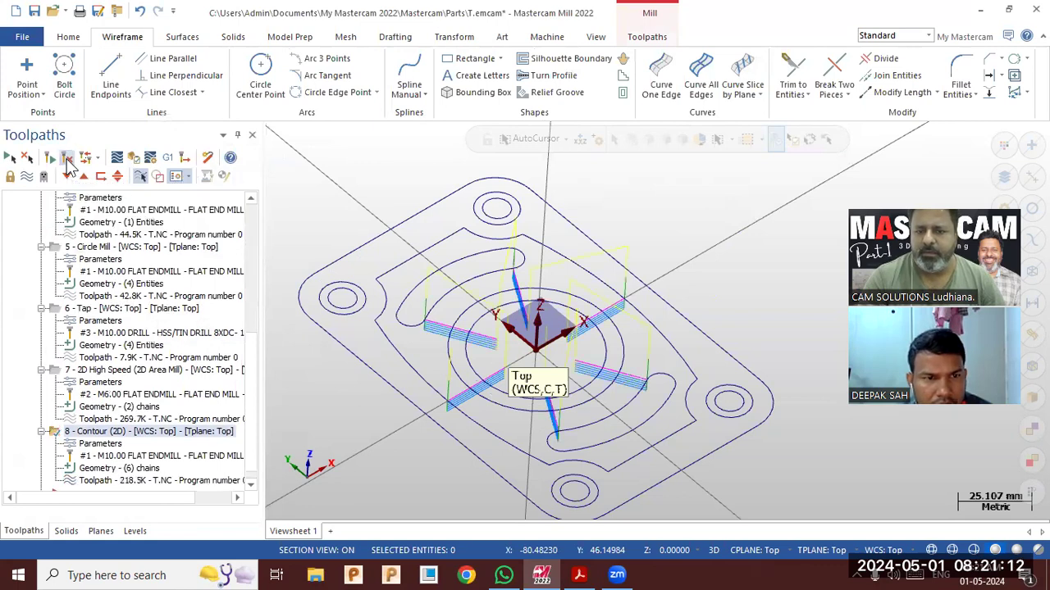
middle_click_drag(451, 310, 302, 243)
left_click_drag(250, 361, 251, 219)
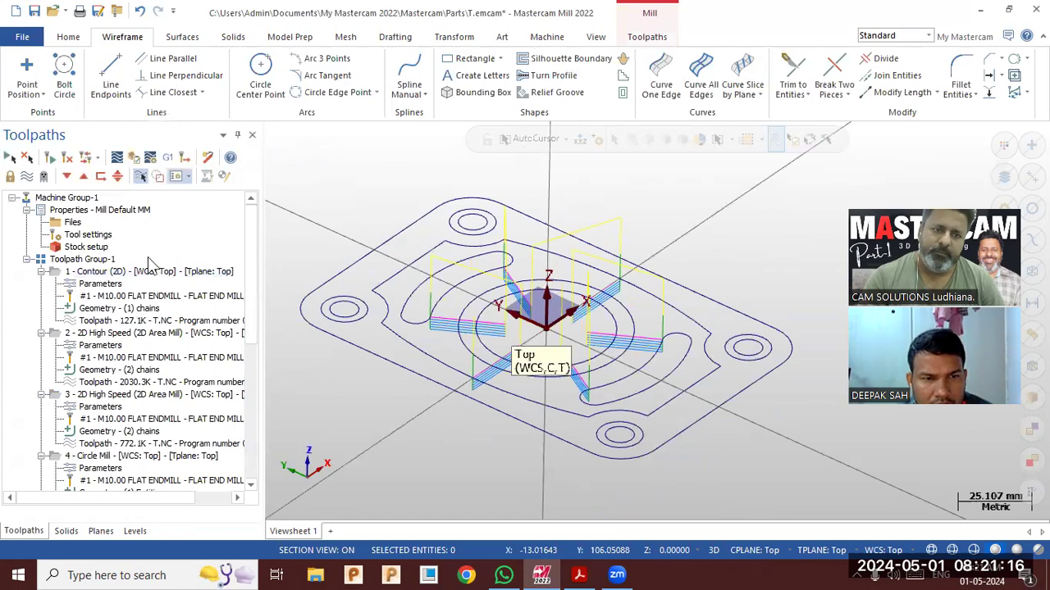
left_click(110, 259)
scroll(541, 287, "down", 4)
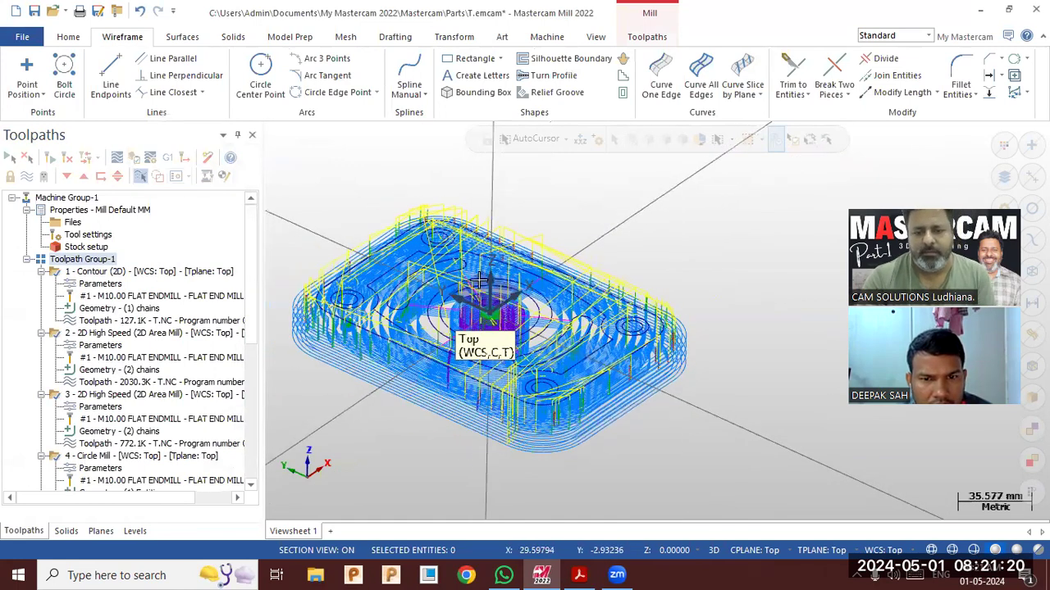
left_click(134, 158)
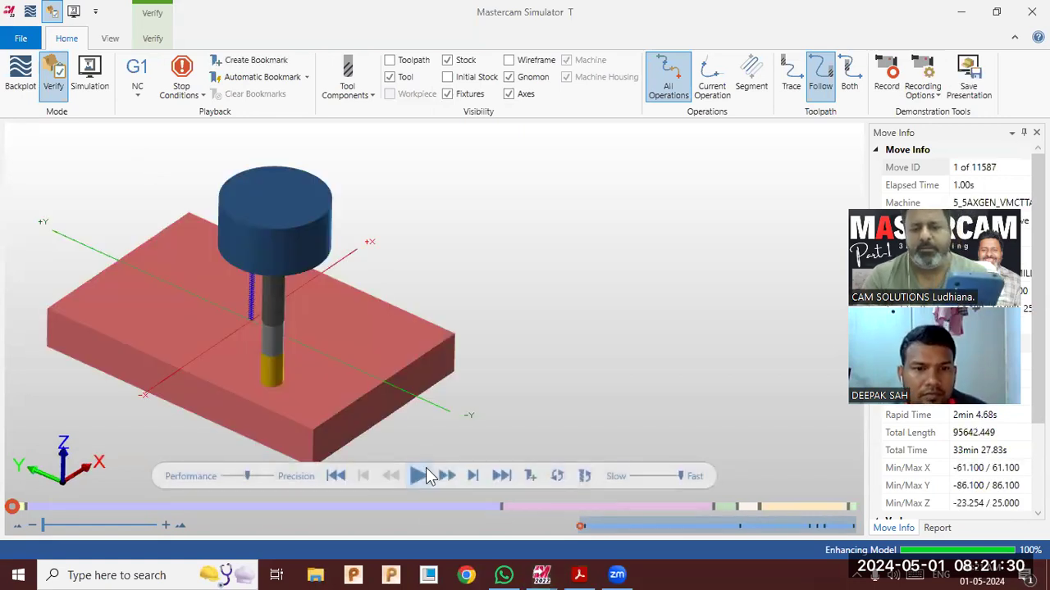
left_click(426, 474)
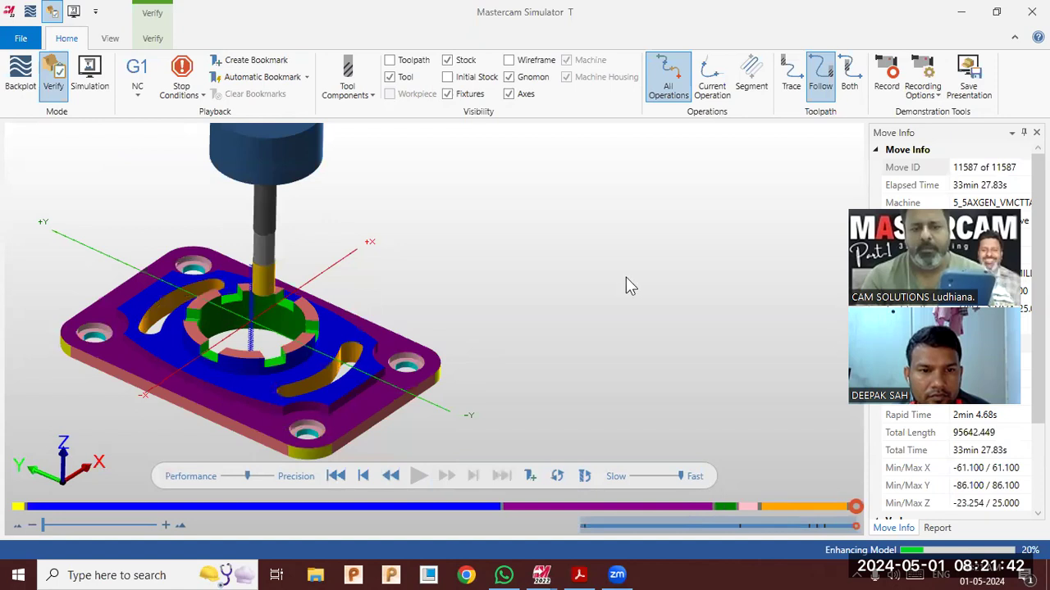
Examine the notches around the central ring with and without the toolpath display, and close the simulator.
scroll(625, 277, "down", 3)
scroll(383, 328, "up", 4)
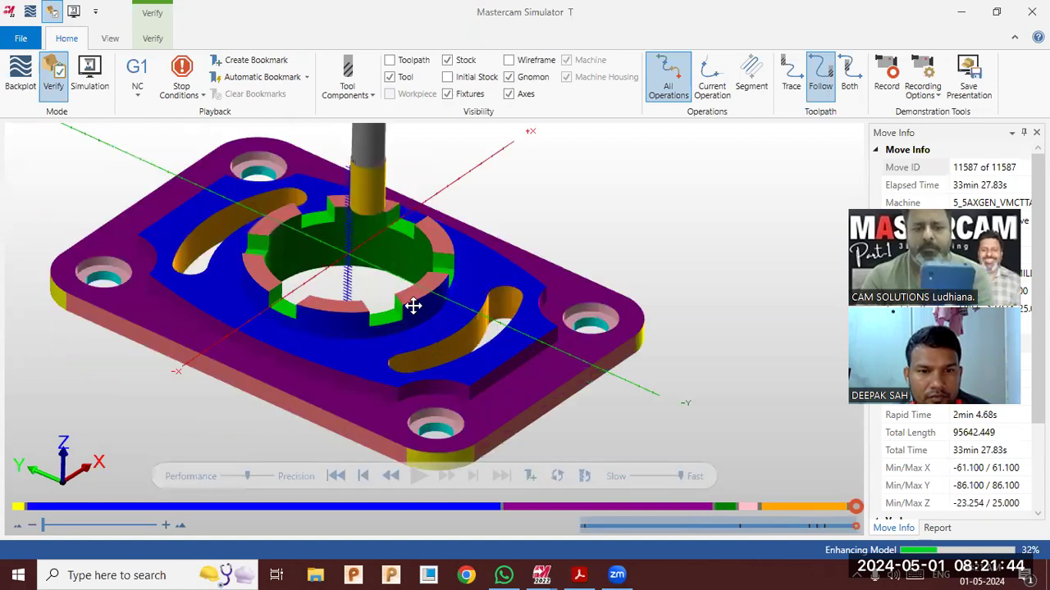
scroll(398, 303, "down", 1)
left_click_drag(398, 303, 442, 333)
middle_click_drag(442, 333, 470, 282)
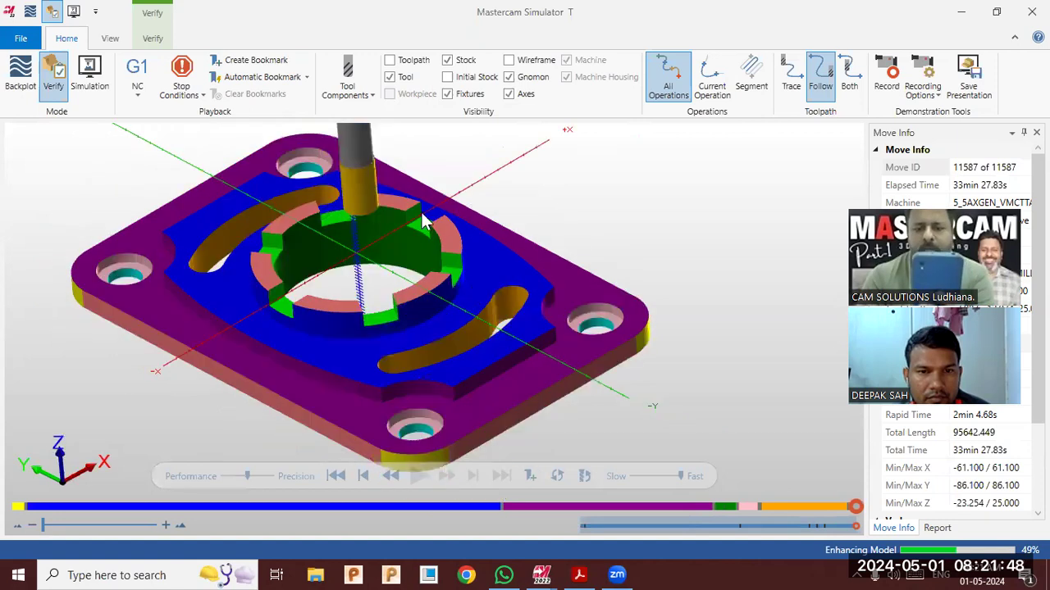
scroll(464, 287, "down", 2)
left_click(399, 66)
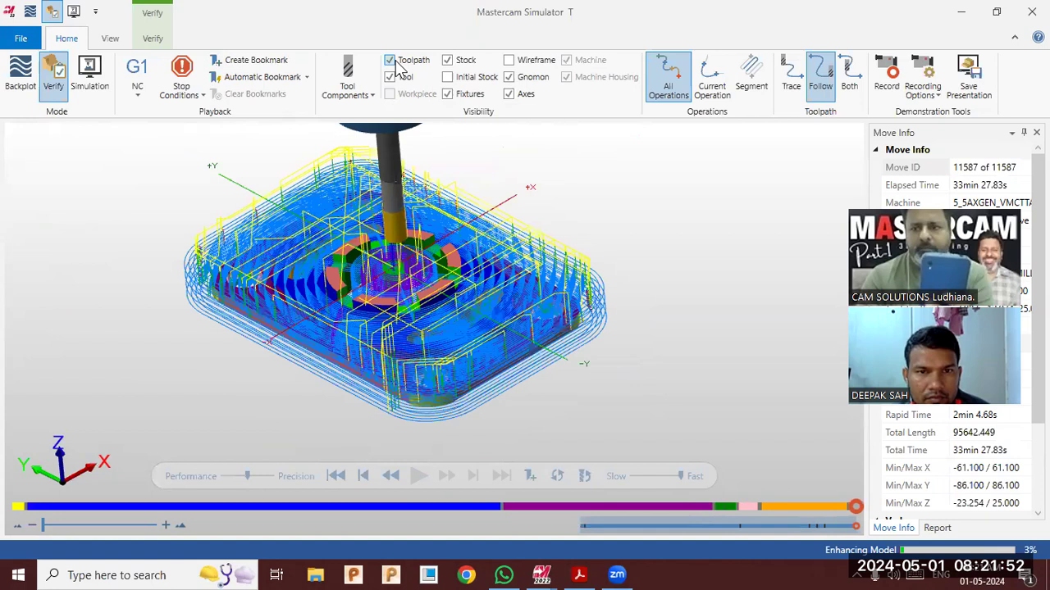
left_click(400, 68)
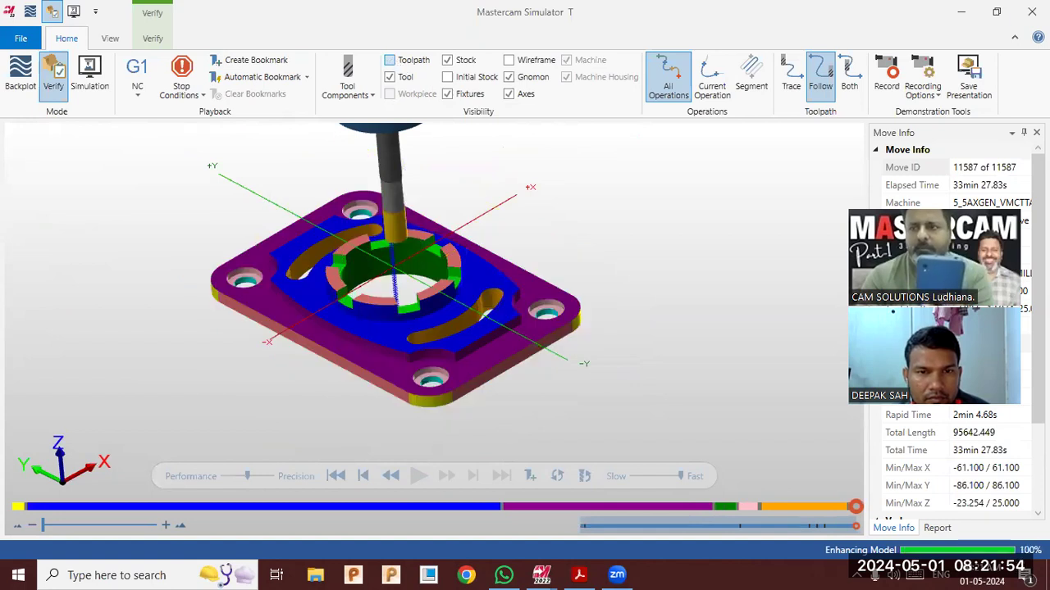
left_click(1032, 12)
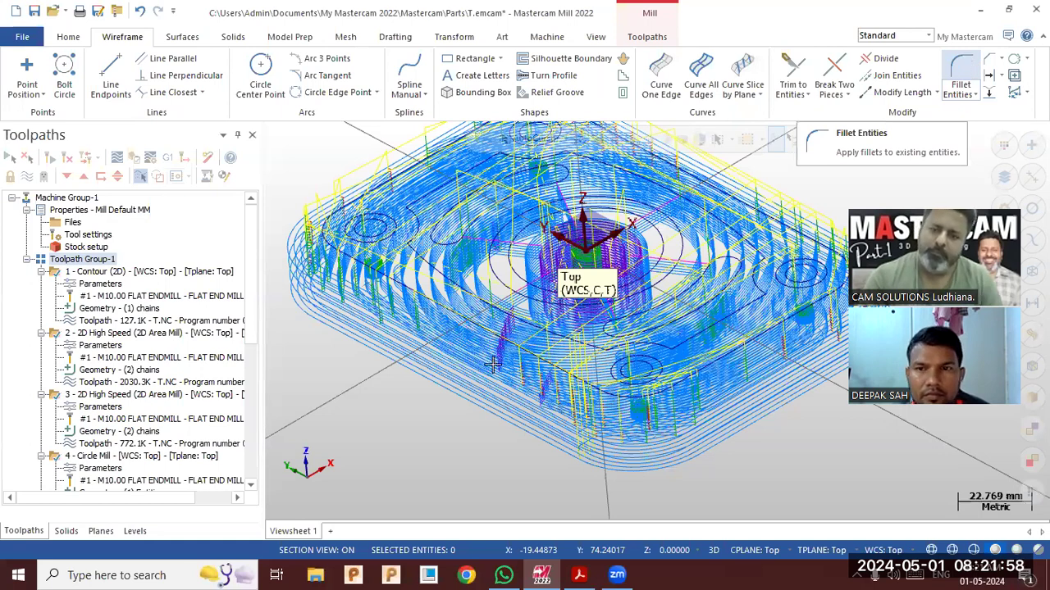
Post all operations of the toolpath group to an NC file with the .NC extension.
scroll(287, 246, "down", 2)
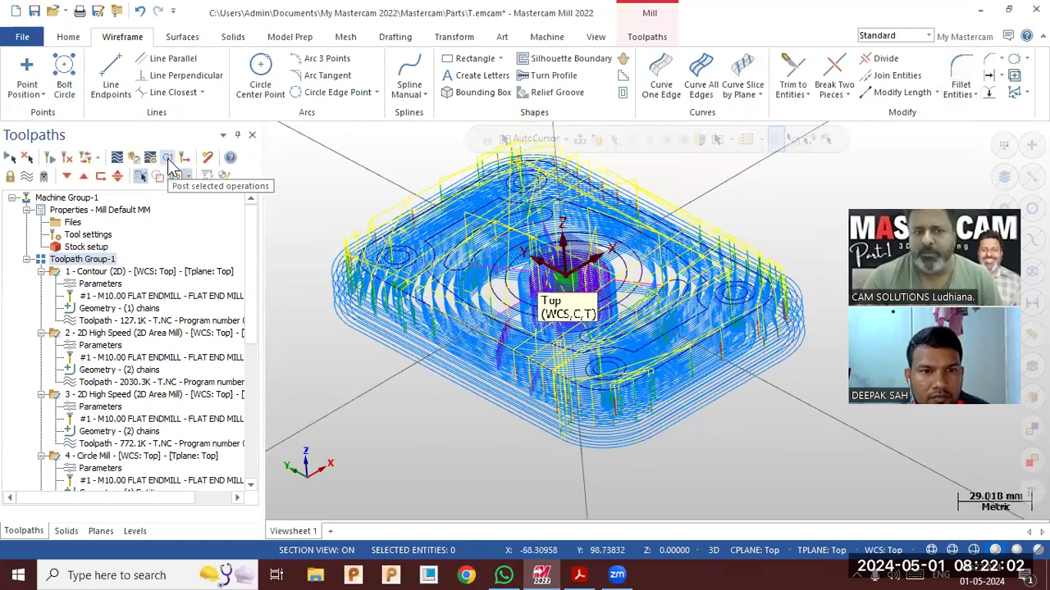
left_click(168, 159)
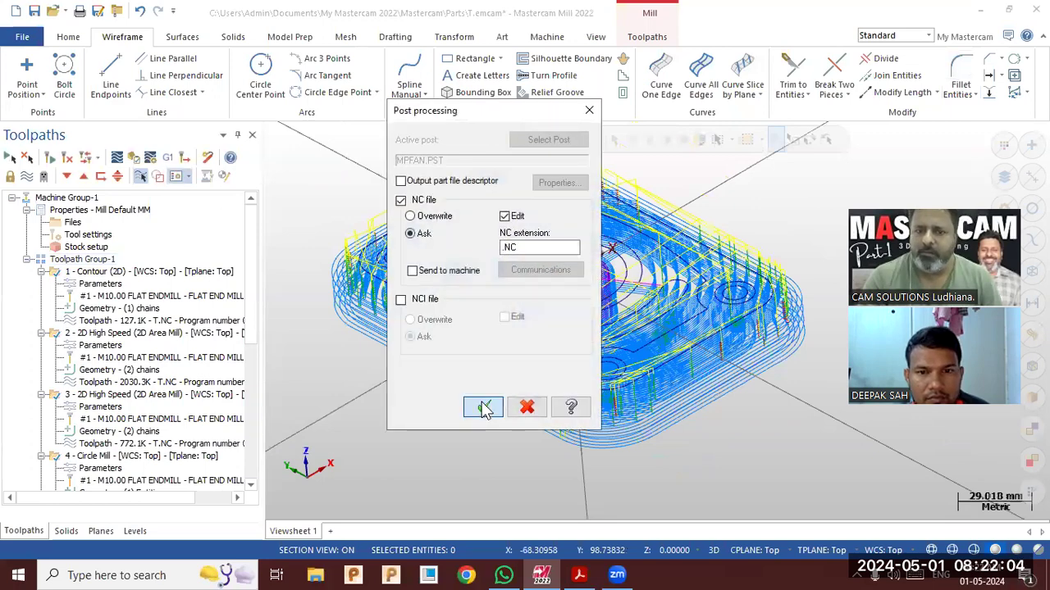